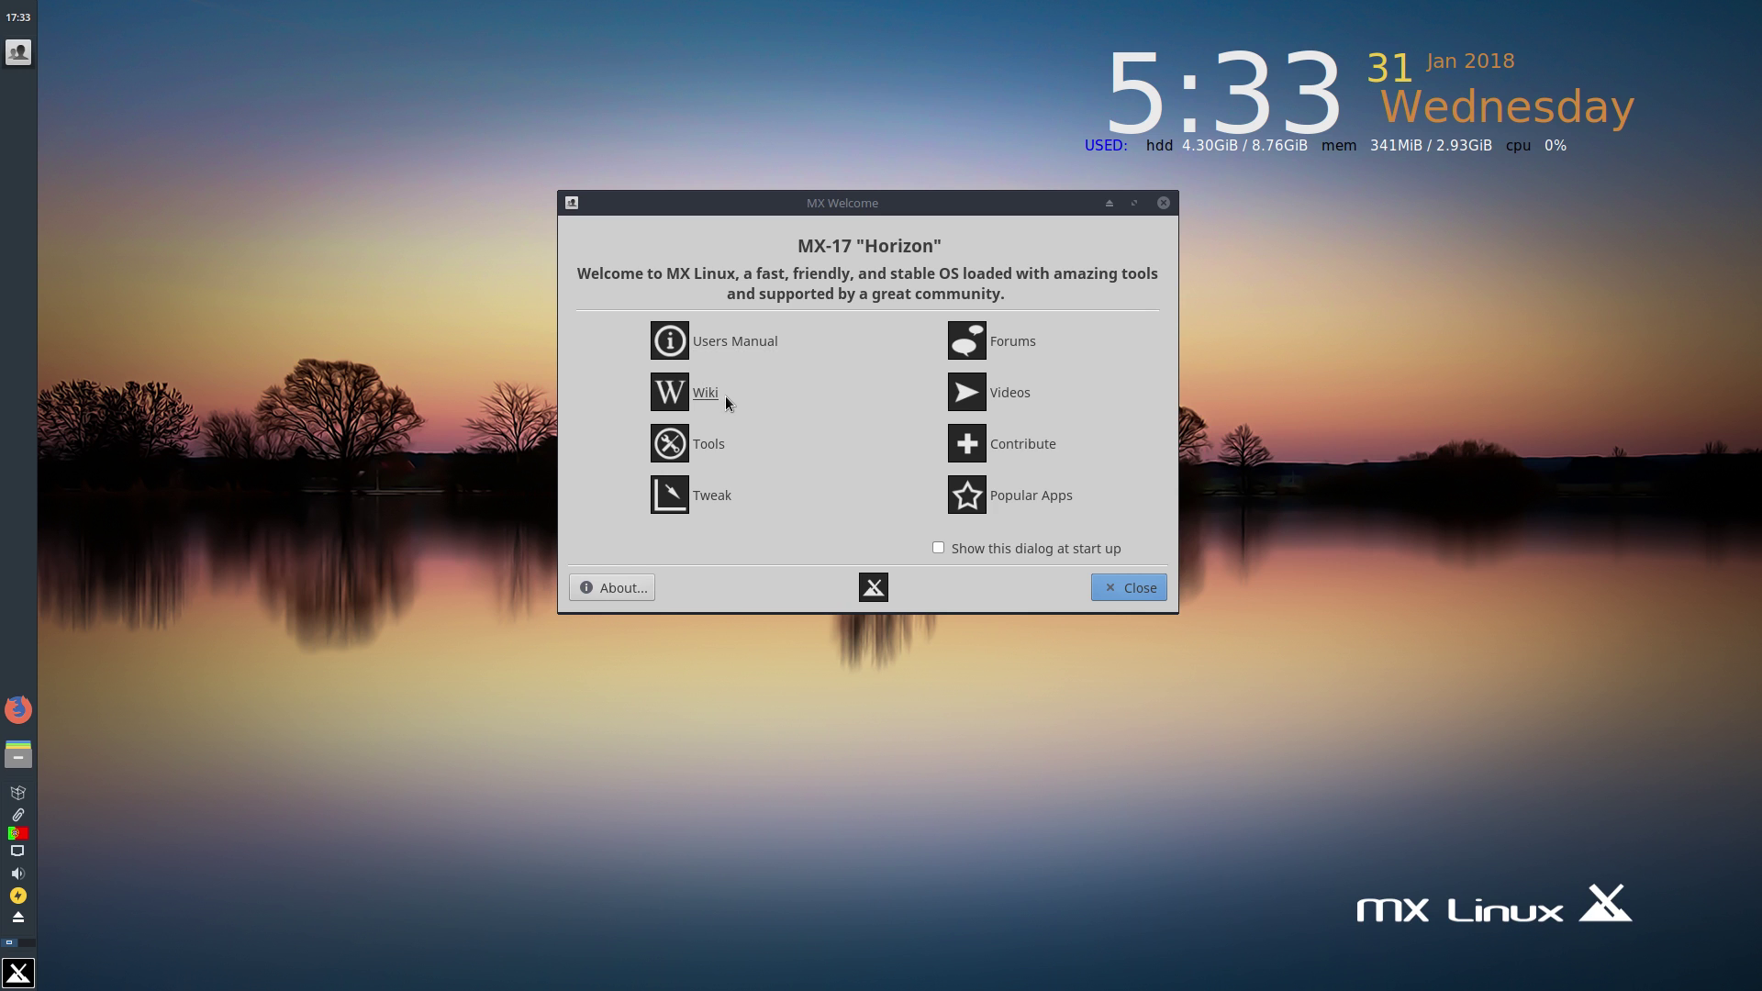
- Open the MX Tools overview from the welcome screen to view its tools, and close both windows
{"action": "left_click", "coordinate": [717, 444]}
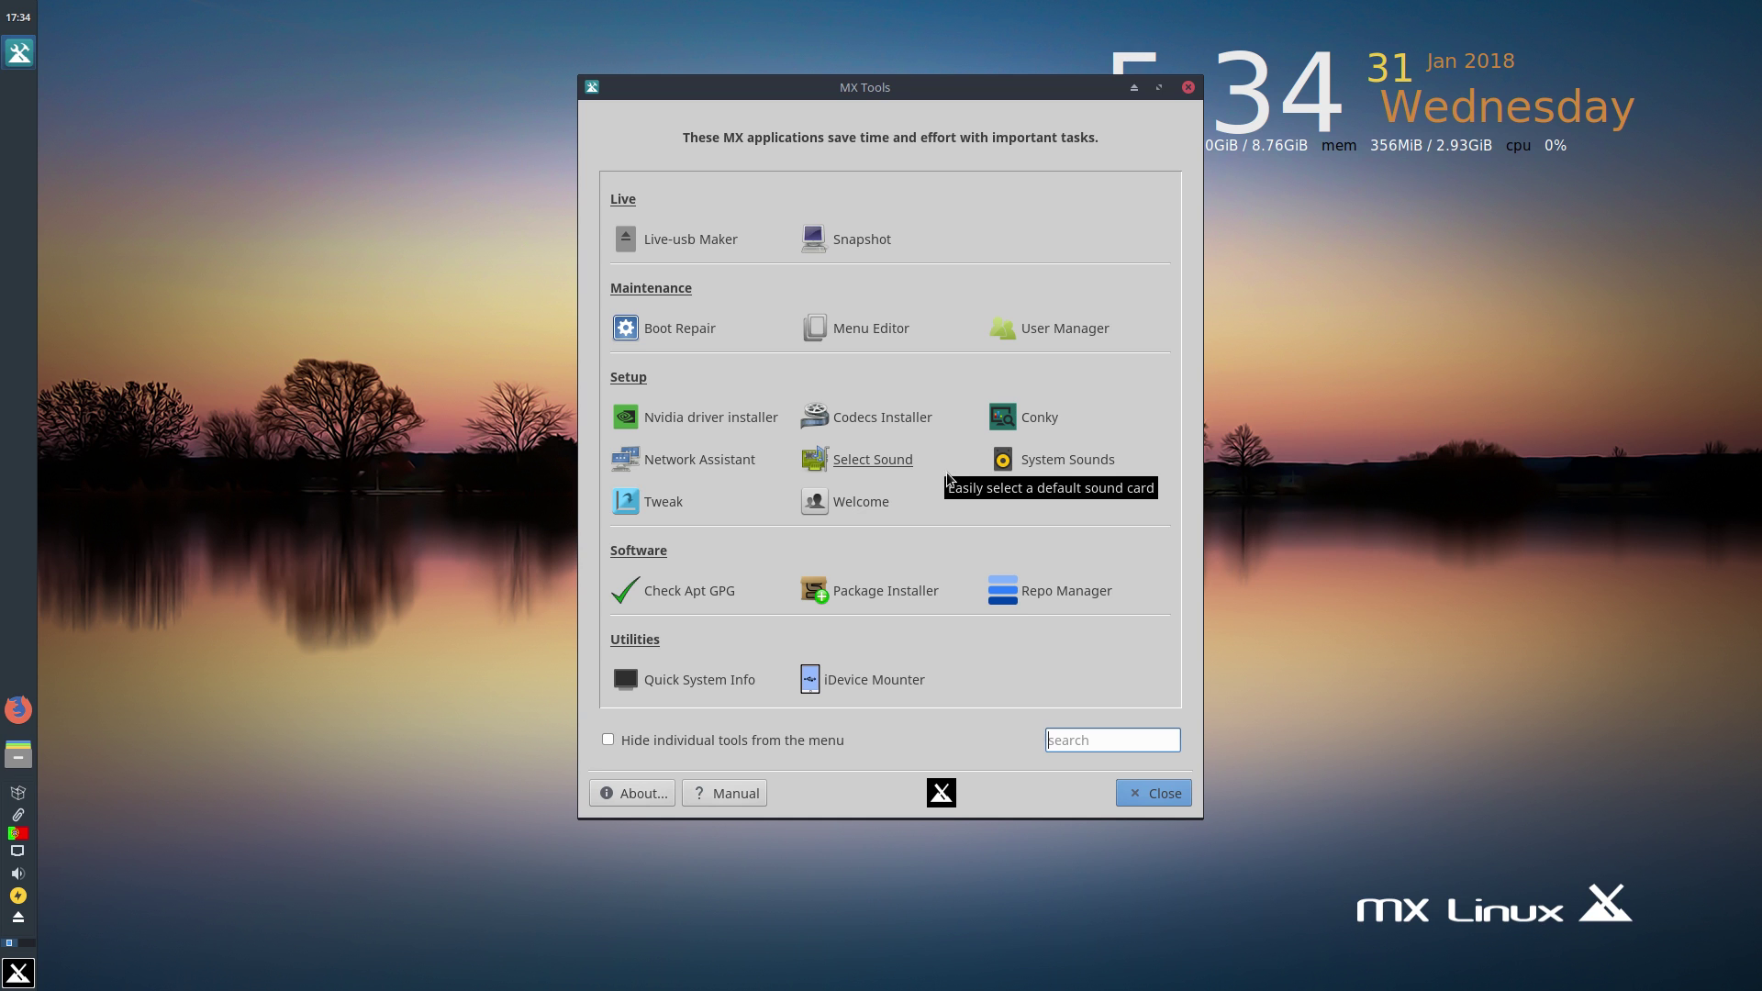
{"action": "left_click", "coordinate": [1132, 794]}
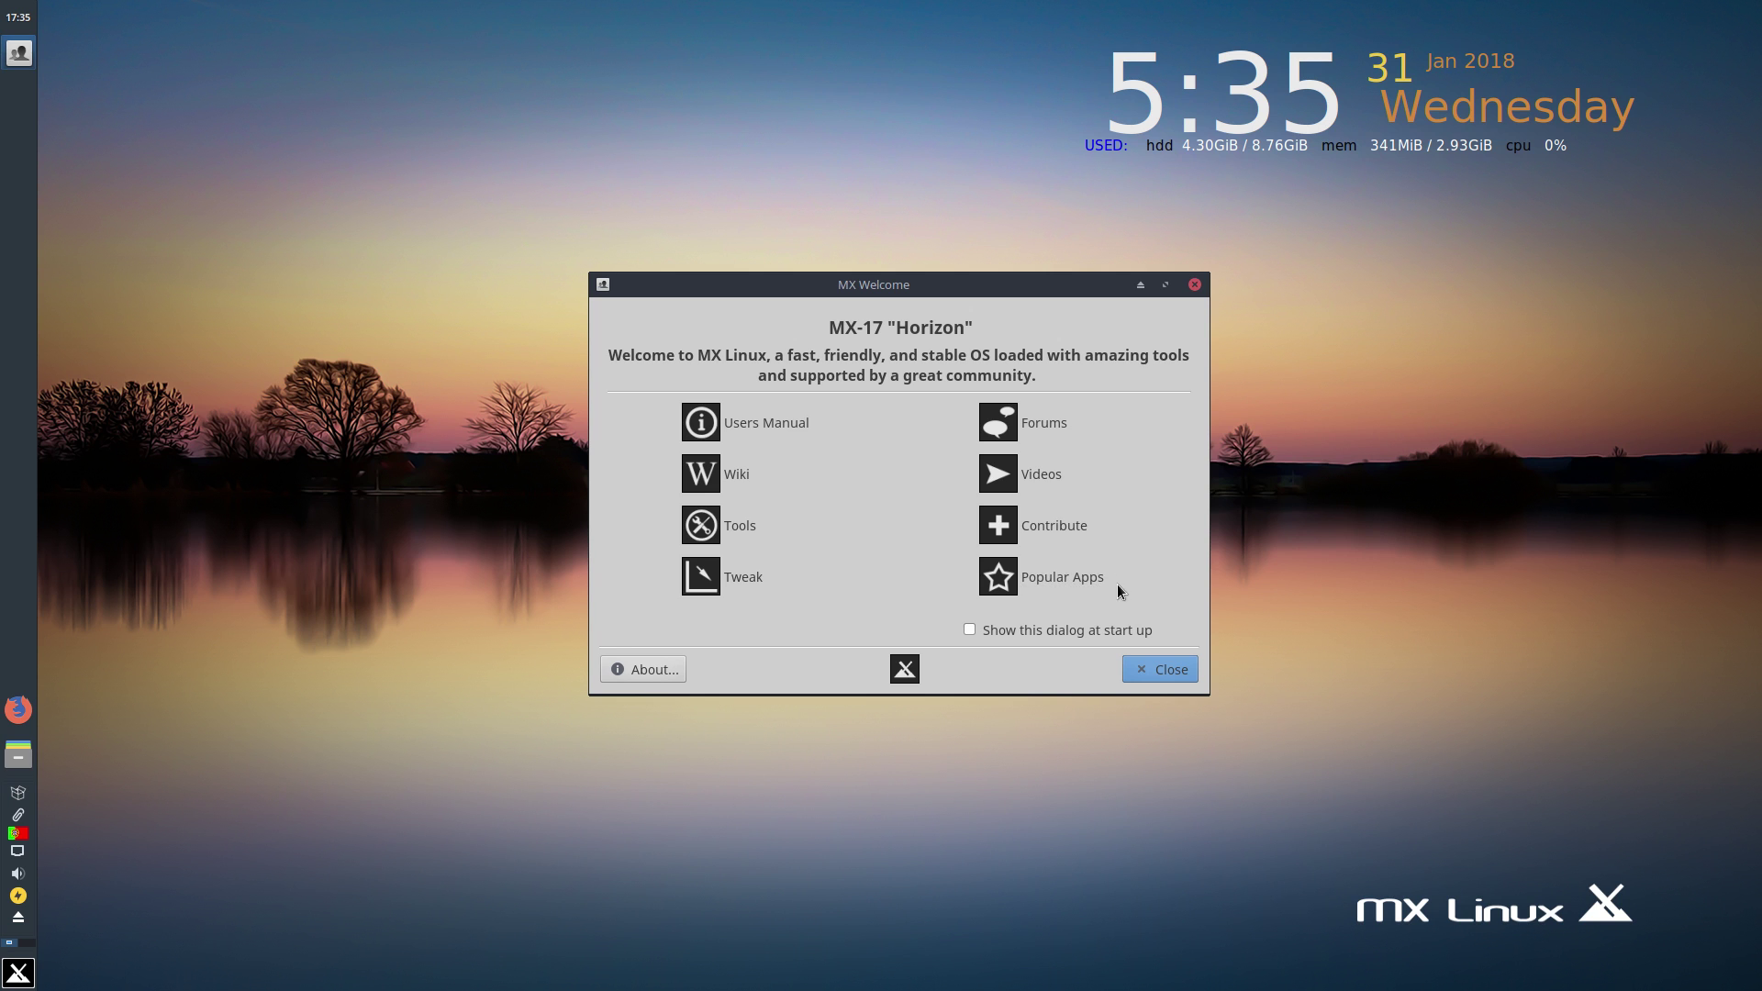
{"action": "left_click", "coordinate": [1153, 672]}
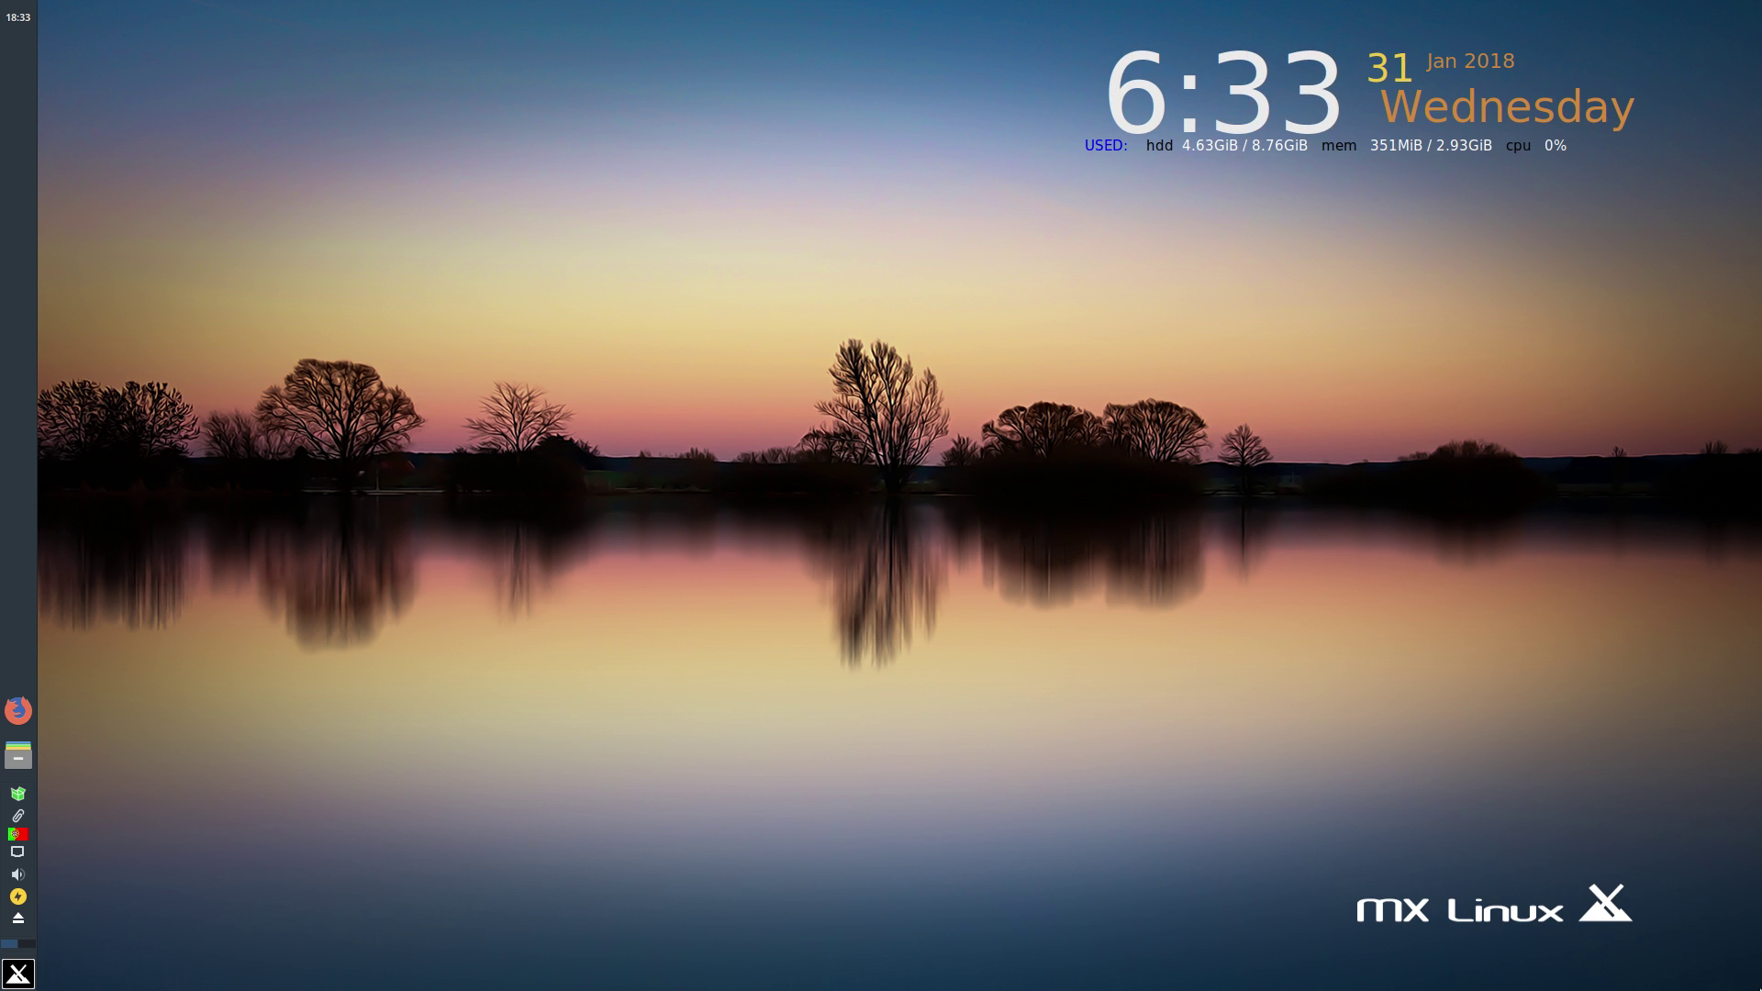
- Open the Orage calendar from the panel clock to view the current month, and close it
{"action": "left_click", "coordinate": [25, 25]}
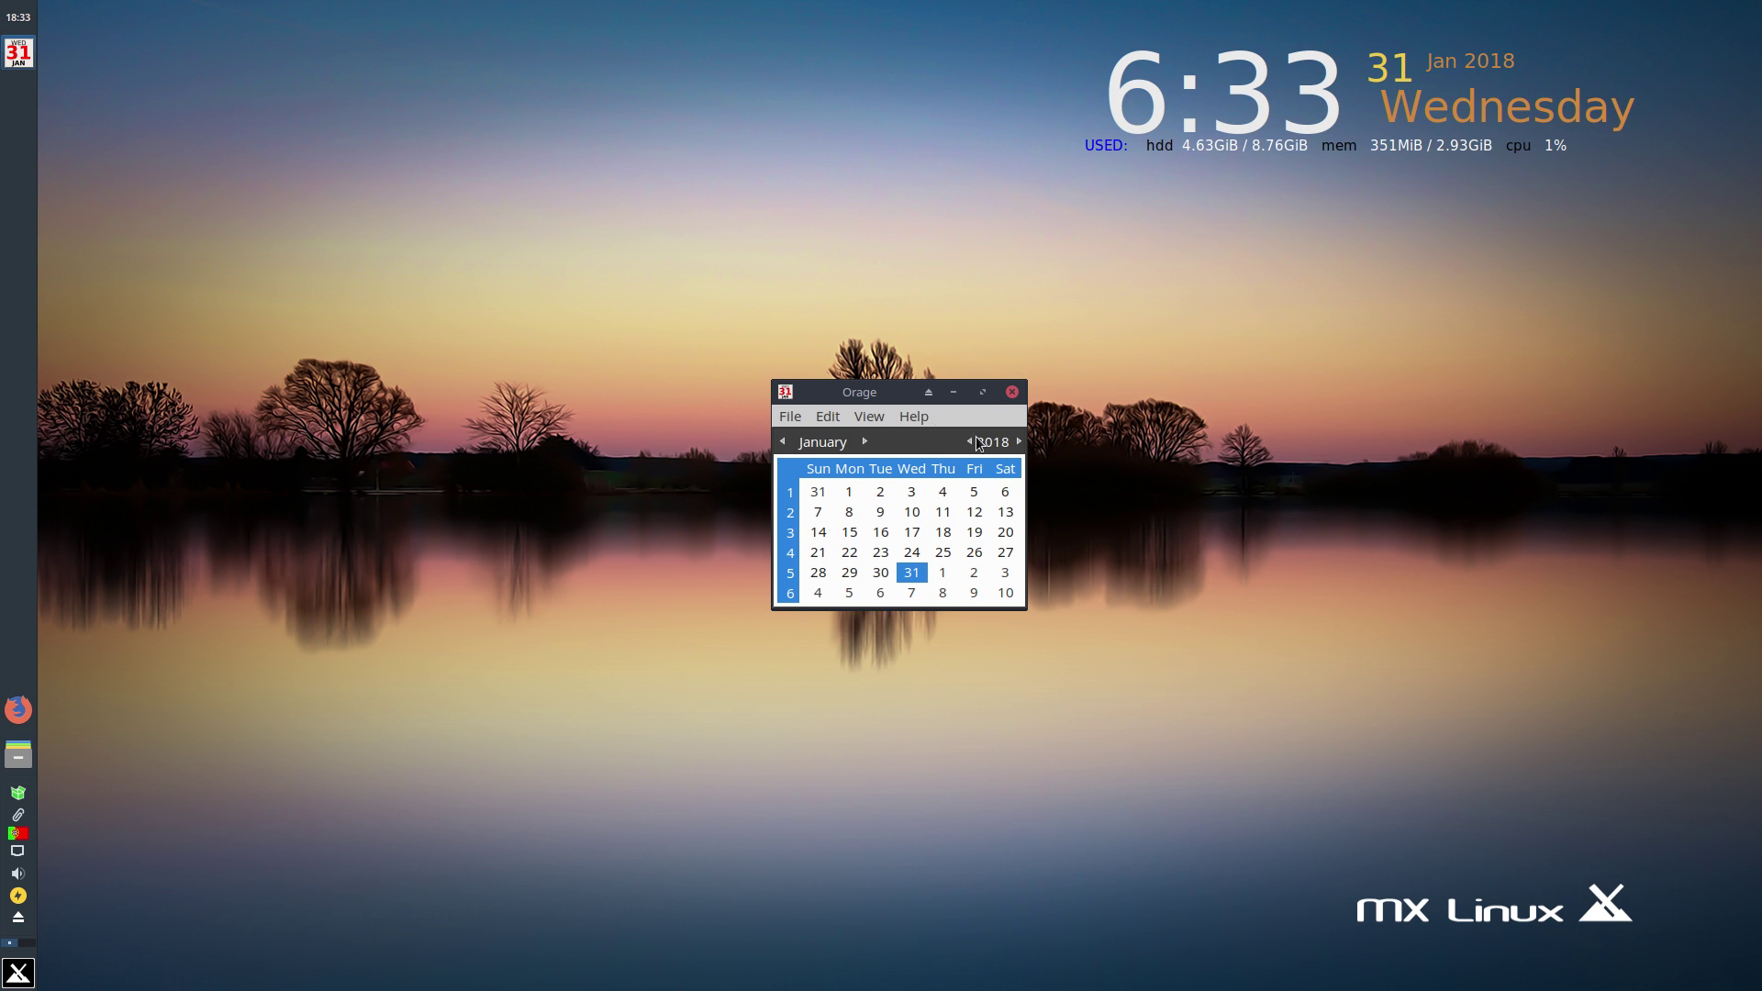
{"action": "left_click", "coordinate": [1012, 394]}
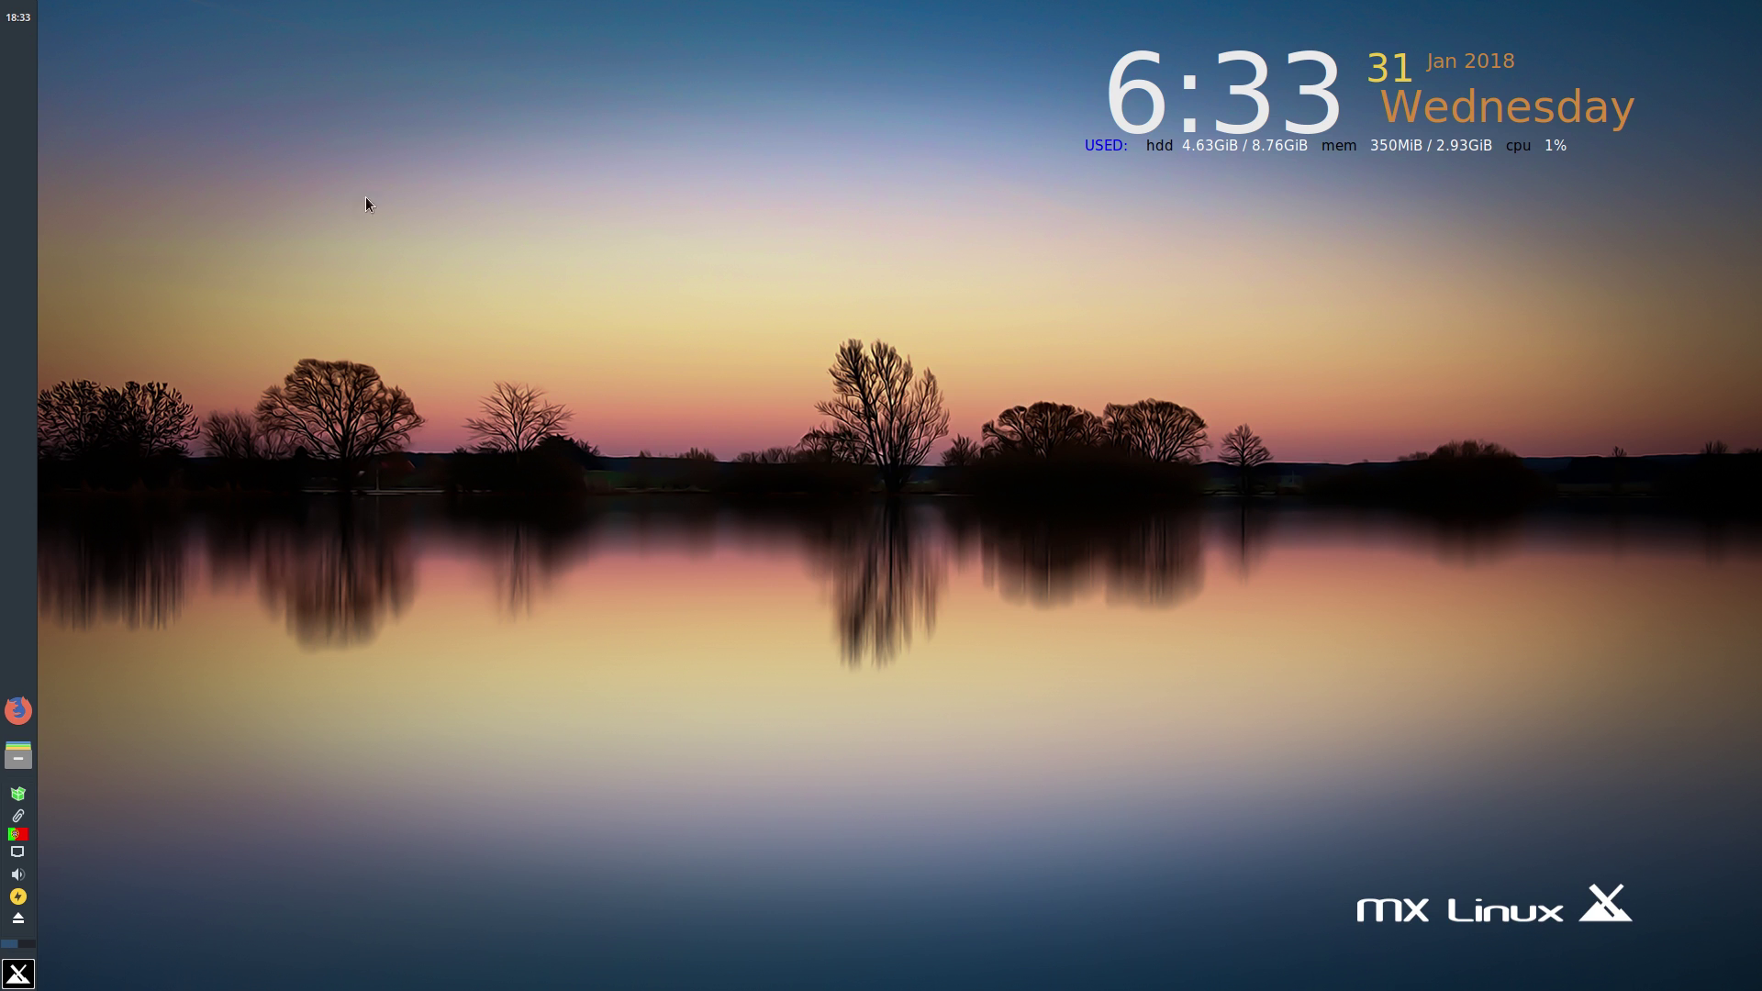
- Launch Firefox, check its version in the About Firefox window, and minimize the browser
{"action": "left_click", "coordinate": [27, 715]}
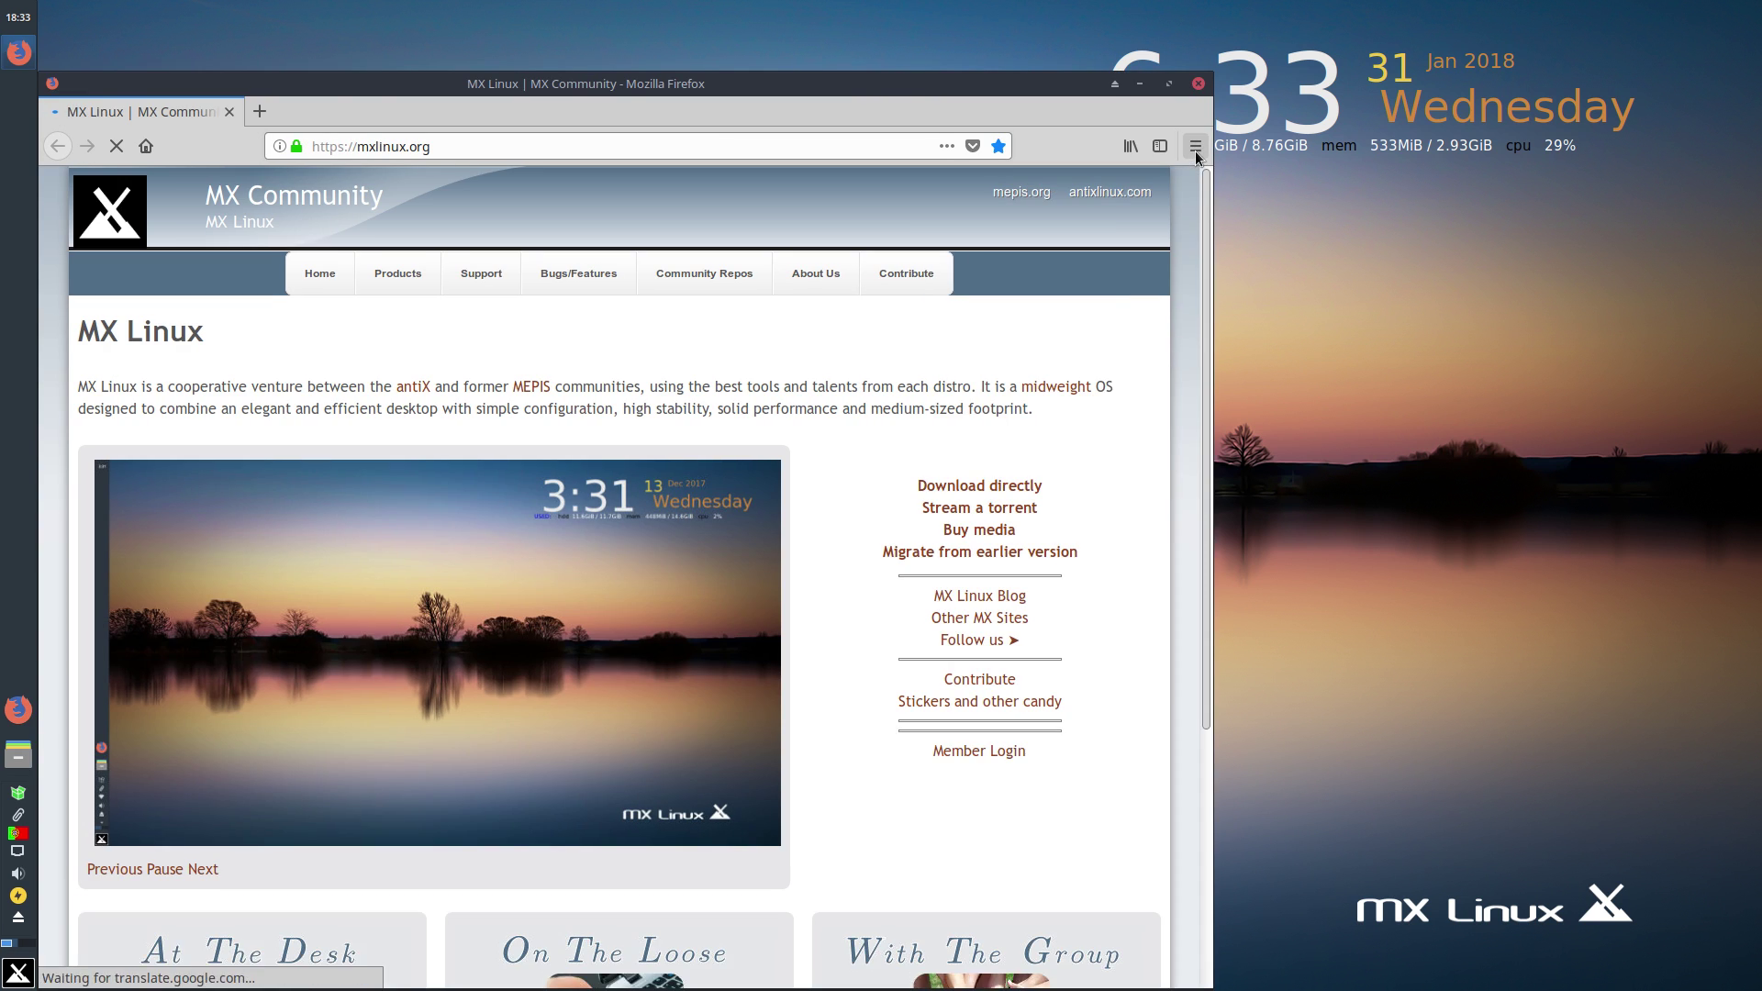
{"action": "left_click", "coordinate": [1195, 147]}
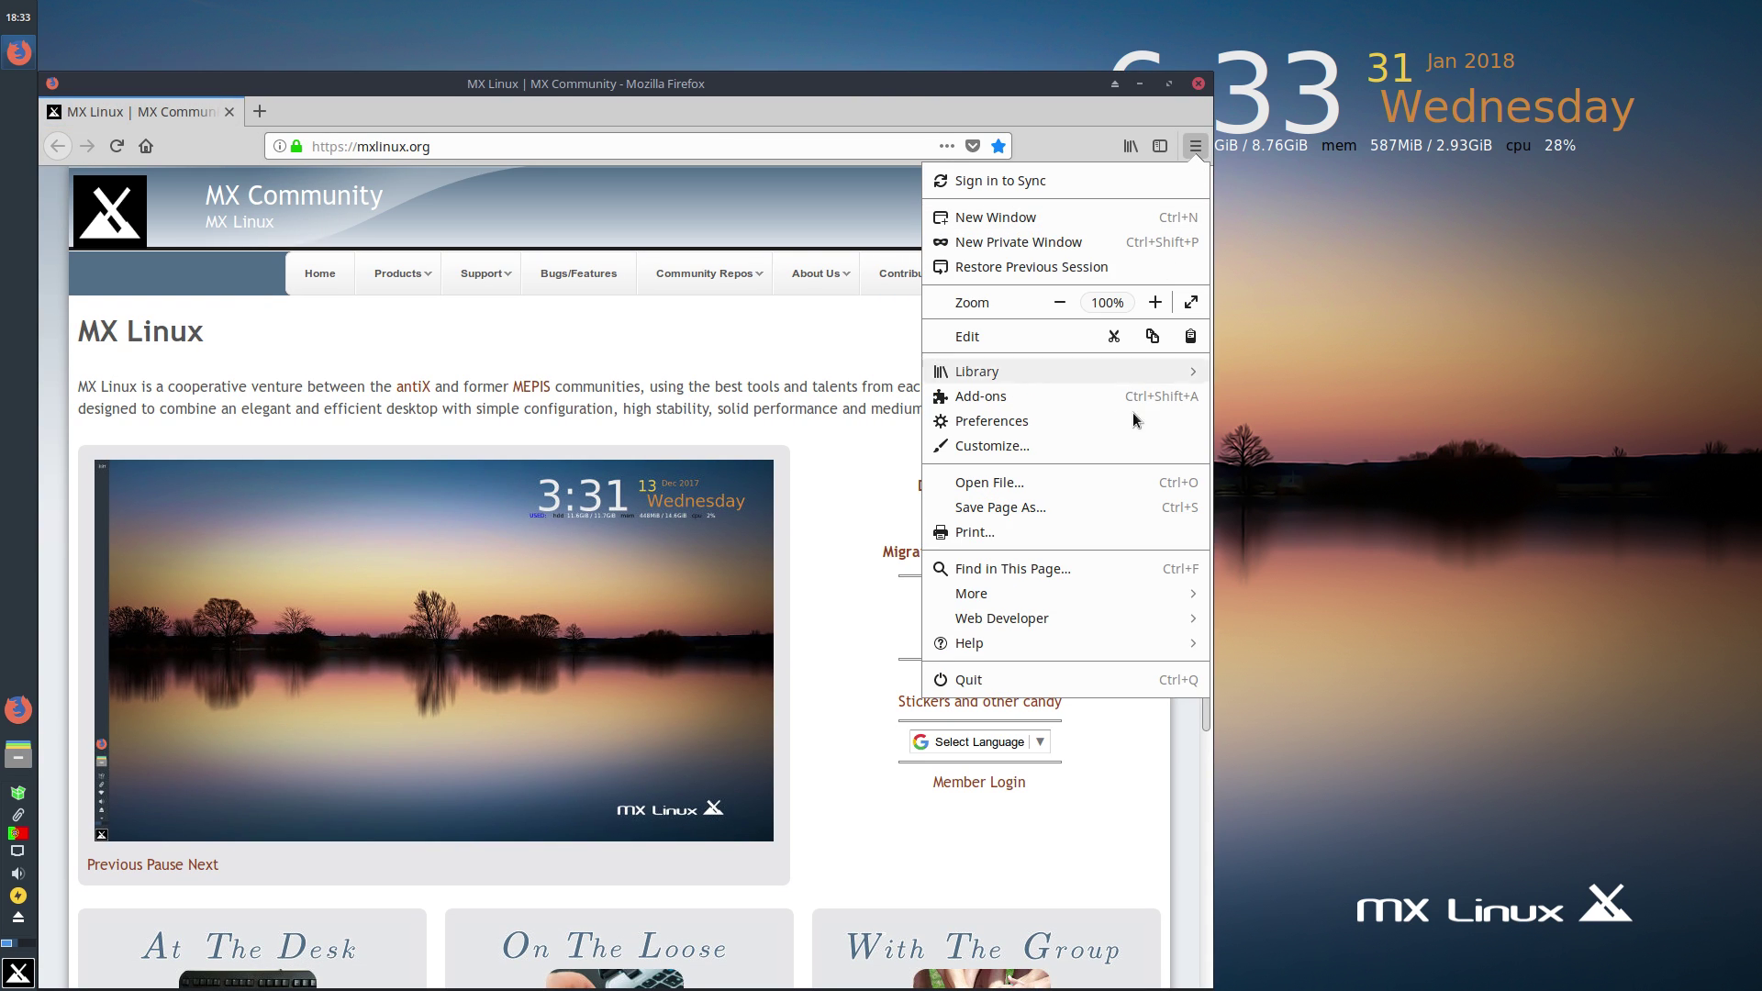
{"action": "left_click", "coordinate": [1148, 642]}
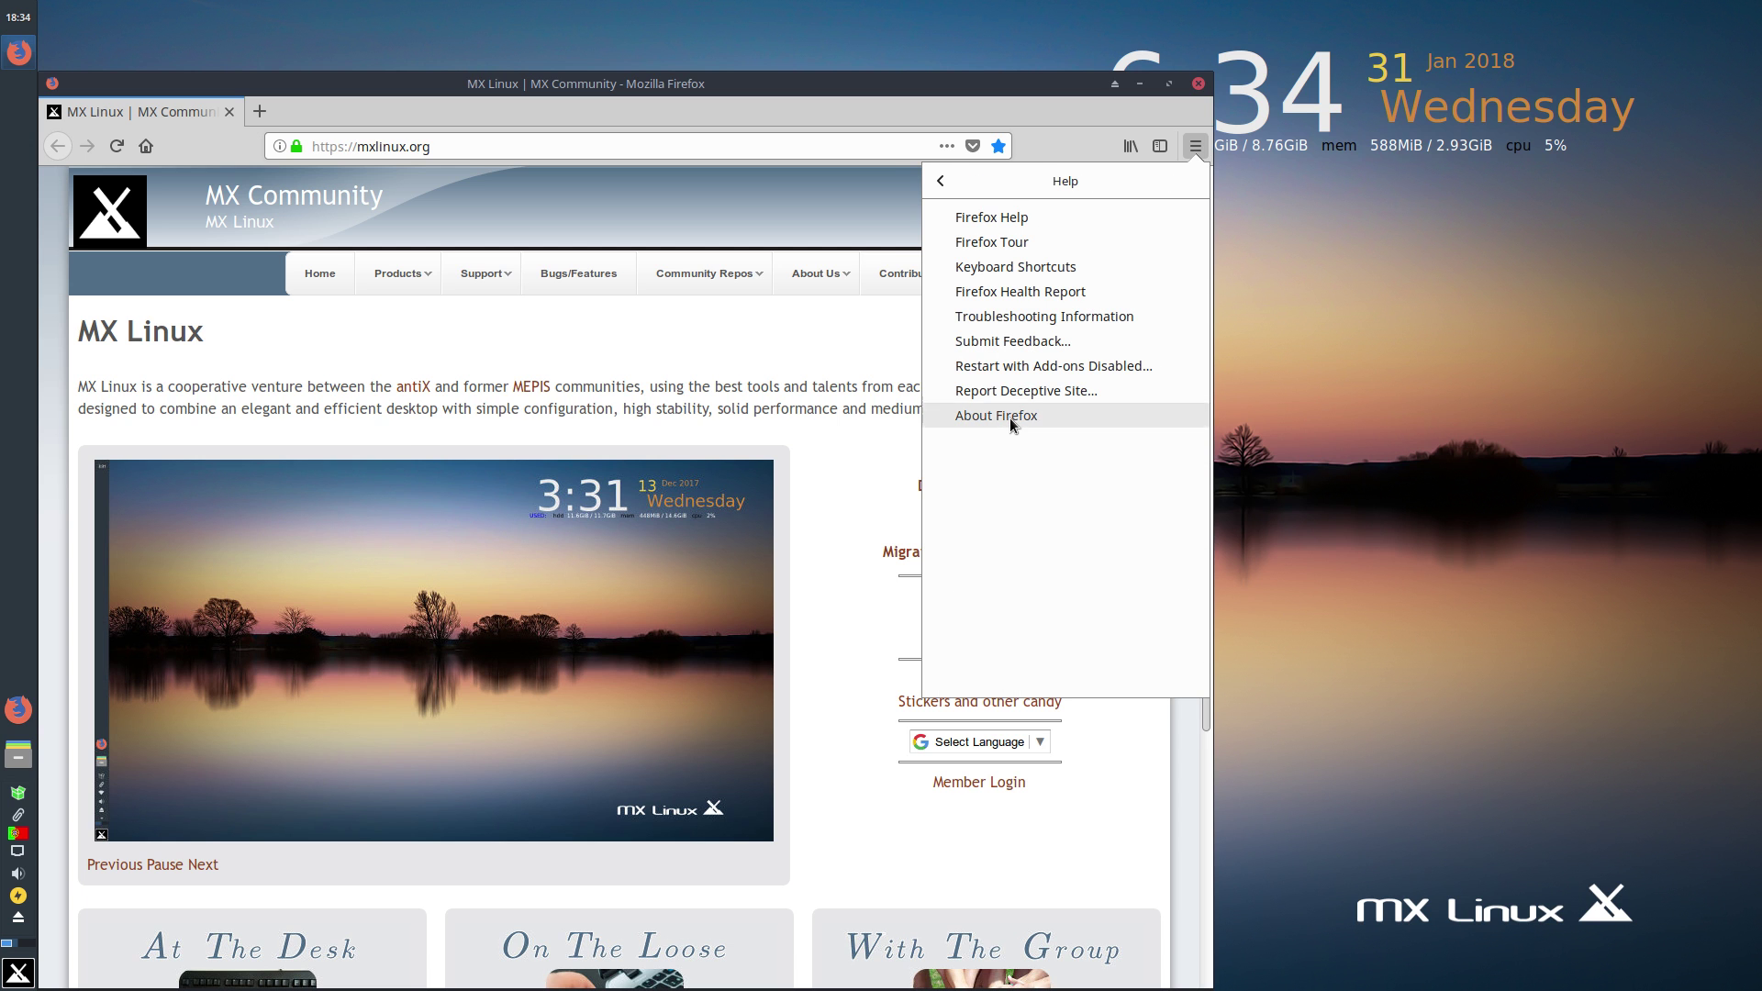
{"action": "left_click", "coordinate": [1009, 417]}
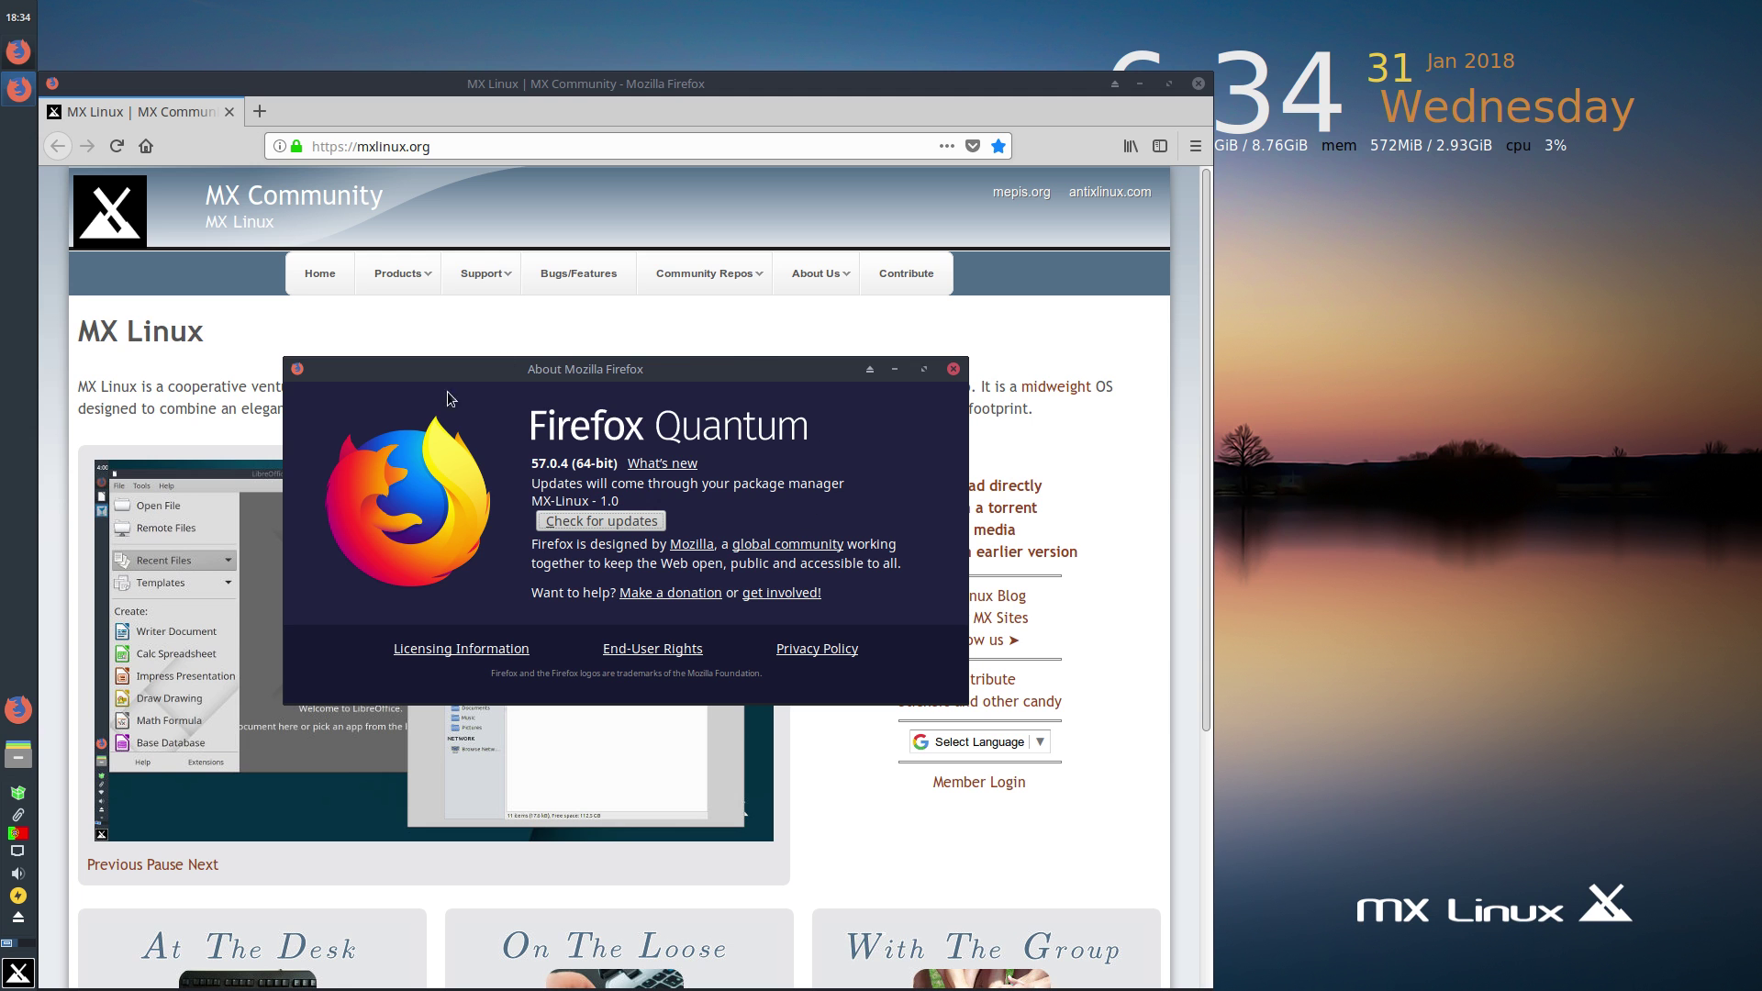
{"action": "left_click", "coordinate": [954, 370]}
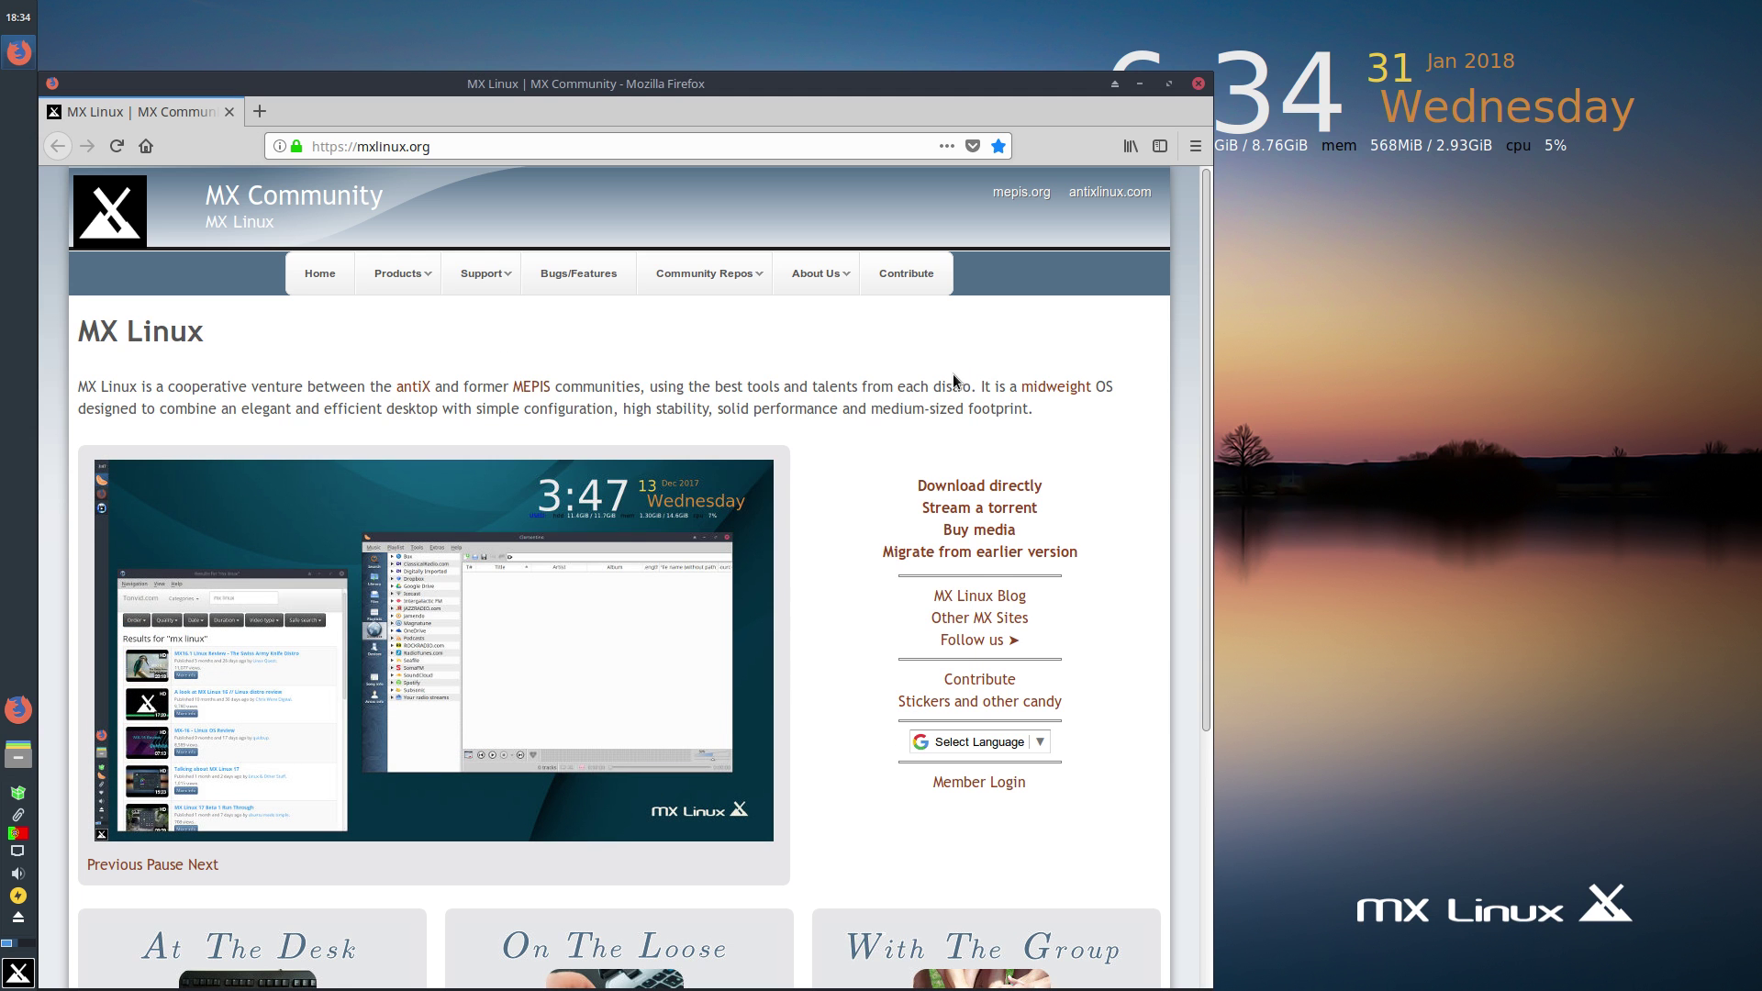
{"action": "left_click", "coordinate": [1140, 83]}
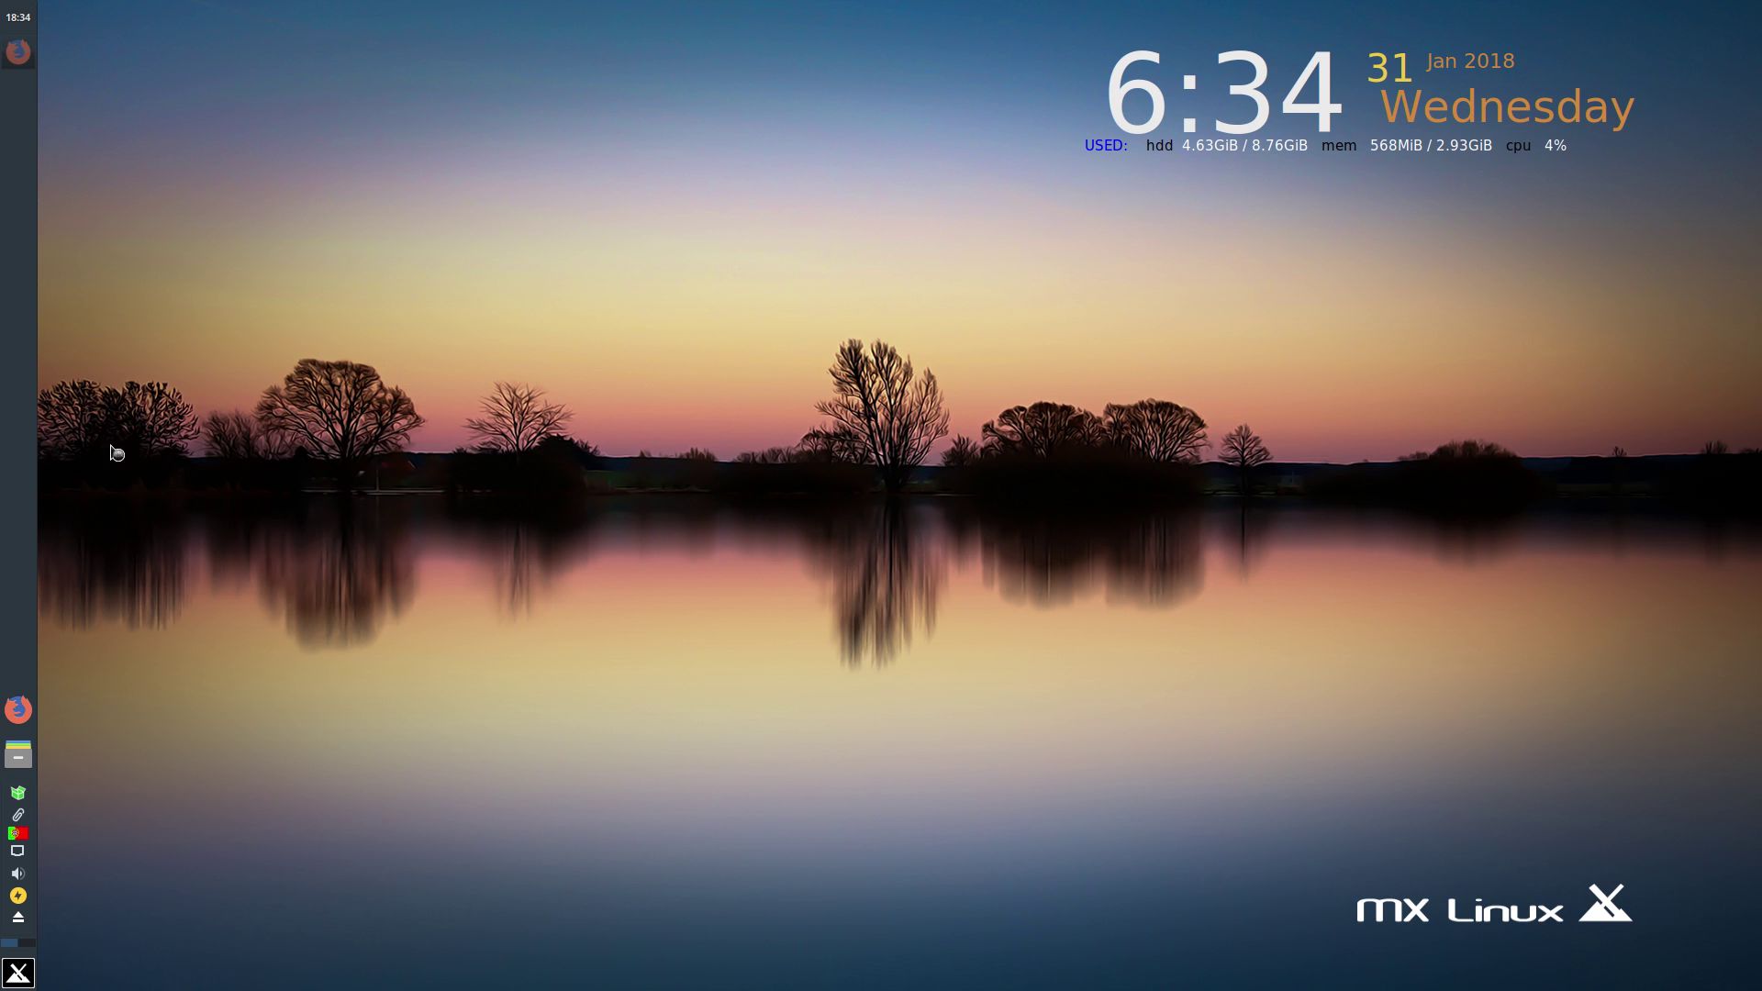
- Open the file manager to view the home folder, and minimize it
{"action": "left_click", "coordinate": [19, 757]}
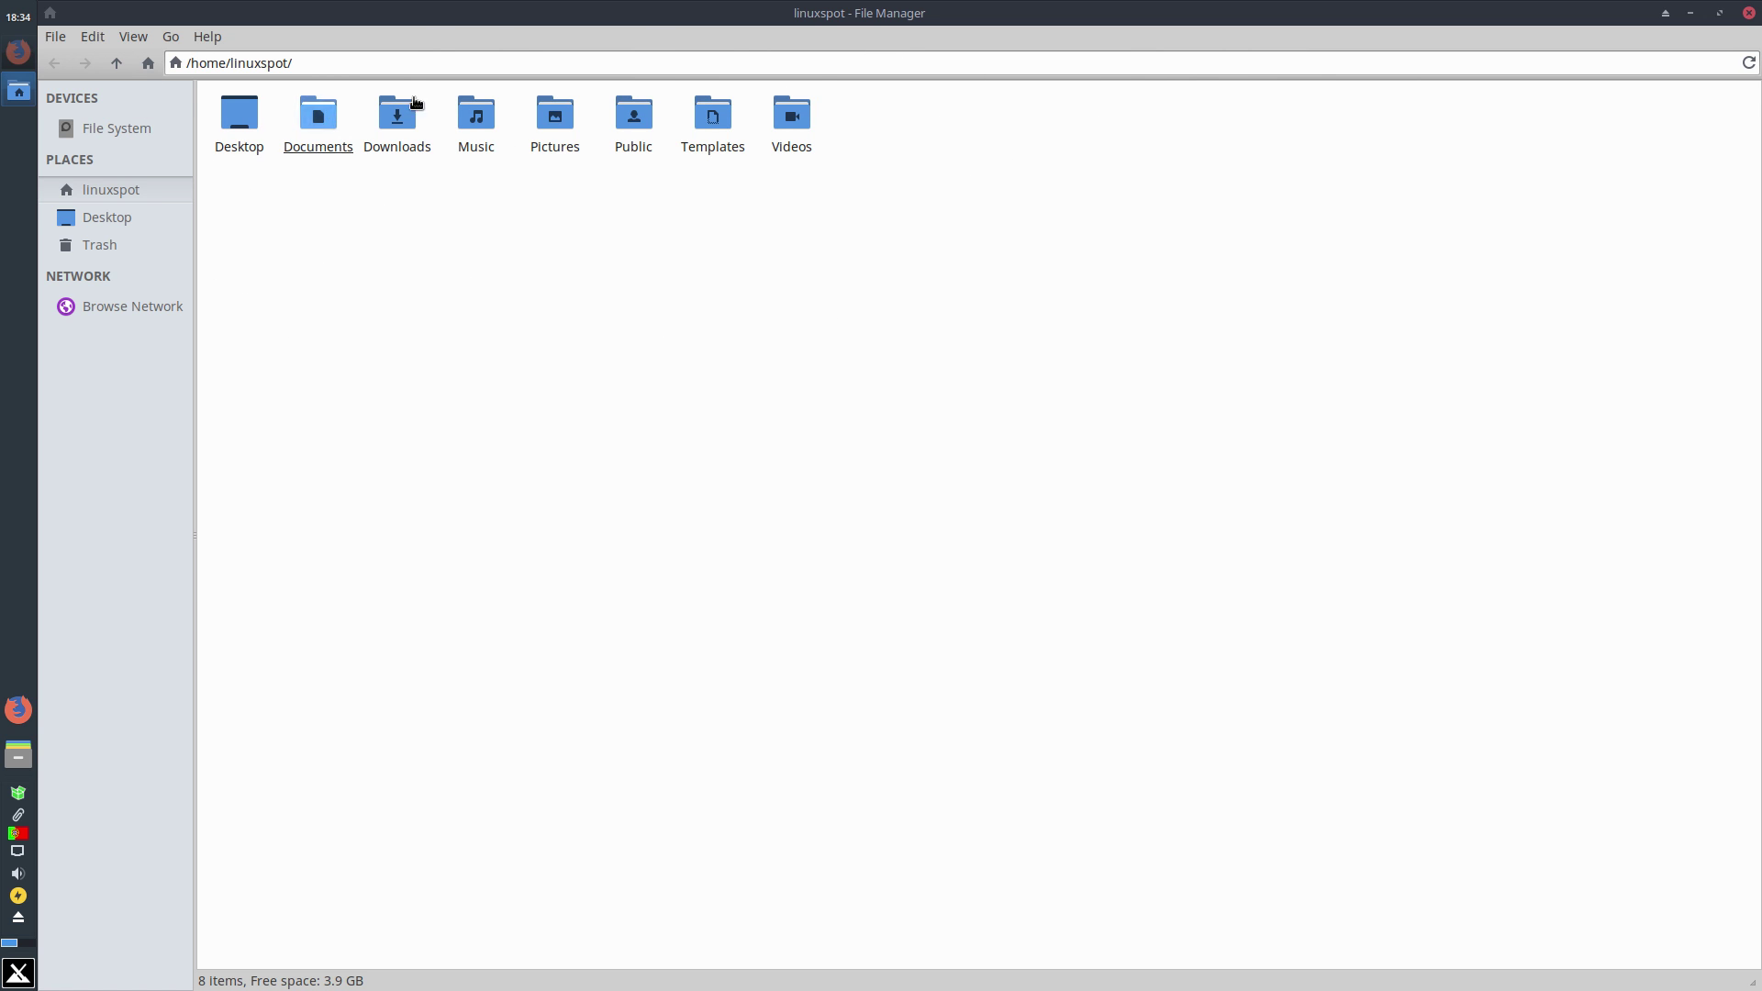
{"action": "left_click", "coordinate": [1690, 13]}
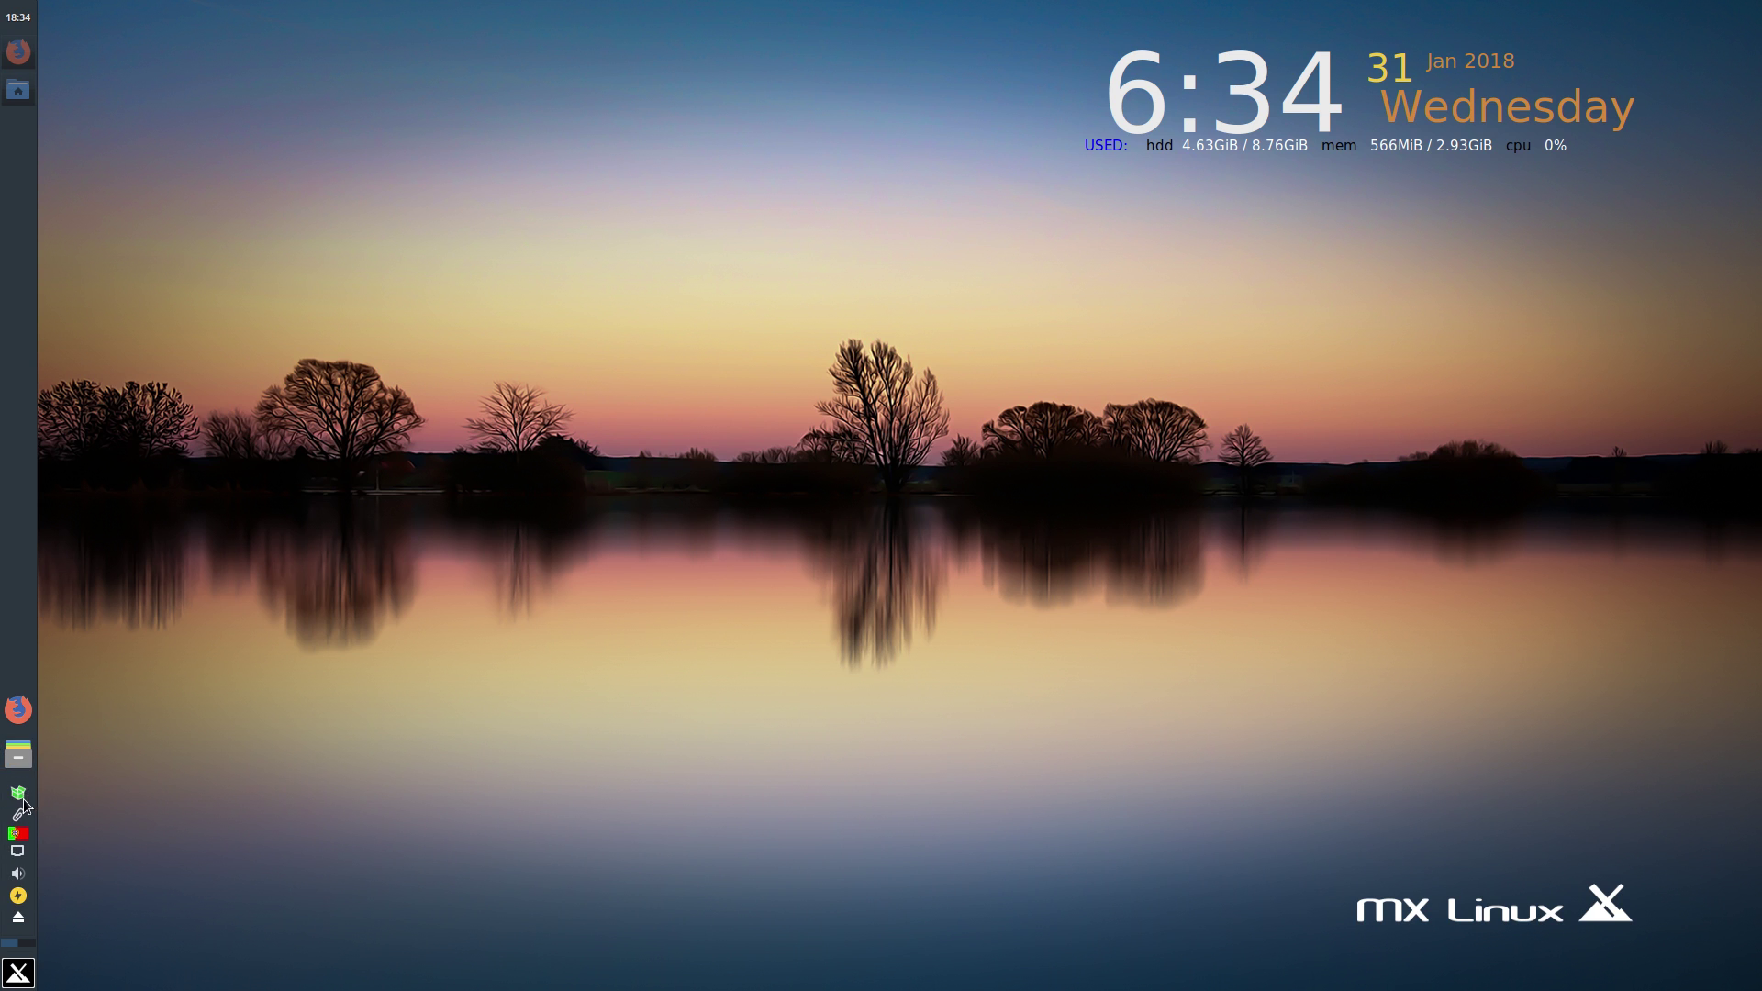
- Open MX Updater to view the dist-upgrade package preview, and close it without upgrading
{"action": "mouse_move", "coordinate": [18, 802]}
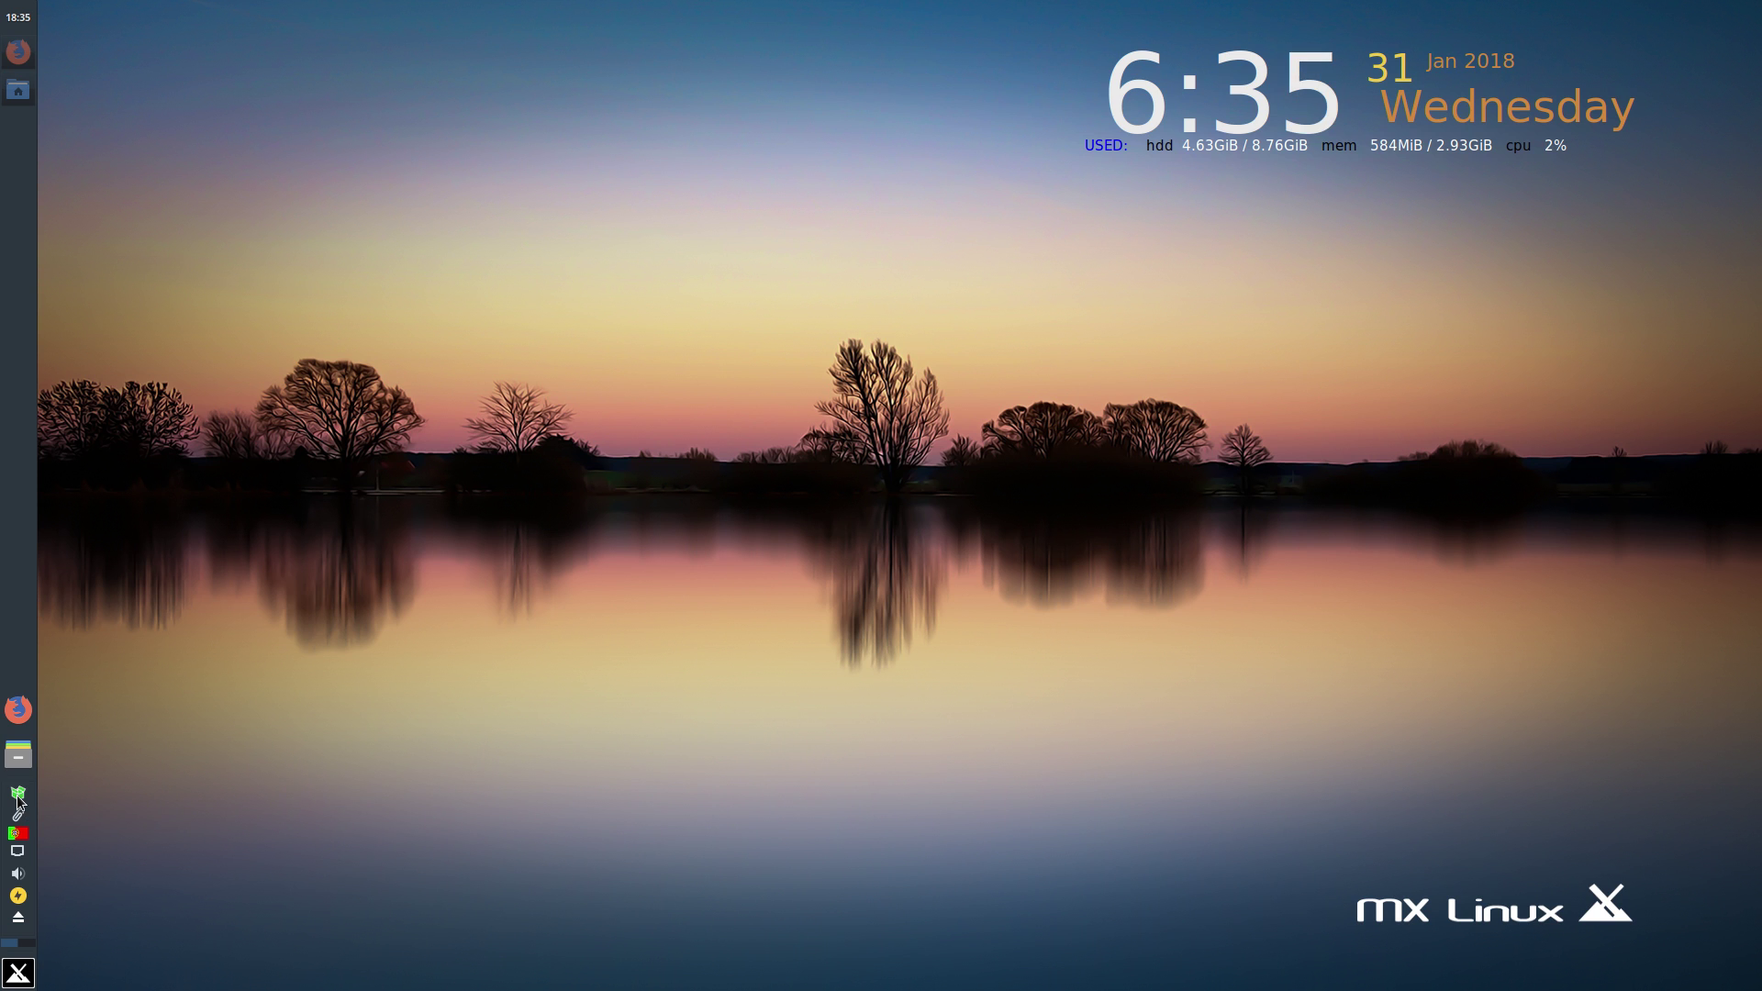
{"action": "left_click", "coordinate": [17, 795]}
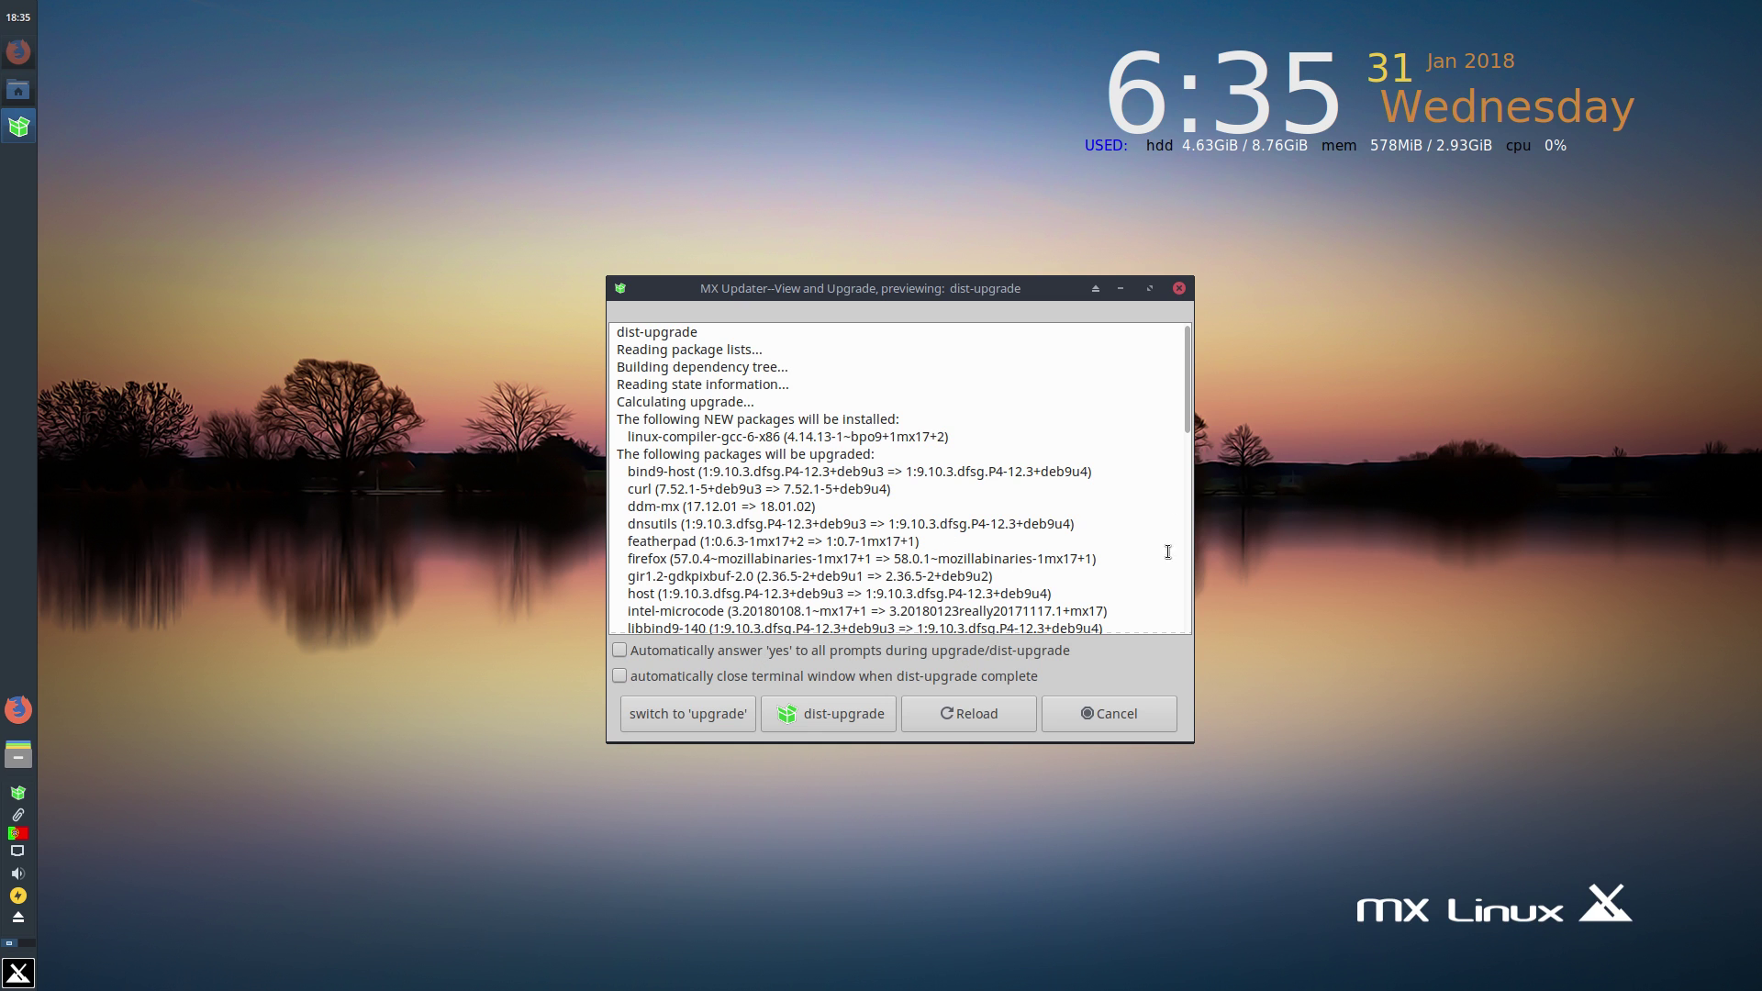
{"action": "left_click", "coordinate": [1179, 288]}
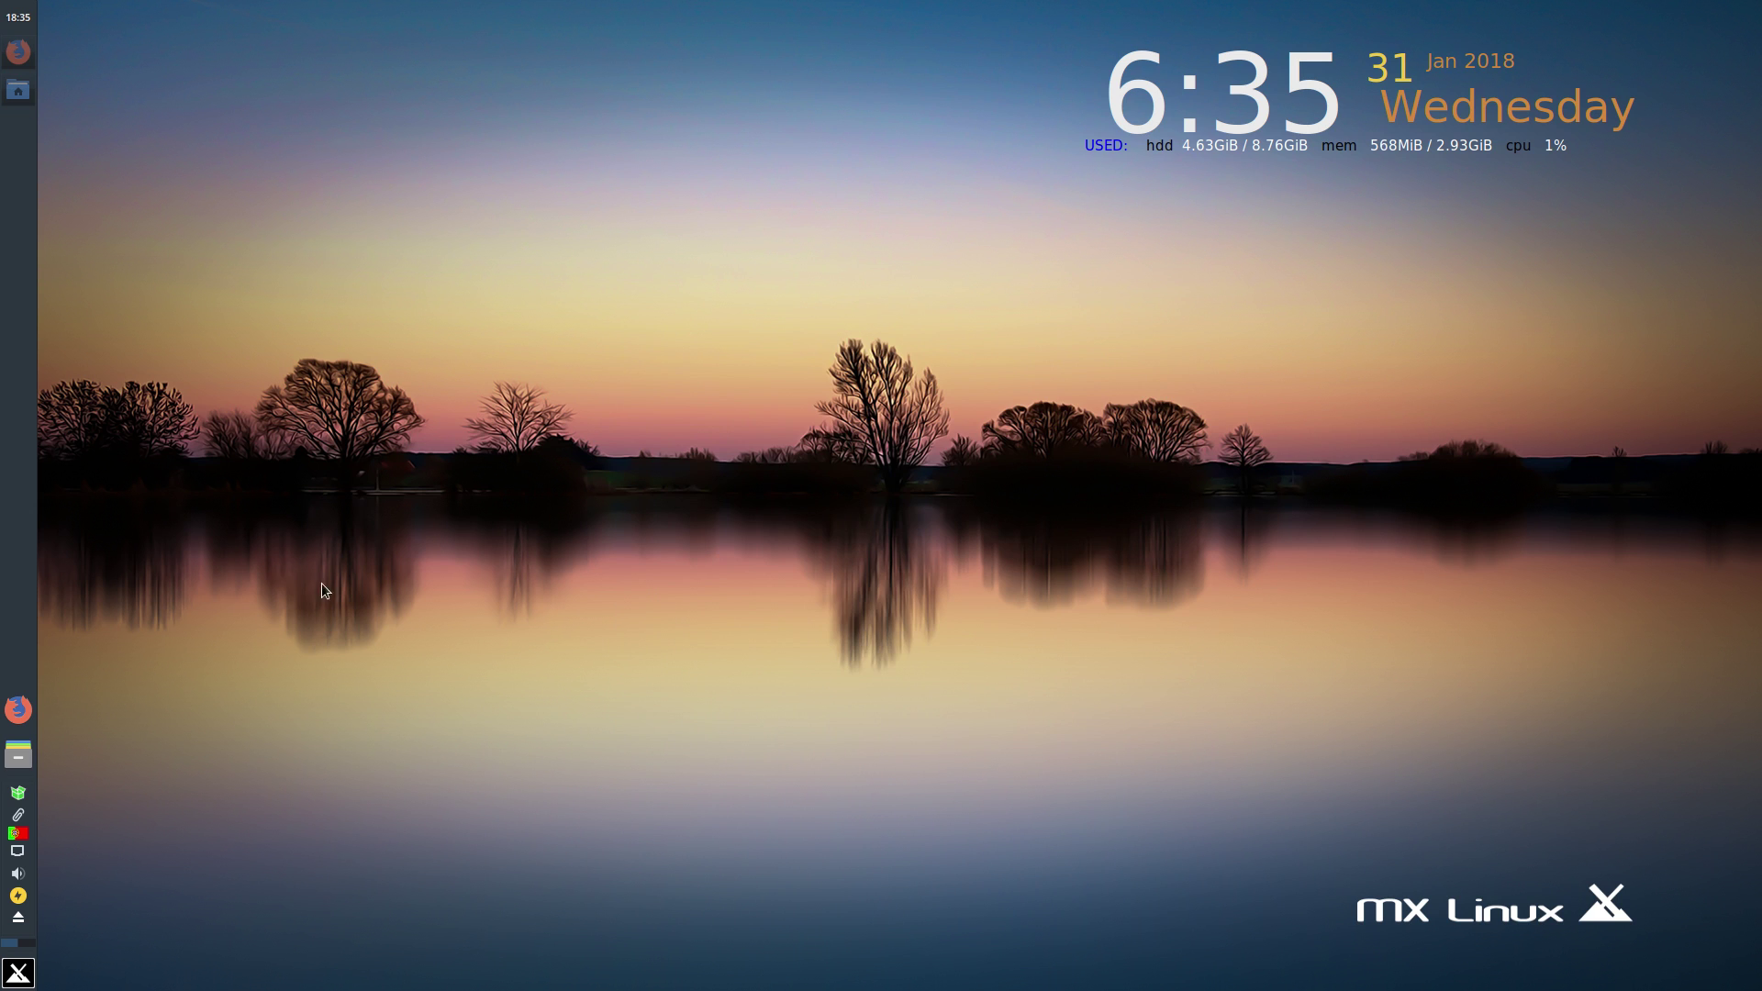
- View the About information of the ClipIt clipboard manager and close it
{"action": "left_click", "coordinate": [19, 820]}
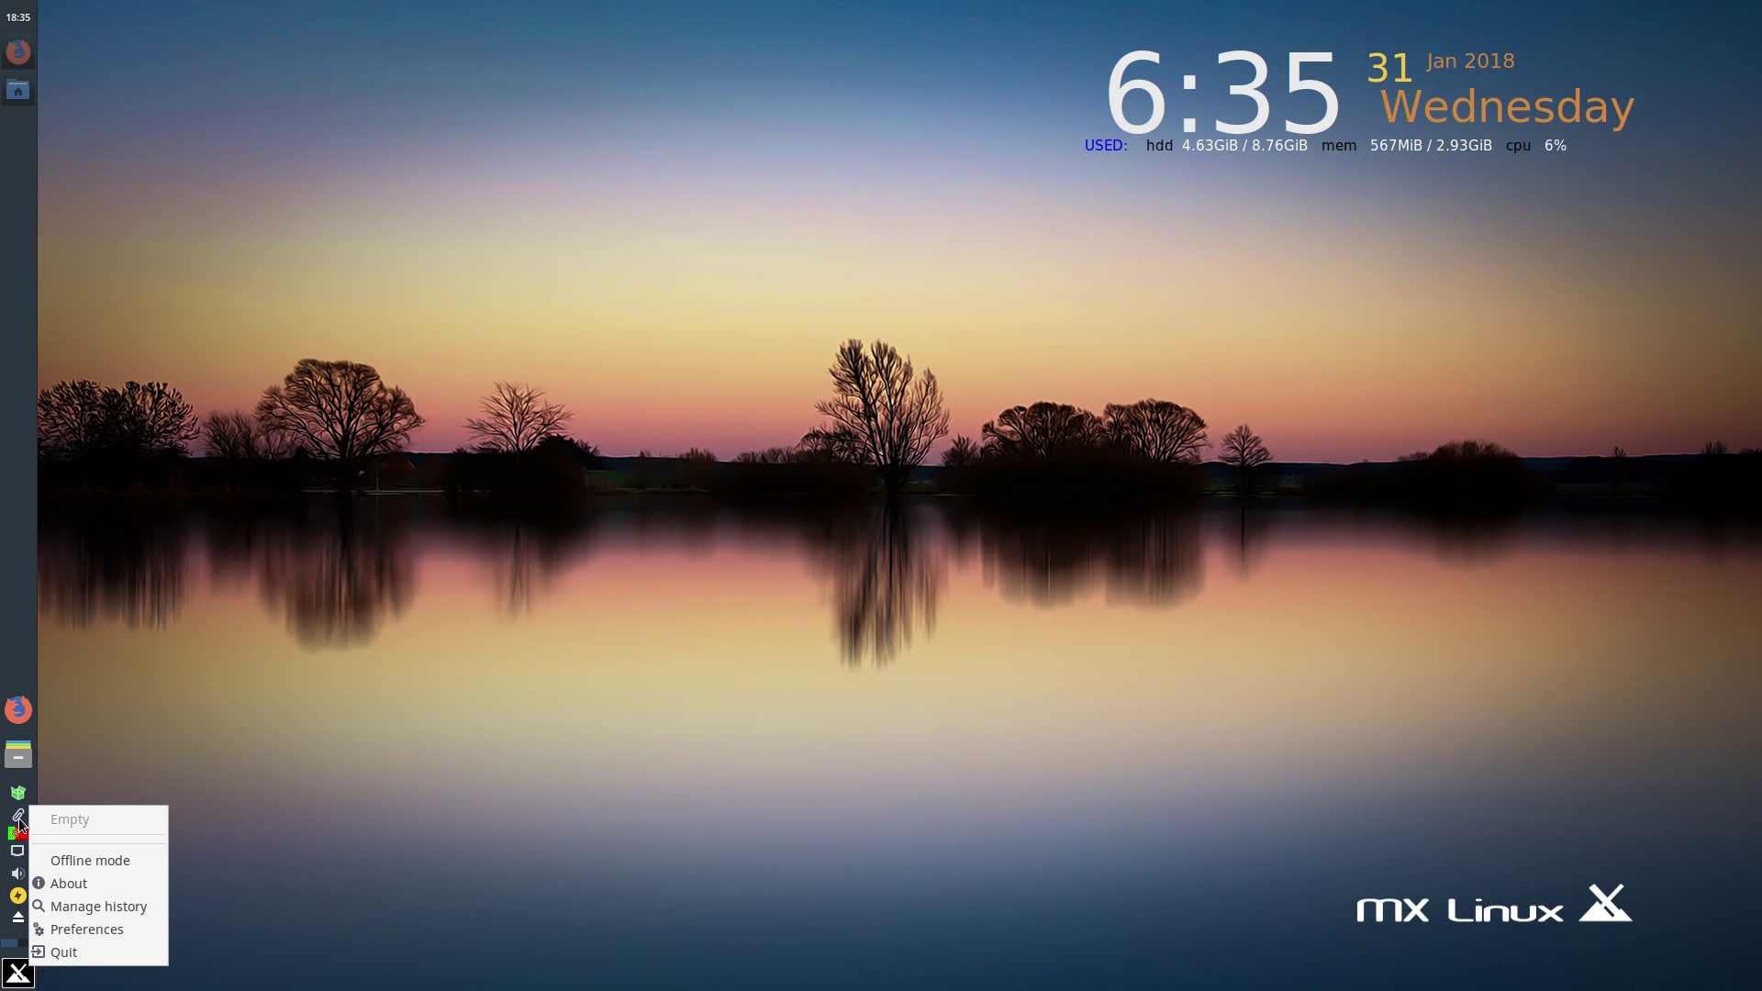
{"action": "left_click", "coordinate": [90, 885]}
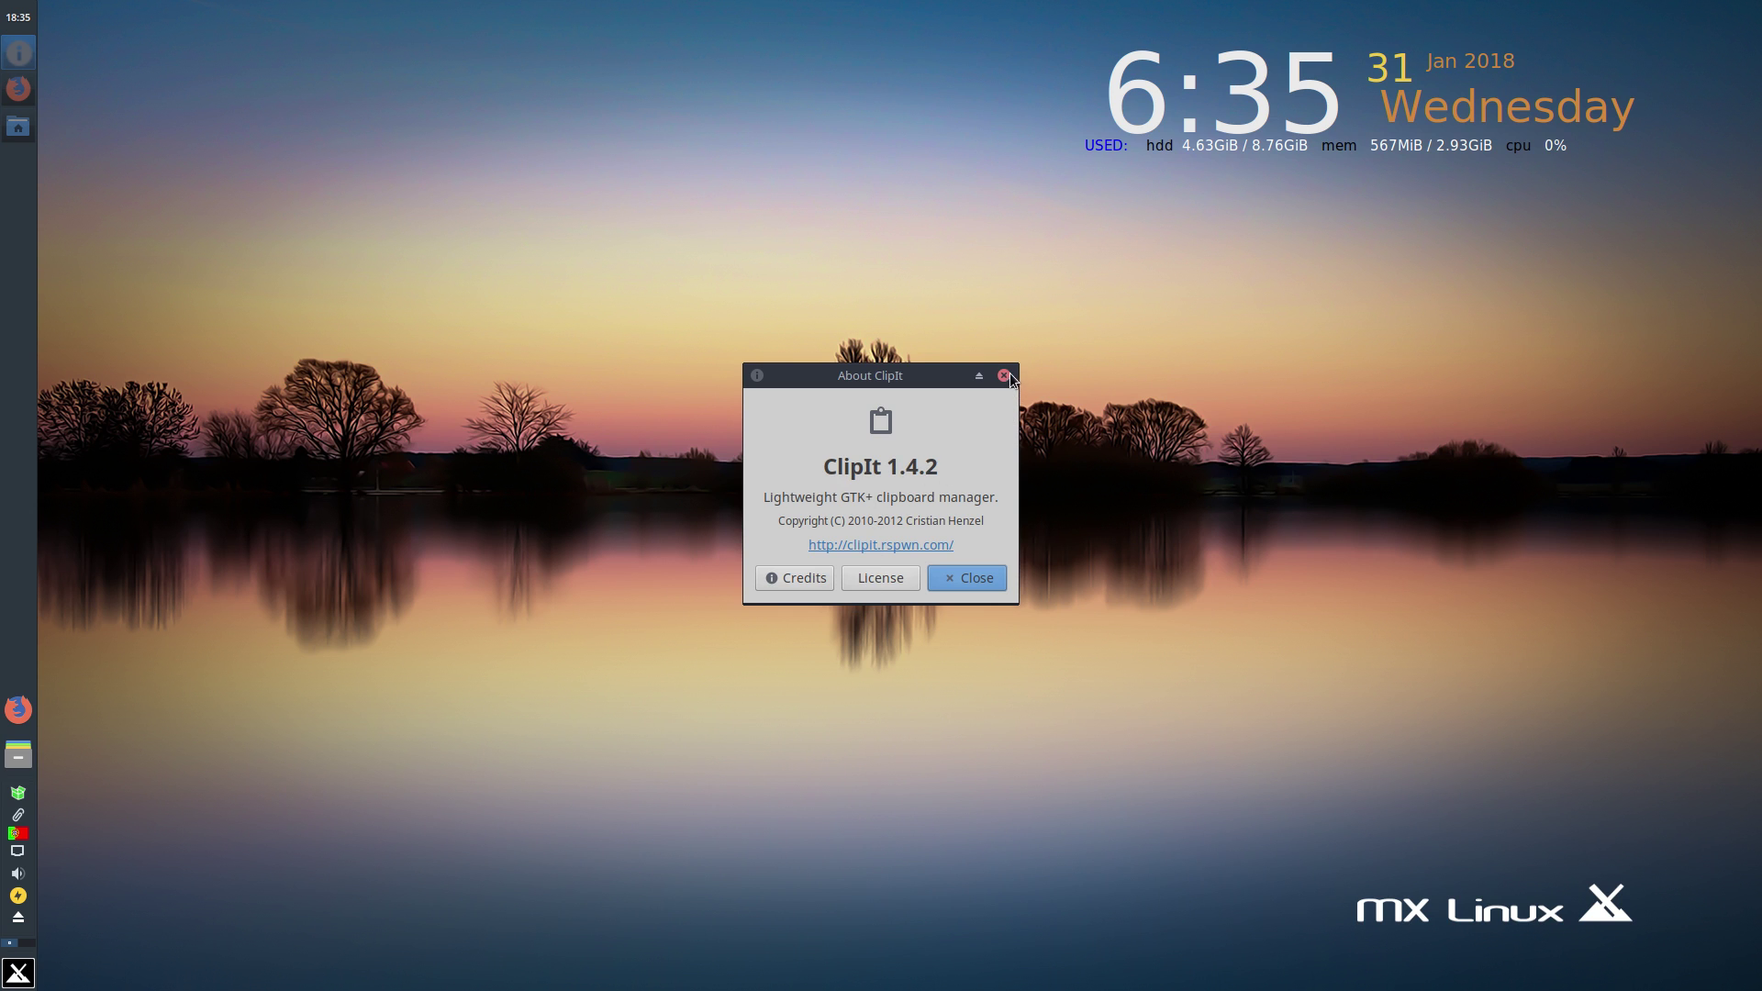
{"action": "left_click", "coordinate": [976, 577]}
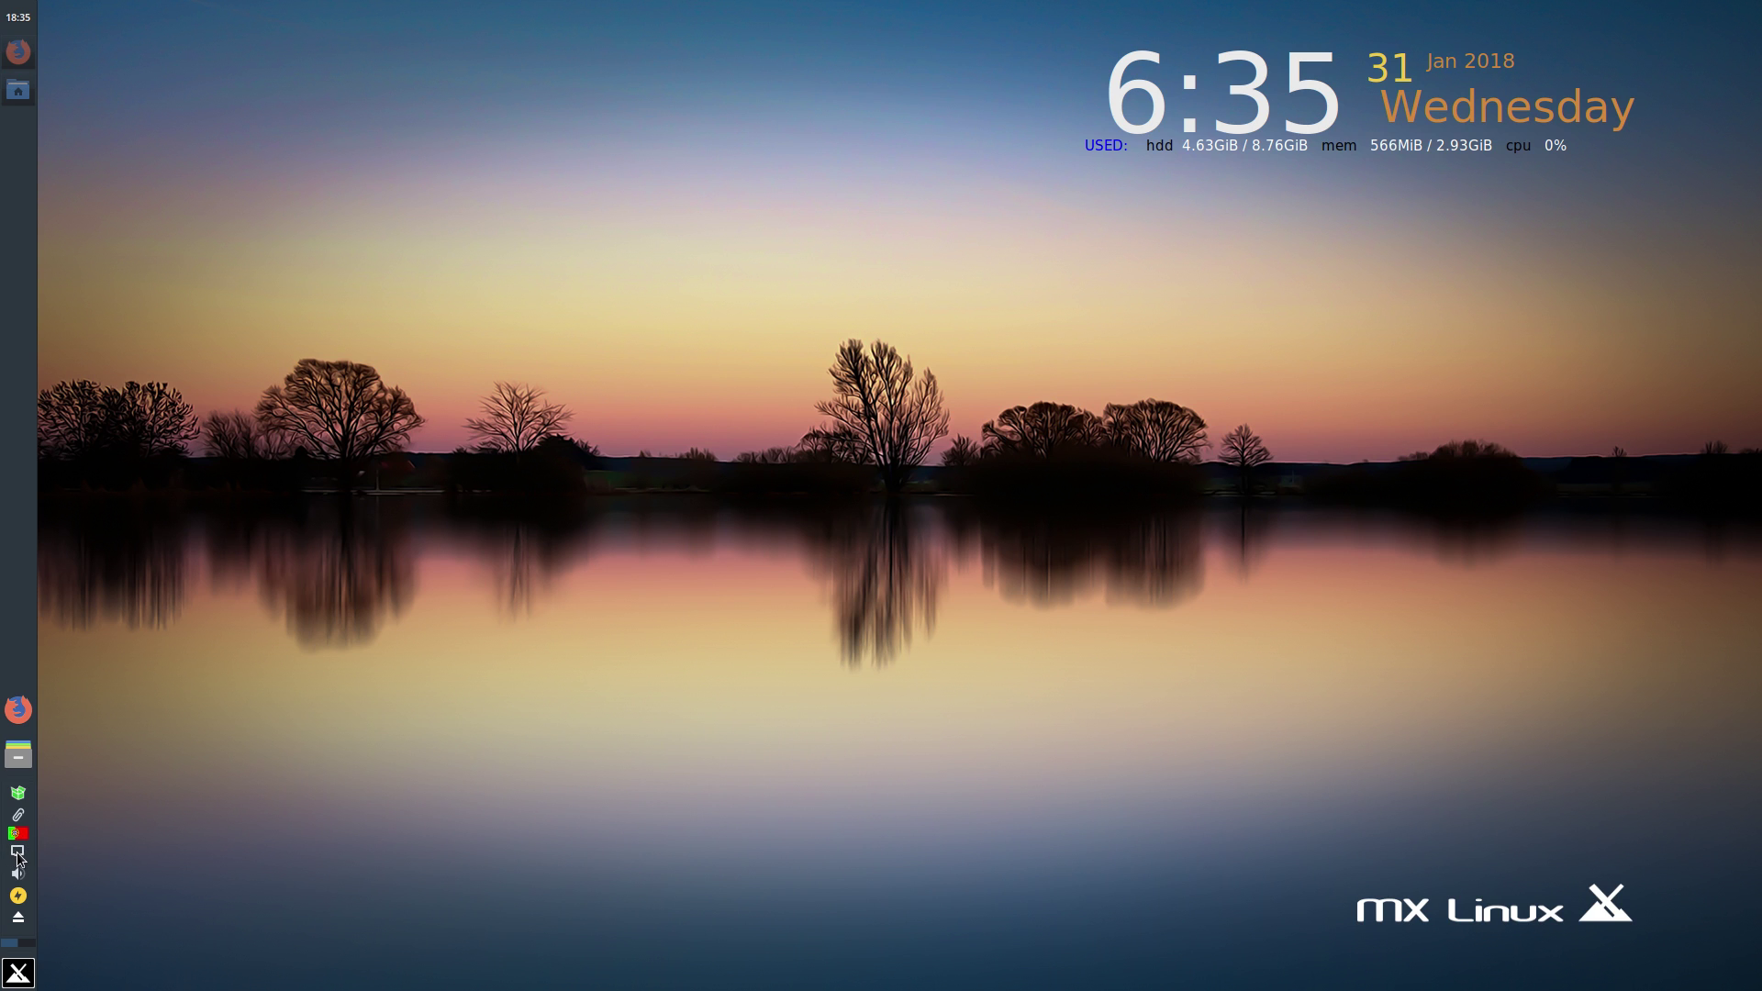
{"action": "mouse_move", "coordinate": [20, 855]}
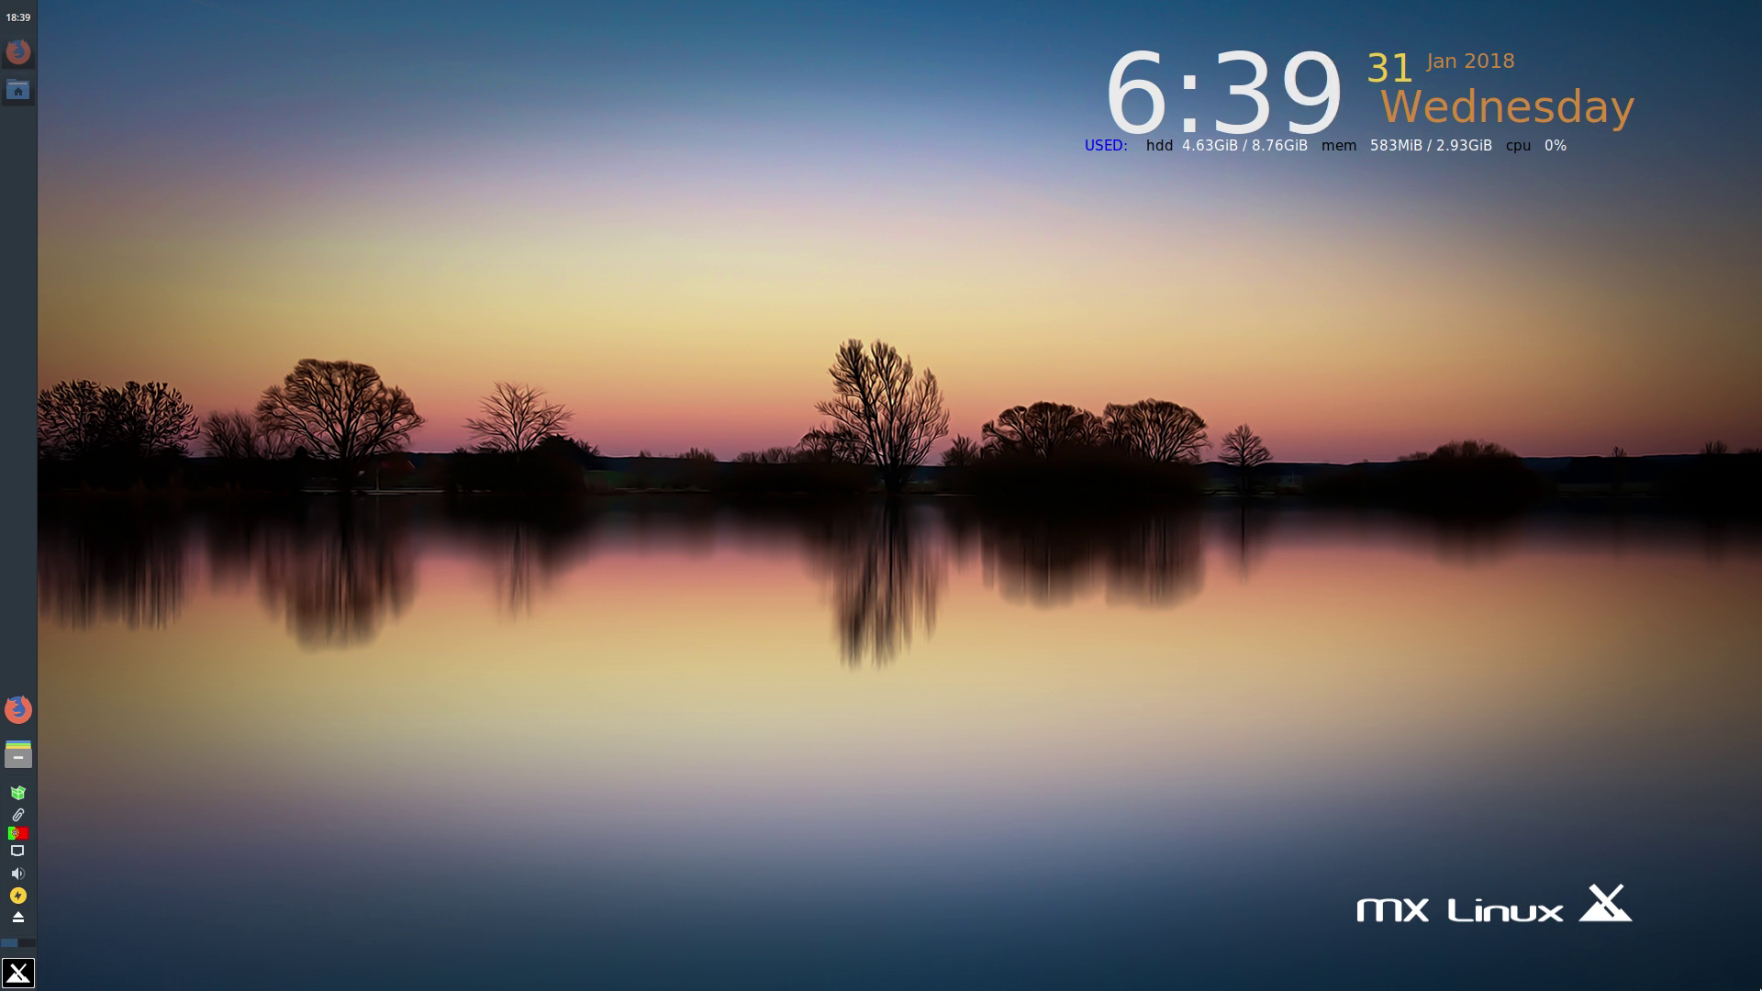
- Open the applications menu and enlarge it to the full height of the screen
{"action": "left_click", "coordinate": [17, 976]}
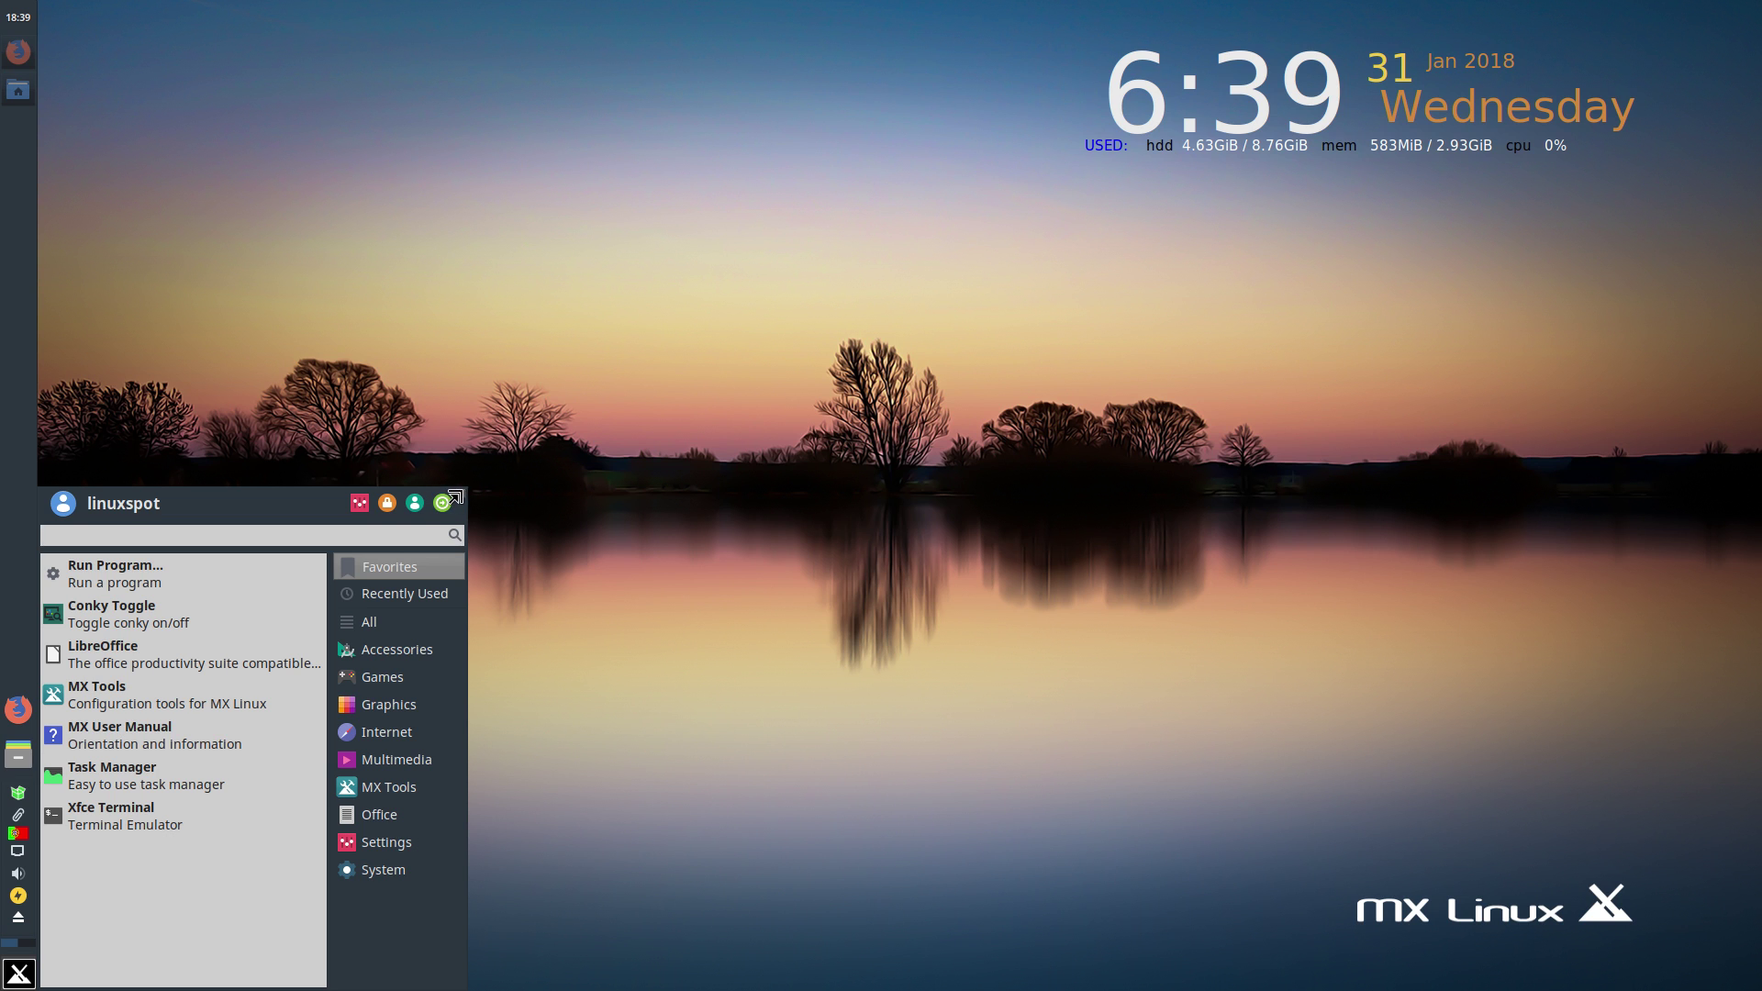
{"action": "left_click_drag", "start_coordinate": [455, 498], "coordinate": [650, 7]}
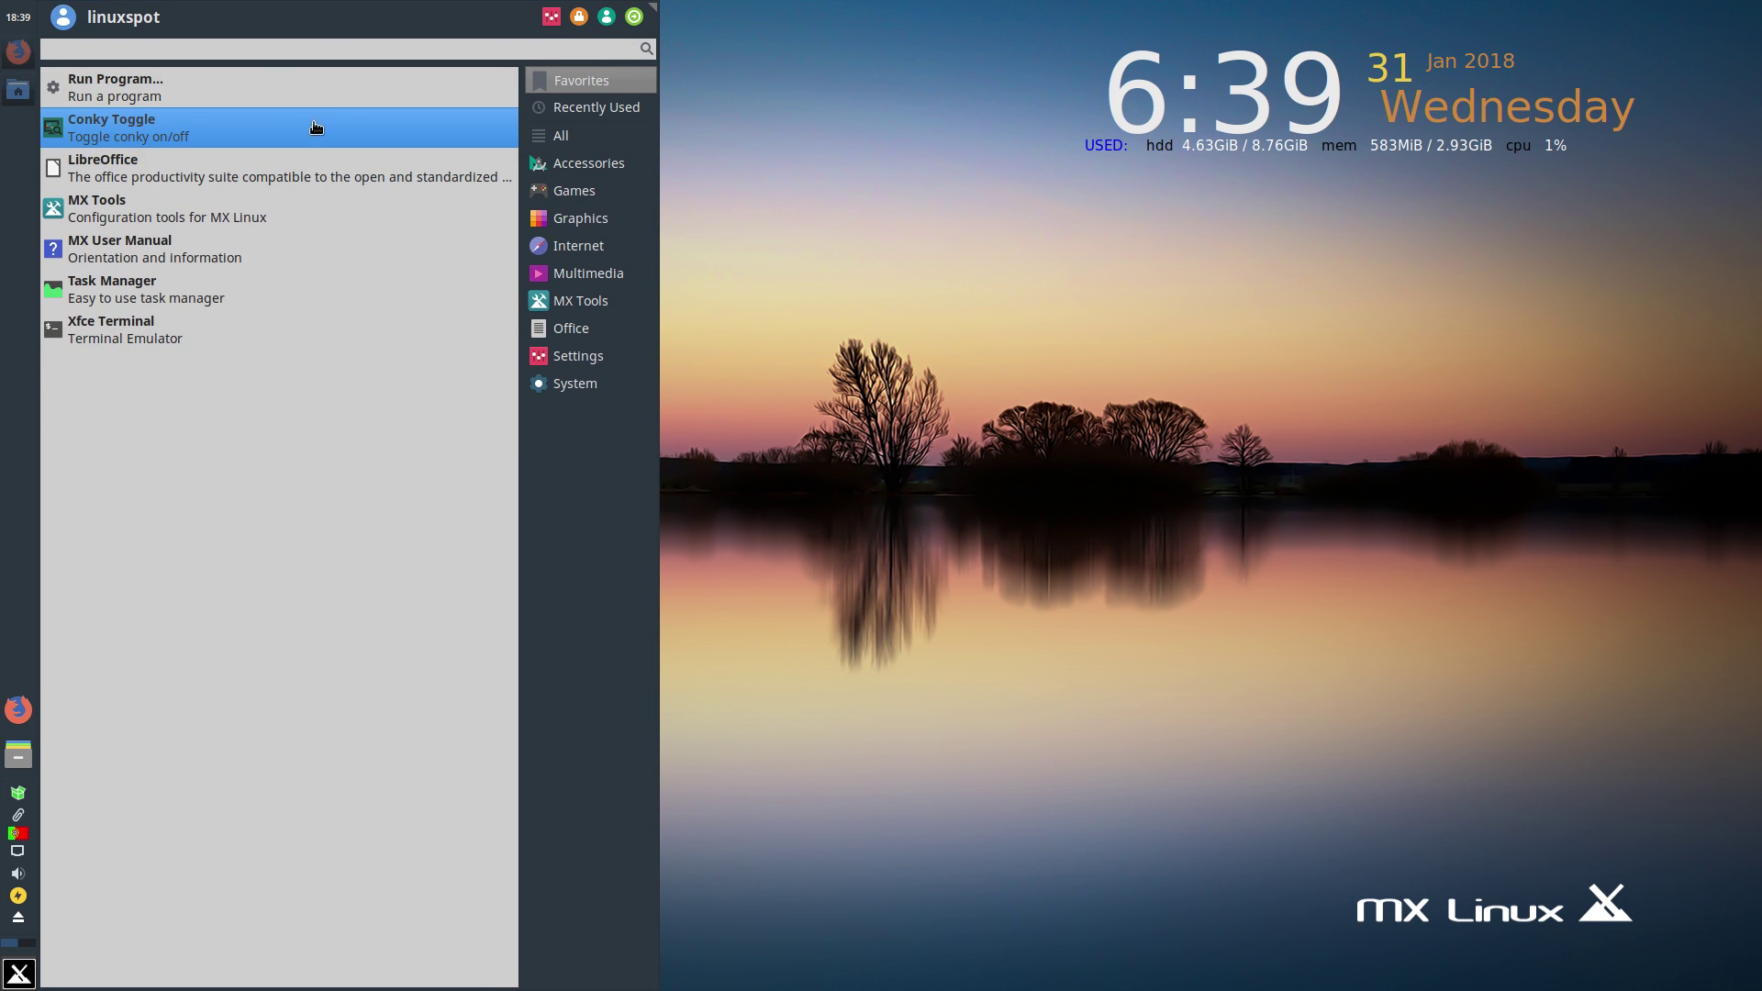
- Browse the application categories, including Recently Used, Games, Internet, Multimedia and Office, finishing on MX Tools
{"action": "left_click", "coordinate": [561, 136]}
{"action": "left_click", "coordinate": [569, 187]}
{"action": "left_click", "coordinate": [592, 79]}
{"action": "left_click", "coordinate": [554, 108]}
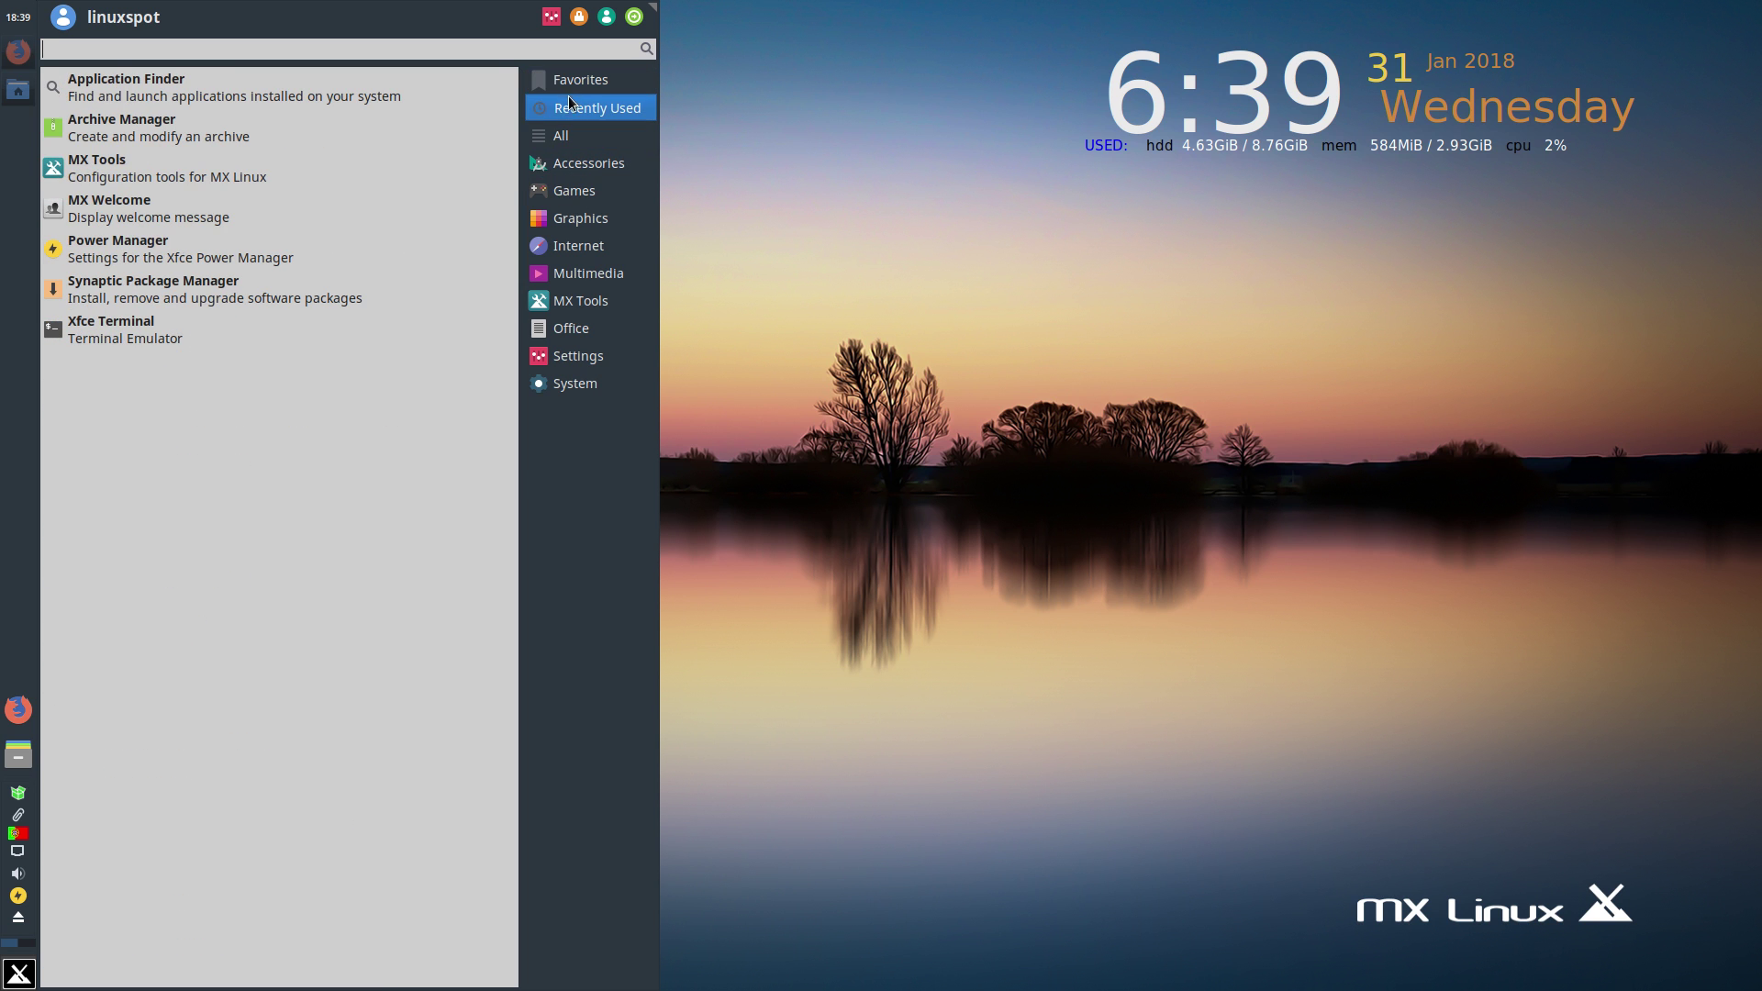
{"action": "left_click", "coordinate": [597, 135]}
{"action": "left_click", "coordinate": [564, 163]}
{"action": "left_click", "coordinate": [579, 191]}
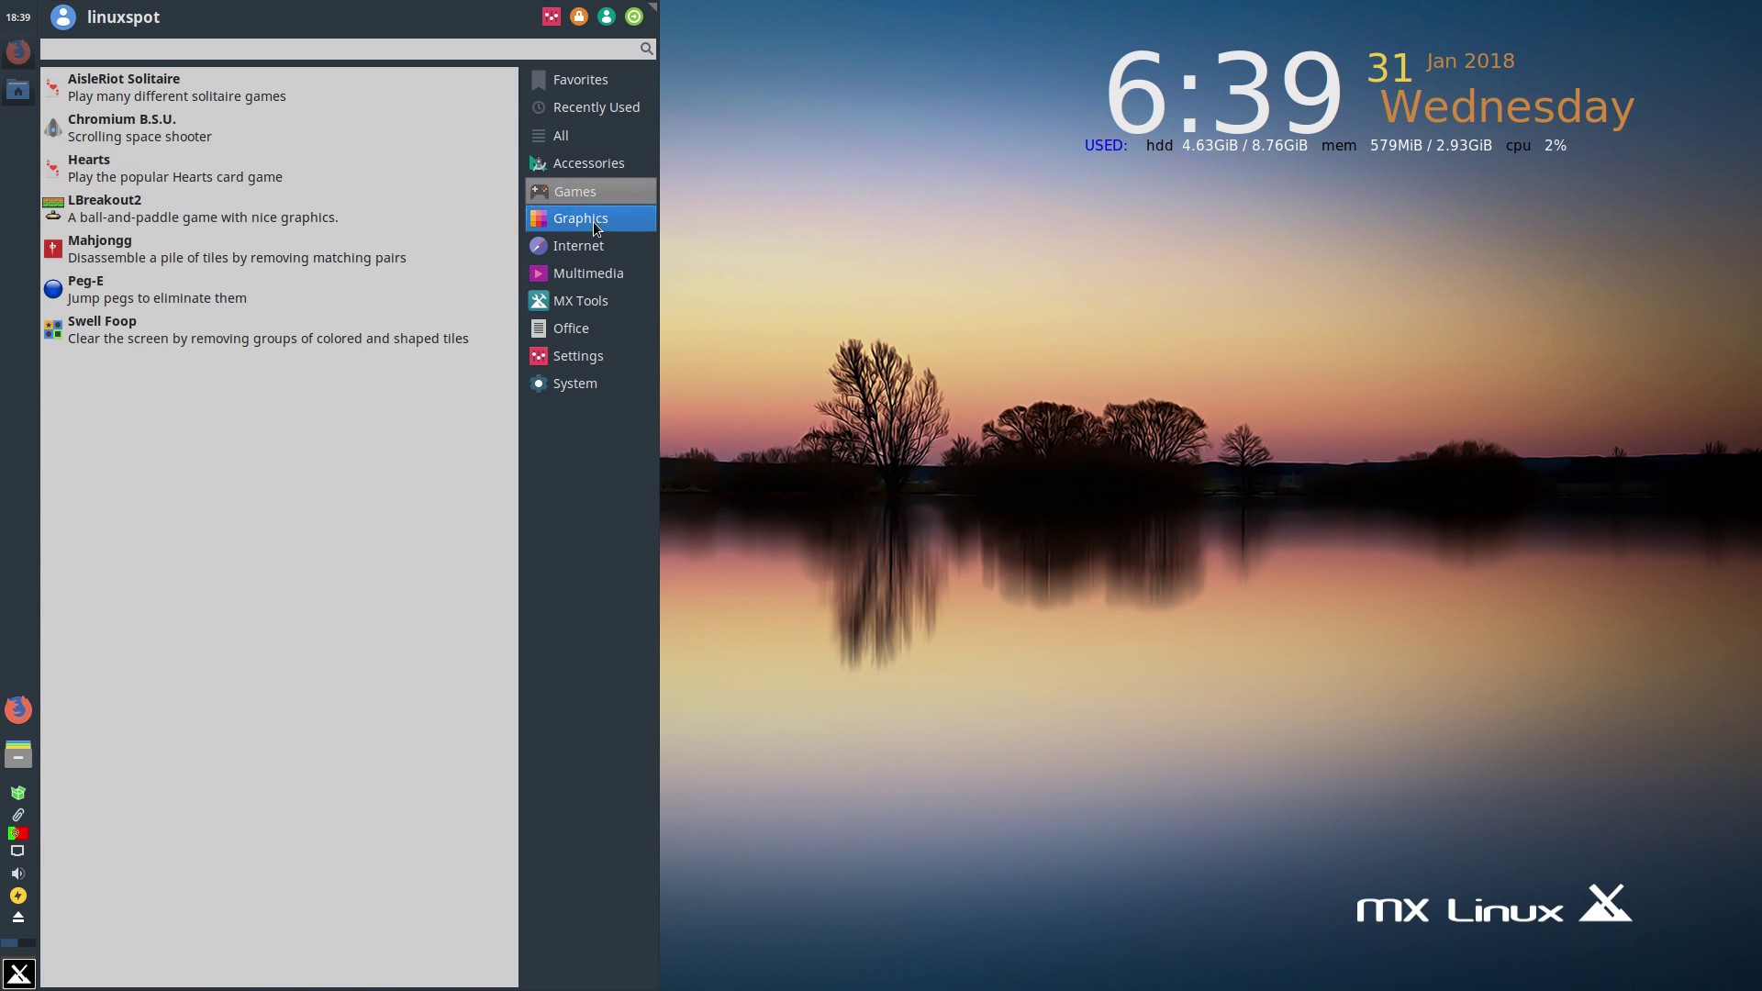
{"action": "left_click", "coordinate": [592, 80]}
{"action": "left_click", "coordinate": [578, 246]}
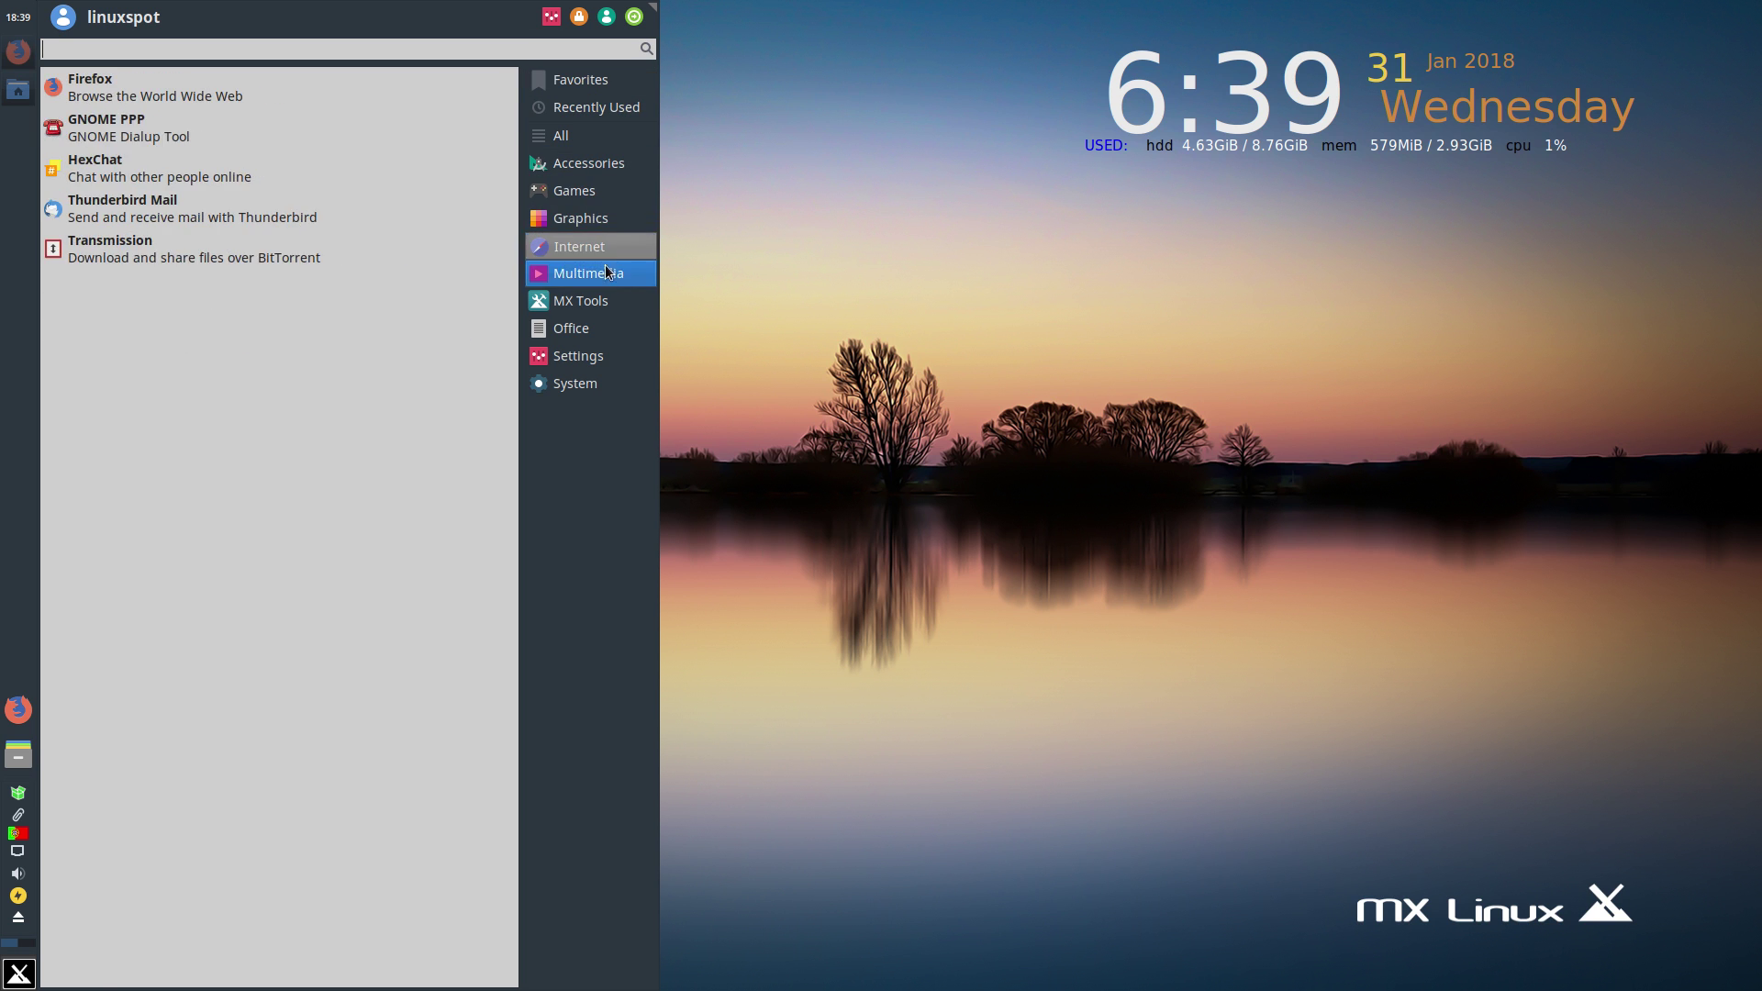
{"action": "left_click", "coordinate": [589, 273]}
{"action": "left_click", "coordinate": [581, 301]}
{"action": "left_click", "coordinate": [590, 378]}
{"action": "left_click", "coordinate": [587, 327]}
{"action": "left_click", "coordinate": [591, 301]}
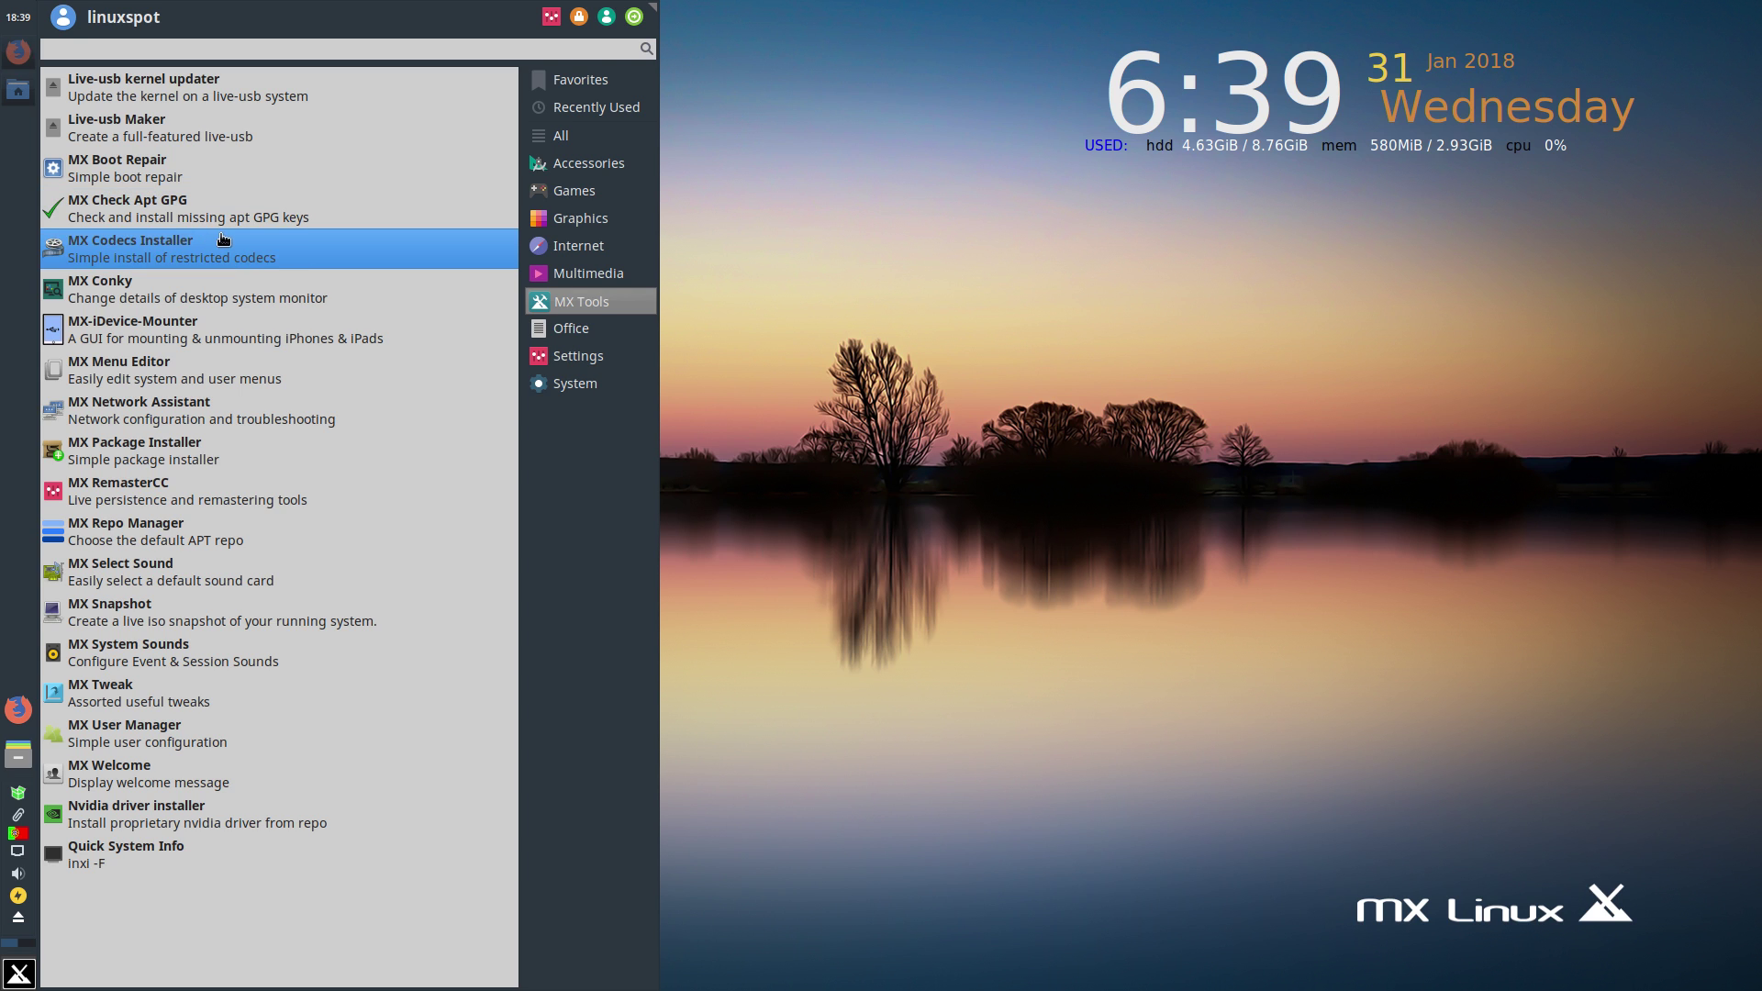
- Launch MX Conky, dismiss the data update notice, and move its window away from the desktop clock
{"action": "left_click", "coordinate": [145, 293]}
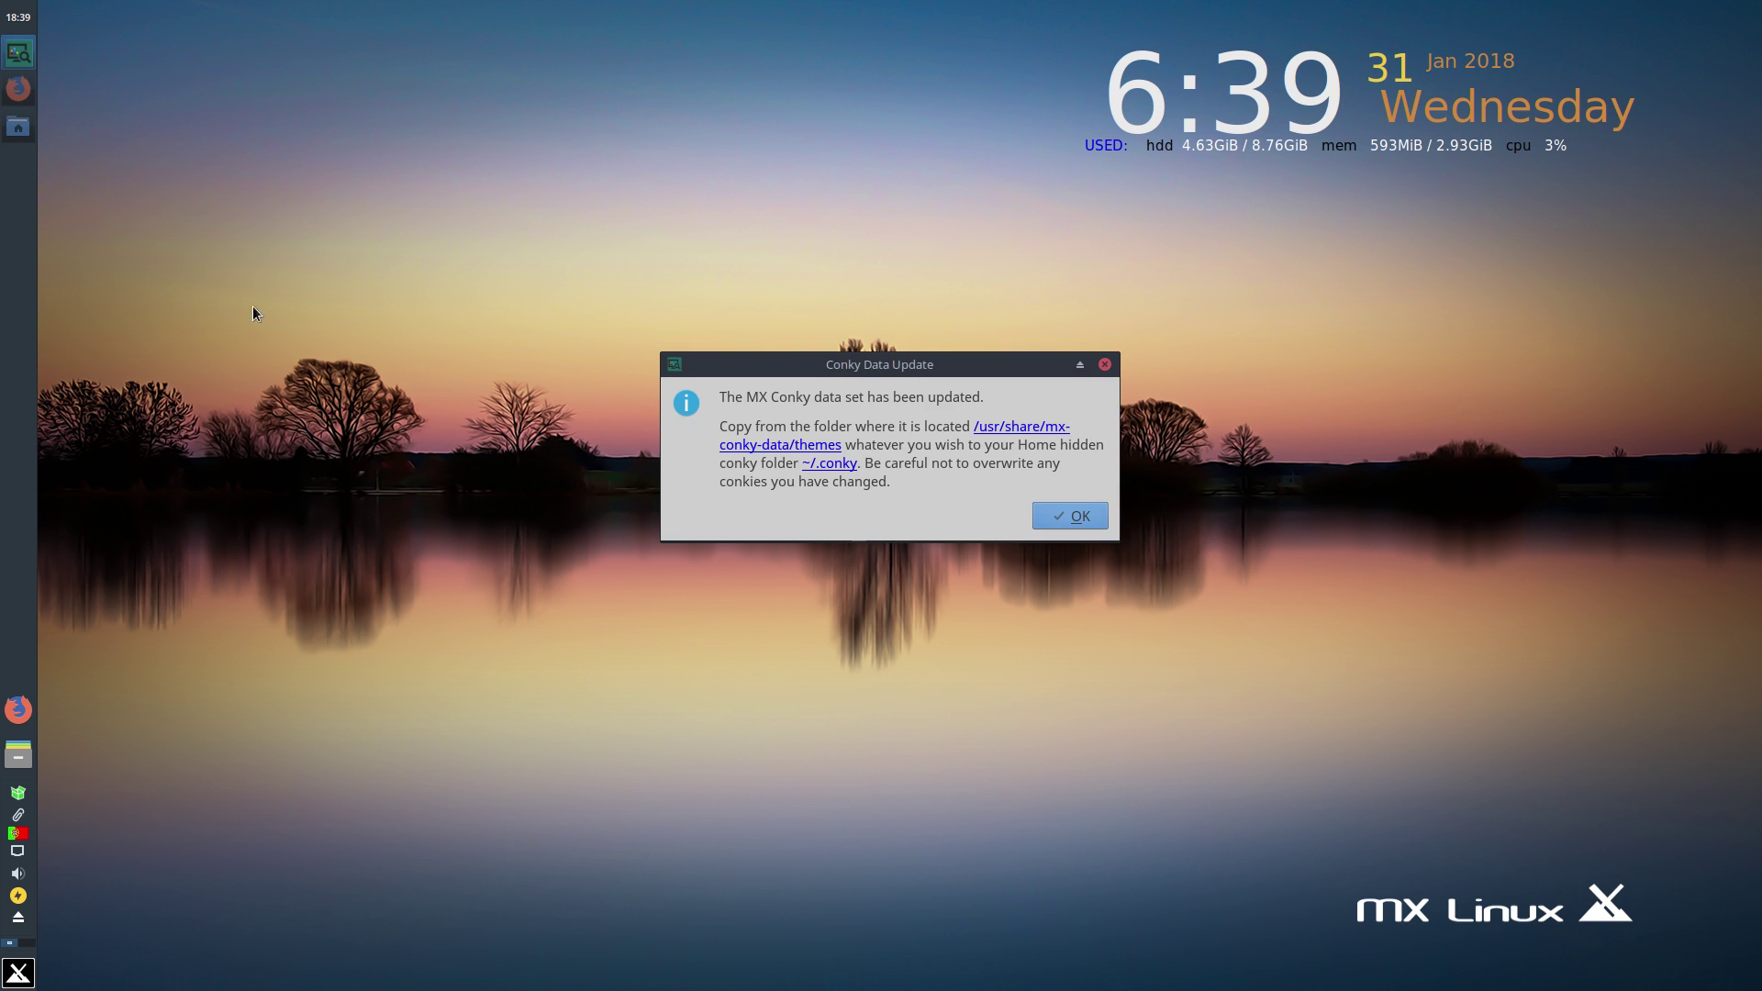
{"action": "left_click", "coordinate": [1061, 517]}
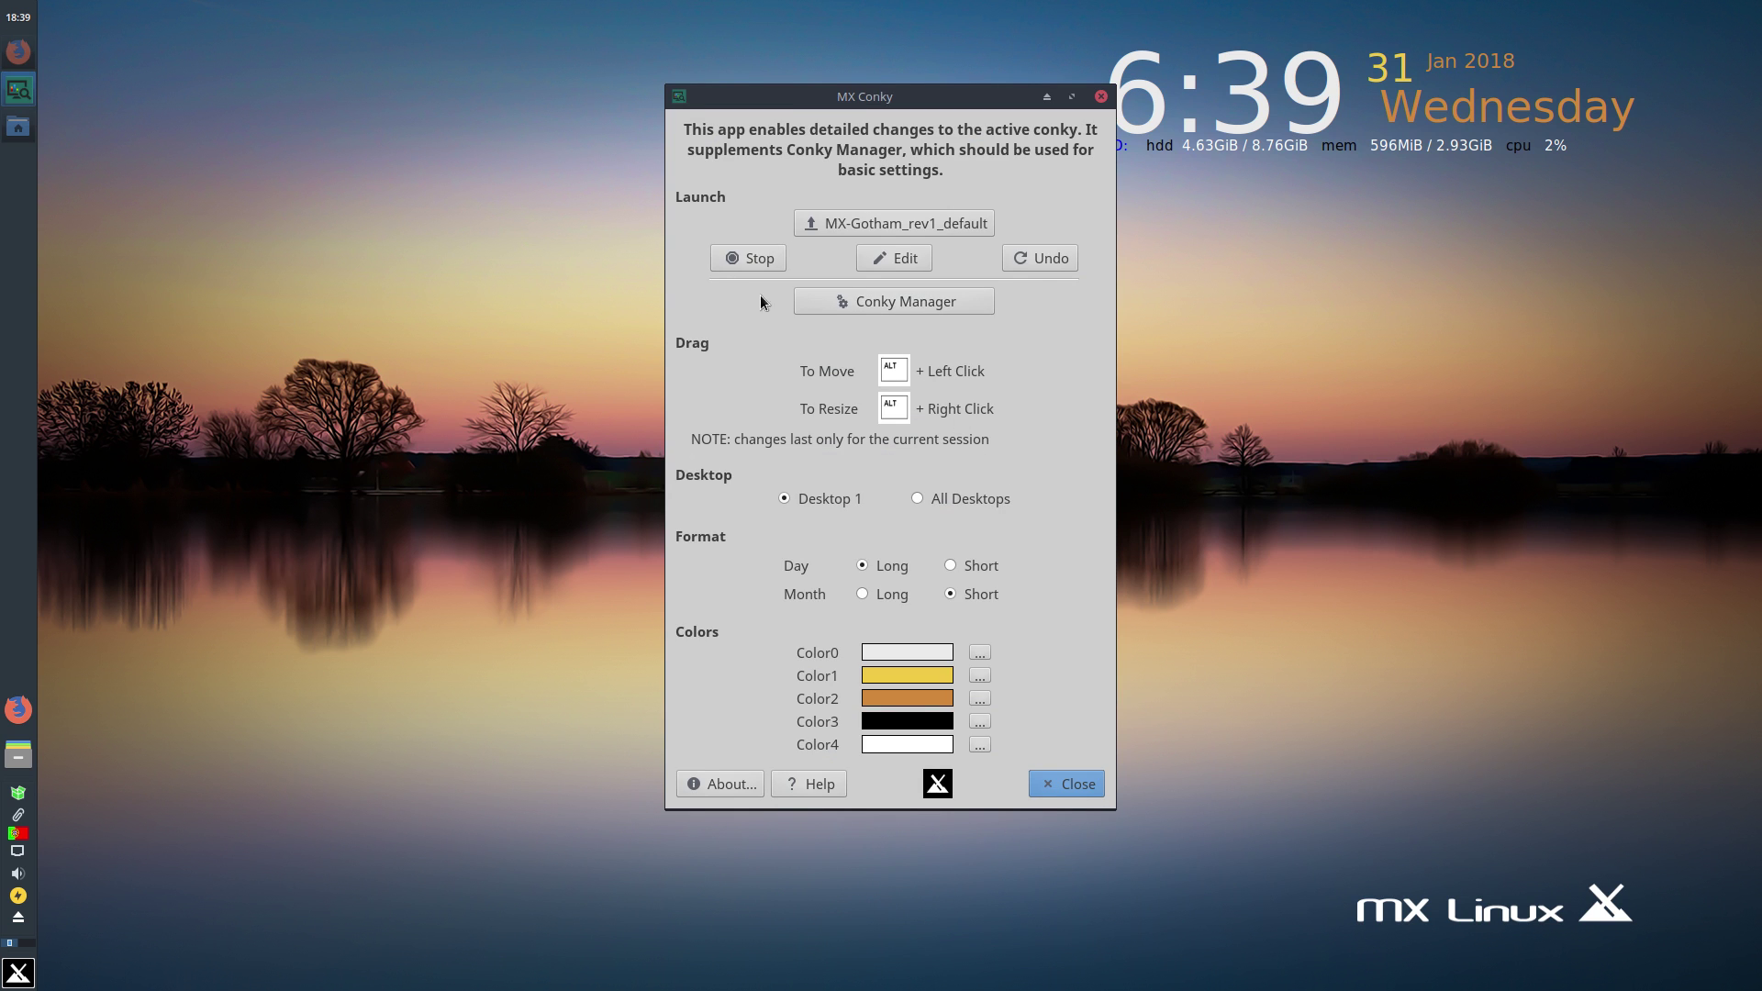
{"action": "left_click_drag", "start_coordinate": [834, 99], "coordinate": [475, 116]}
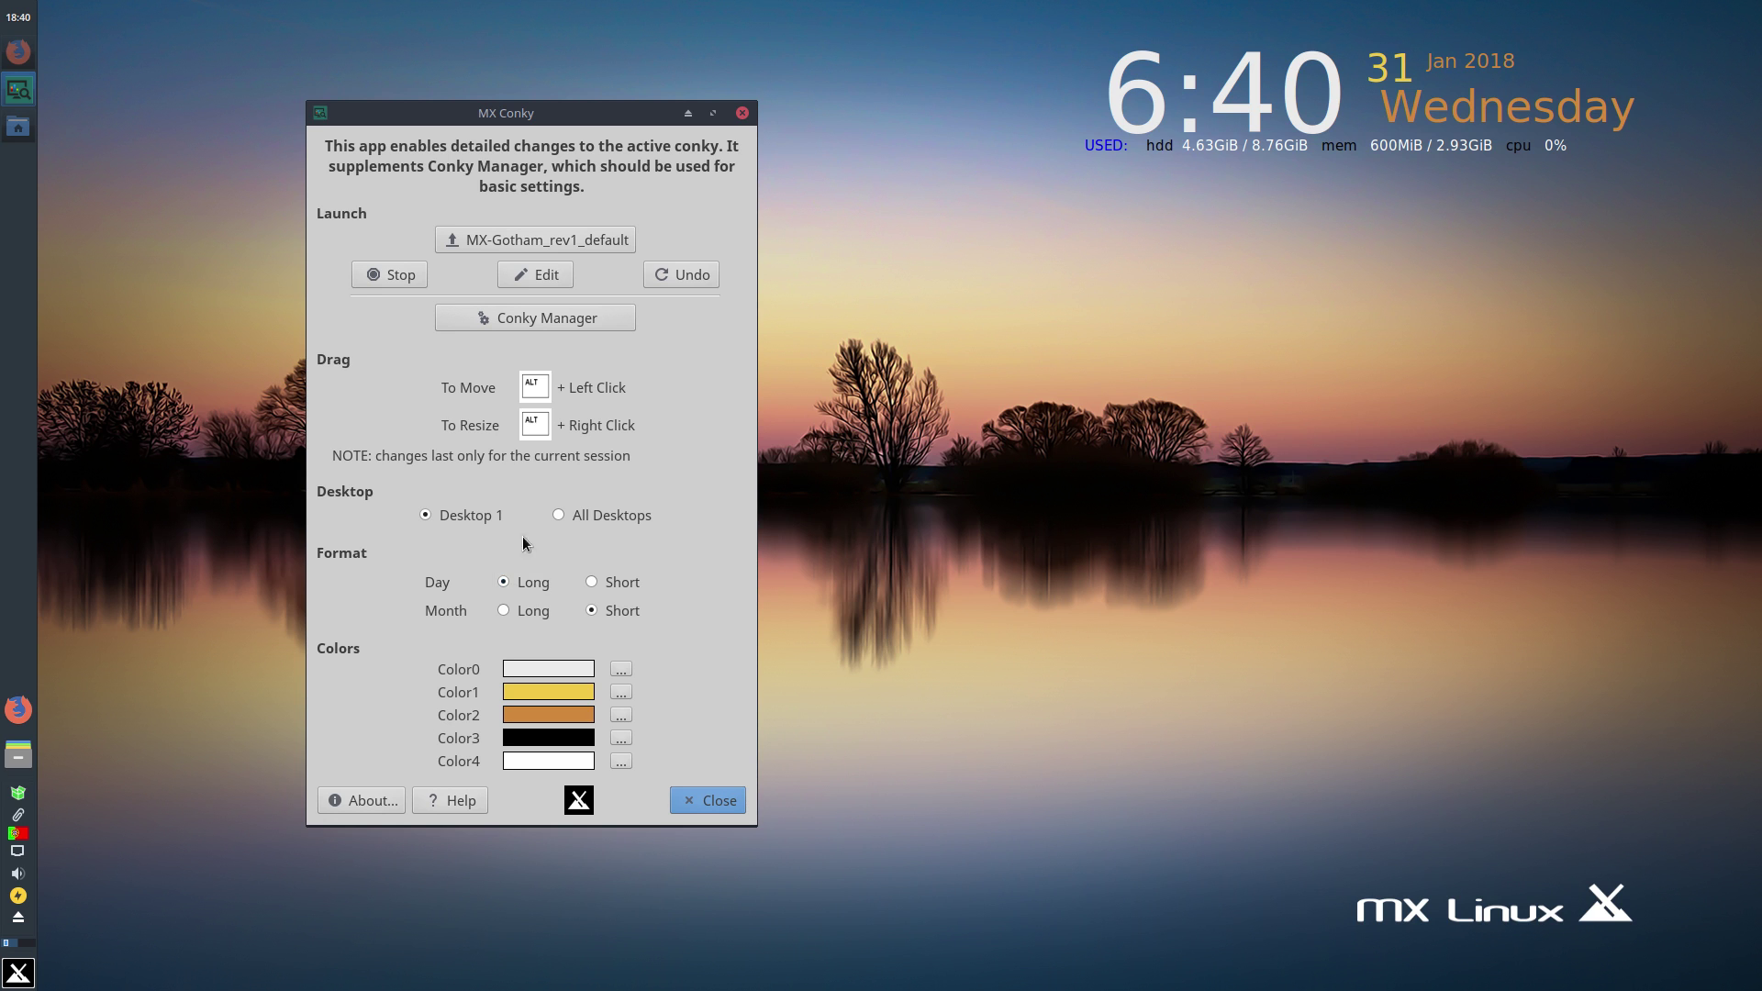
- Set the conky's day format to Short and its month format to Long
{"action": "left_click", "coordinate": [591, 582]}
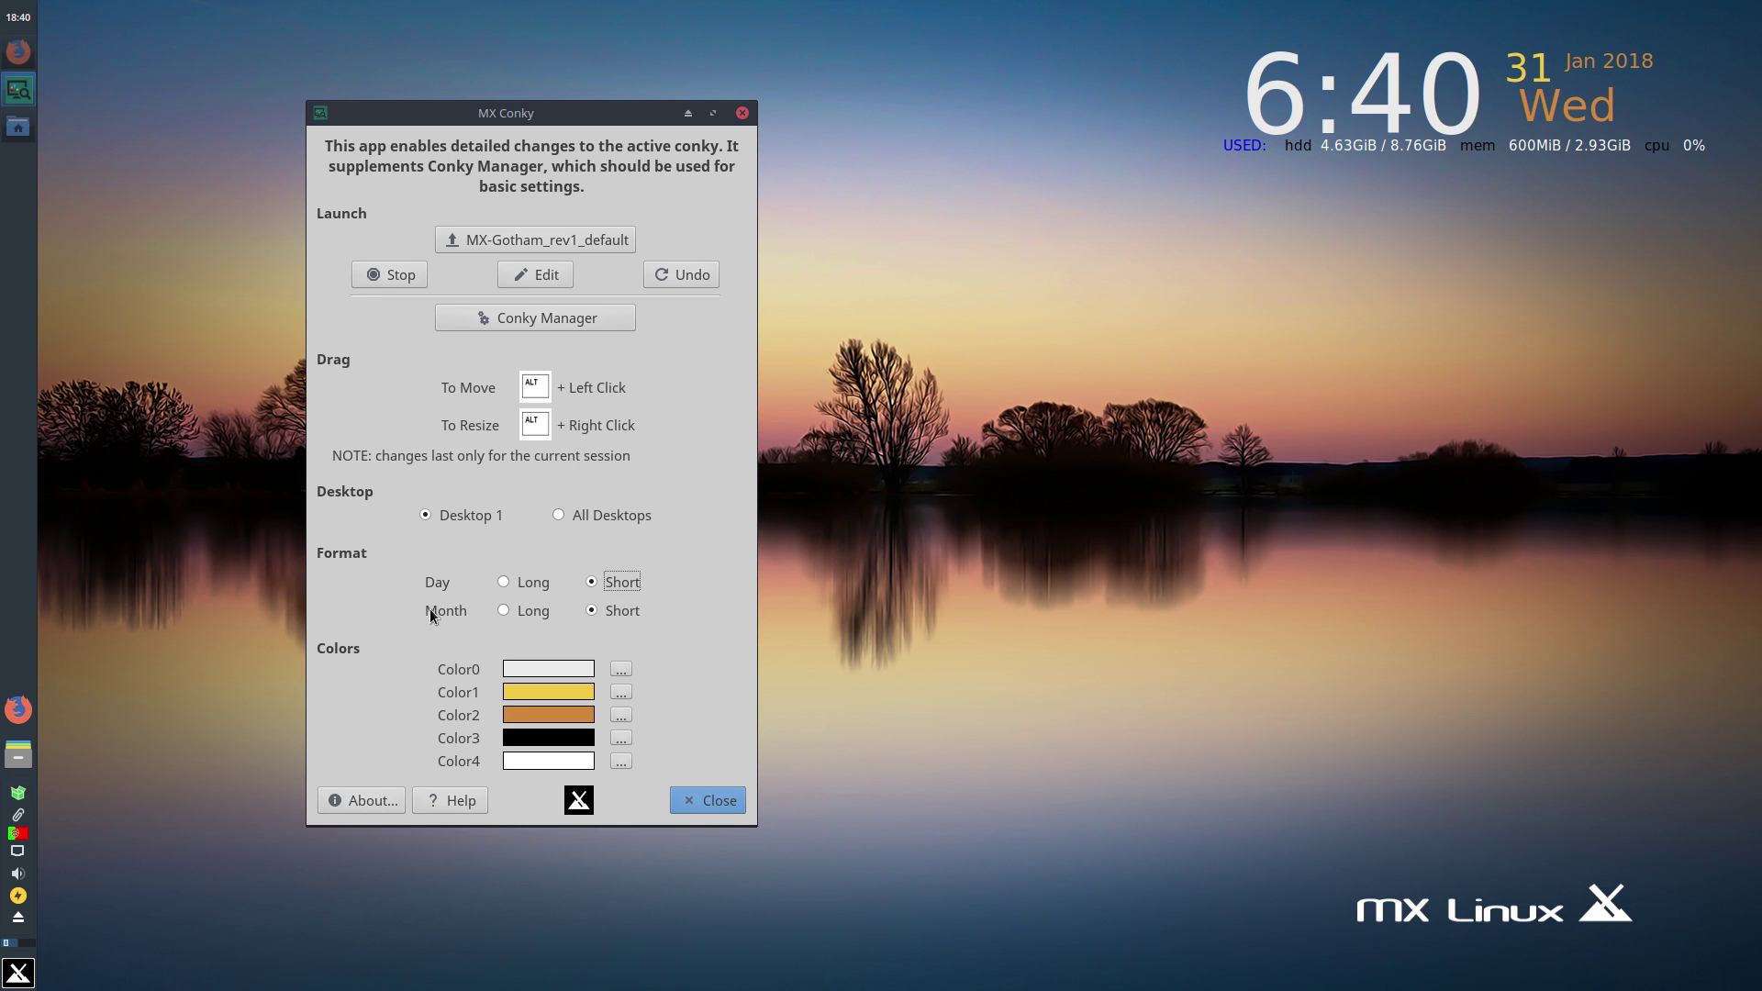
{"action": "left_click", "coordinate": [499, 611]}
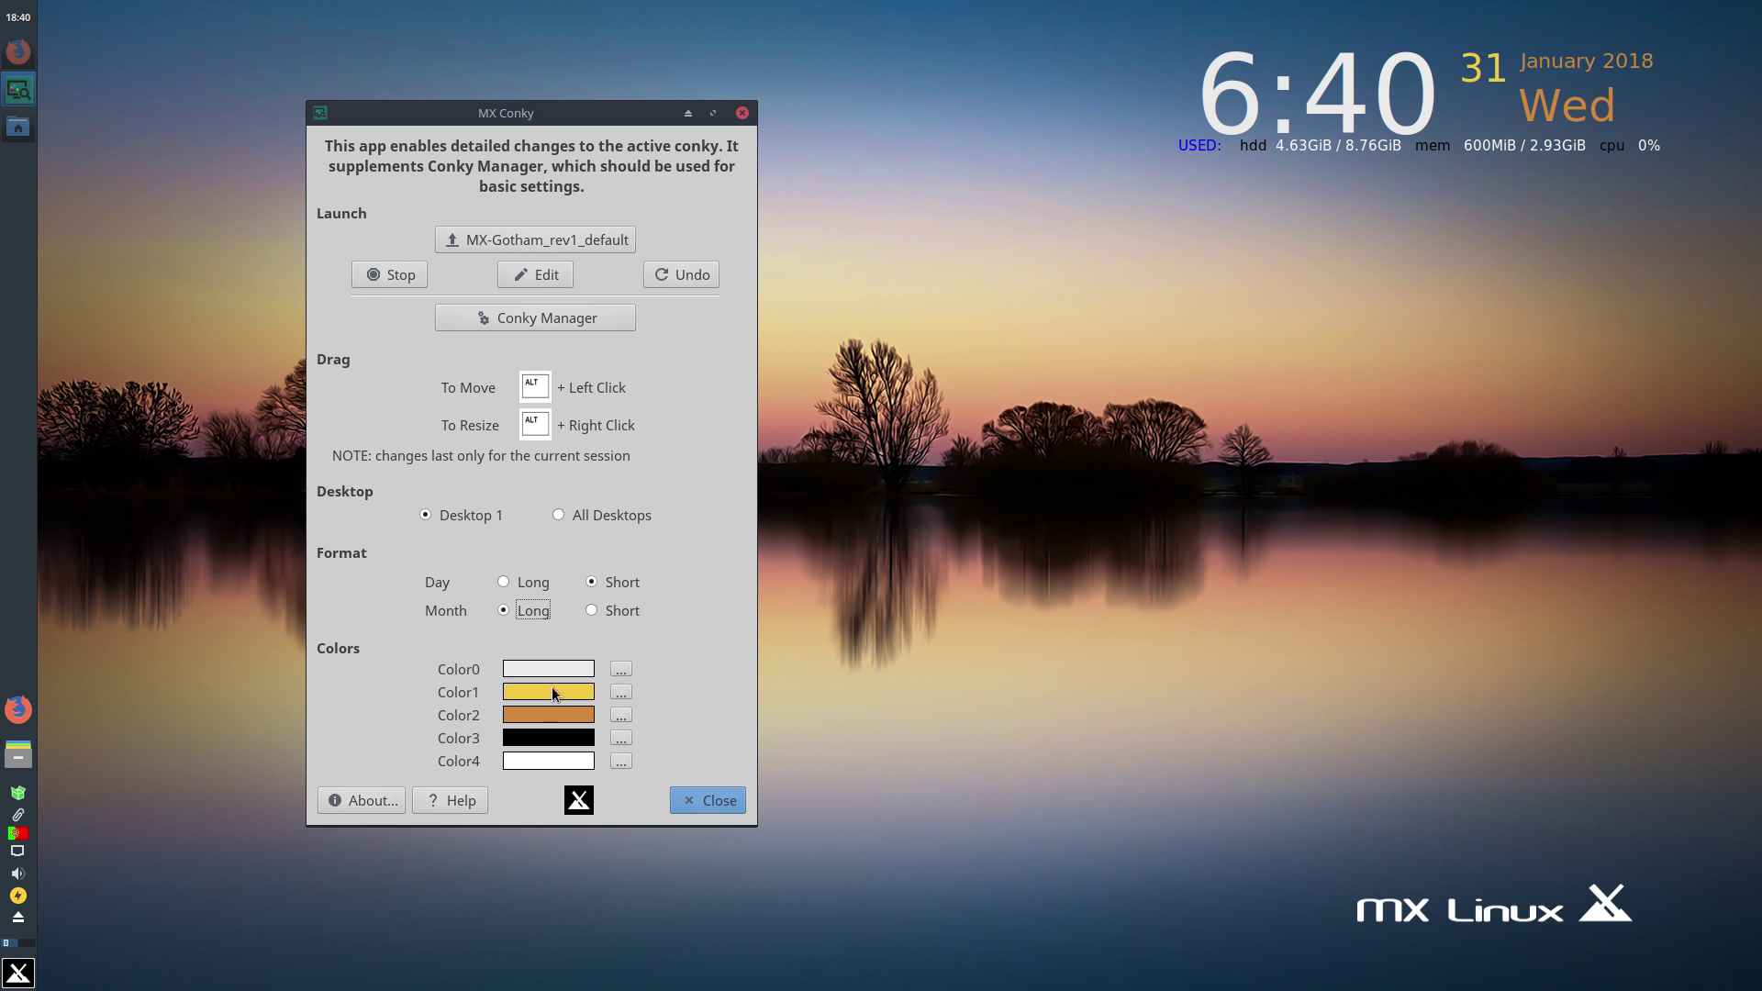
- Change the conky's Color0 to red #E72020
{"action": "left_click", "coordinate": [621, 669]}
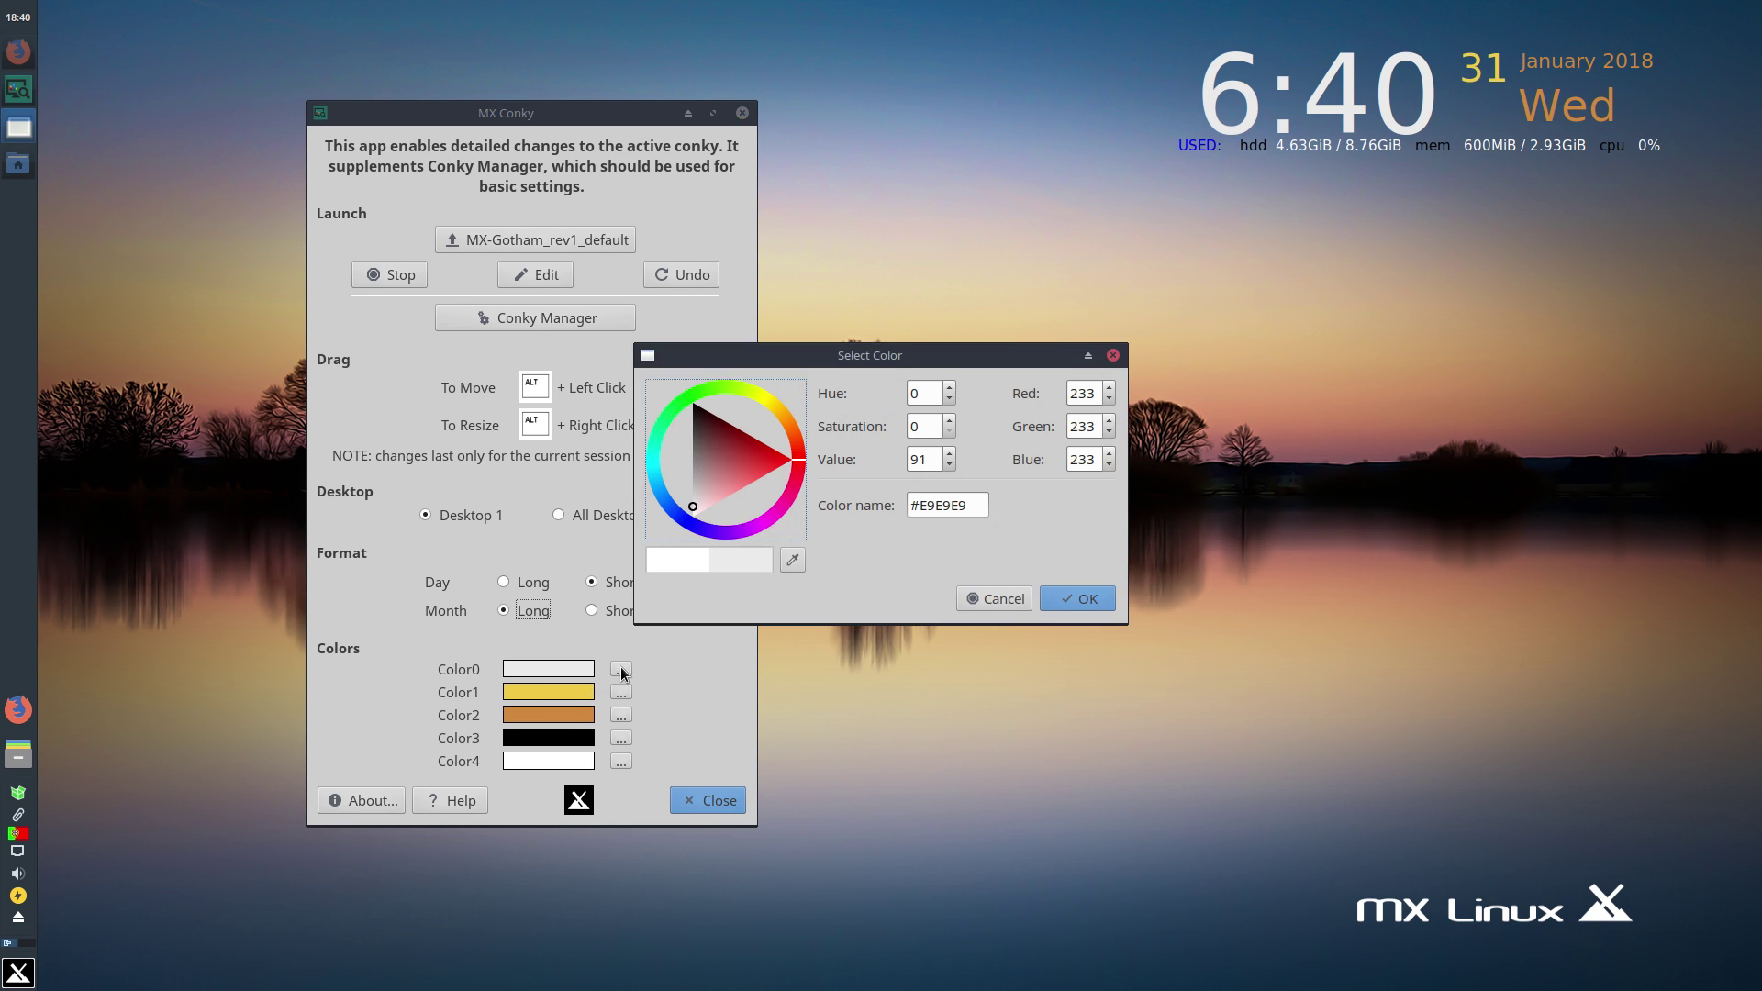
{"action": "left_click", "coordinate": [770, 462]}
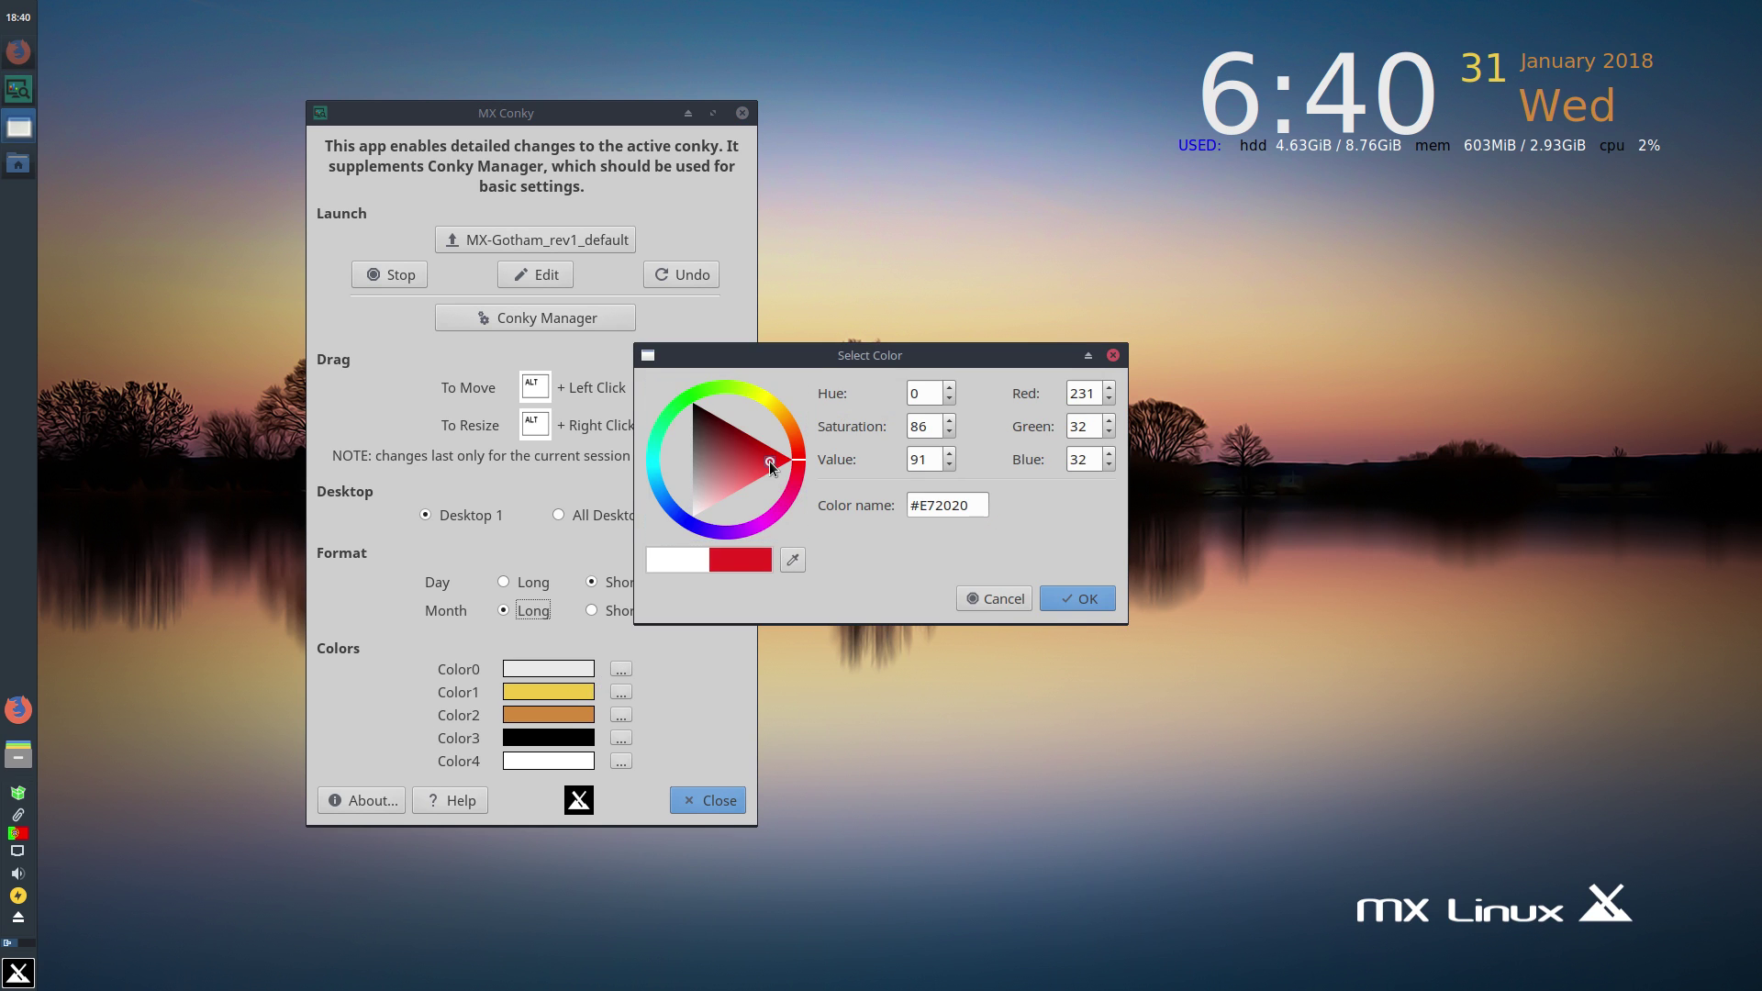
{"action": "left_click", "coordinate": [1072, 602]}
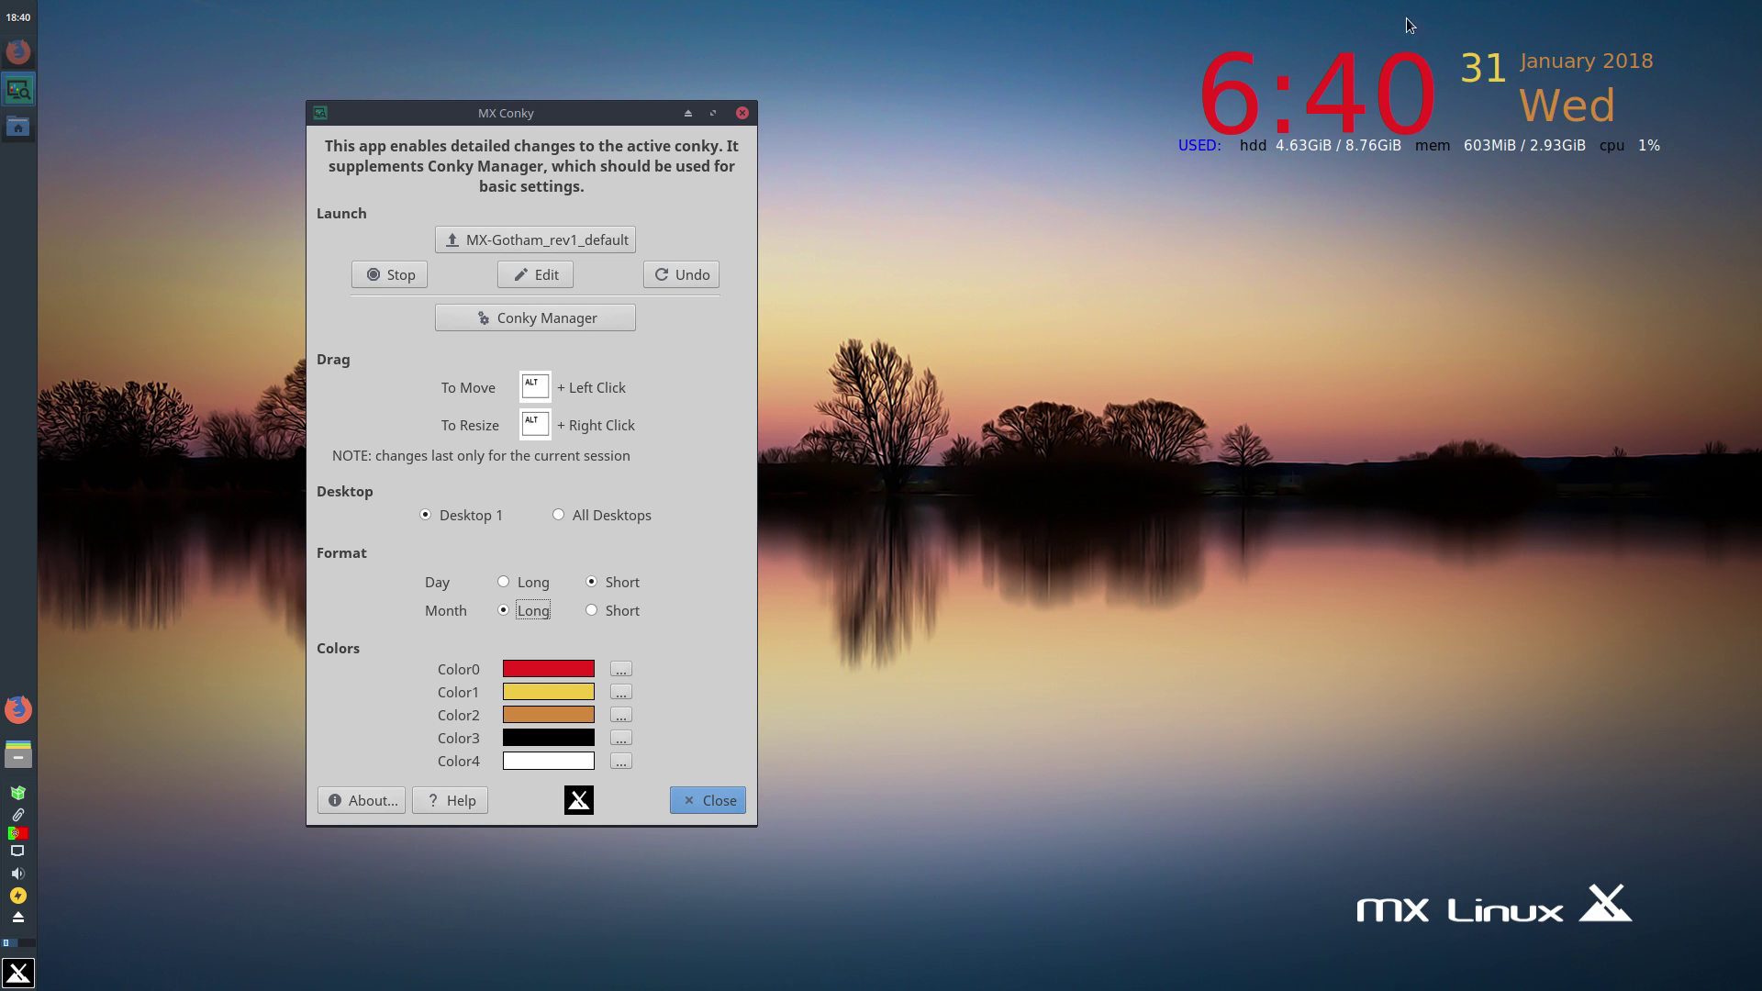
- Change the conky's Color0 to white #FFFFFF
{"action": "left_click", "coordinate": [621, 670]}
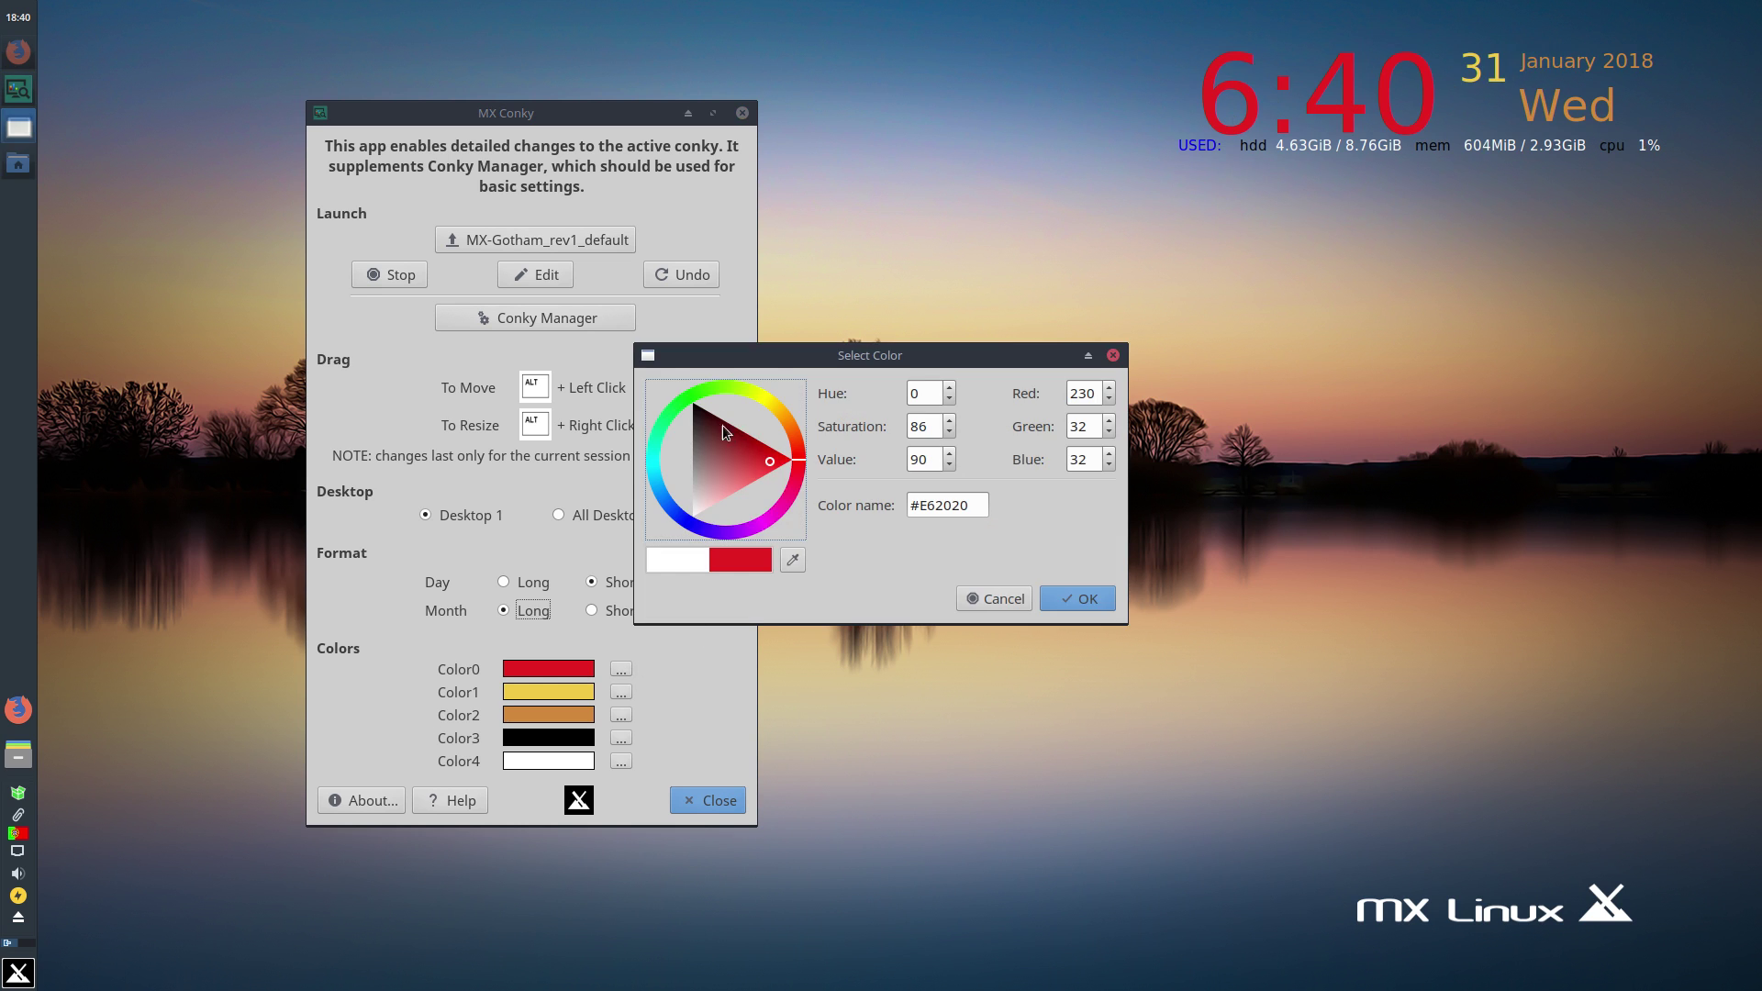
{"action": "left_click_drag", "start_coordinate": [736, 443], "coordinate": [685, 551]}
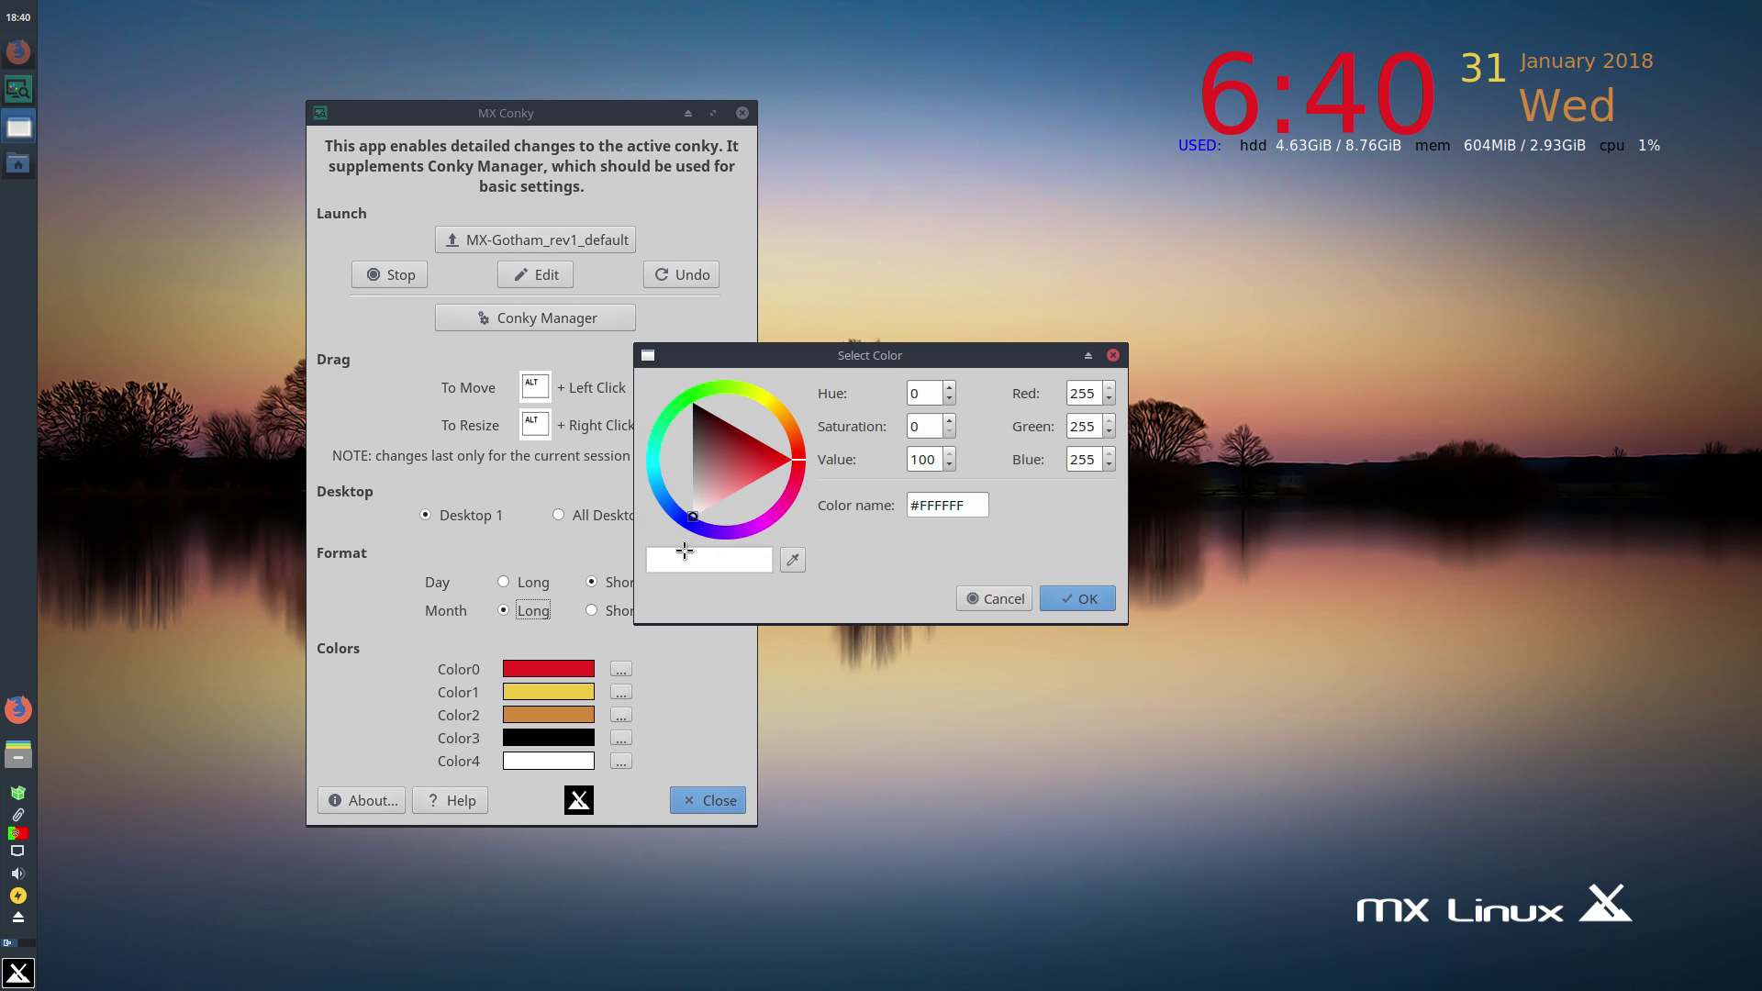
{"action": "left_click", "coordinate": [1079, 601]}
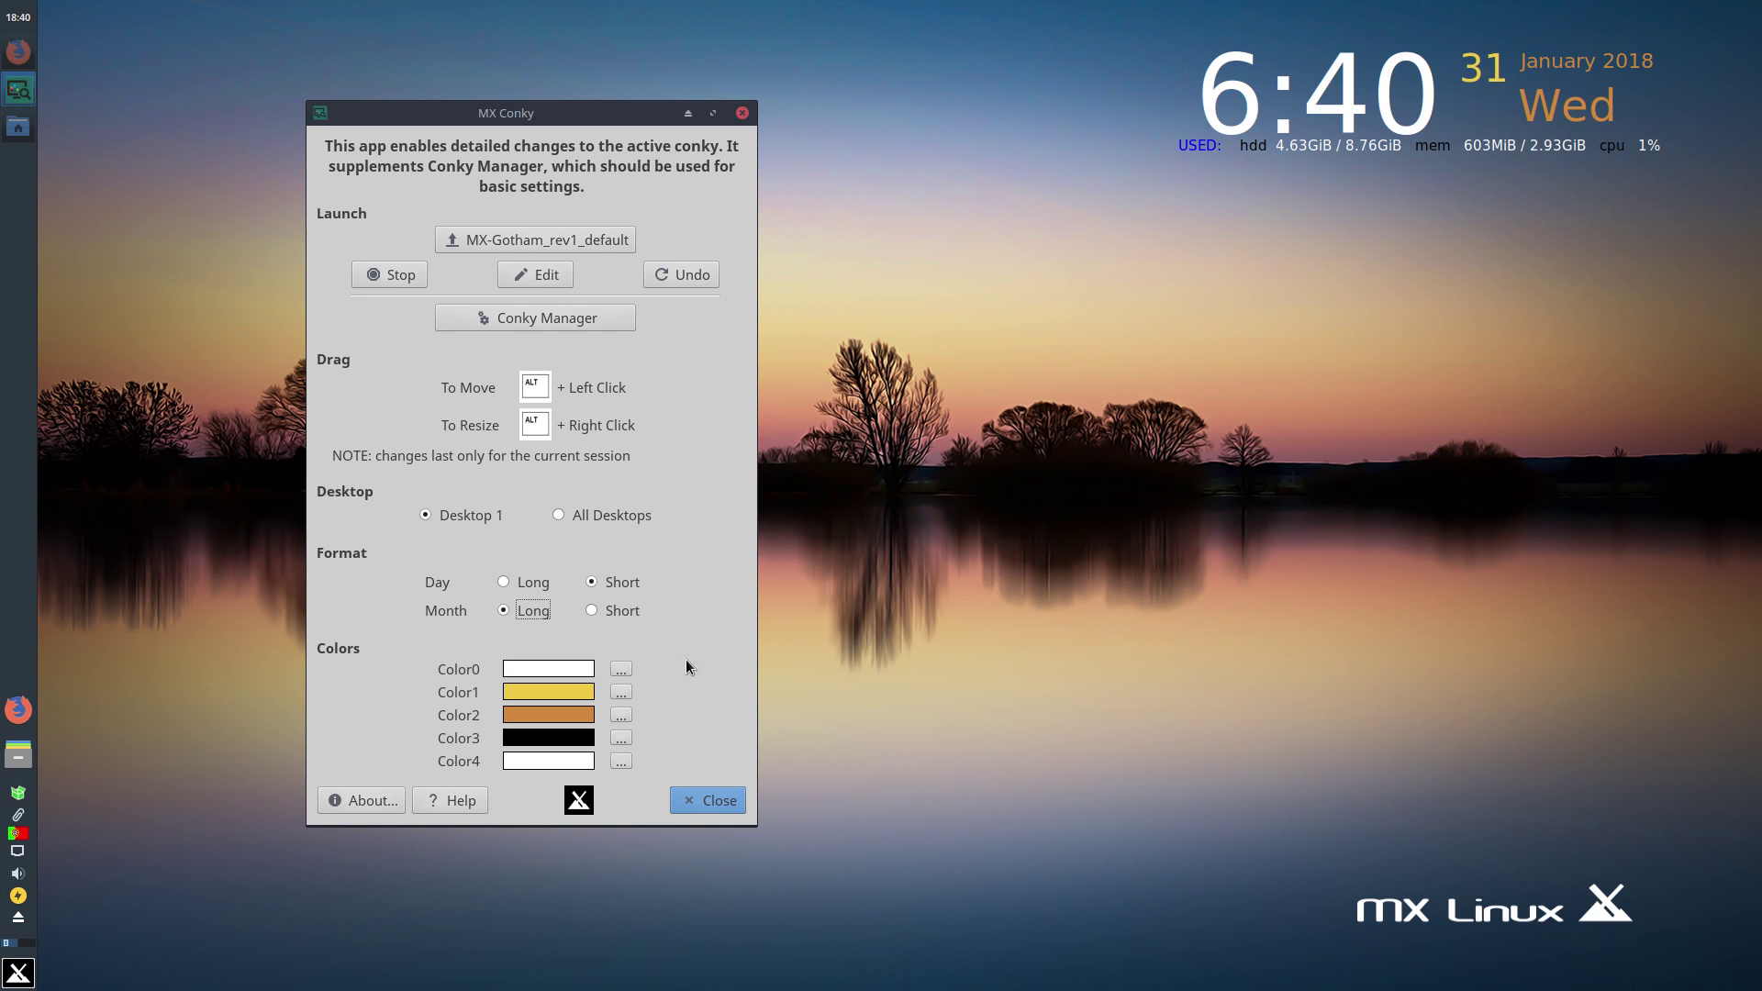
- Close MX Conky and choose to preserve the original configuration file
{"action": "left_click", "coordinate": [712, 806]}
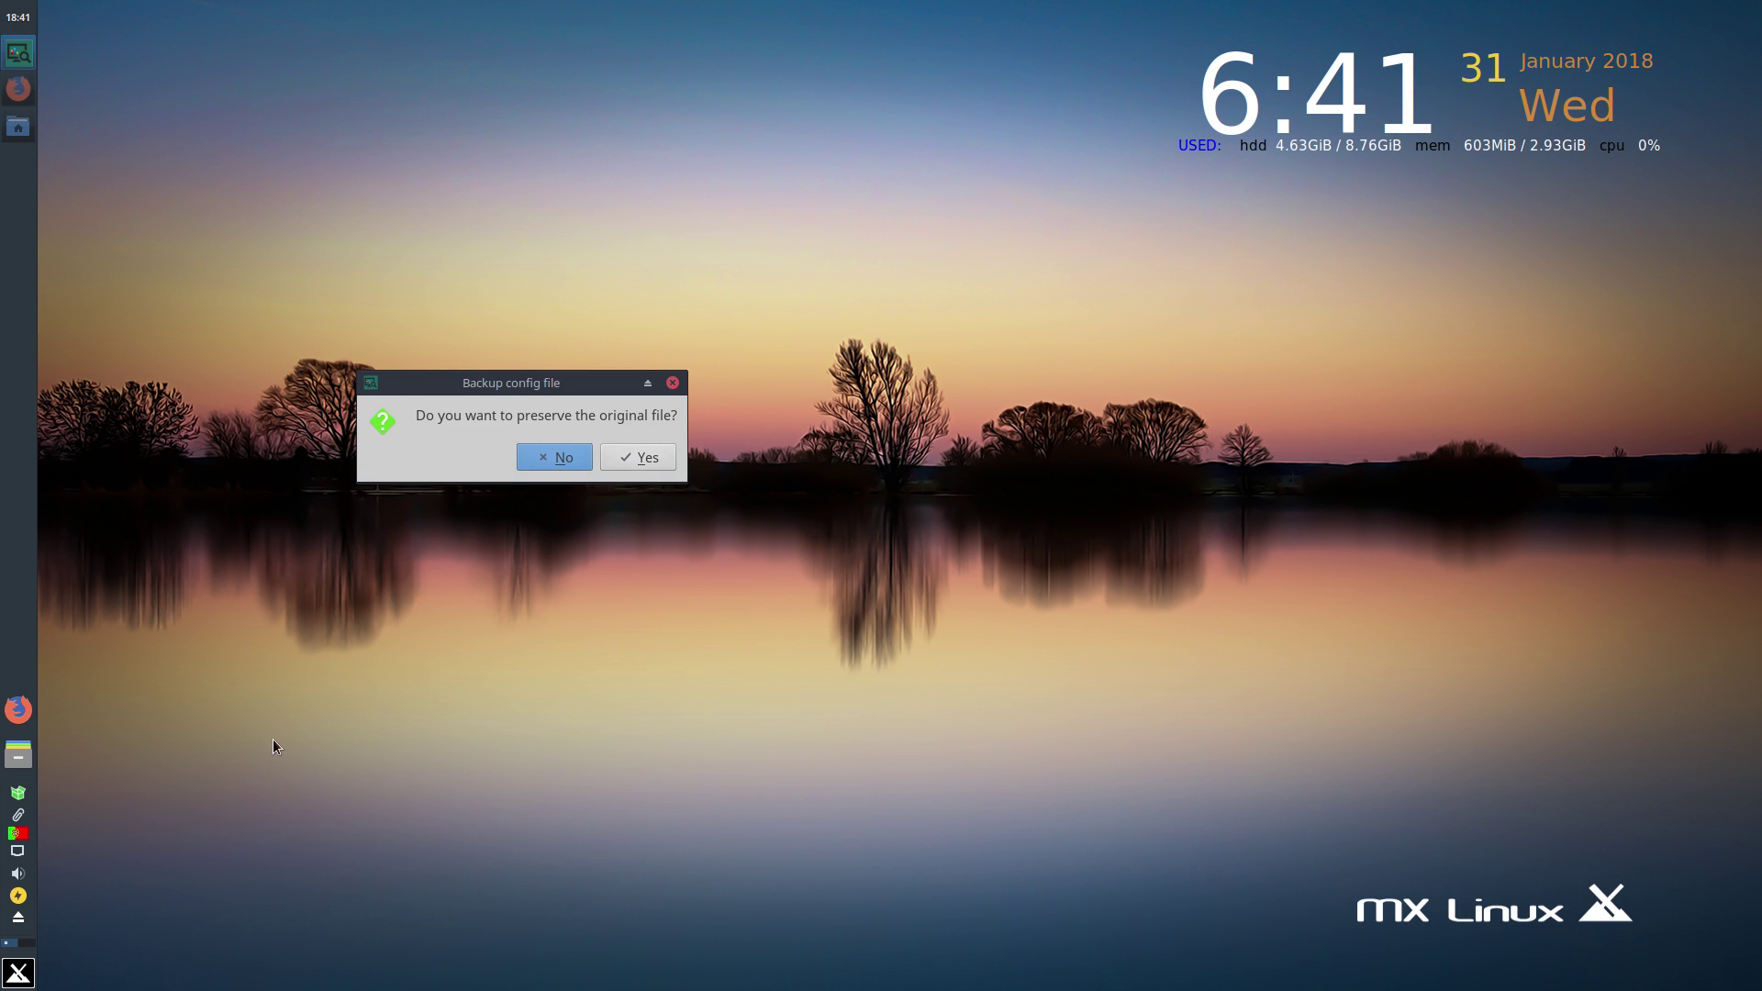
{"action": "left_click", "coordinate": [618, 457]}
{"action": "left_click", "coordinate": [687, 473]}
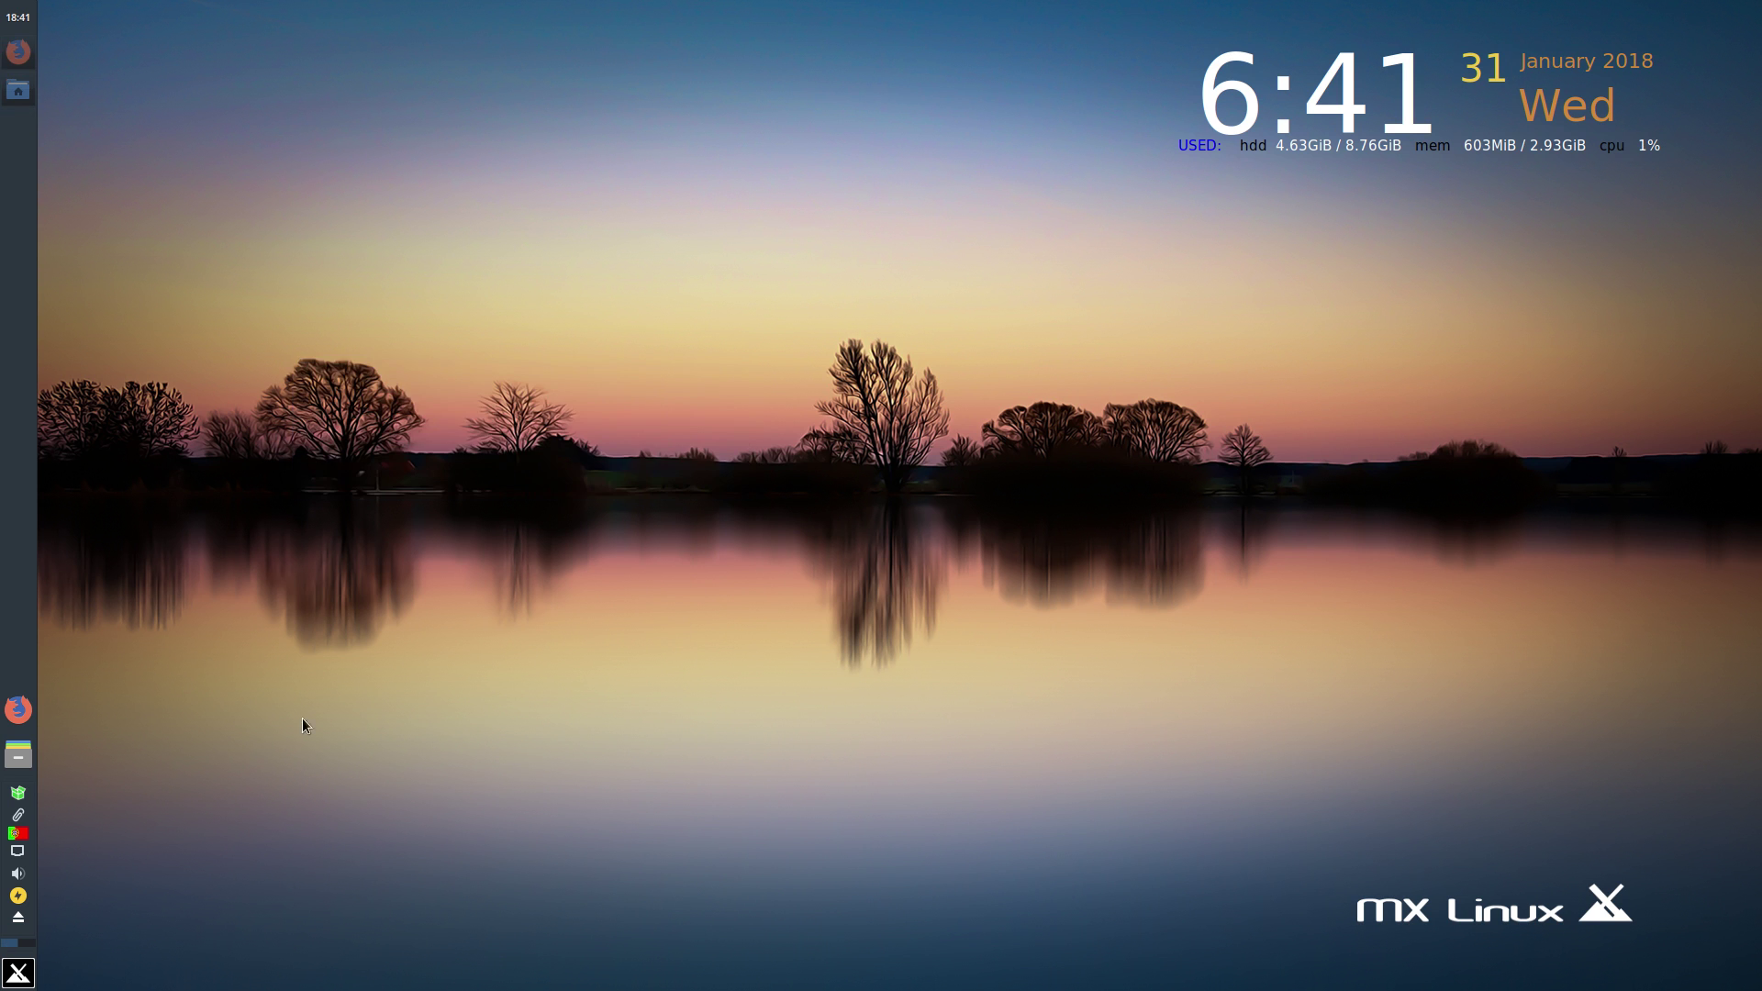
- Launch MX Package Installer from the MX Tools category and authorize it with the administrative password
{"action": "left_click", "coordinate": [18, 973]}
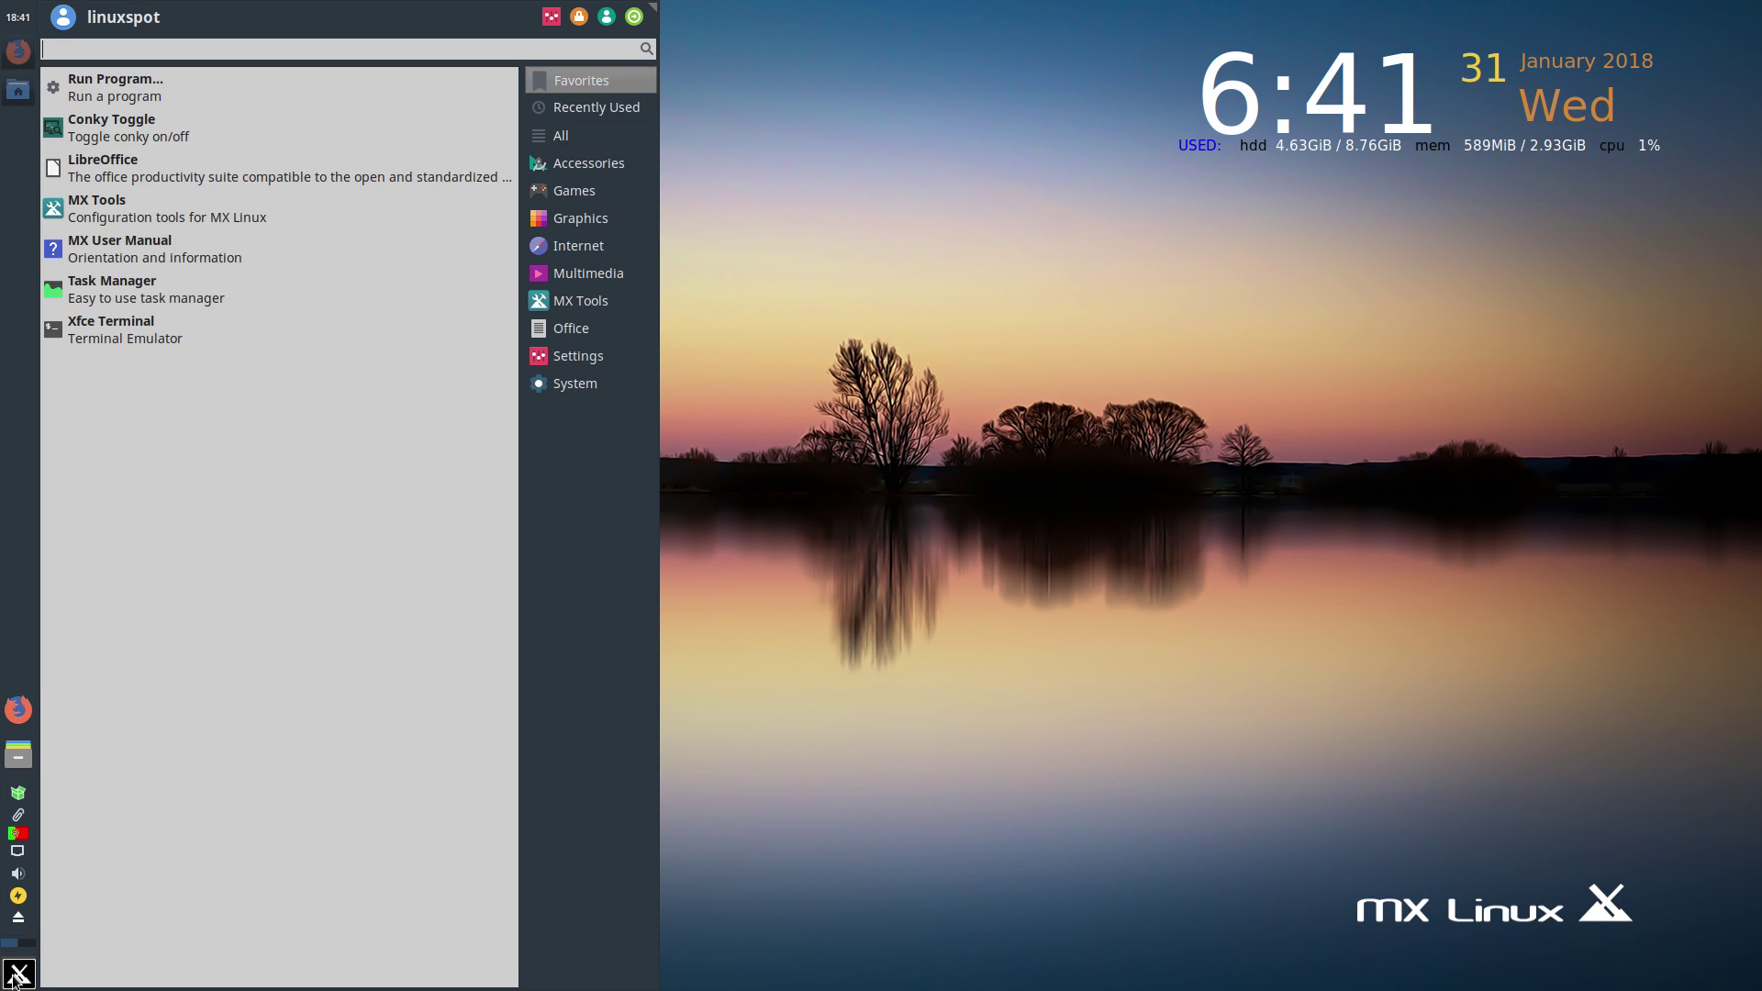
{"action": "left_click", "coordinate": [601, 305]}
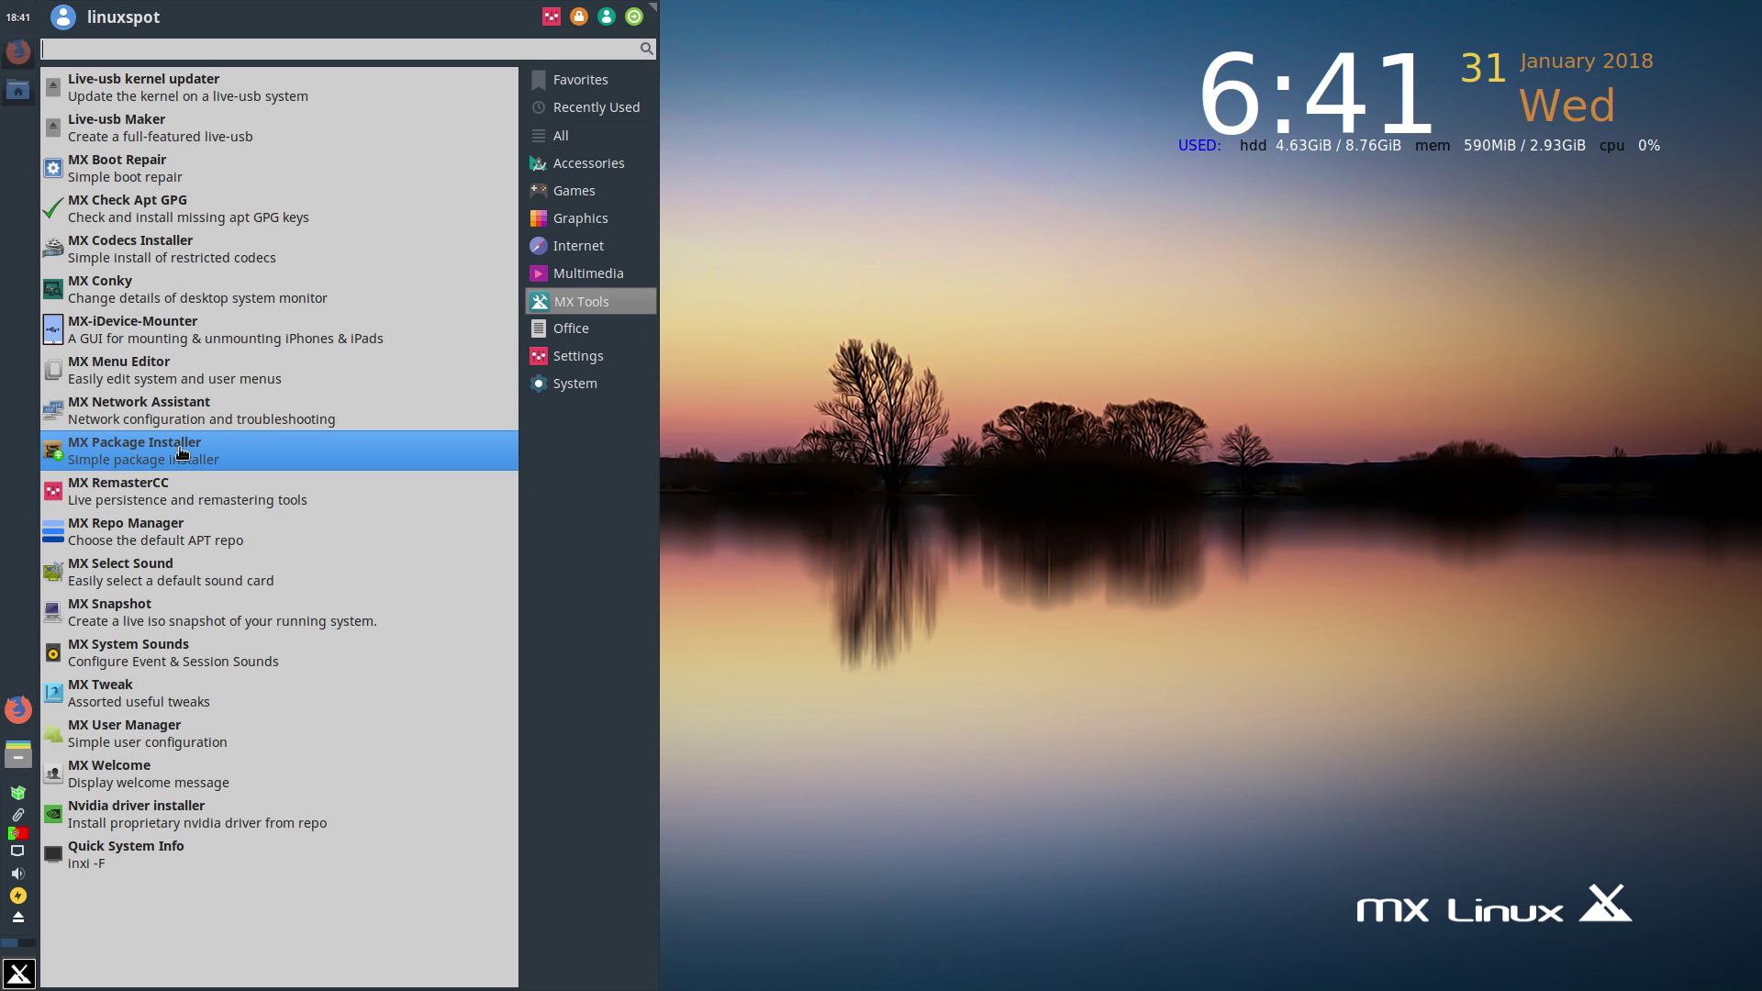
{"action": "left_click", "coordinate": [280, 460]}
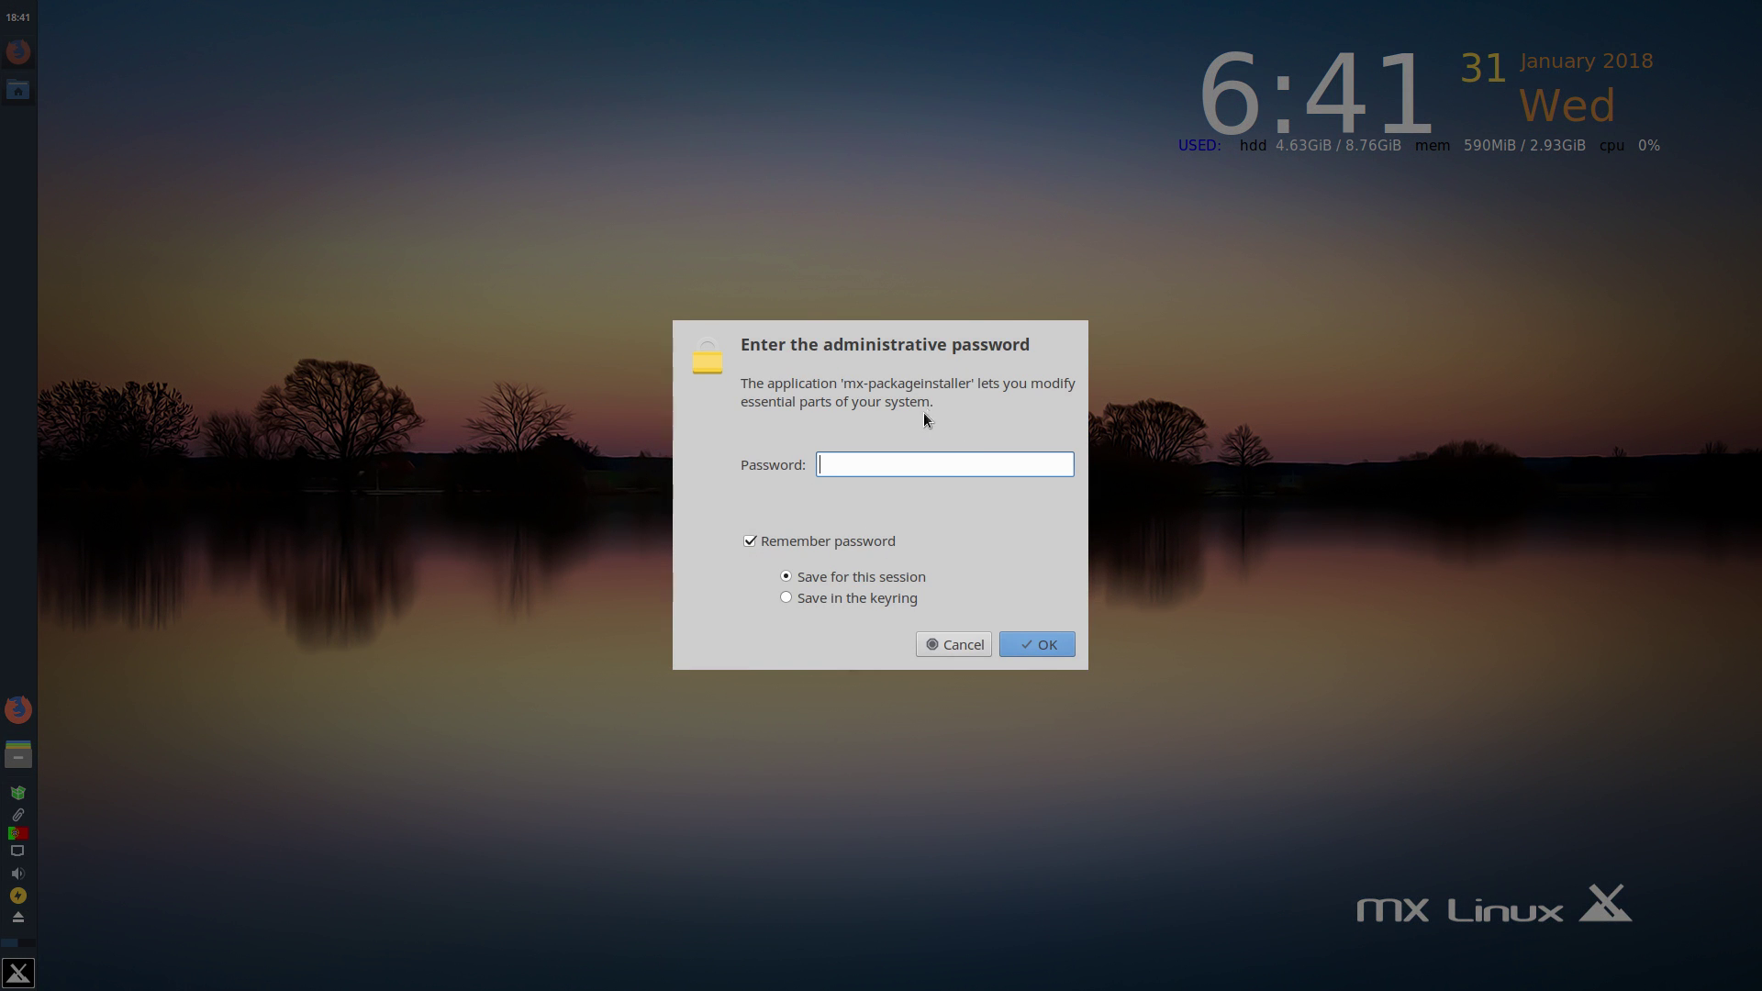
{"action": "type", "text": "*******"}
{"action": "left_click", "coordinate": [1055, 648]}
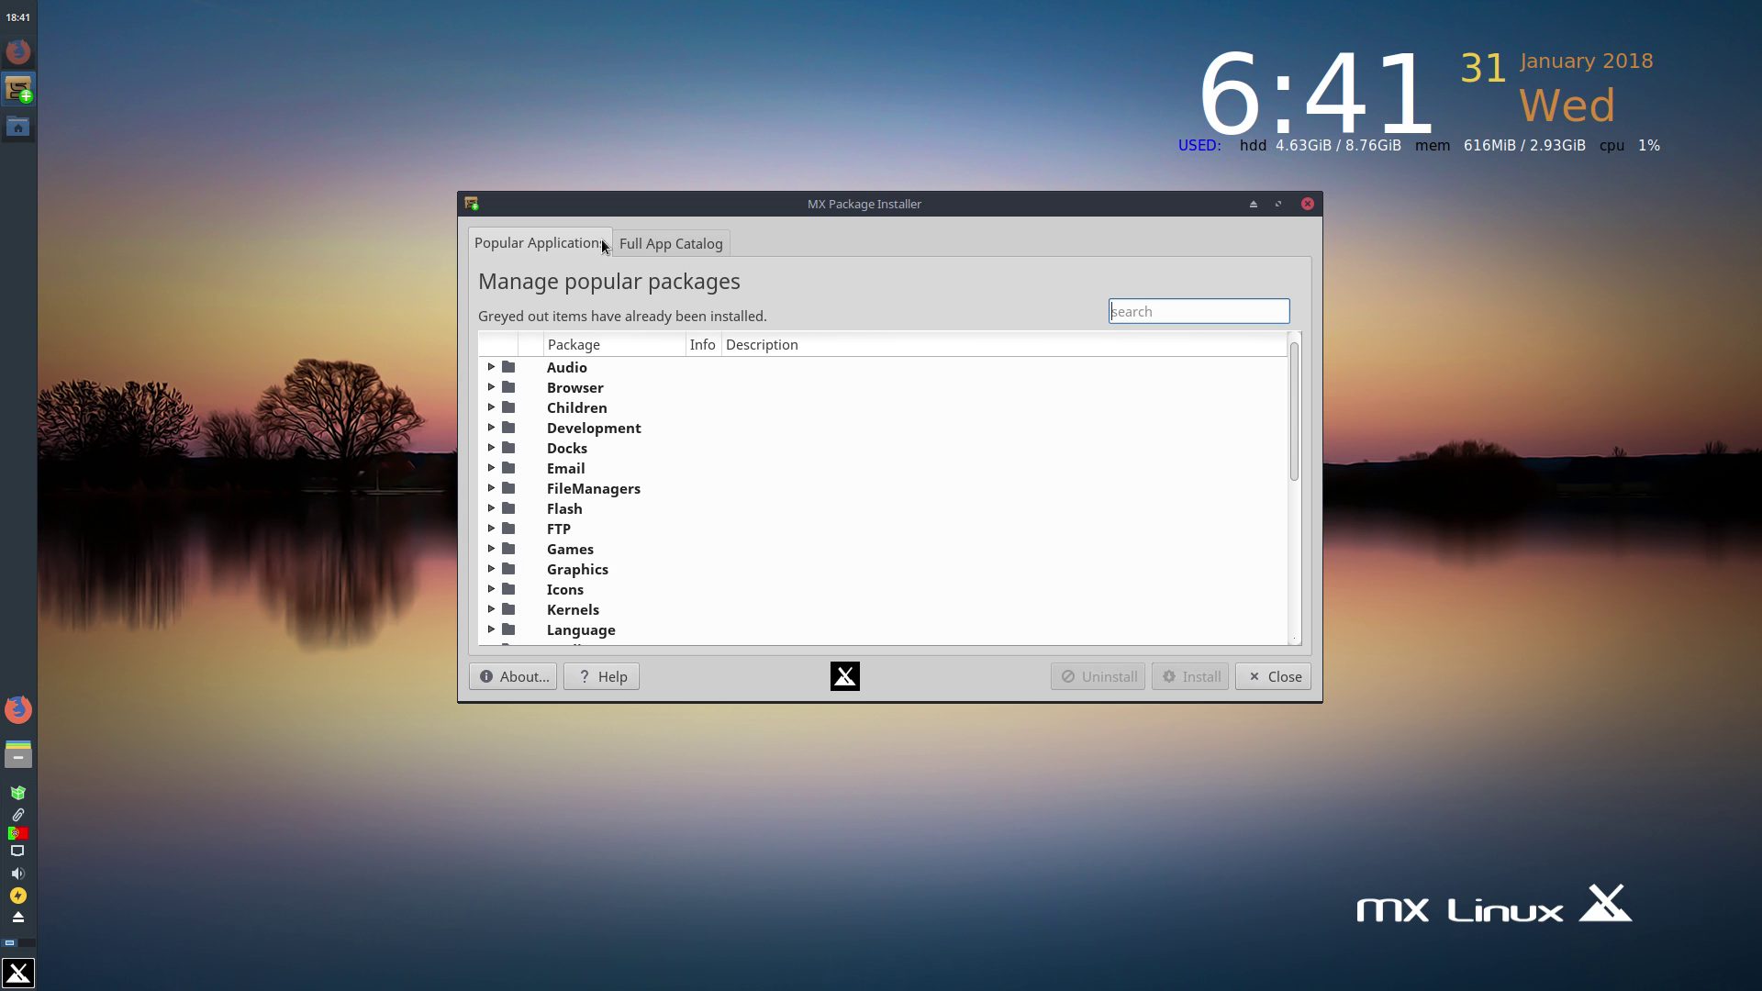
- Load the Stable Repo in the Full App Catalog, look through its package list, and close the package installer
{"action": "left_click", "coordinate": [662, 246]}
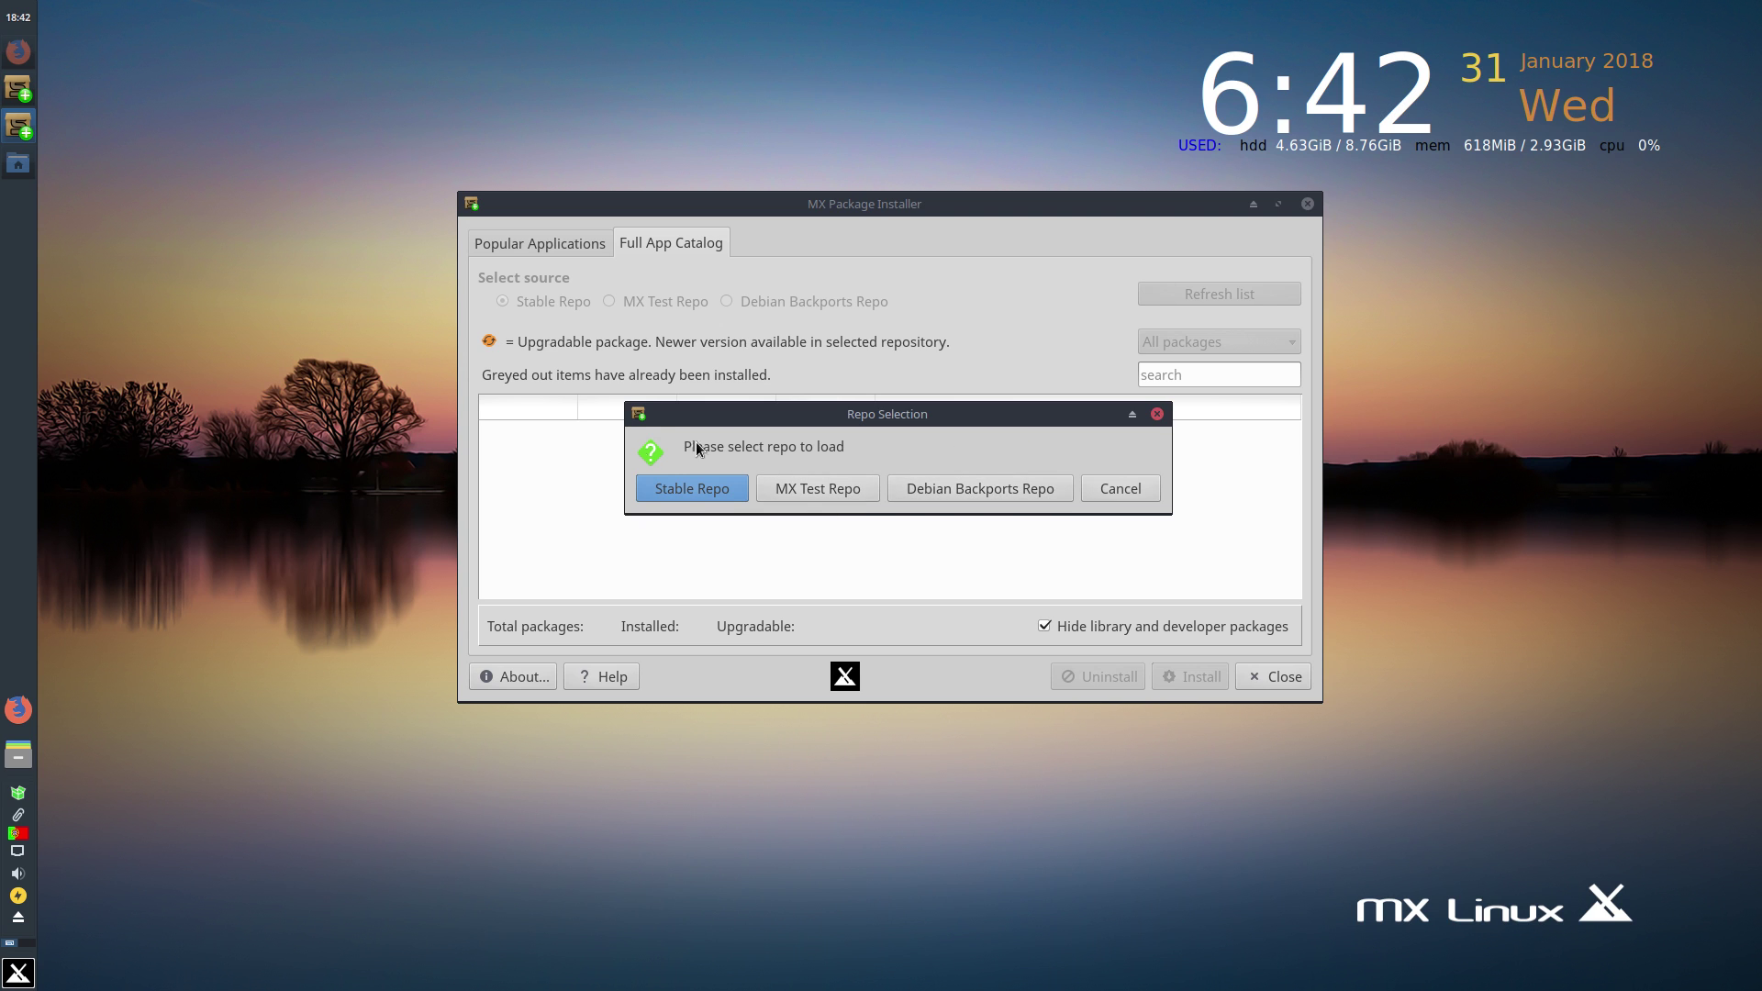
{"action": "left_click", "coordinate": [679, 497]}
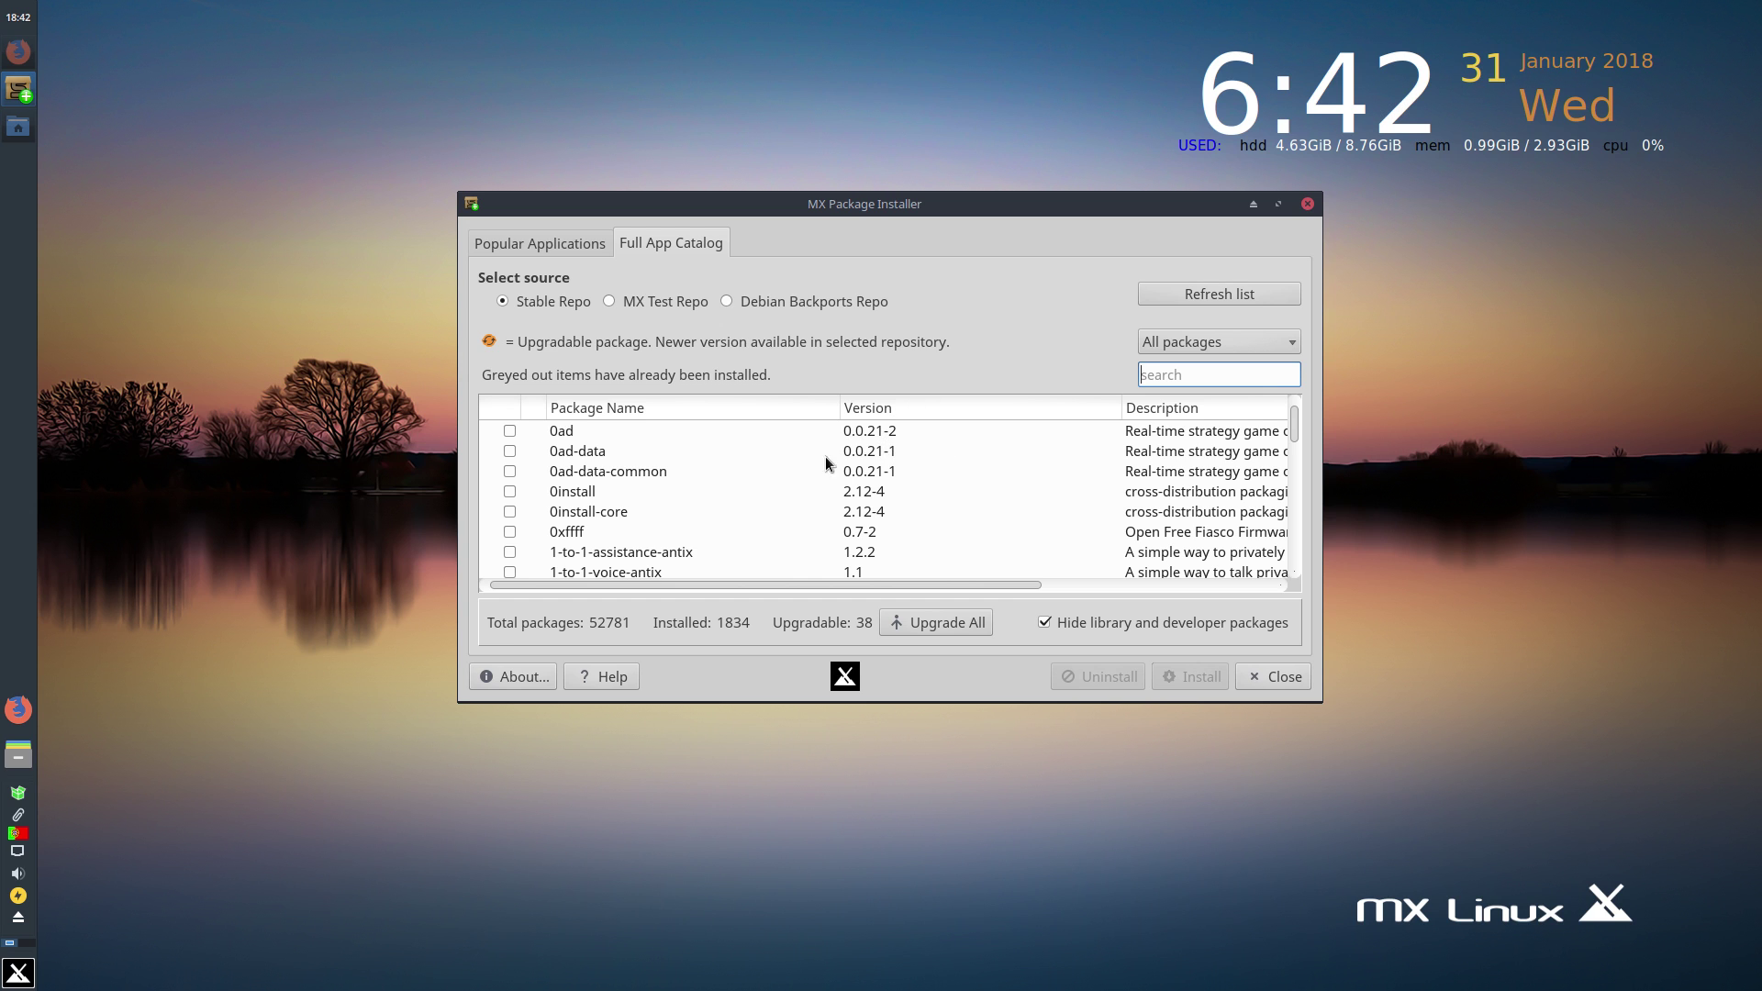
{"action": "scroll", "coordinate": [894, 498], "scroll_direction": "down", "scroll_amount": 1}
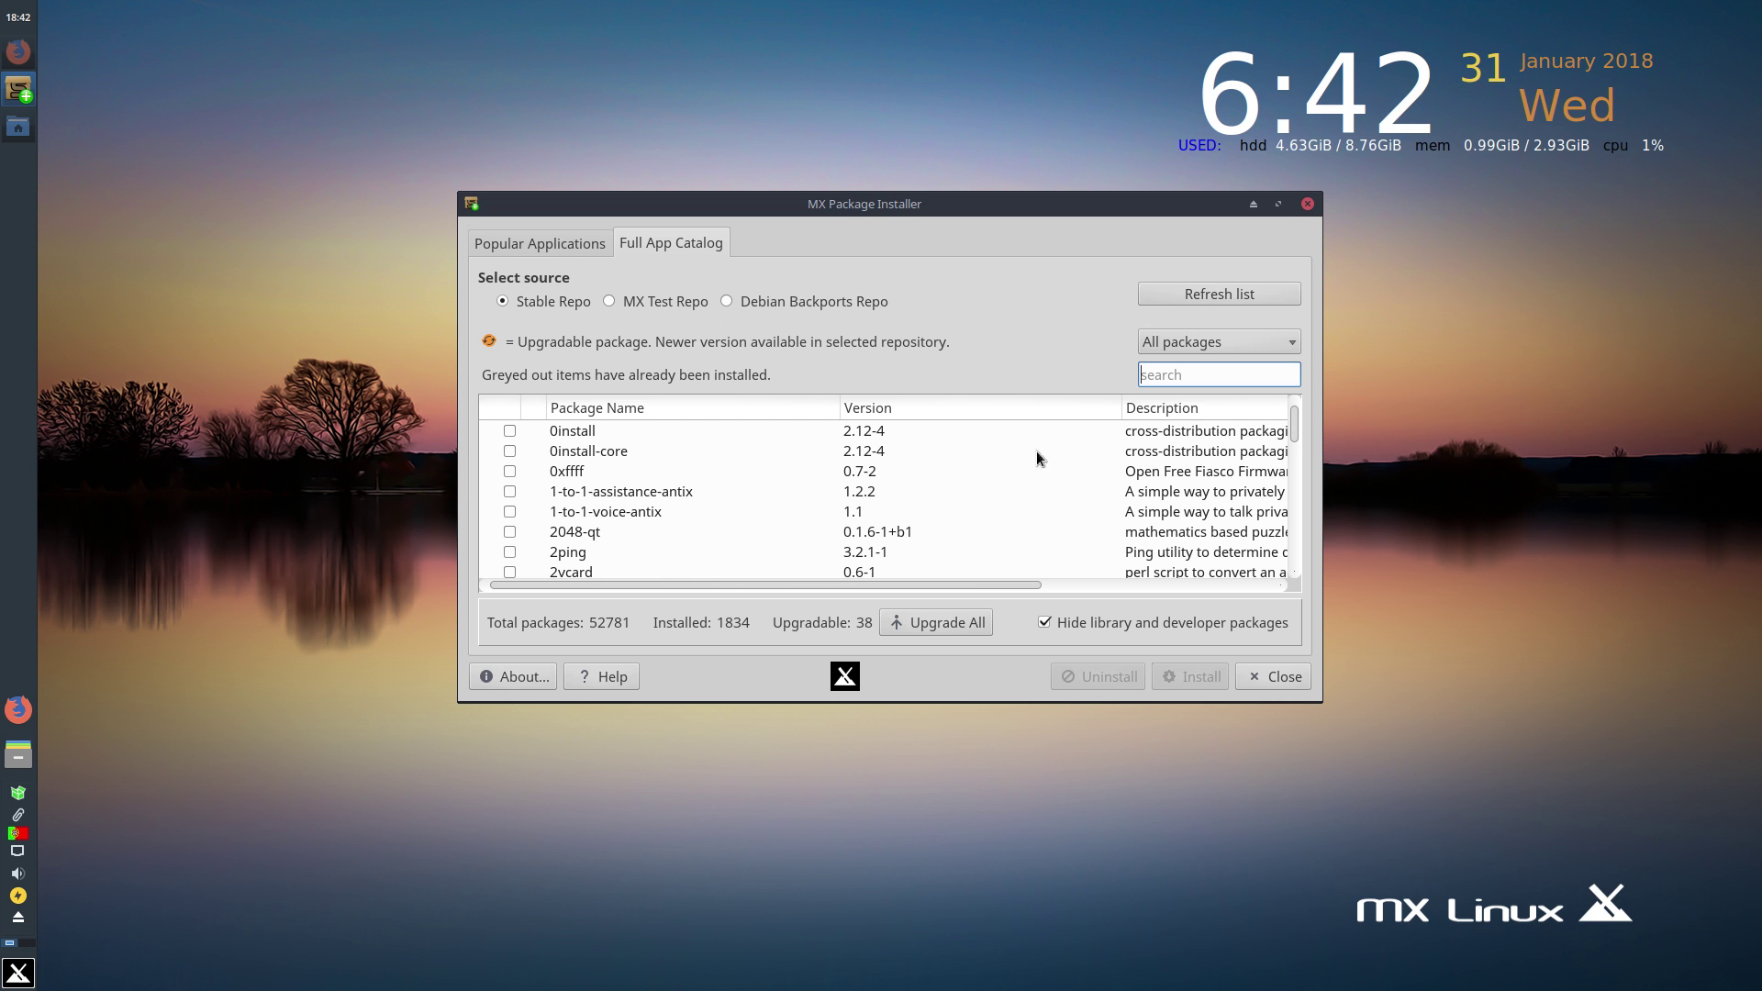
{"action": "left_click", "coordinate": [1307, 205]}
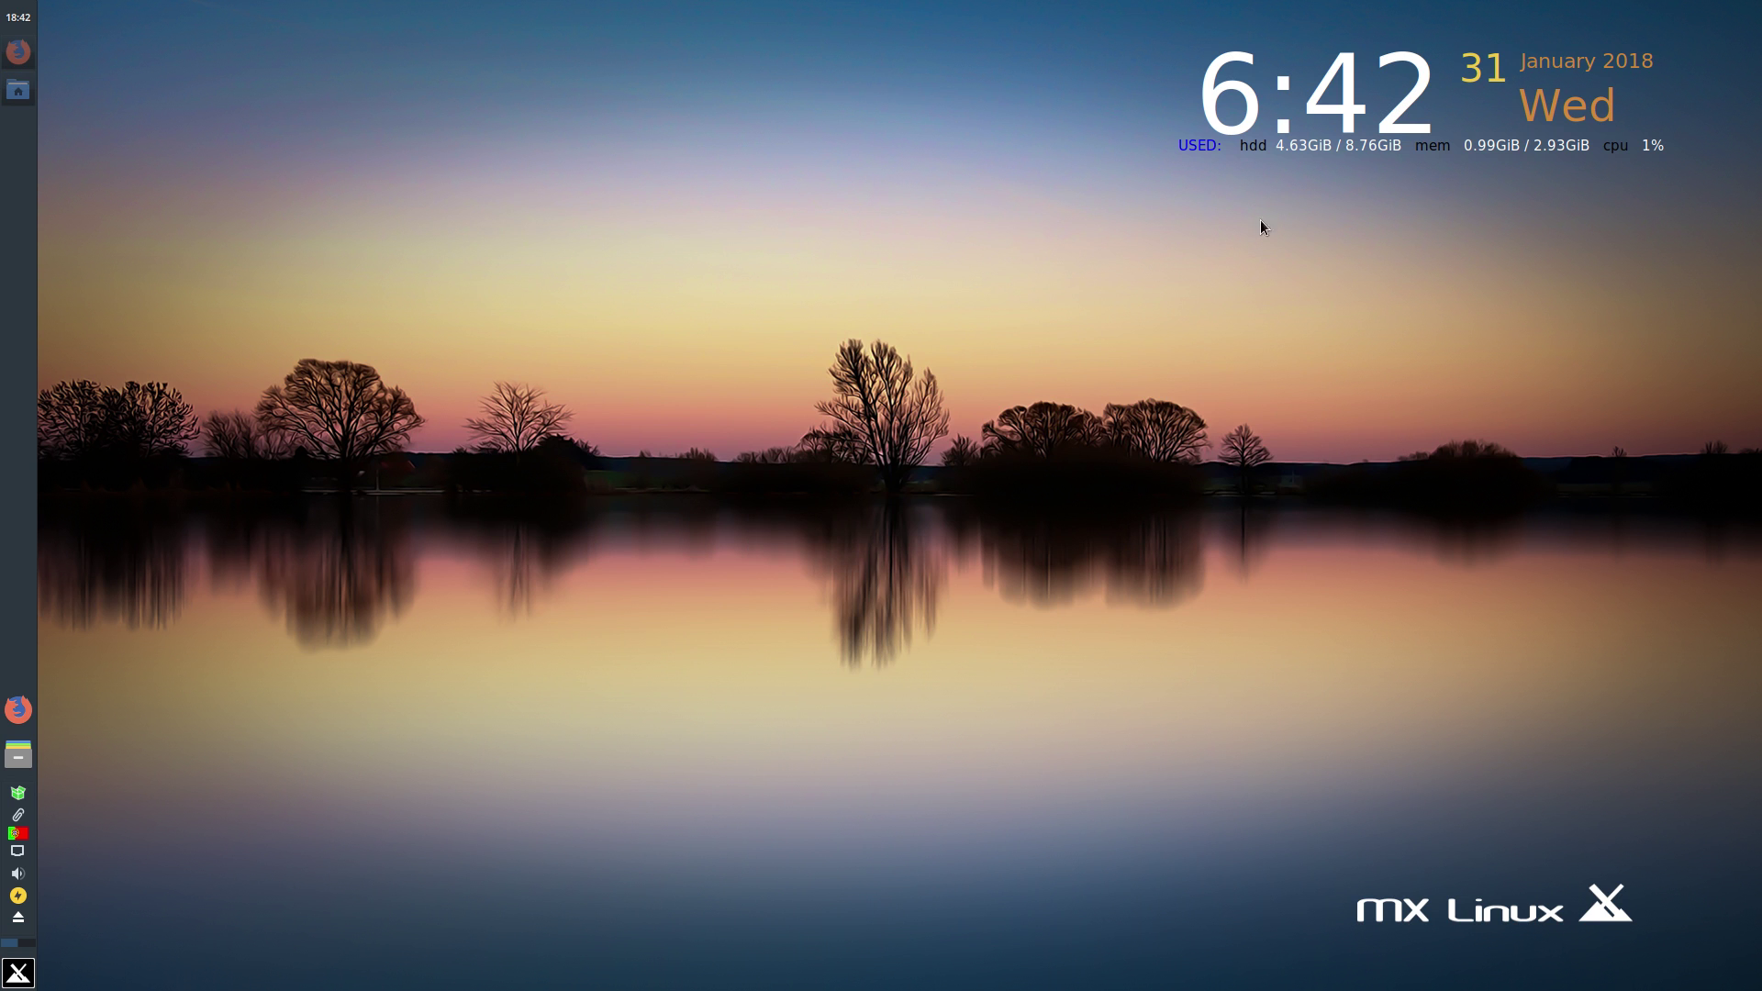
- Launch MX Repo Manager from the MX Tools category
{"action": "left_click", "coordinate": [18, 972]}
{"action": "left_click", "coordinate": [597, 306]}
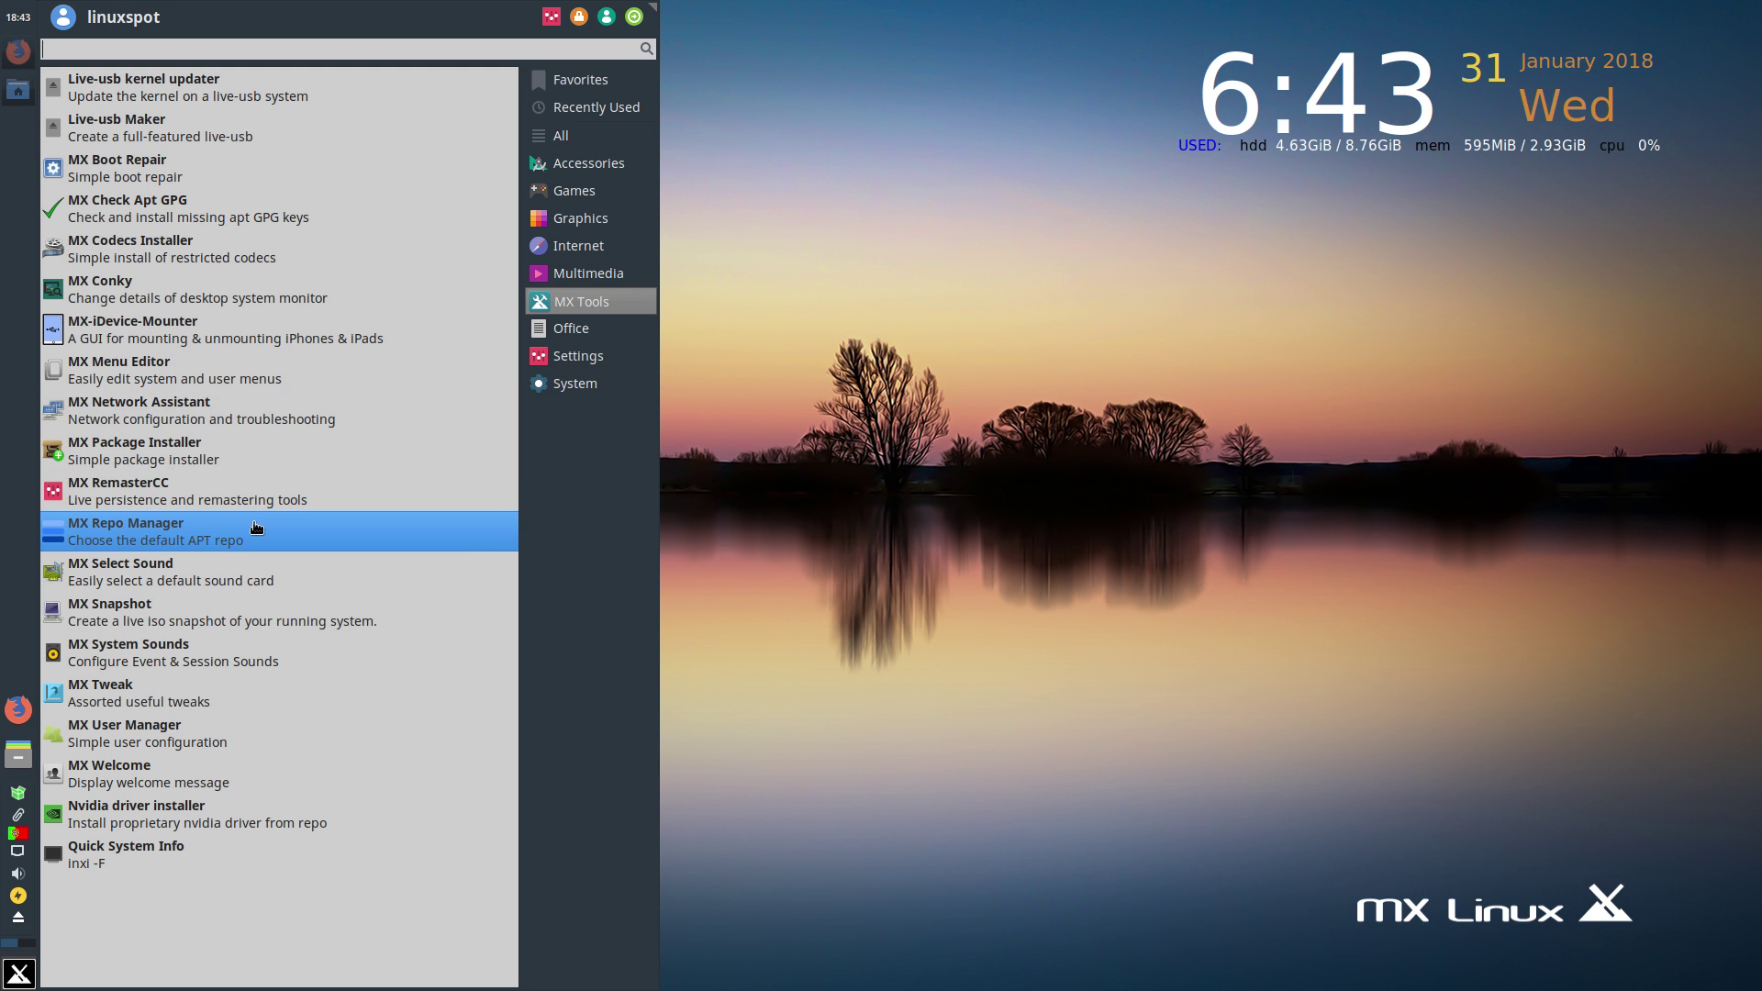
{"action": "left_click", "coordinate": [126, 540]}
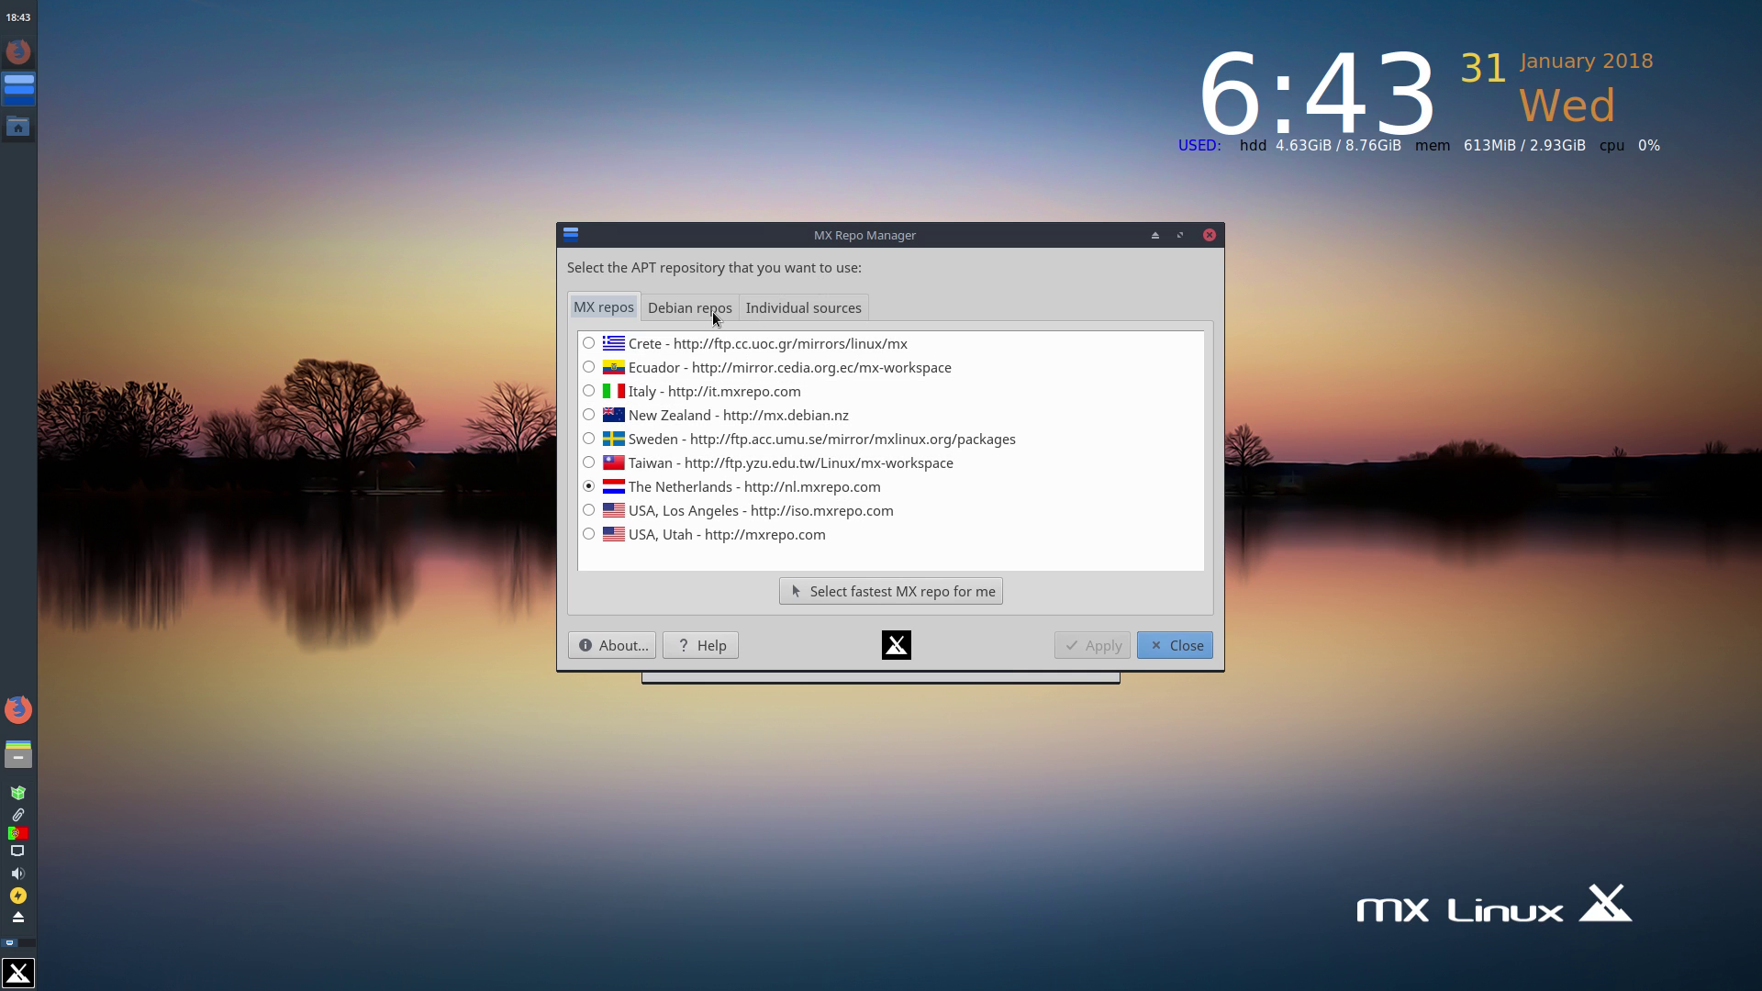
- Review the Debian repos, individual sources and MX repos, then close the repo manager and dismiss the granted-permissions notice
{"action": "left_click", "coordinate": [687, 312]}
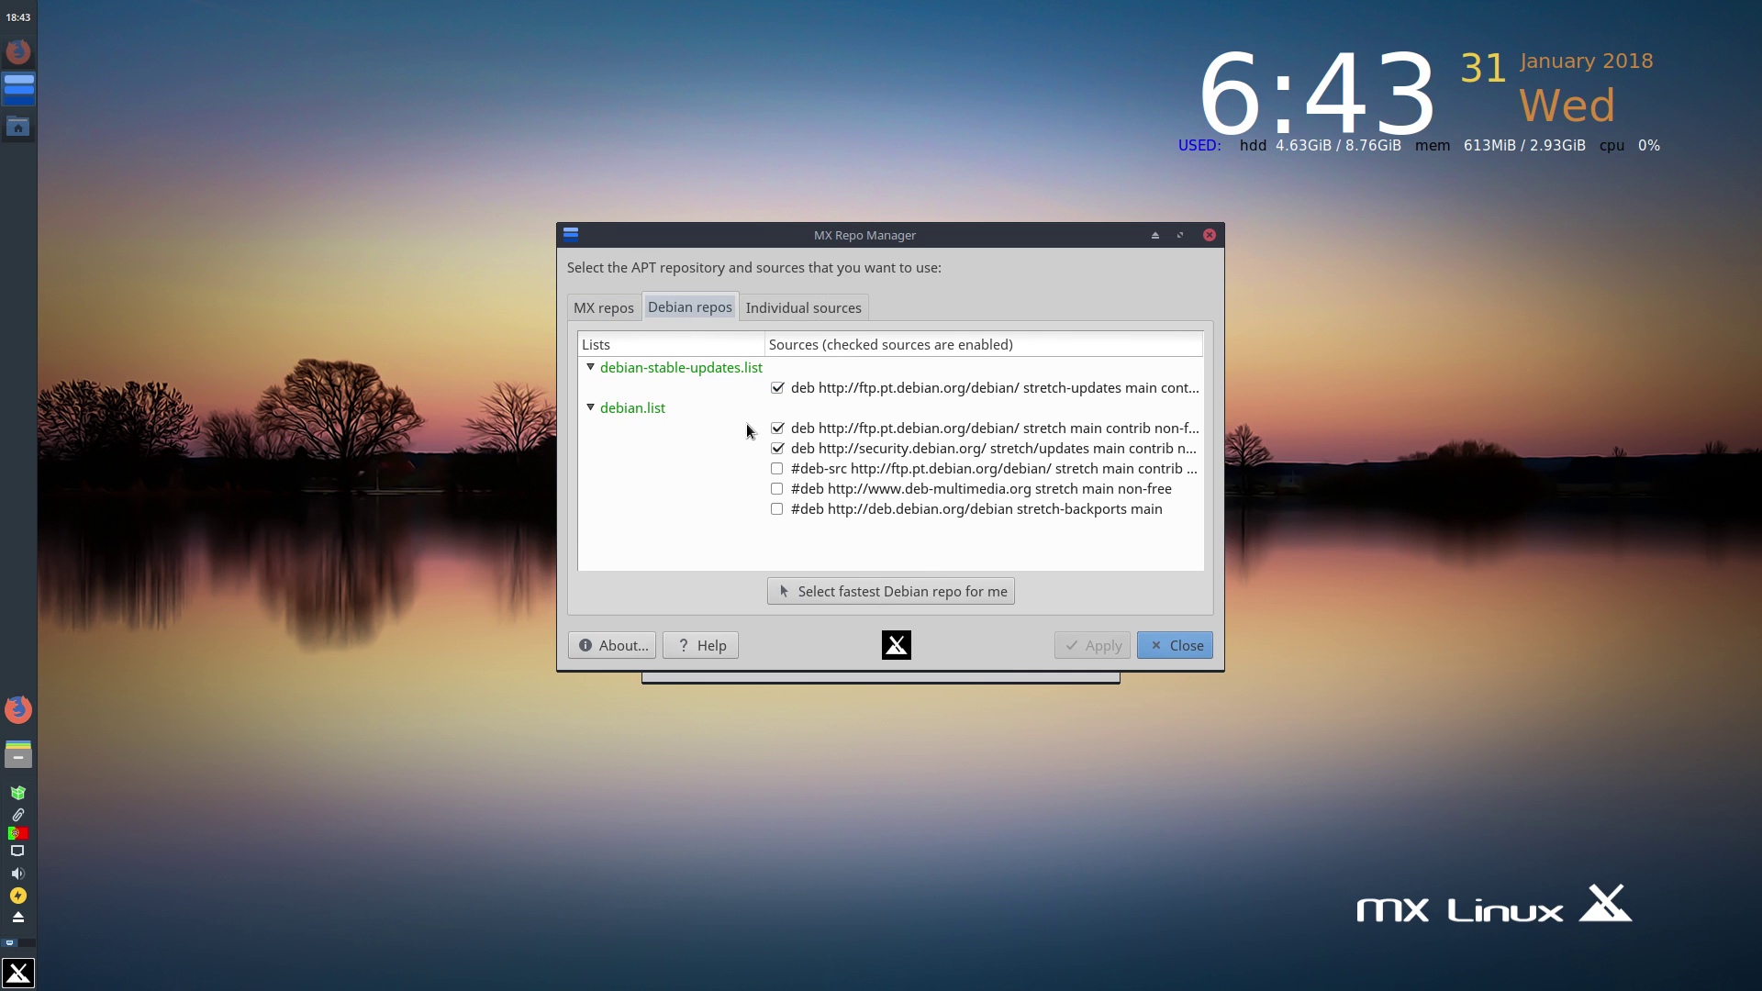
{"action": "left_click", "coordinate": [843, 309]}
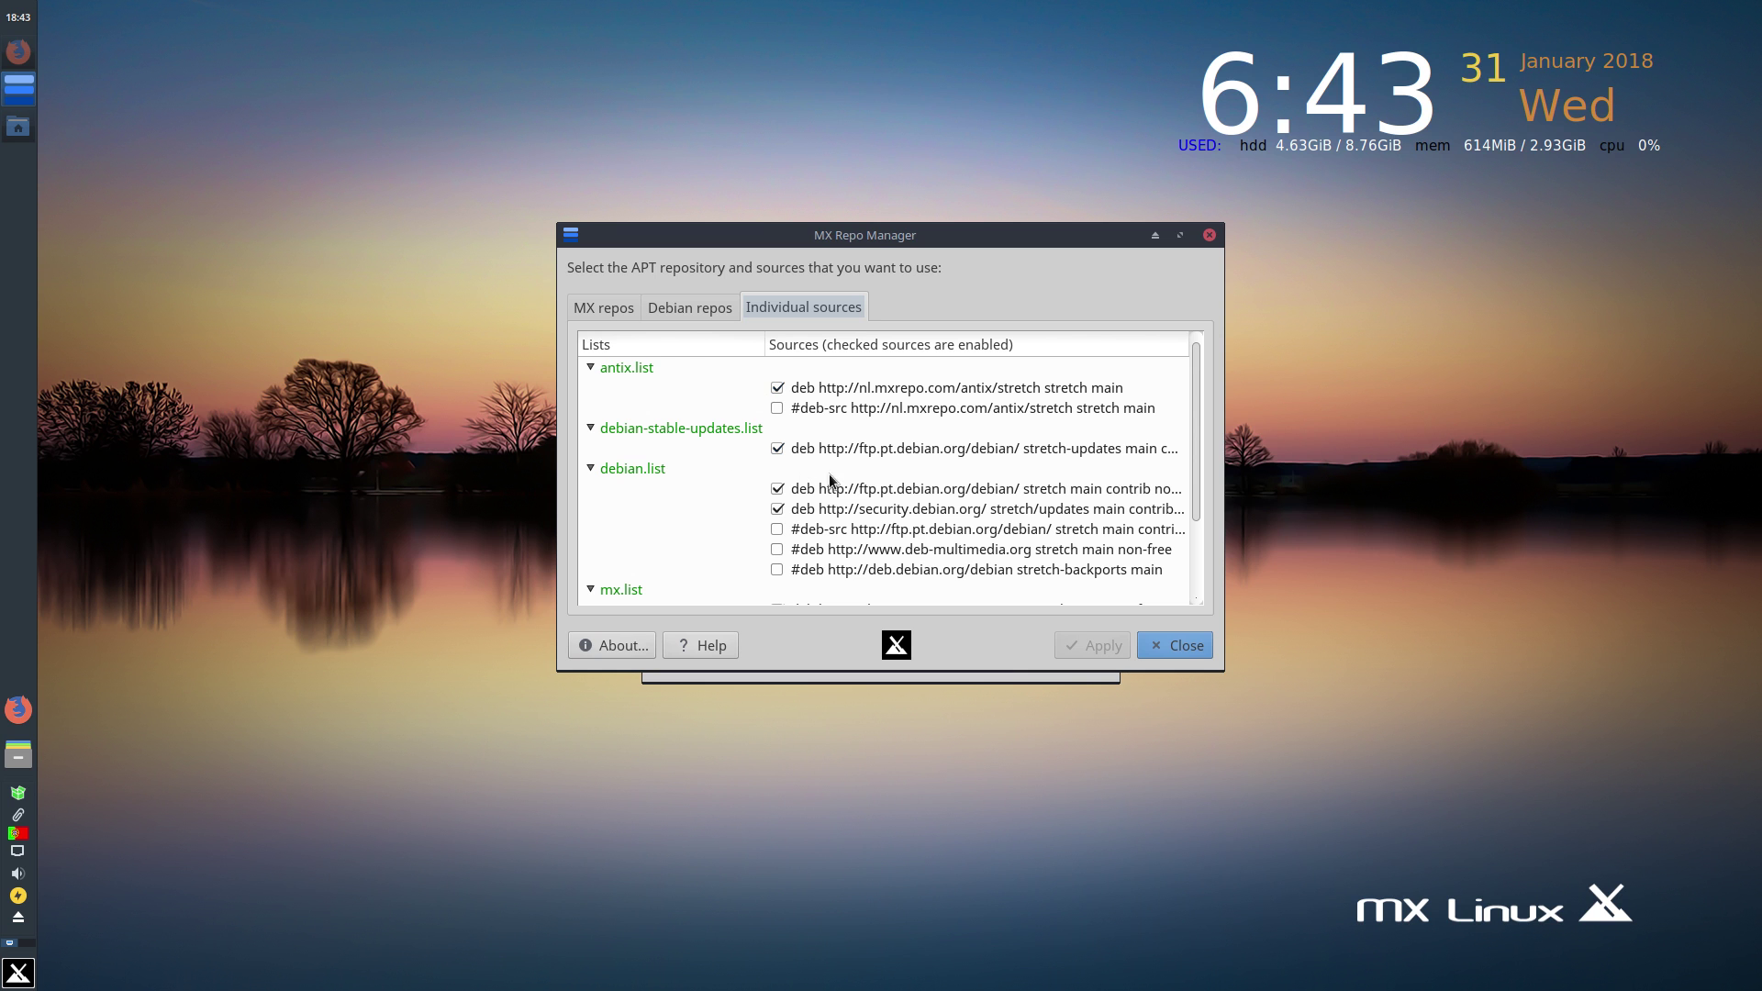
{"action": "mouse_move", "coordinate": [1190, 371]}
{"action": "left_mouse_down"}
{"action": "mouse_move", "coordinate": [1181, 459]}
{"action": "mouse_move", "coordinate": [1180, 373]}
{"action": "left_mouse_up"}
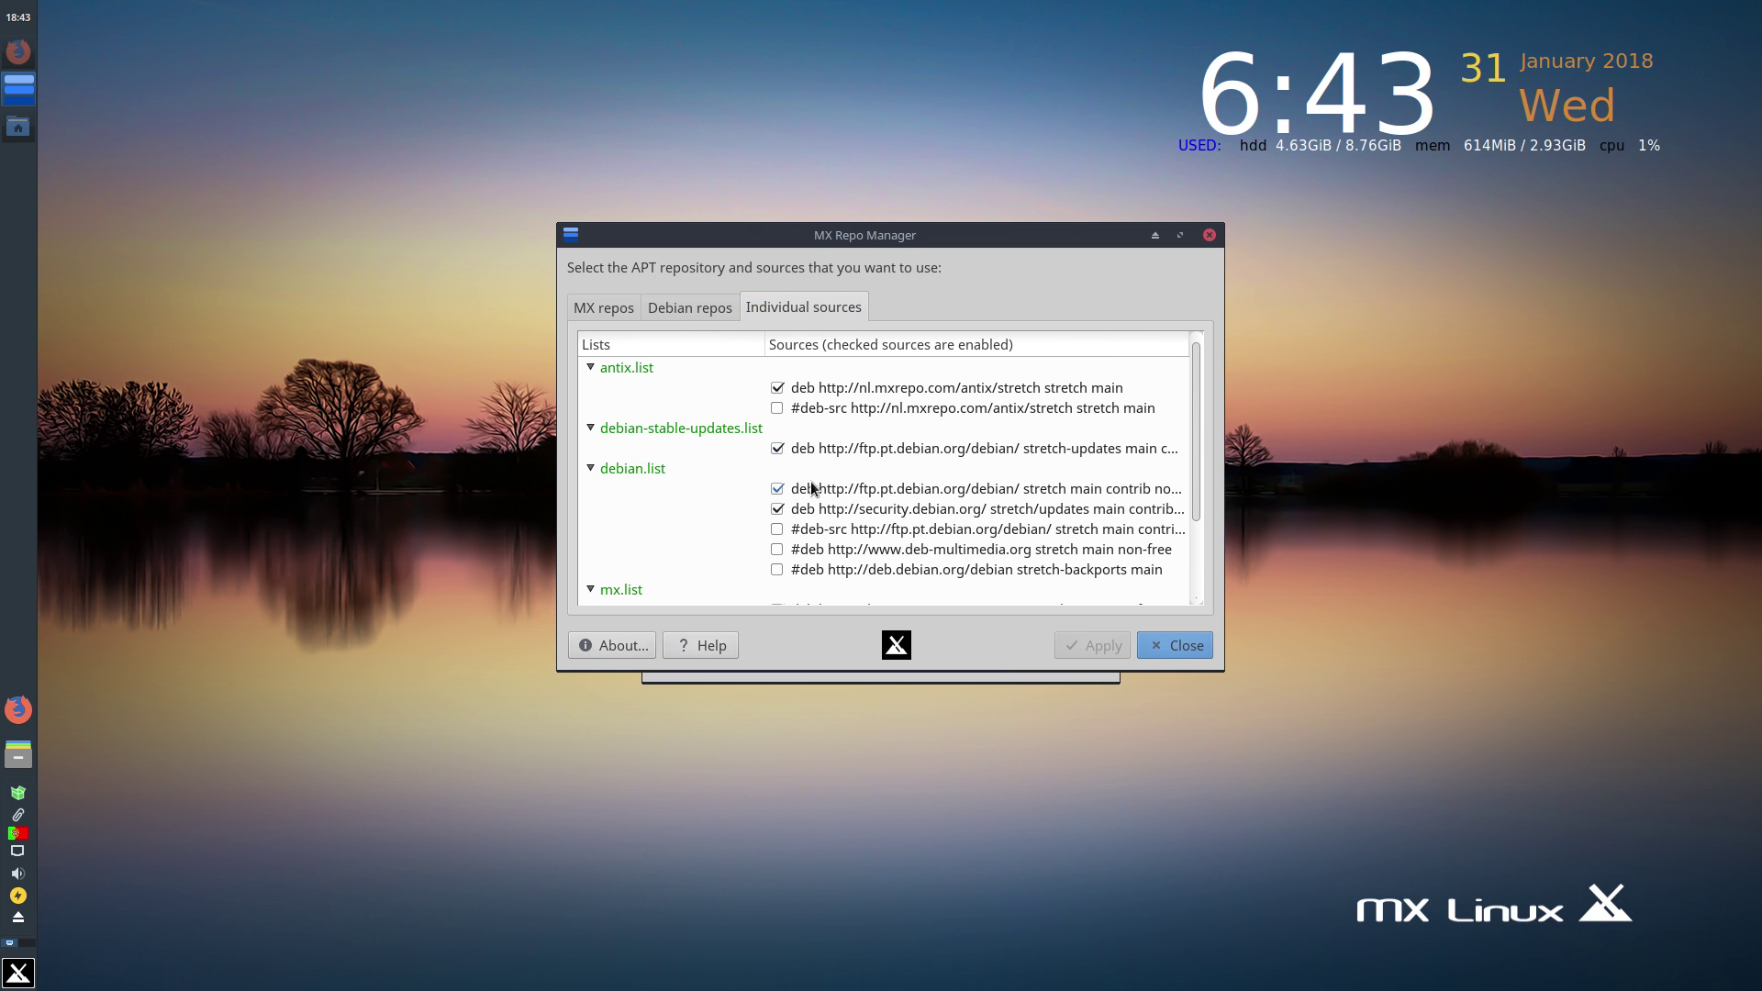
{"action": "left_click", "coordinate": [614, 305]}
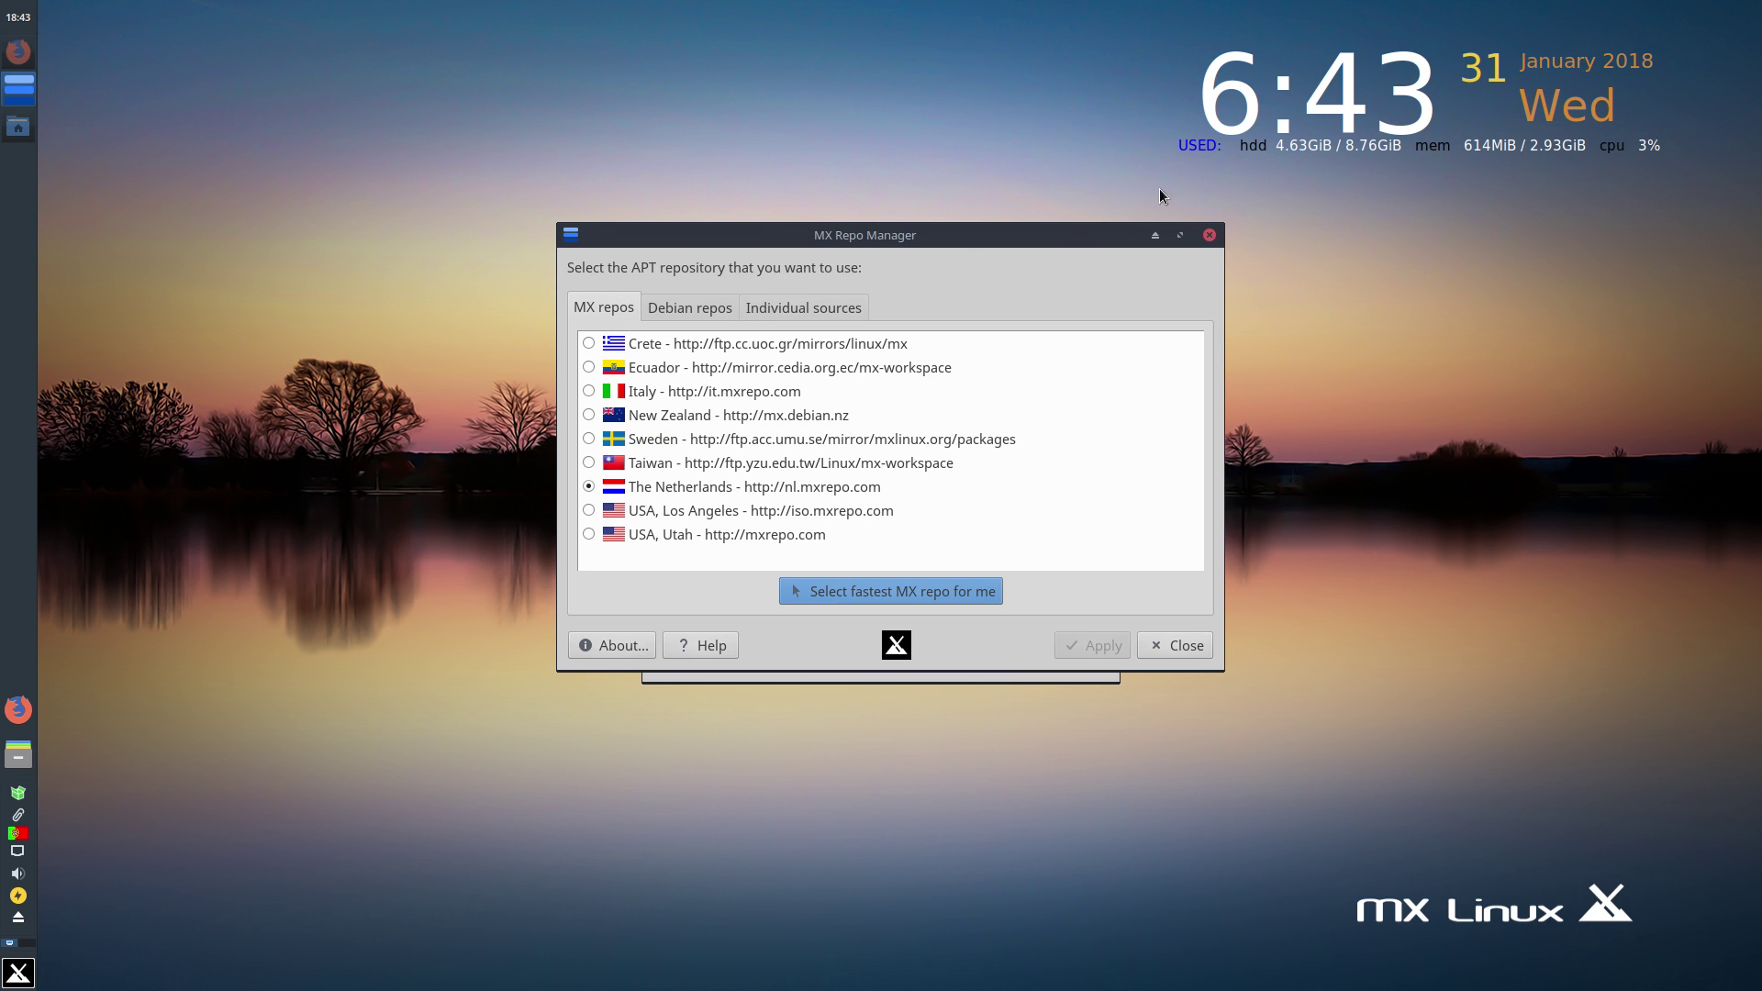
{"action": "left_click", "coordinate": [1212, 235]}
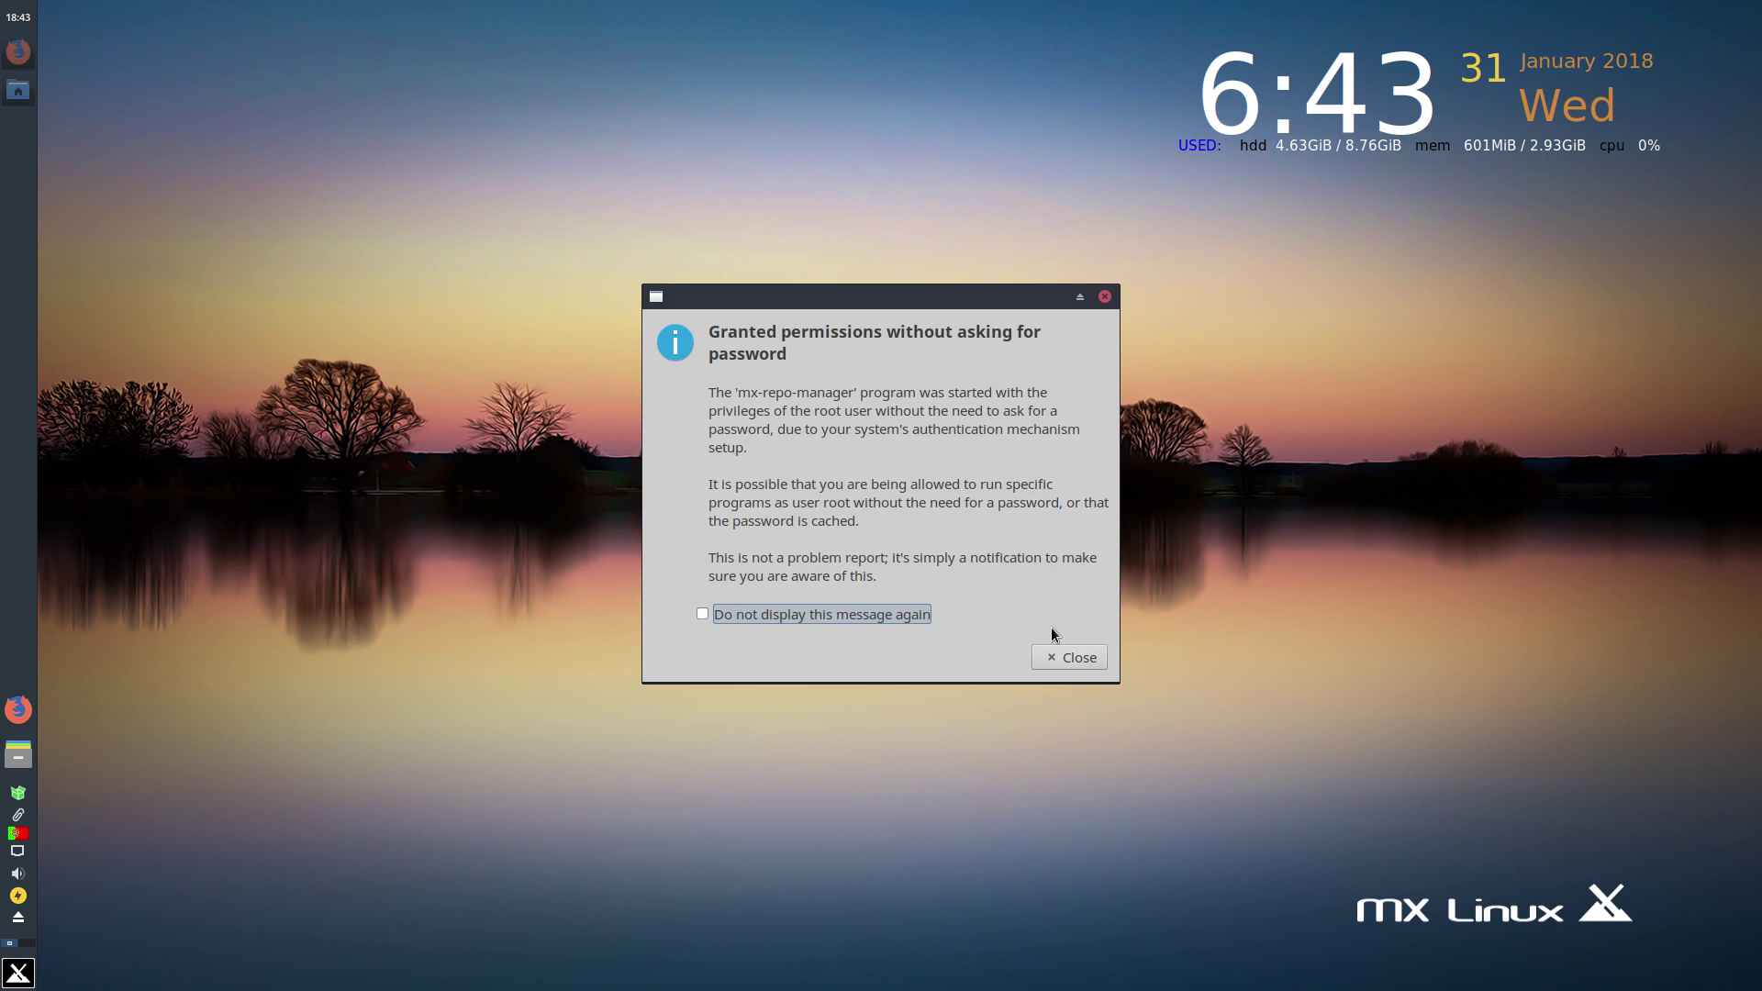
{"action": "left_click", "coordinate": [1067, 659]}
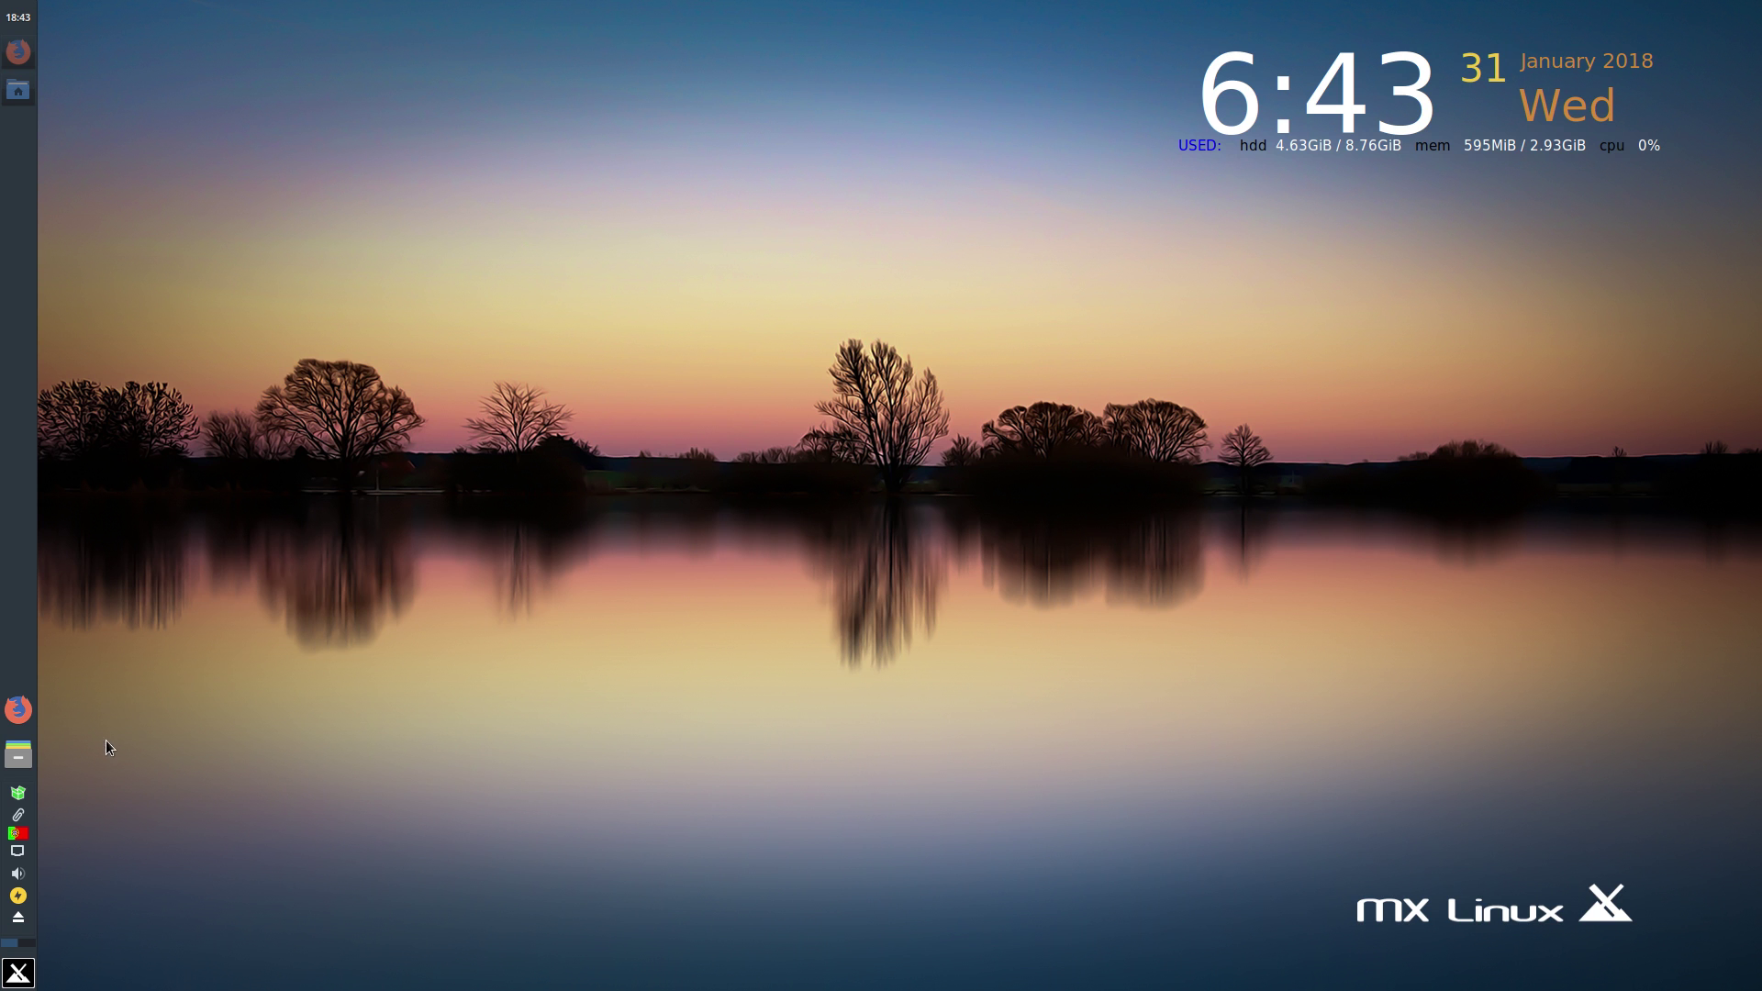
- Launch MX Tweak from the MX Tools category and acknowledge the panel settings backup notice
{"action": "left_click", "coordinate": [19, 973]}
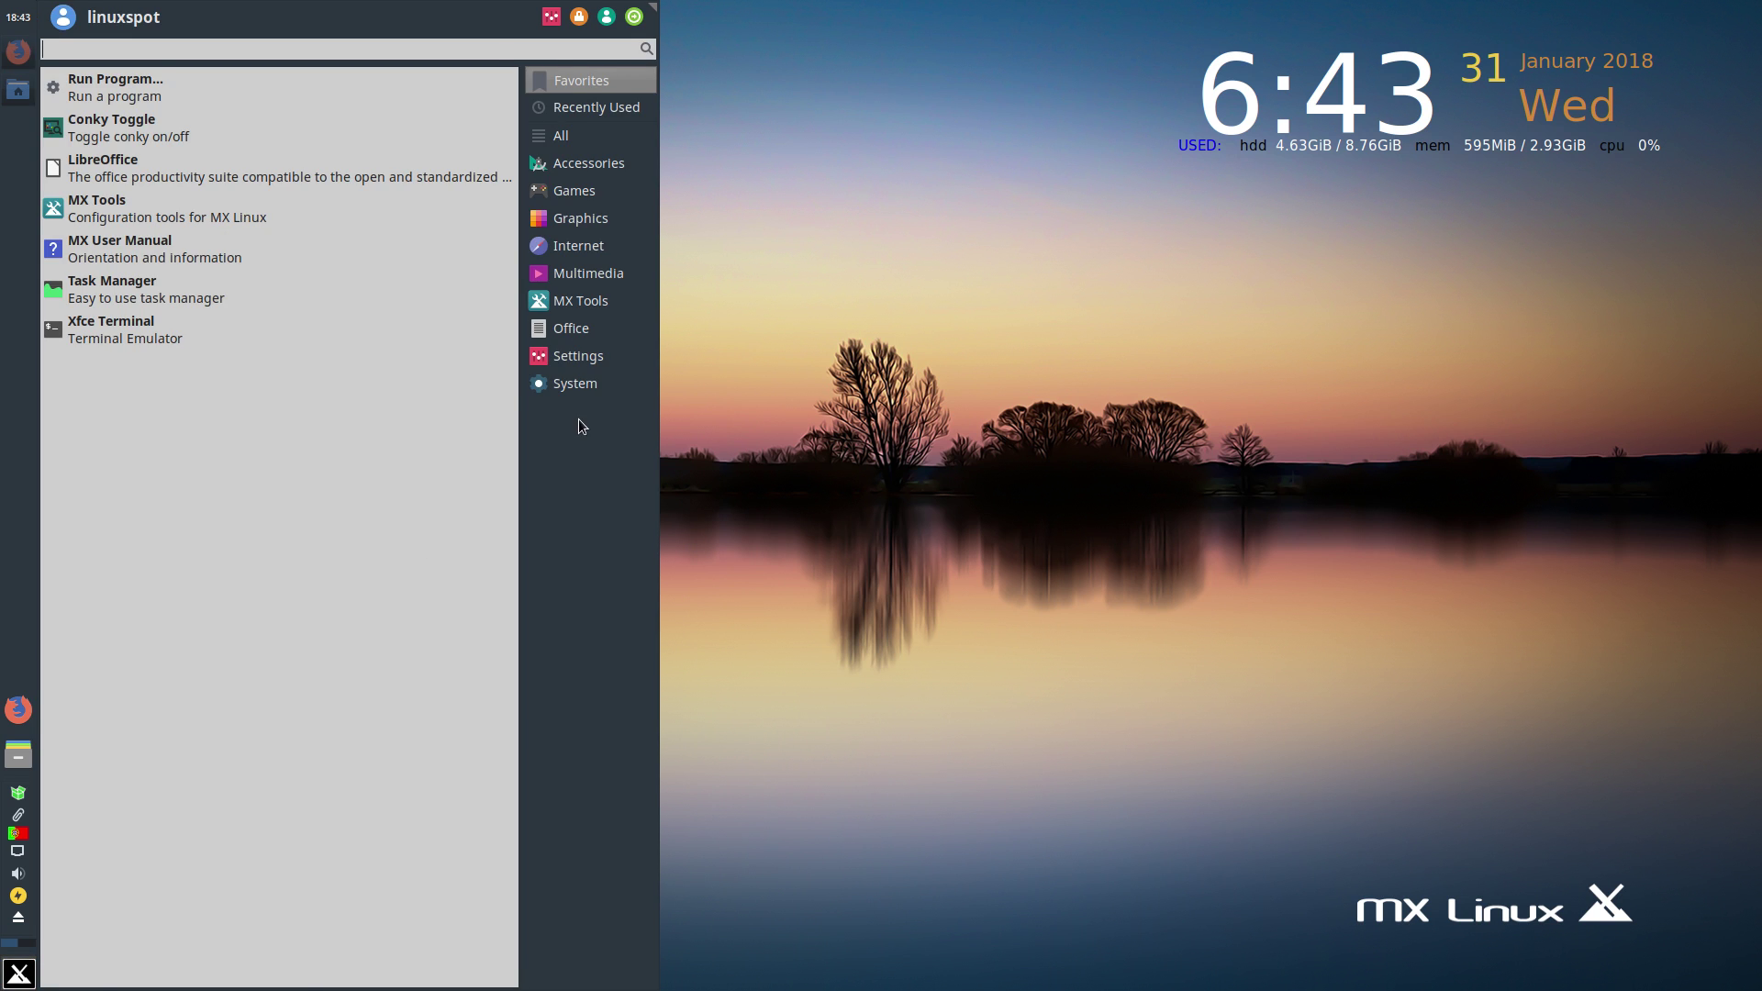
{"action": "left_click", "coordinate": [597, 360]}
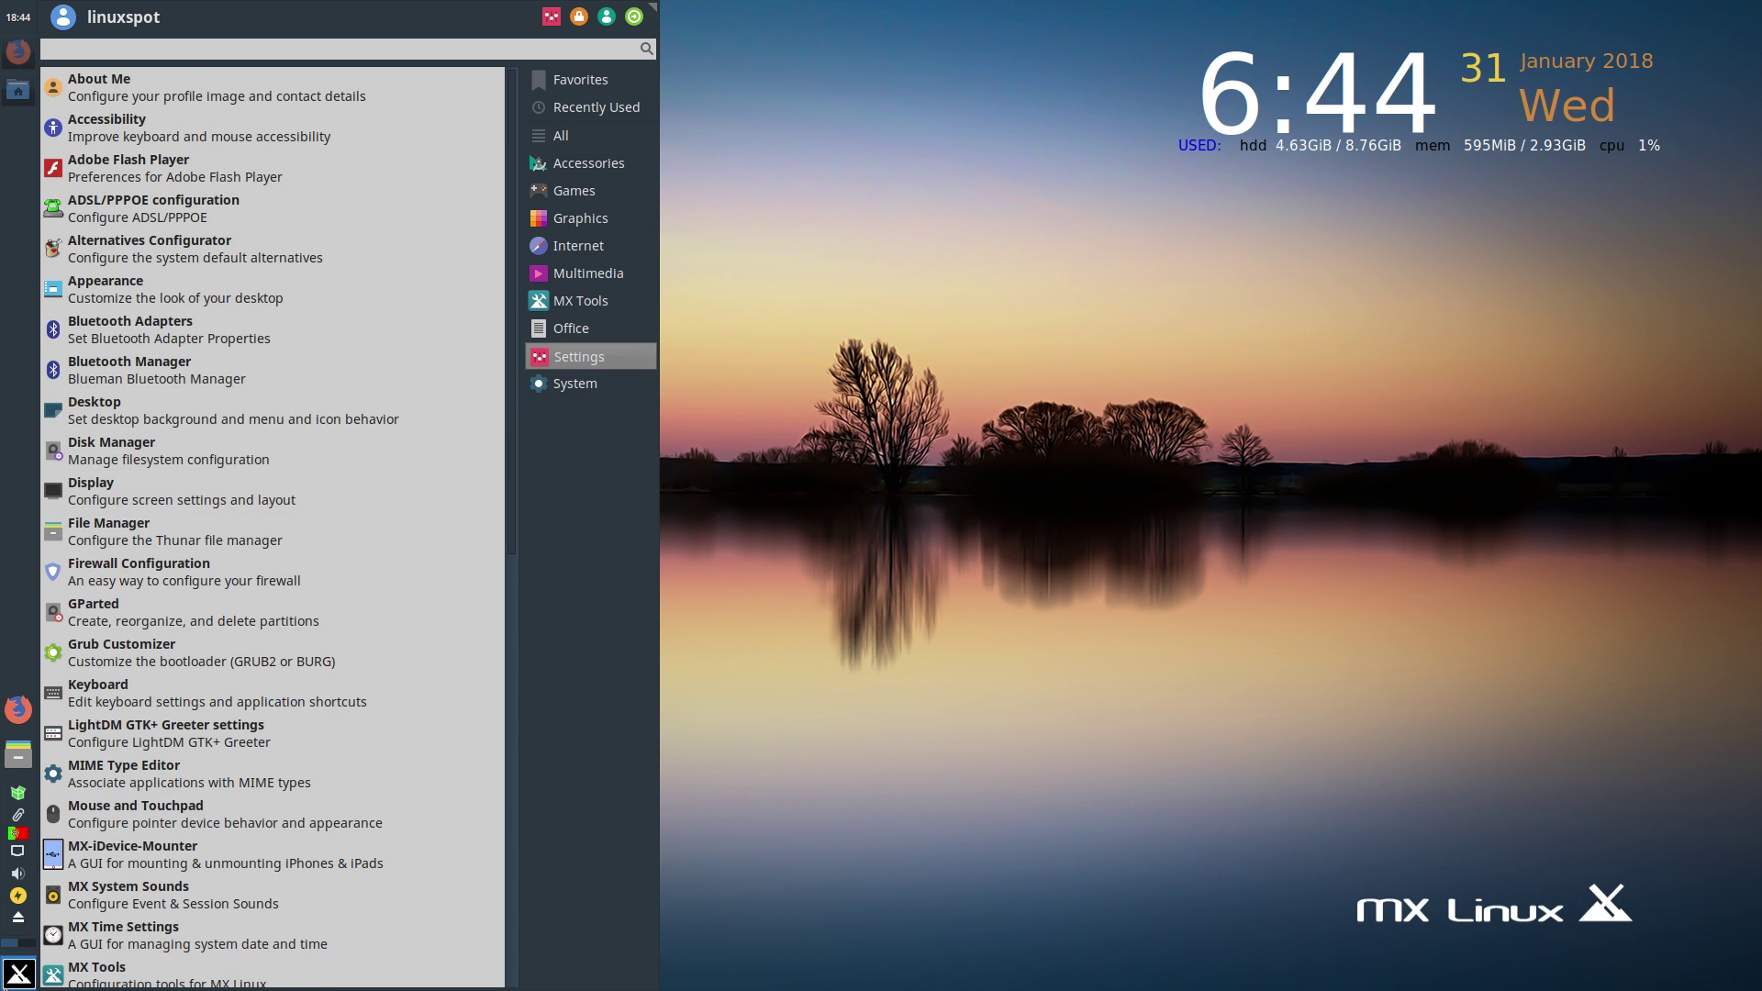
{"action": "left_click", "coordinate": [587, 302]}
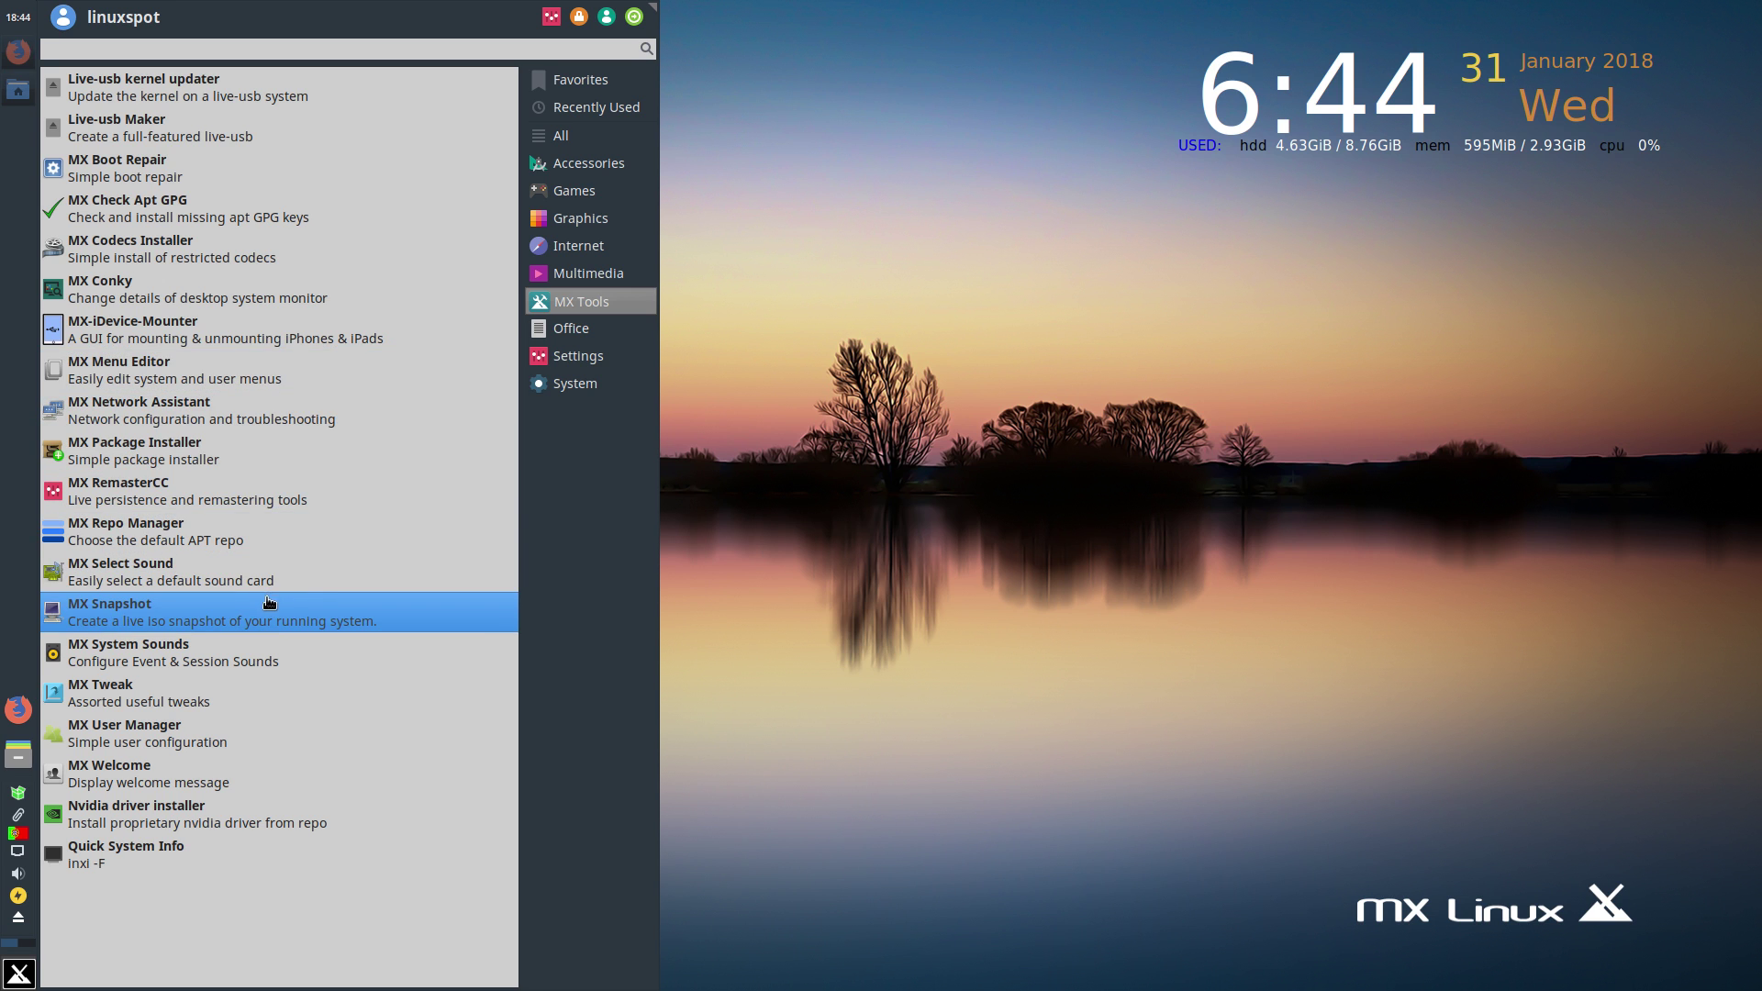
{"action": "left_click", "coordinate": [143, 701]}
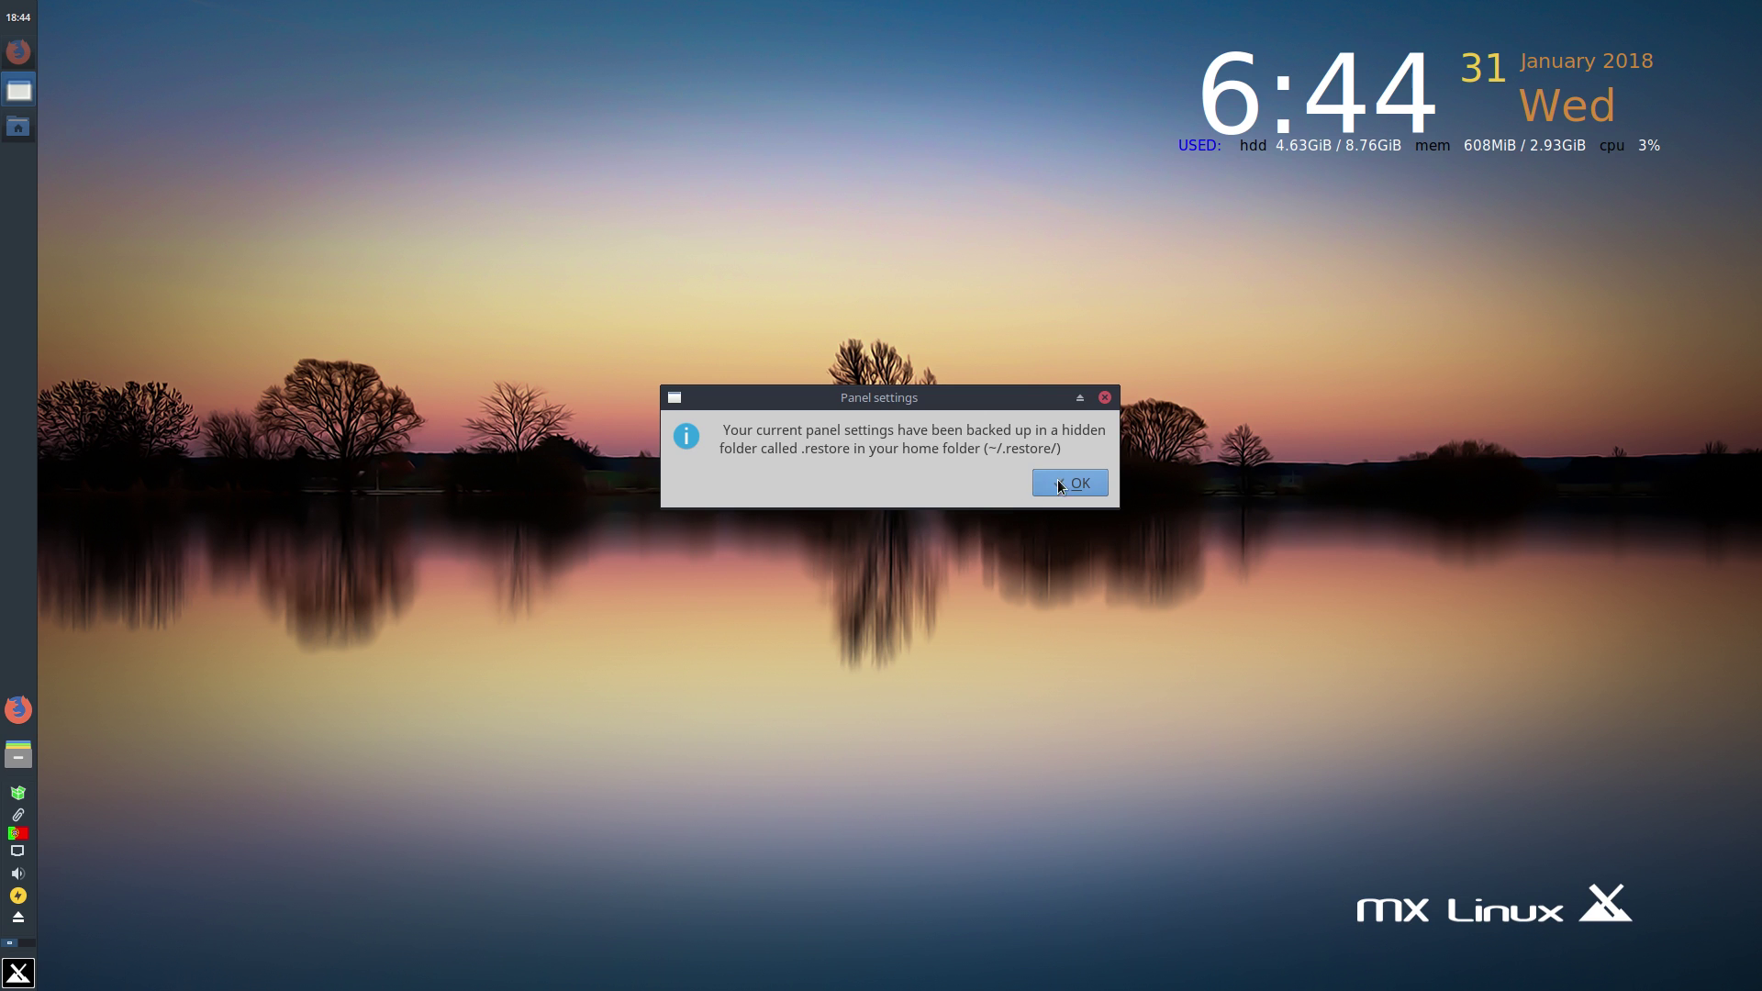
{"action": "left_click", "coordinate": [1058, 483]}
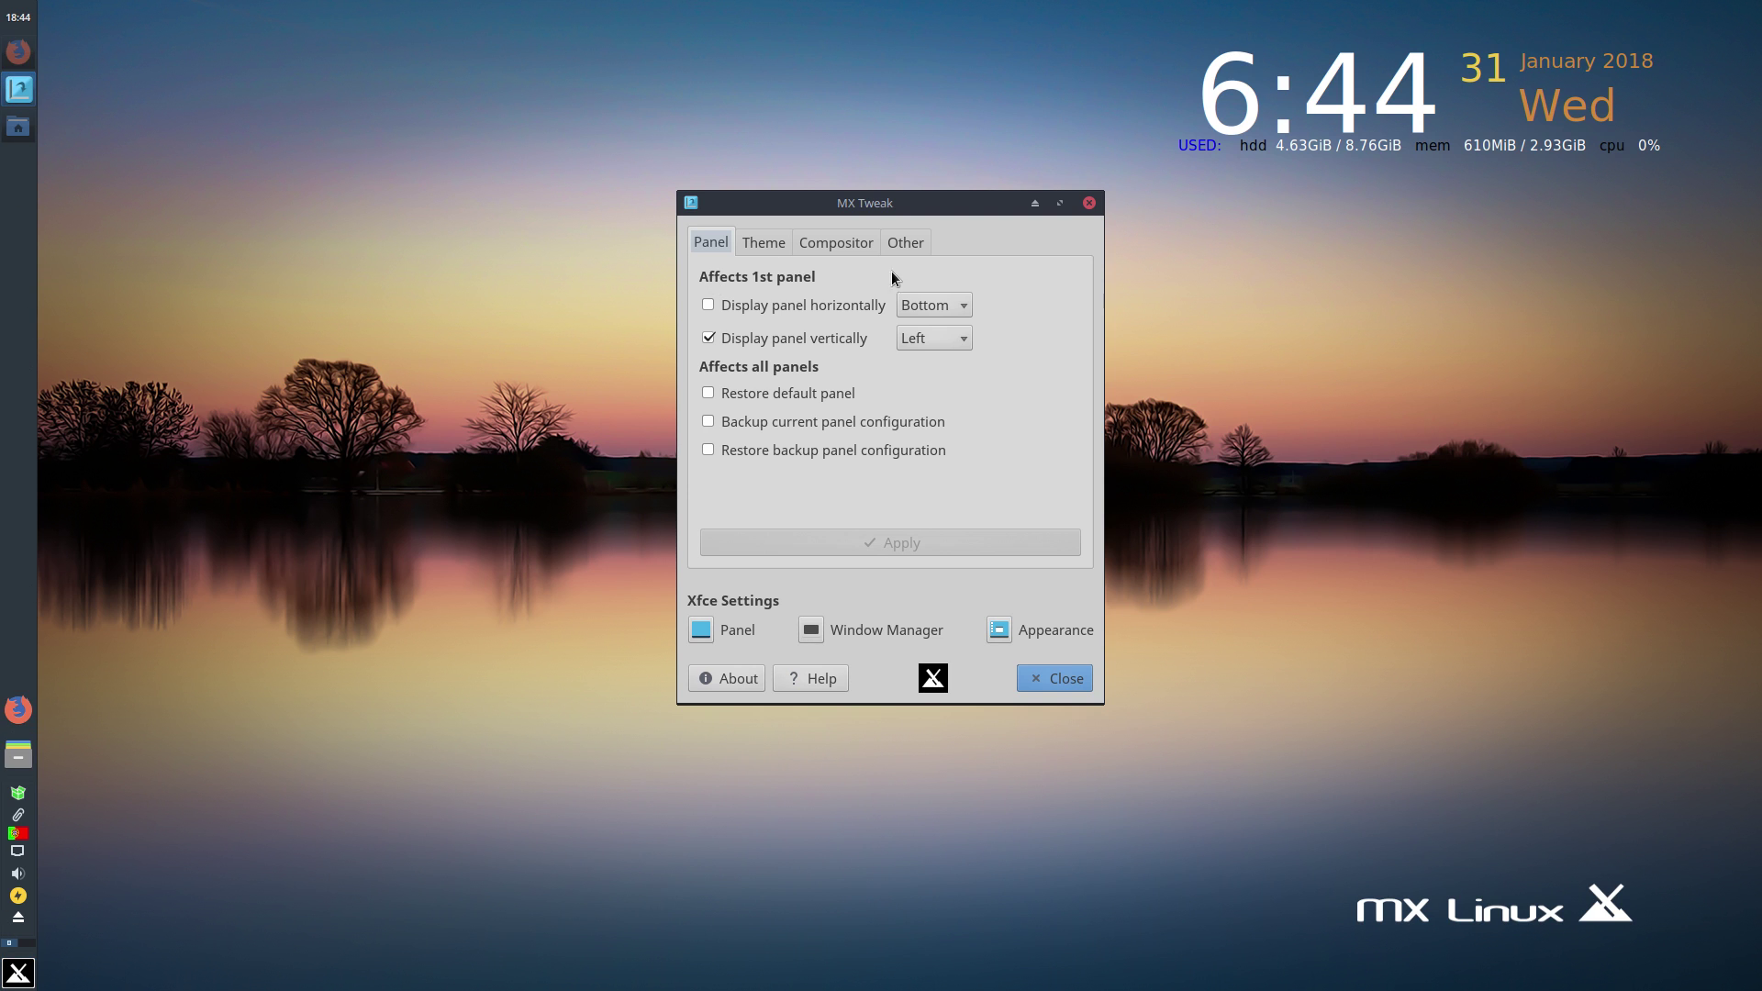
- Apply a horizontal layout to the first panel, placed at the Bottom
{"action": "left_click", "coordinate": [708, 305]}
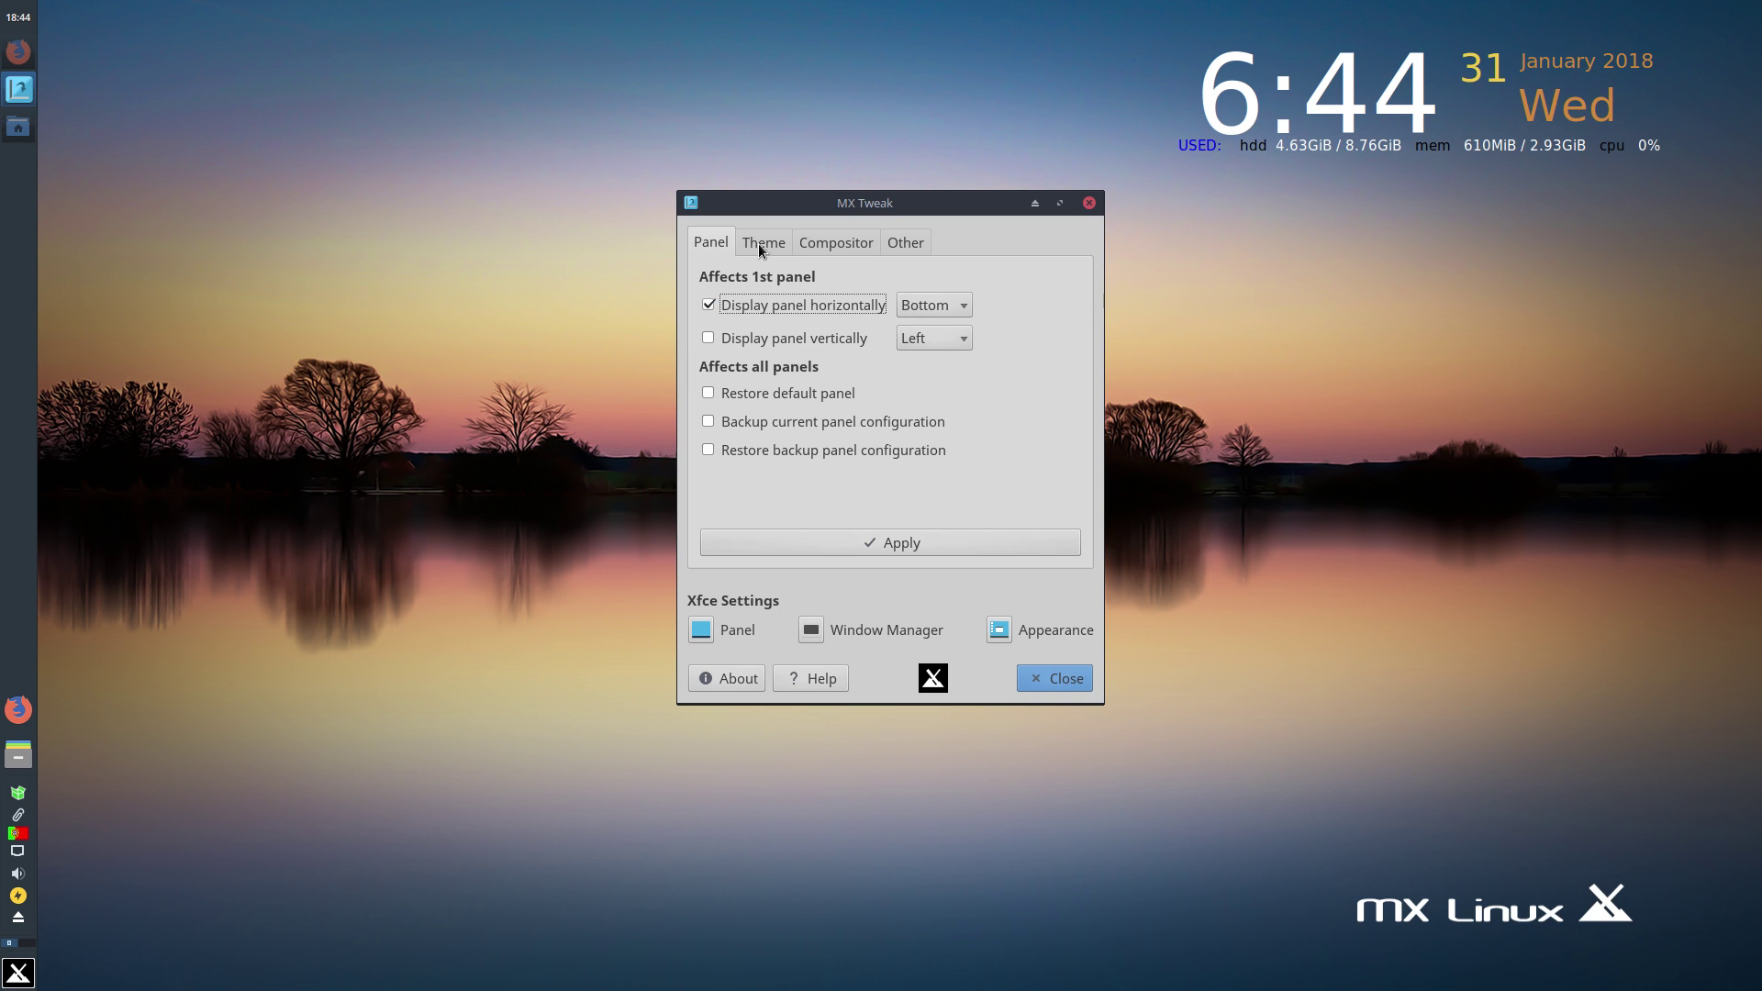
{"action": "left_click", "coordinate": [851, 545]}
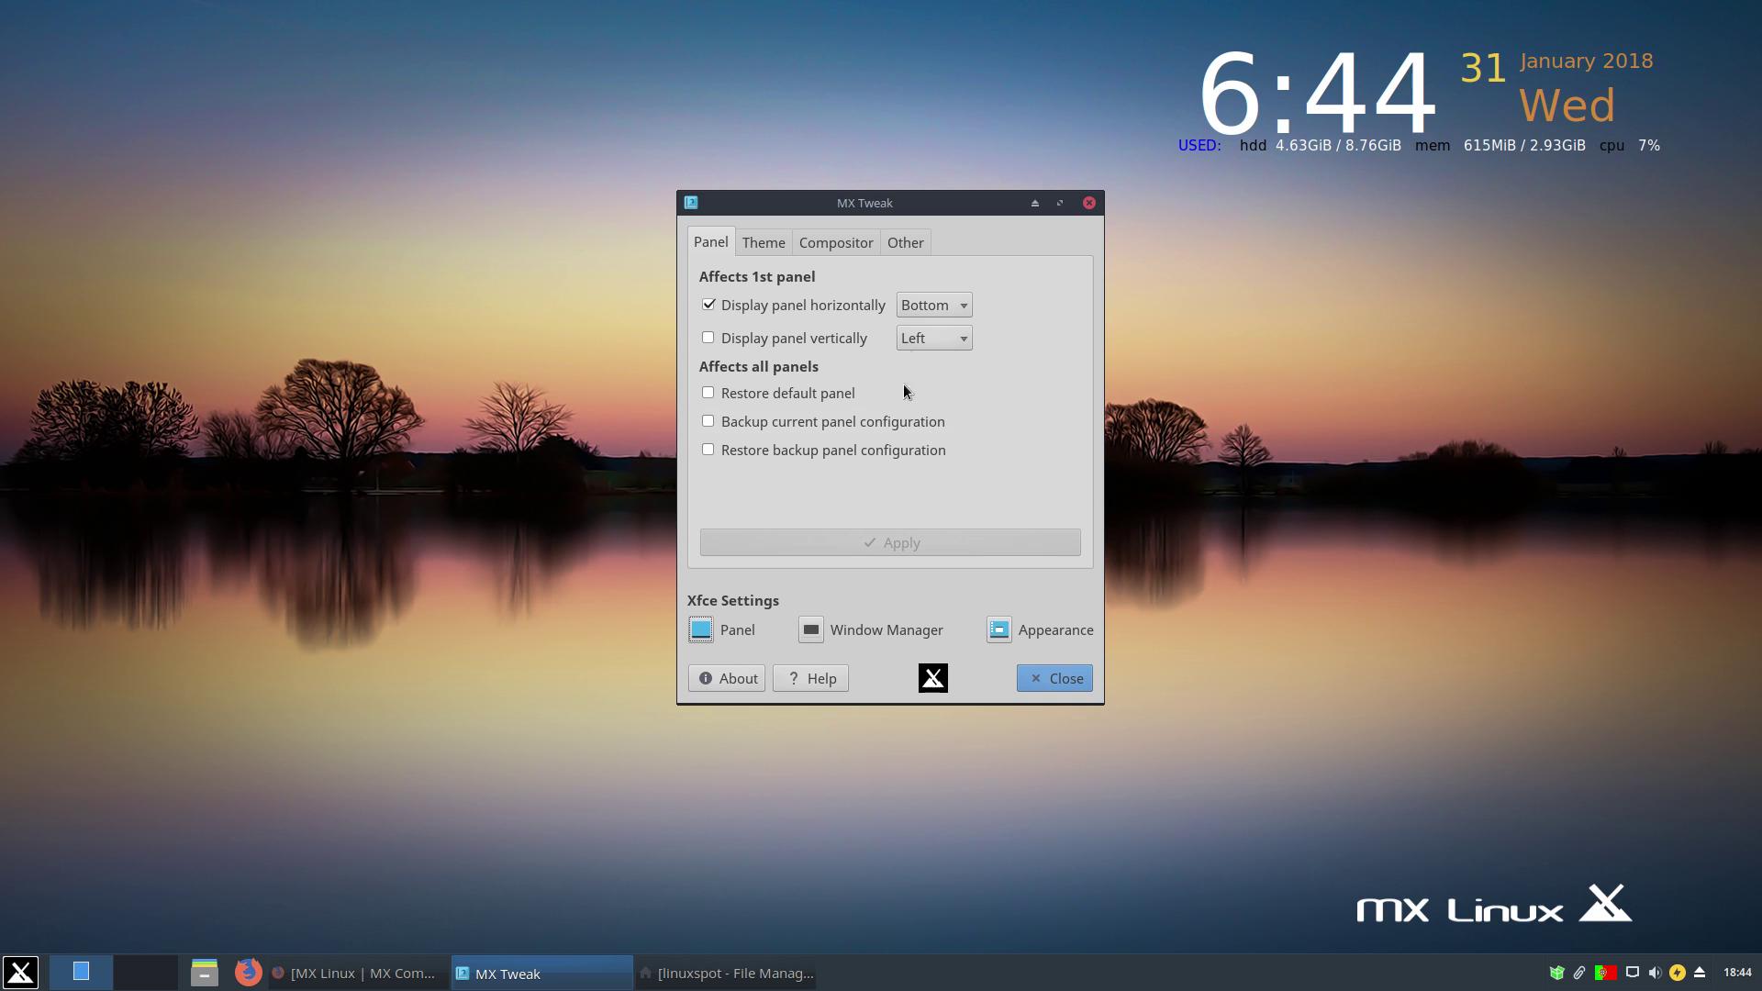
- Try the horizontal panel at the Top position and return it to Bottom
{"action": "left_click", "coordinate": [943, 307]}
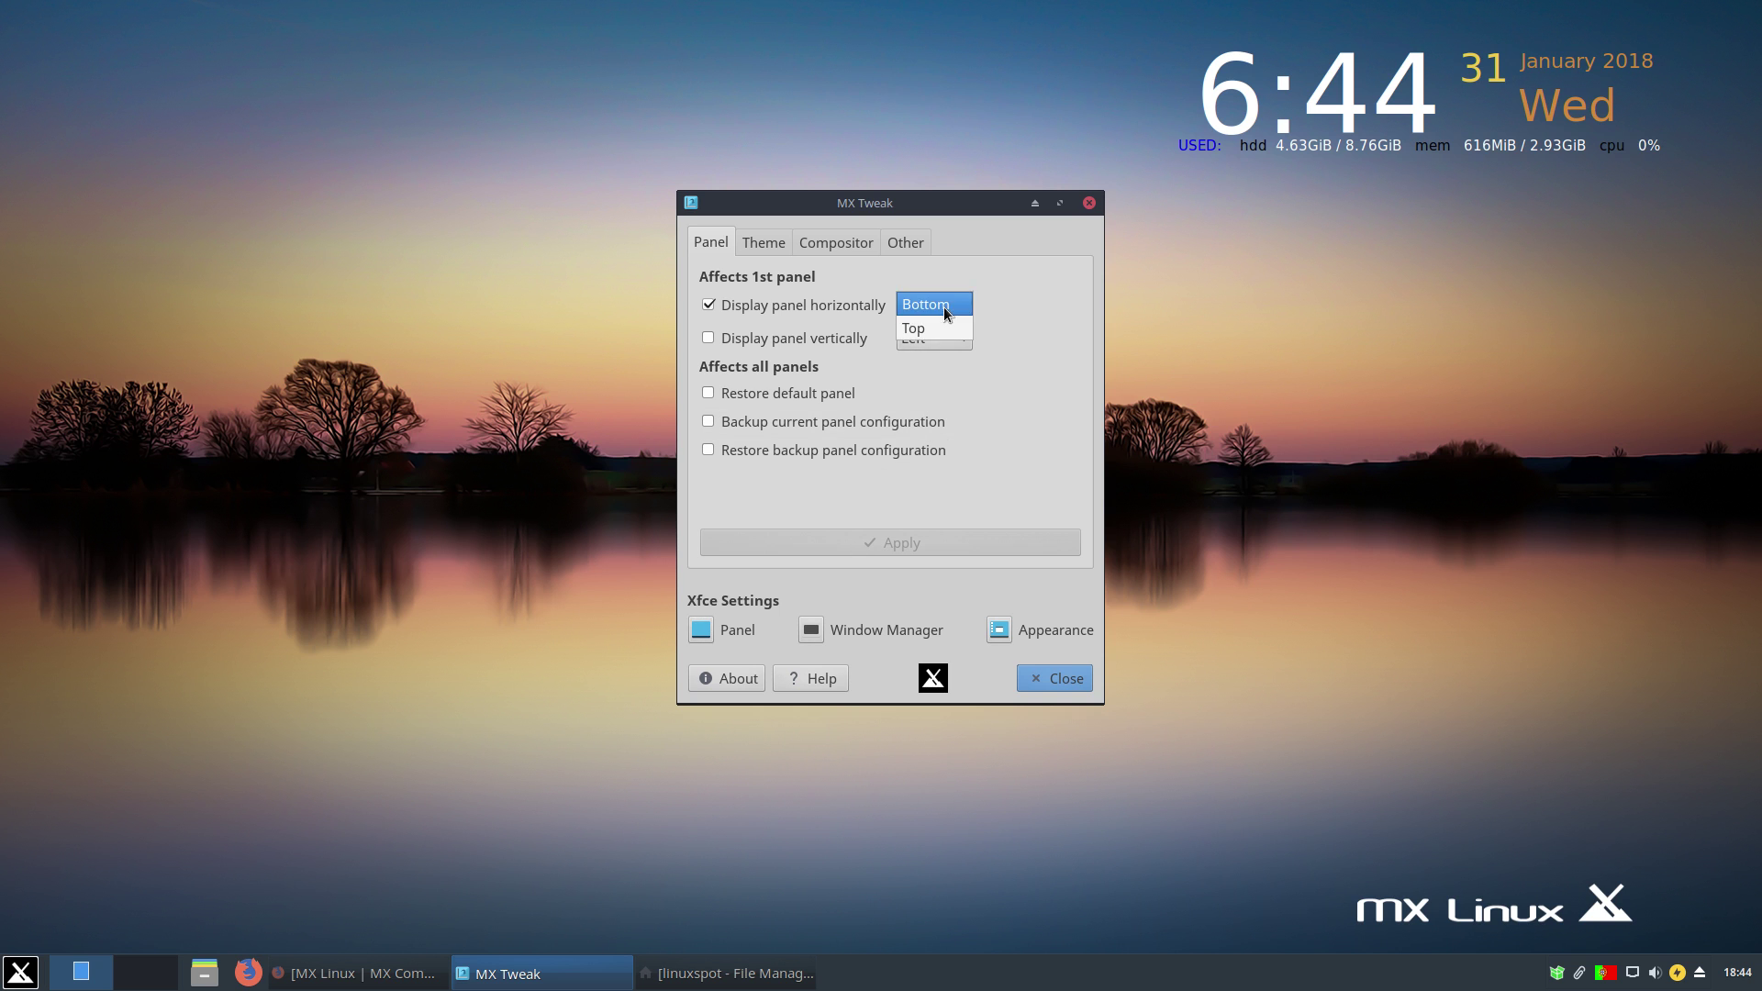
{"action": "left_click", "coordinate": [923, 332]}
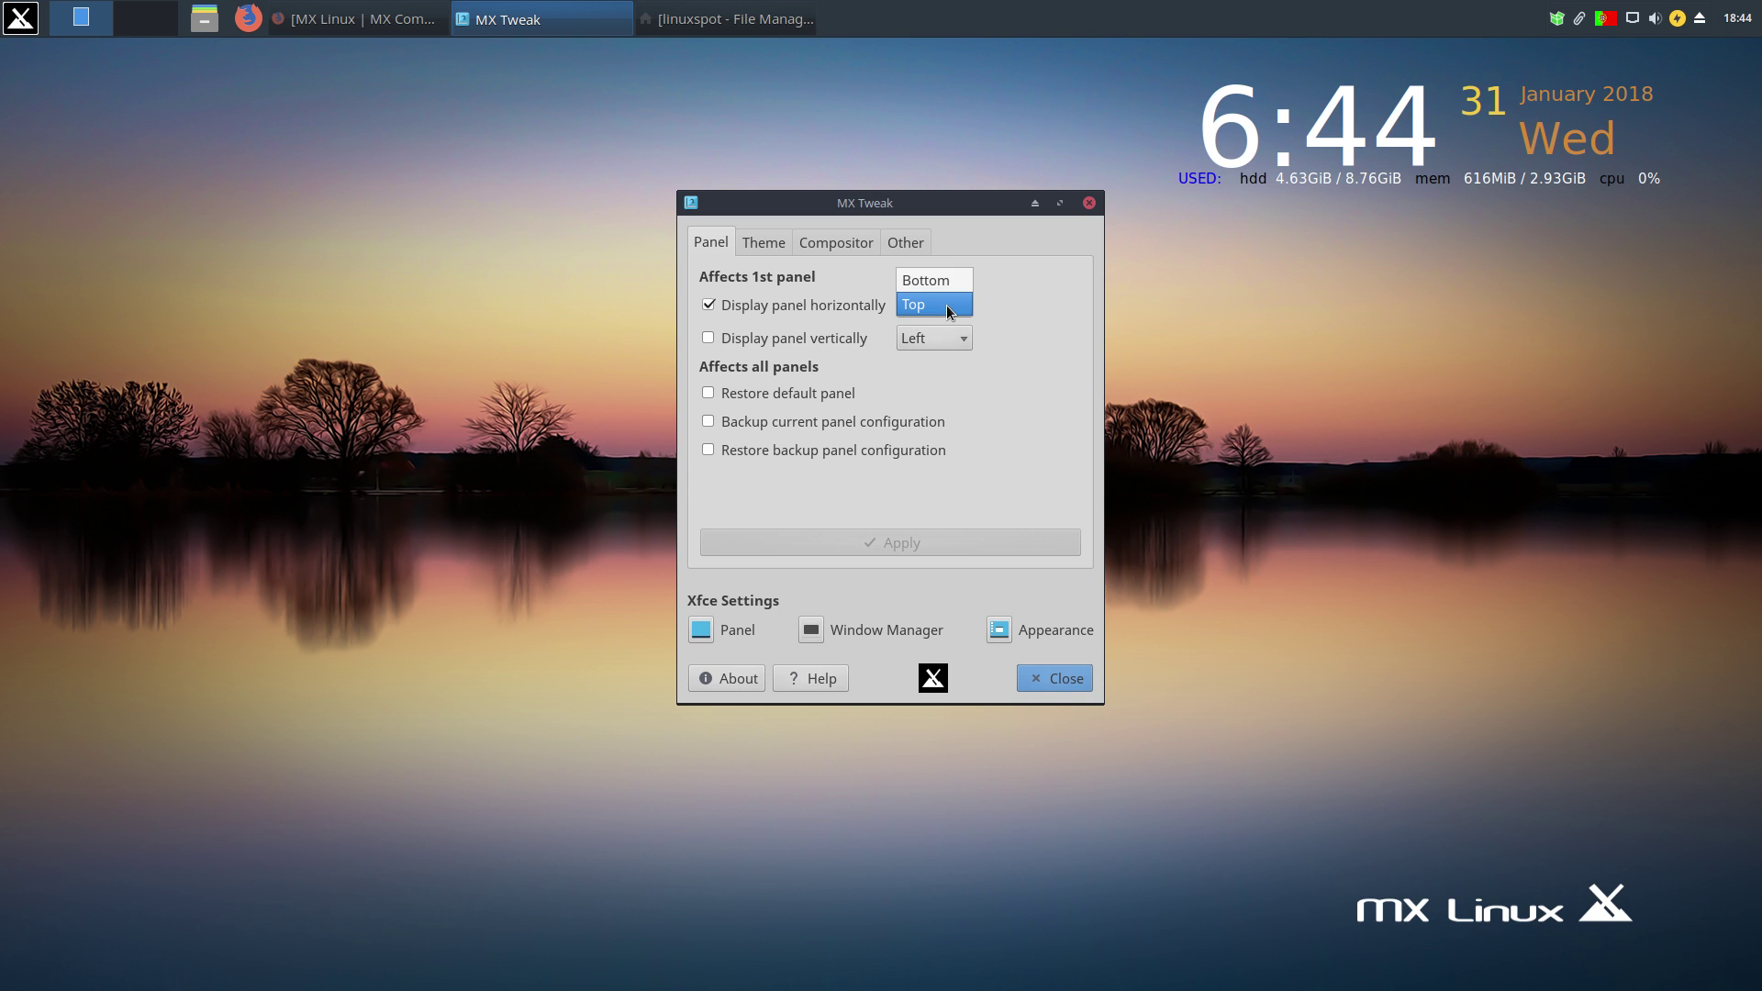
{"action": "left_click", "coordinate": [941, 284]}
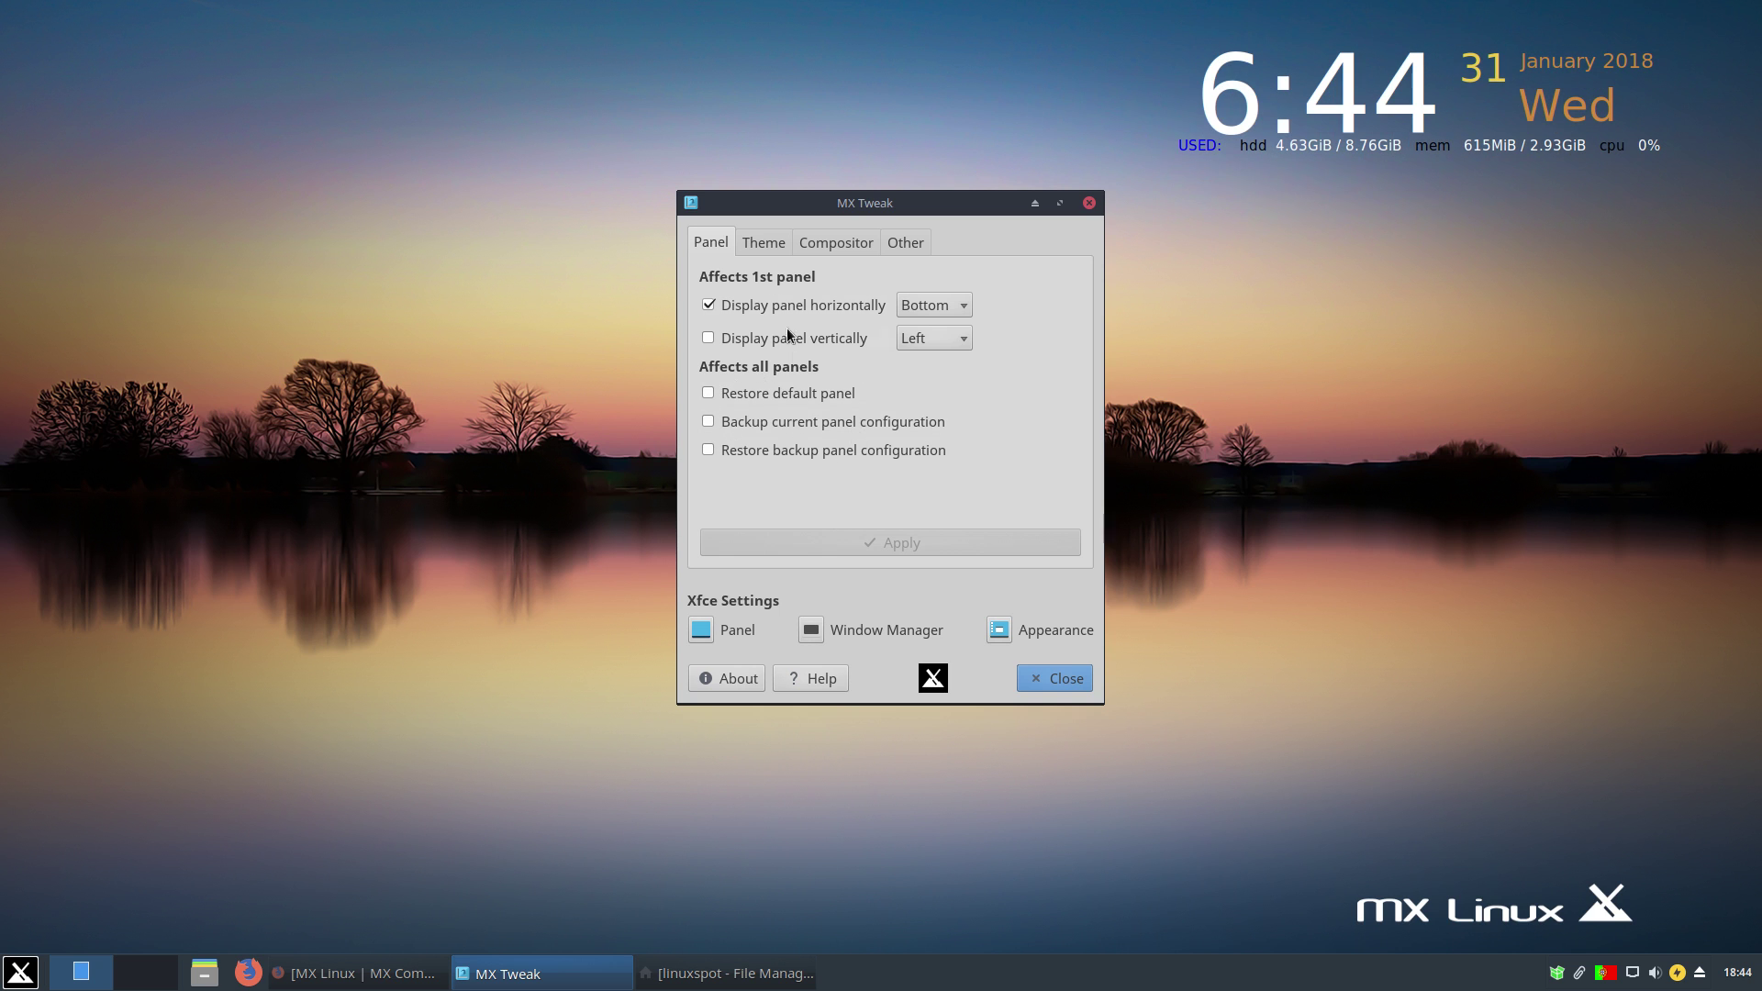
- Choose the MX-17 Dark theme set in the theme options and apply it
{"action": "left_click", "coordinate": [761, 243]}
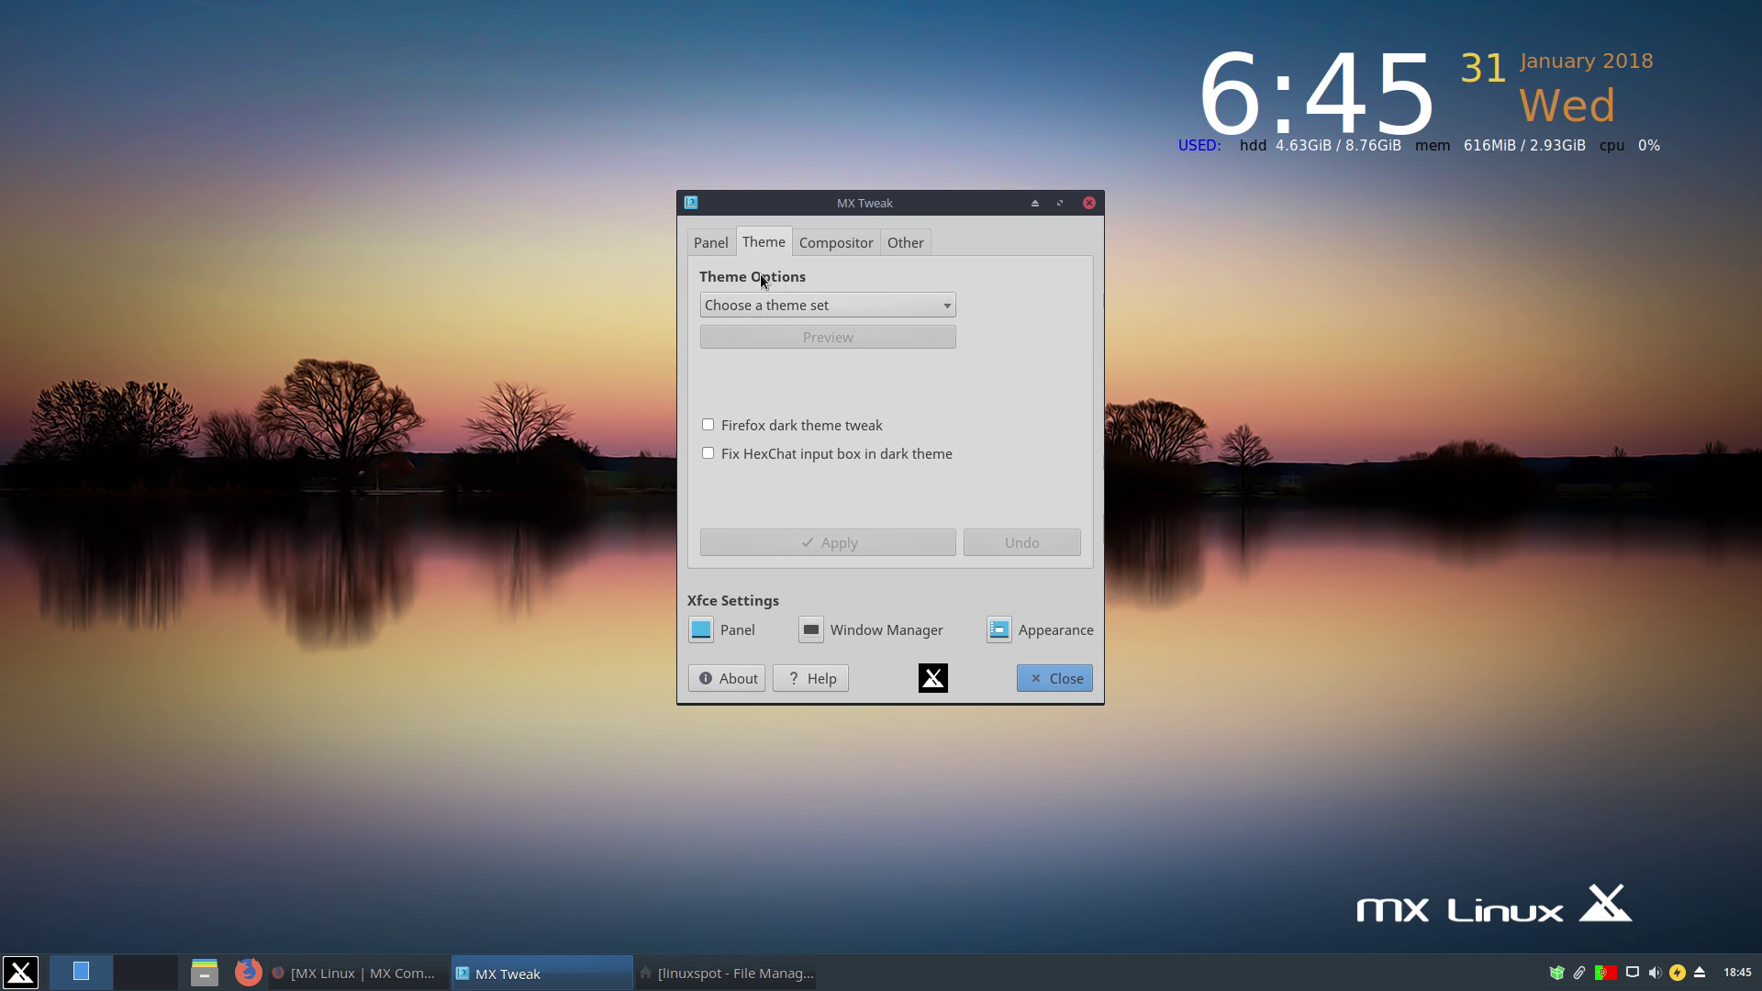
{"action": "left_click", "coordinate": [943, 311]}
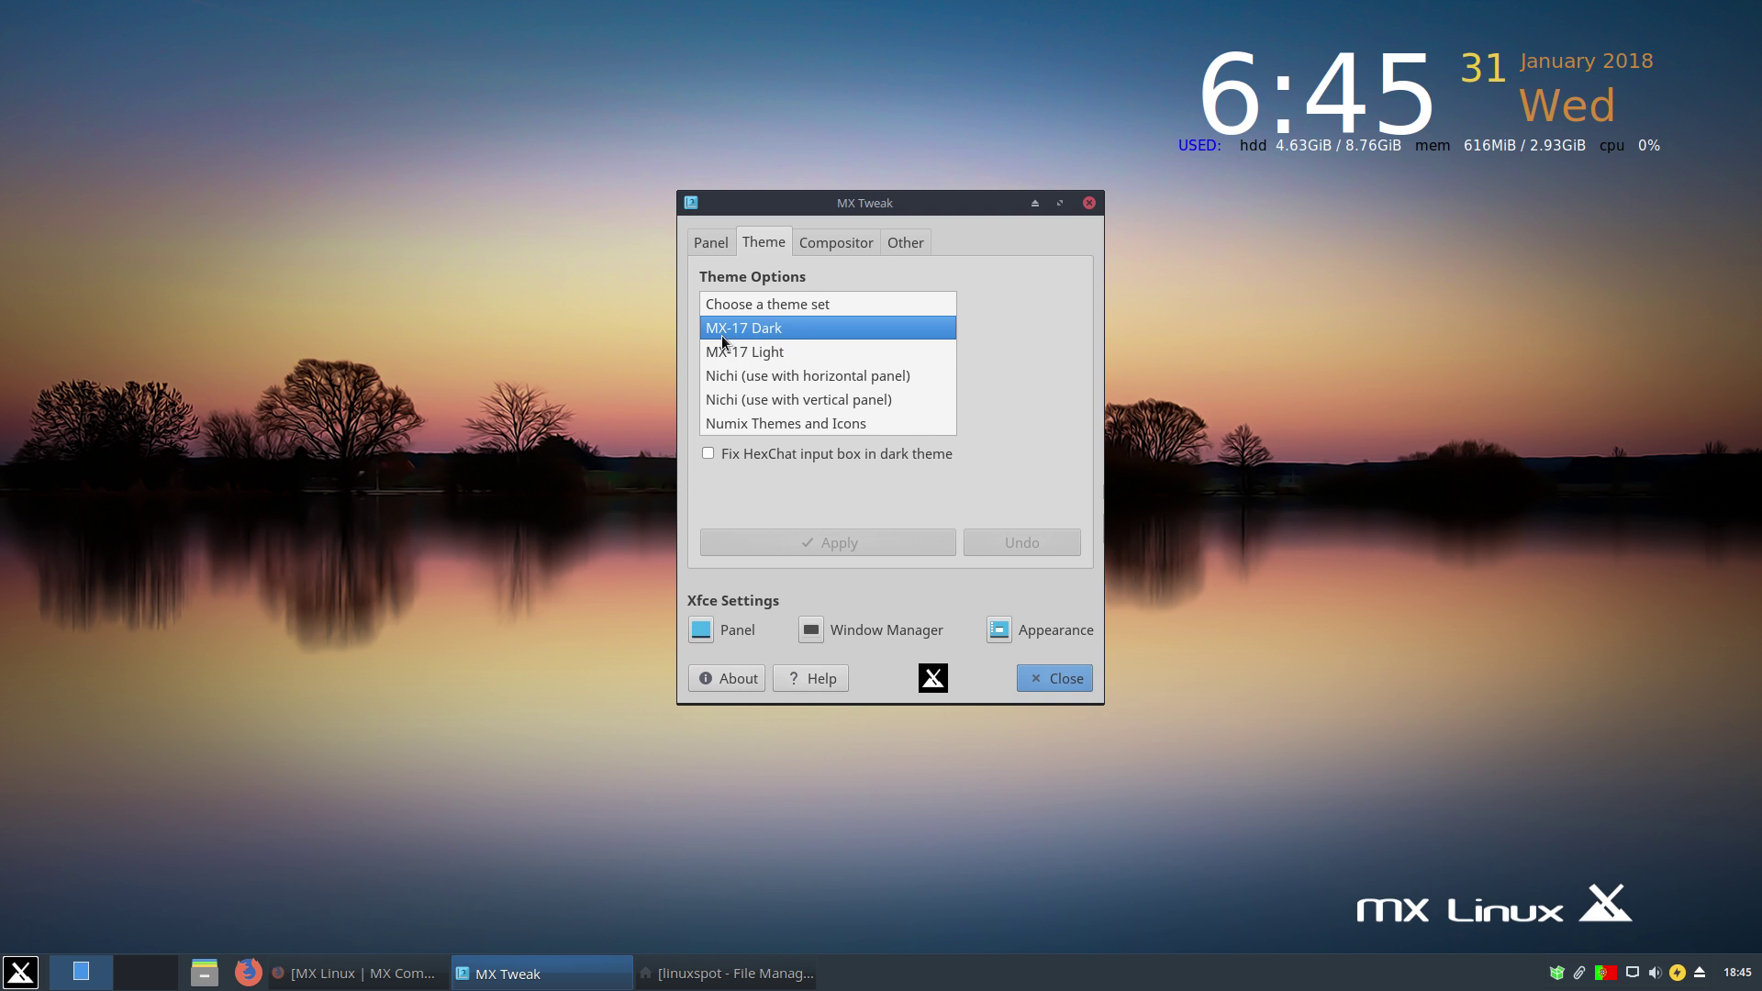
{"action": "left_click", "coordinate": [762, 334]}
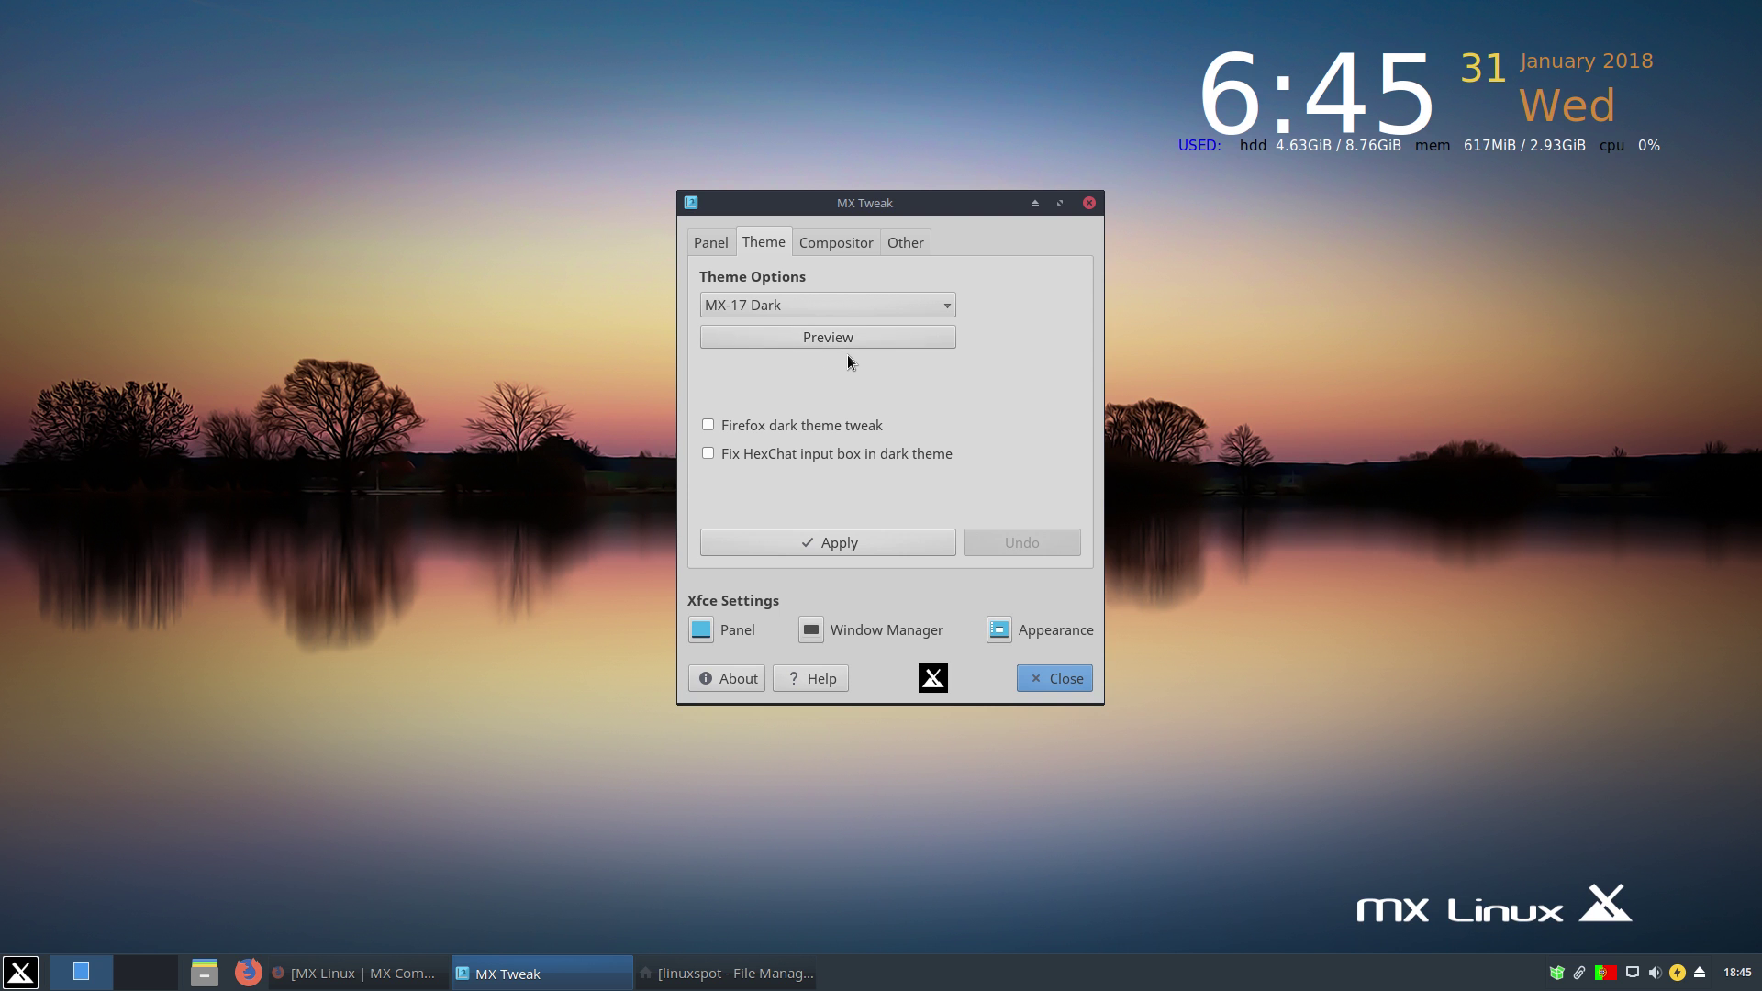
{"action": "left_click", "coordinate": [850, 536]}
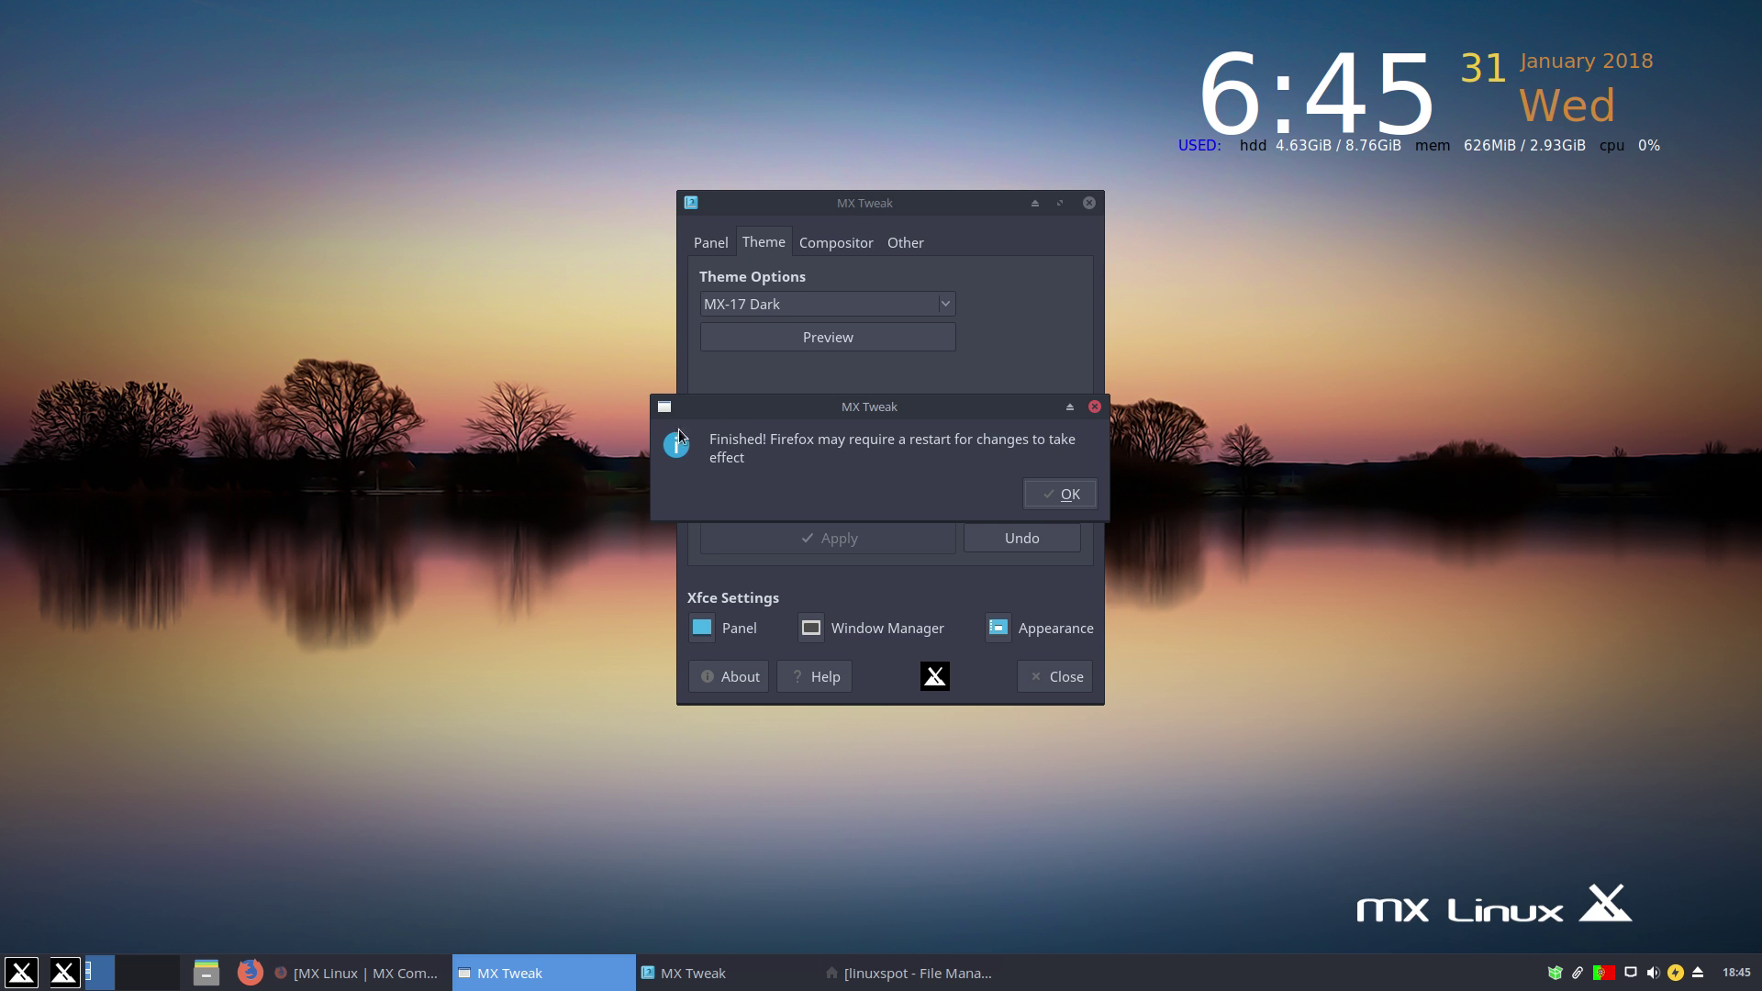
- Acknowledge the completed theme change and review the panel, compositor and other settings of MX Tweak
{"action": "left_click", "coordinate": [1041, 500]}
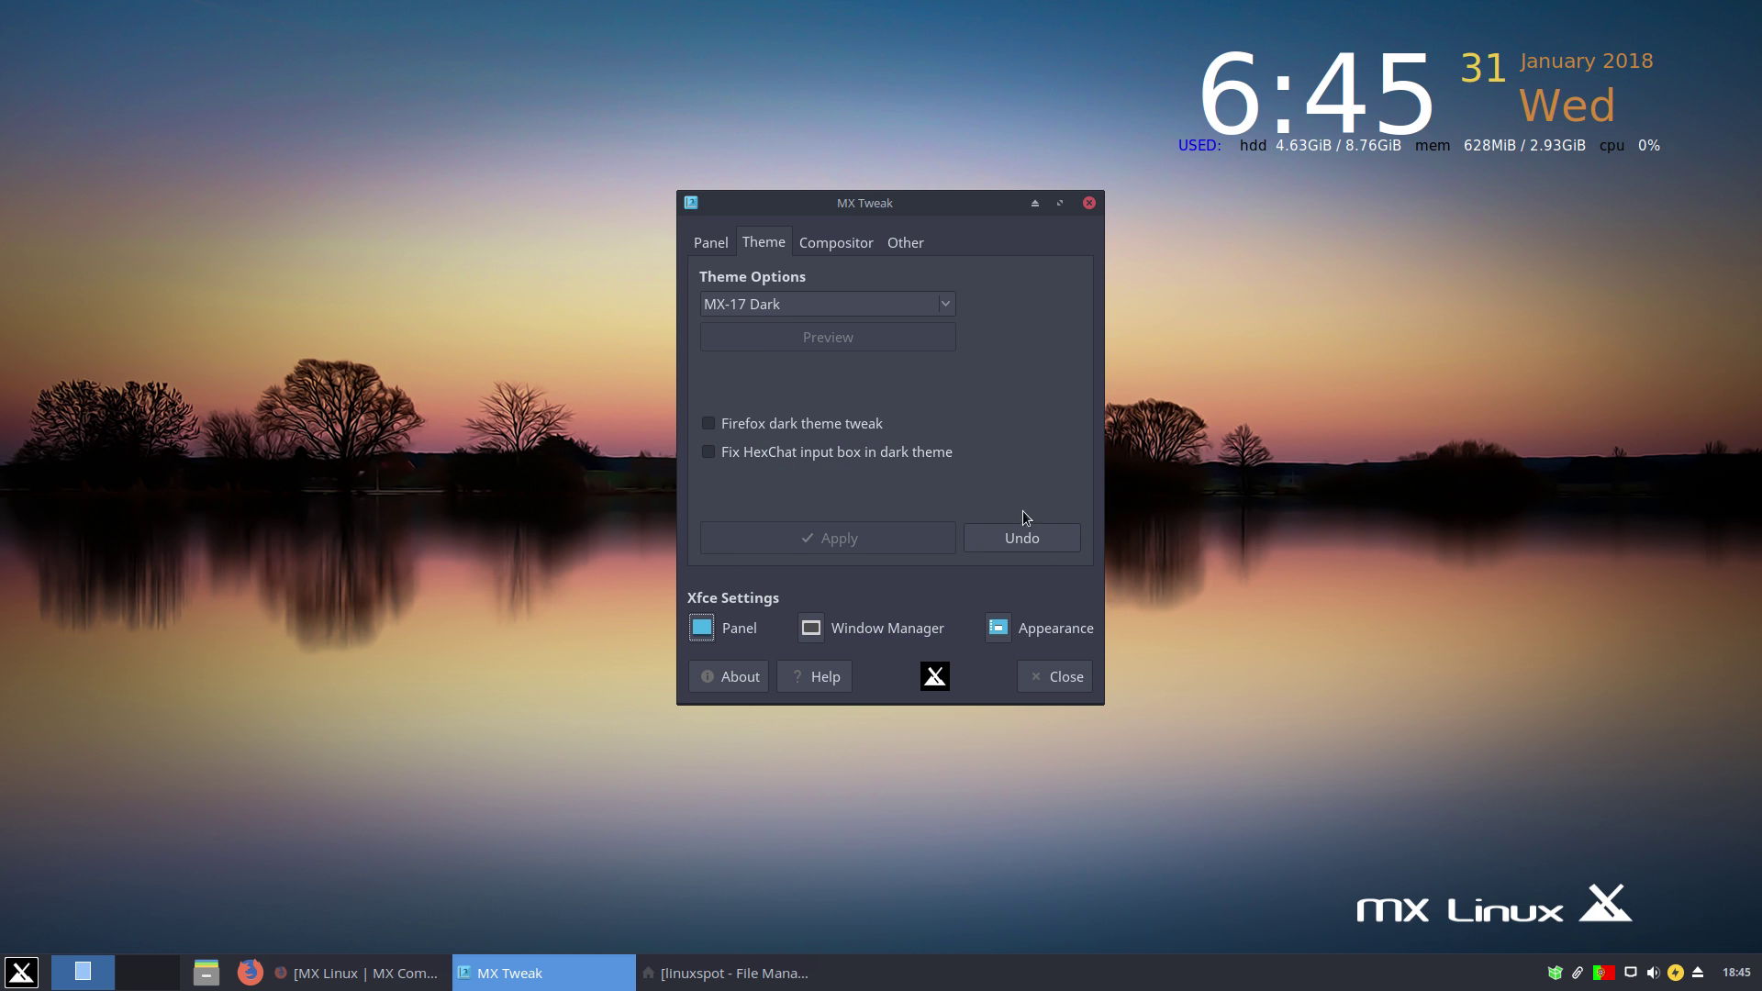
{"action": "left_click", "coordinate": [712, 244]}
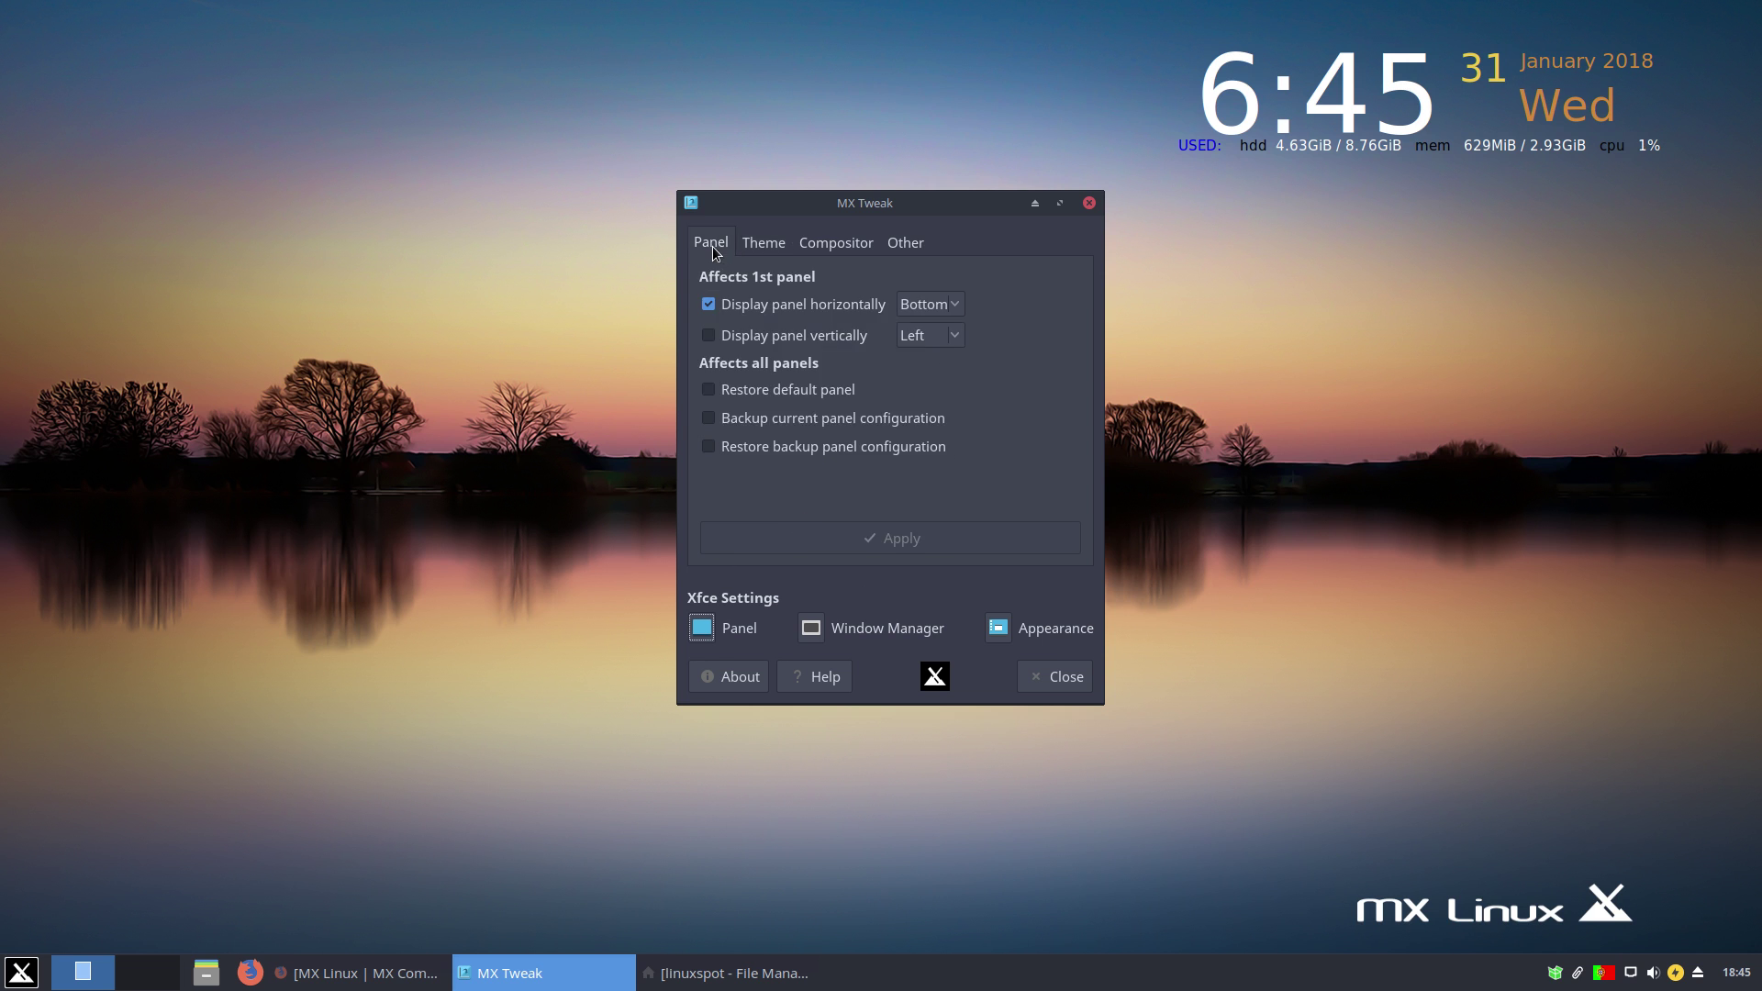
{"action": "left_click", "coordinate": [834, 242]}
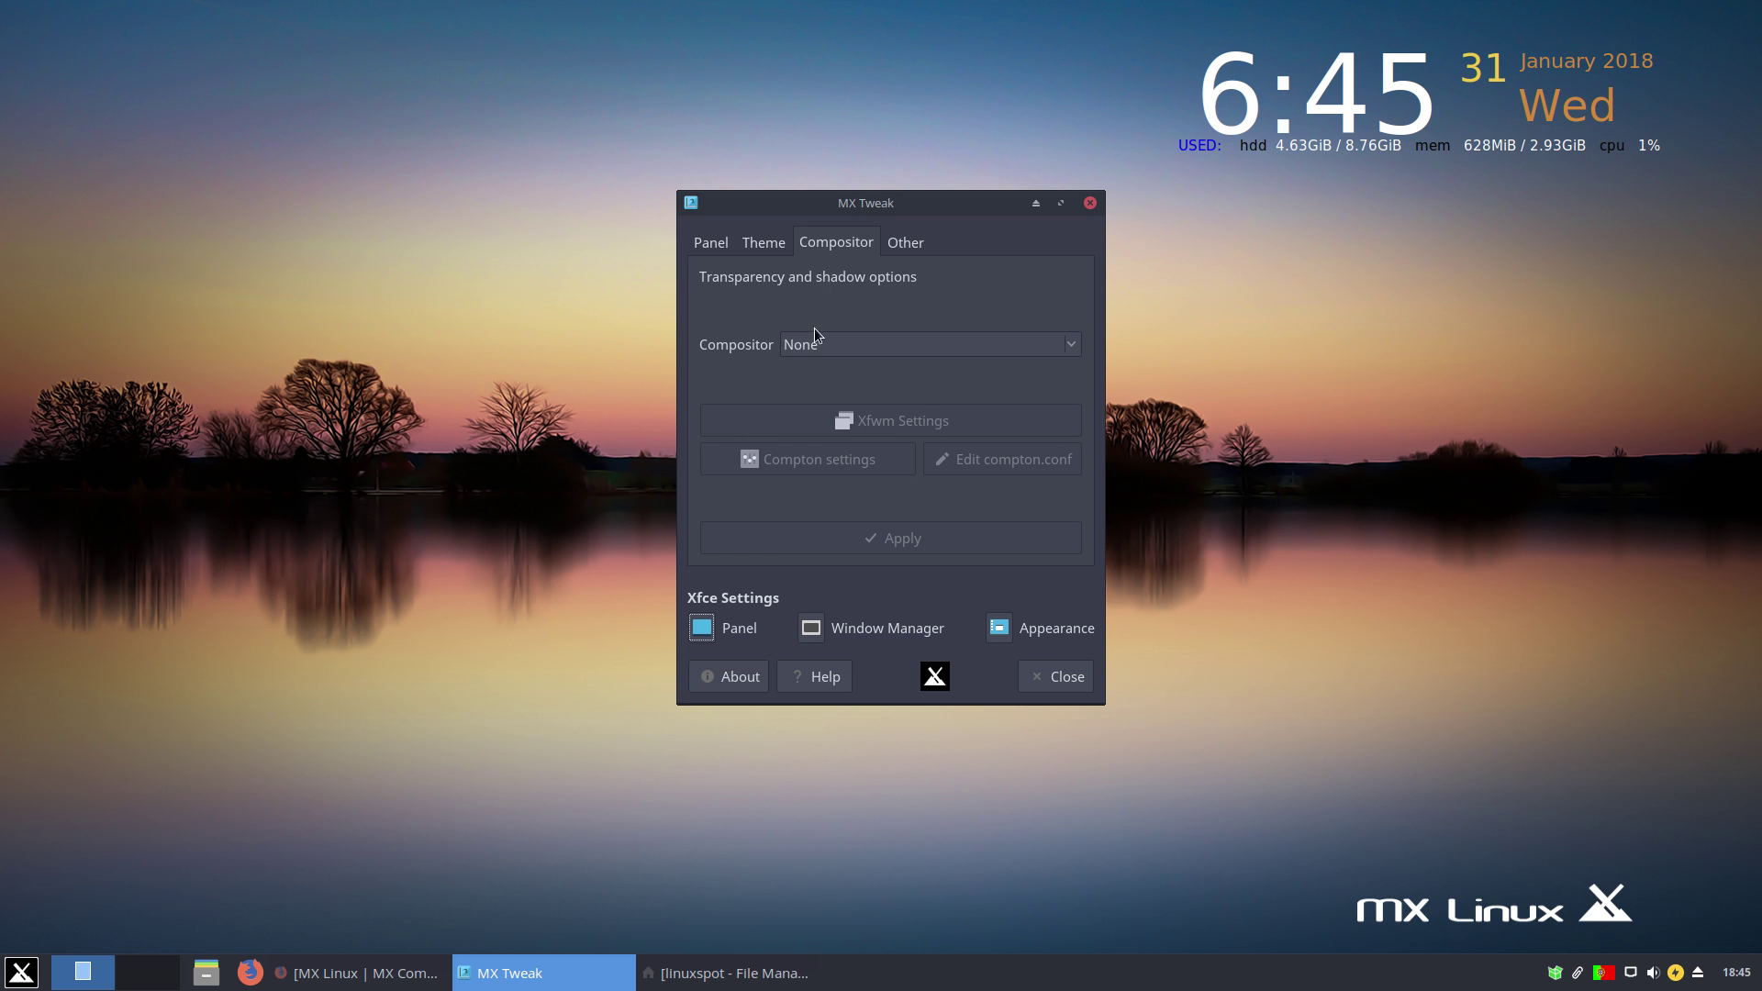
{"action": "left_click", "coordinate": [911, 246]}
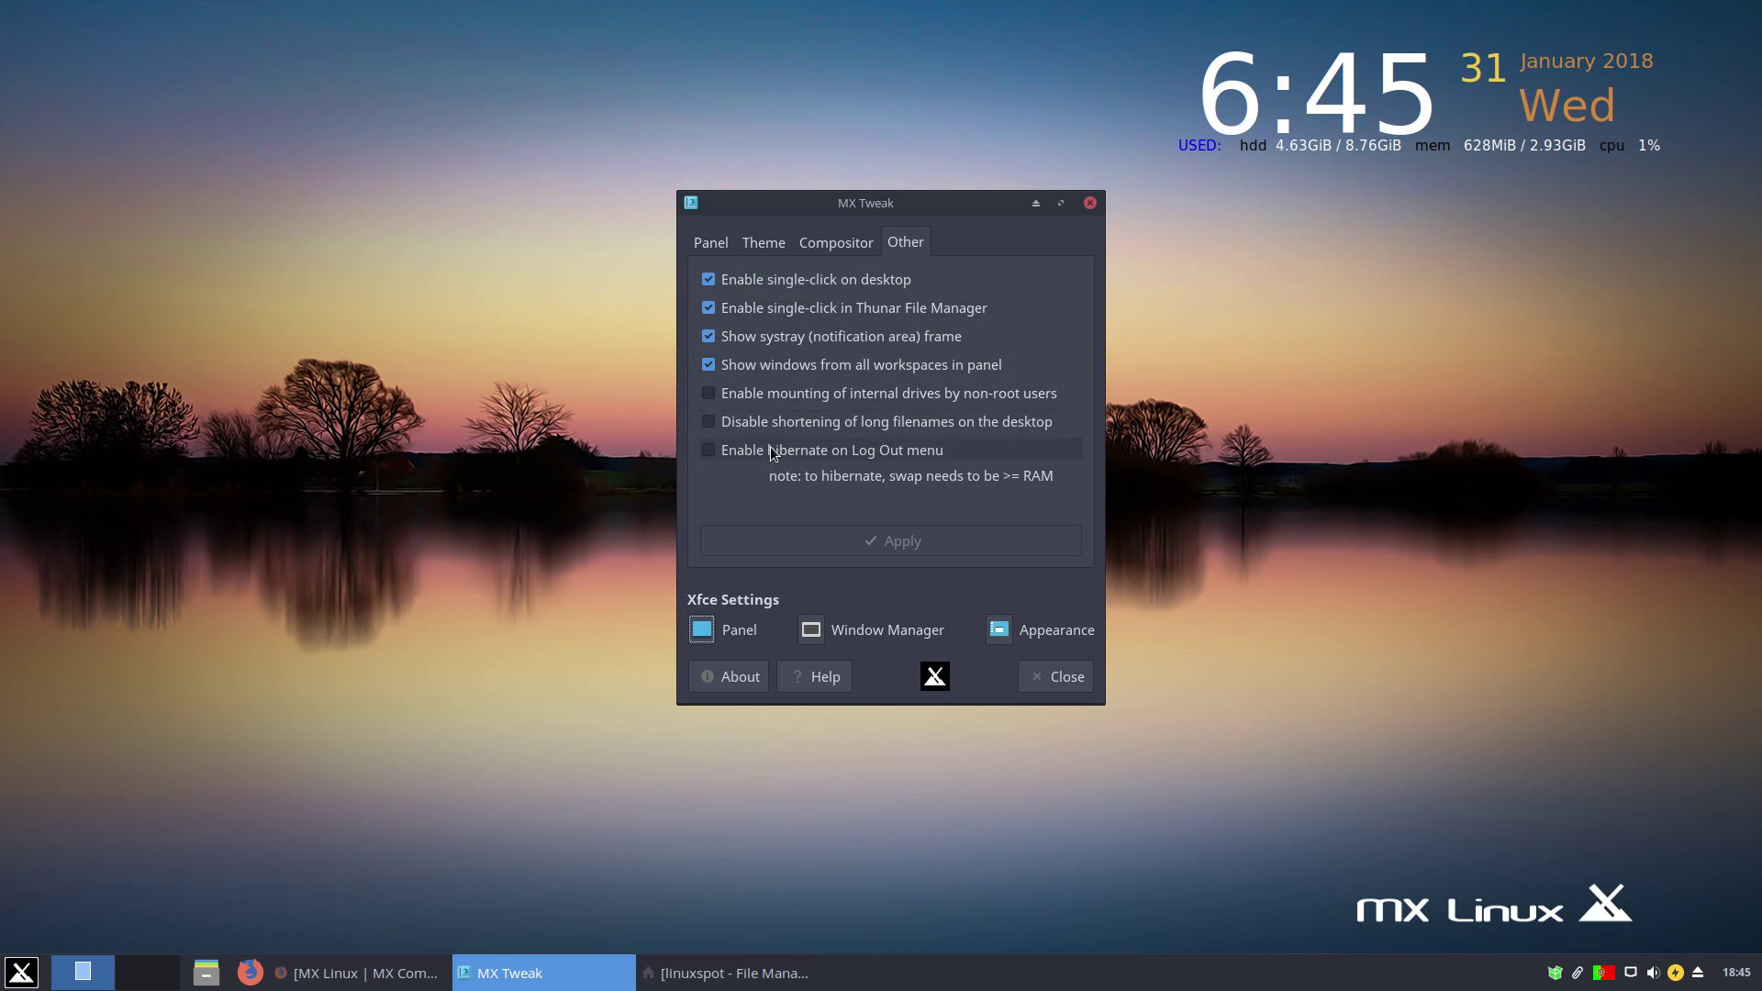
{"action": "left_click", "coordinate": [724, 246]}
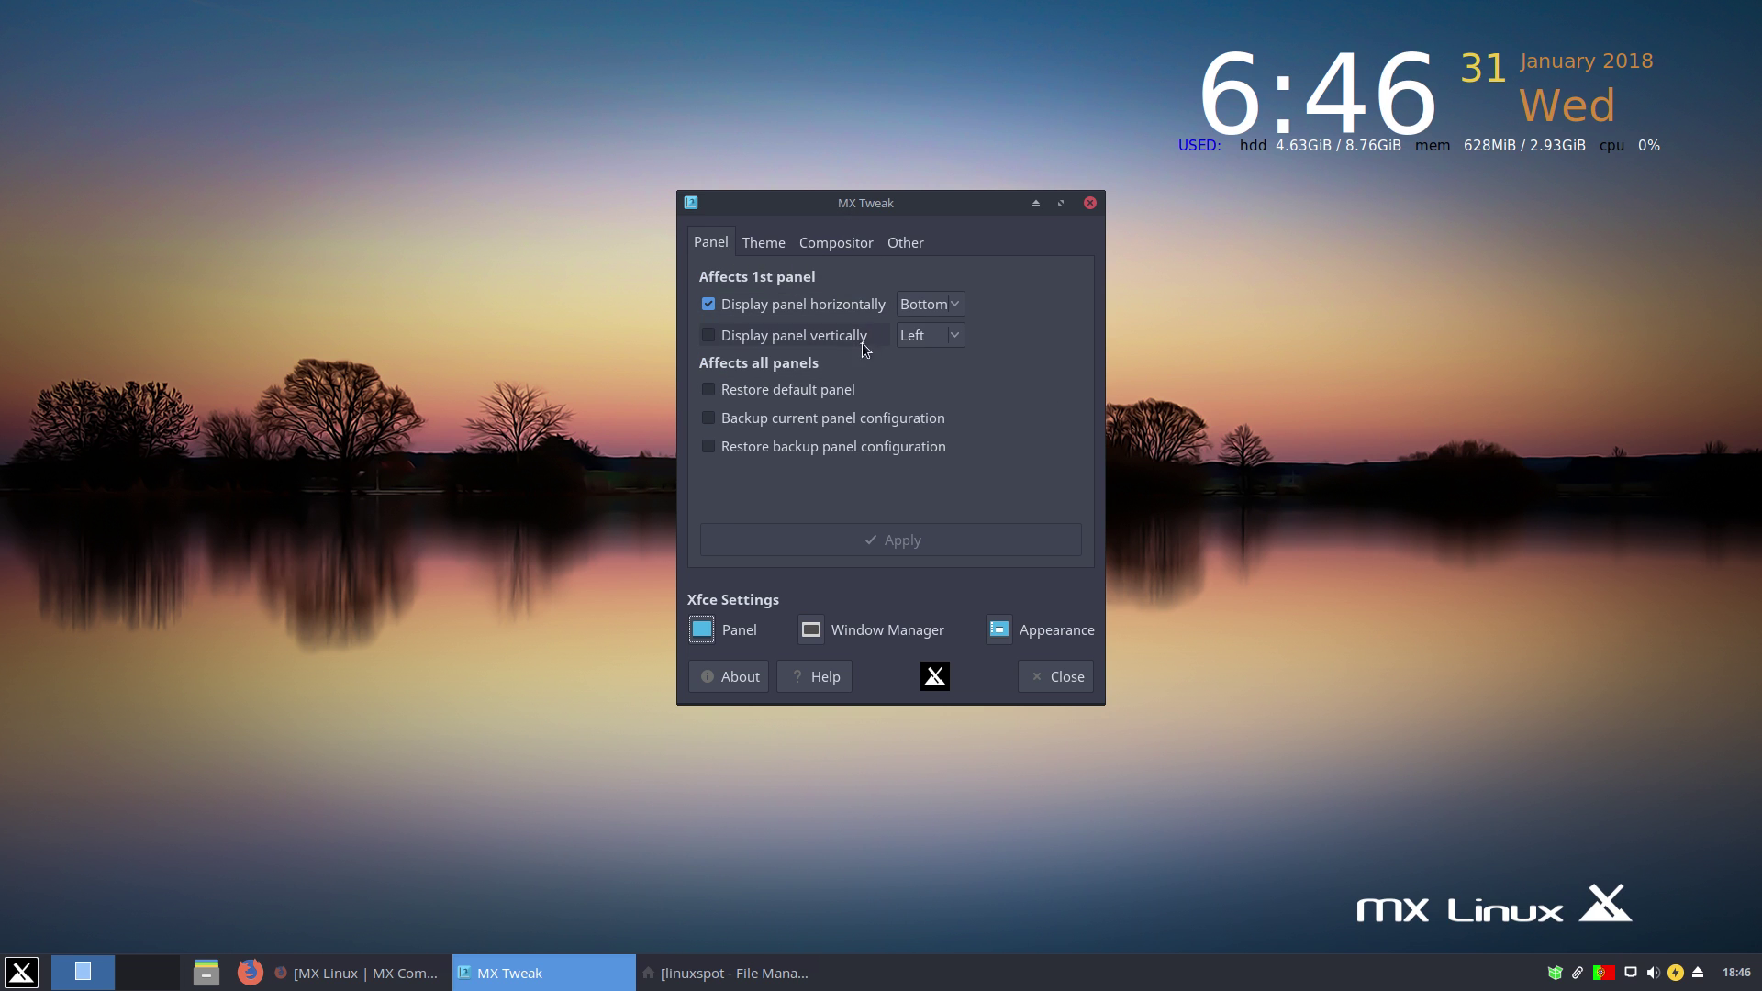
- Try the Numix Themes and Icons theme set by applying it, and acknowledge the completion notice
{"action": "left_click", "coordinate": [758, 245]}
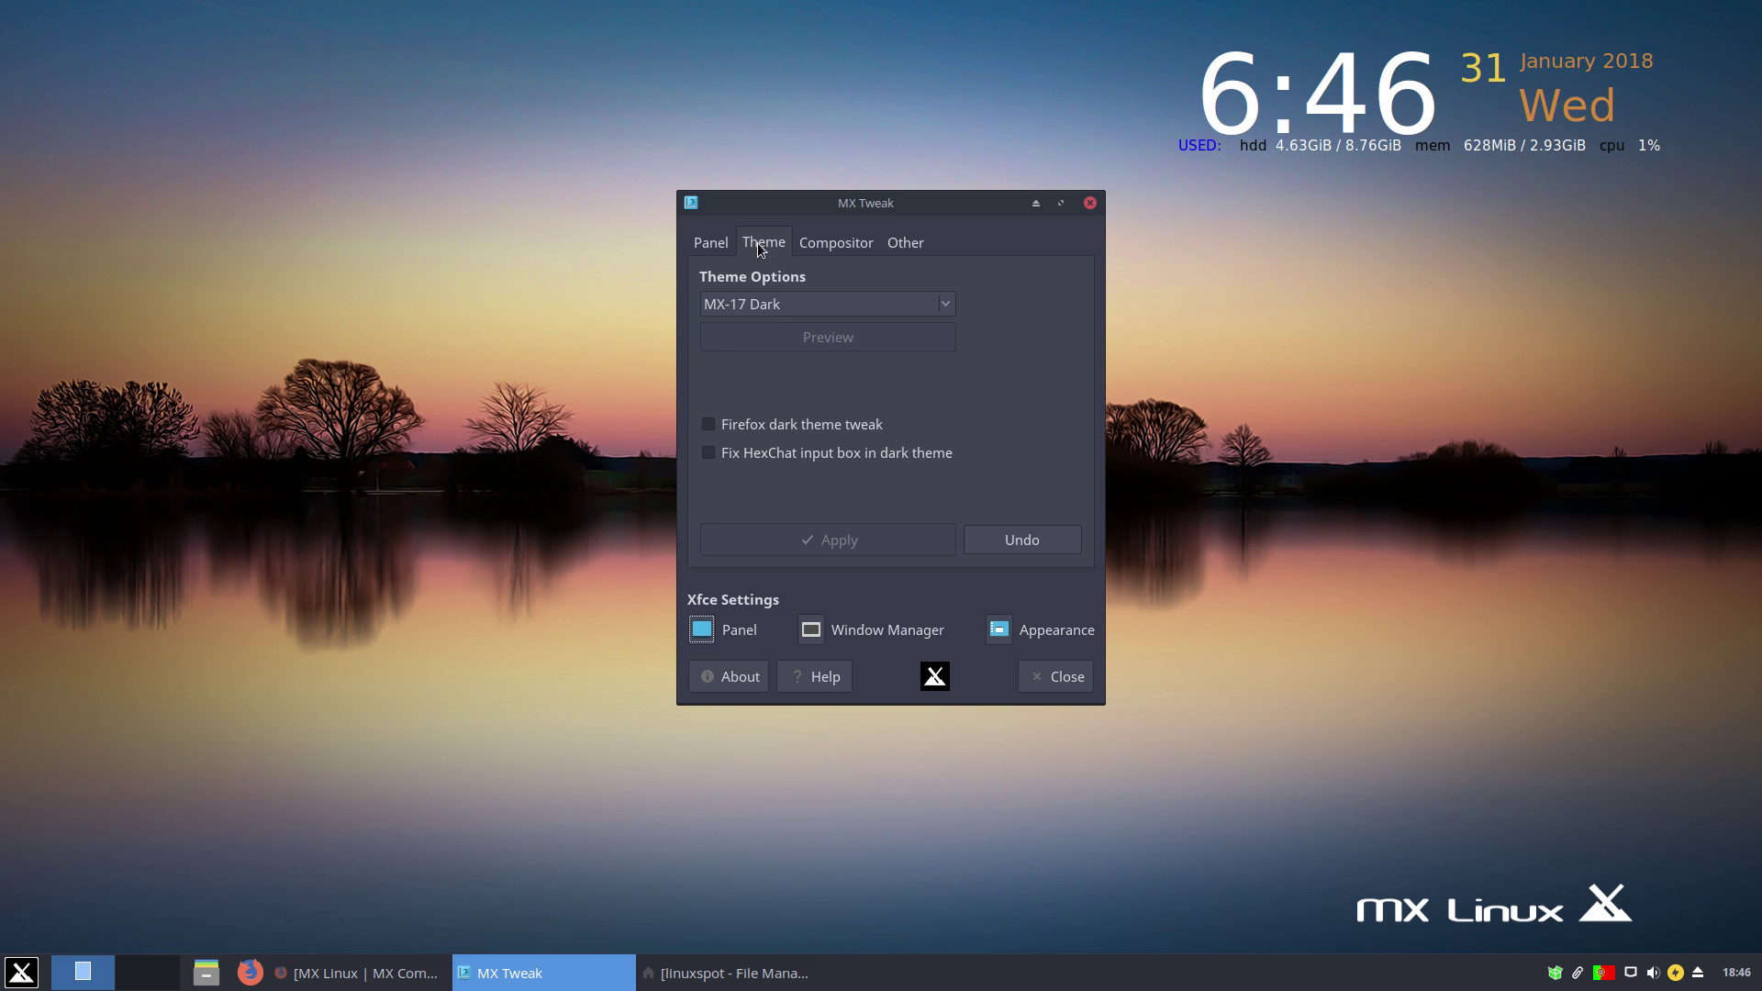
{"action": "left_click", "coordinate": [816, 306]}
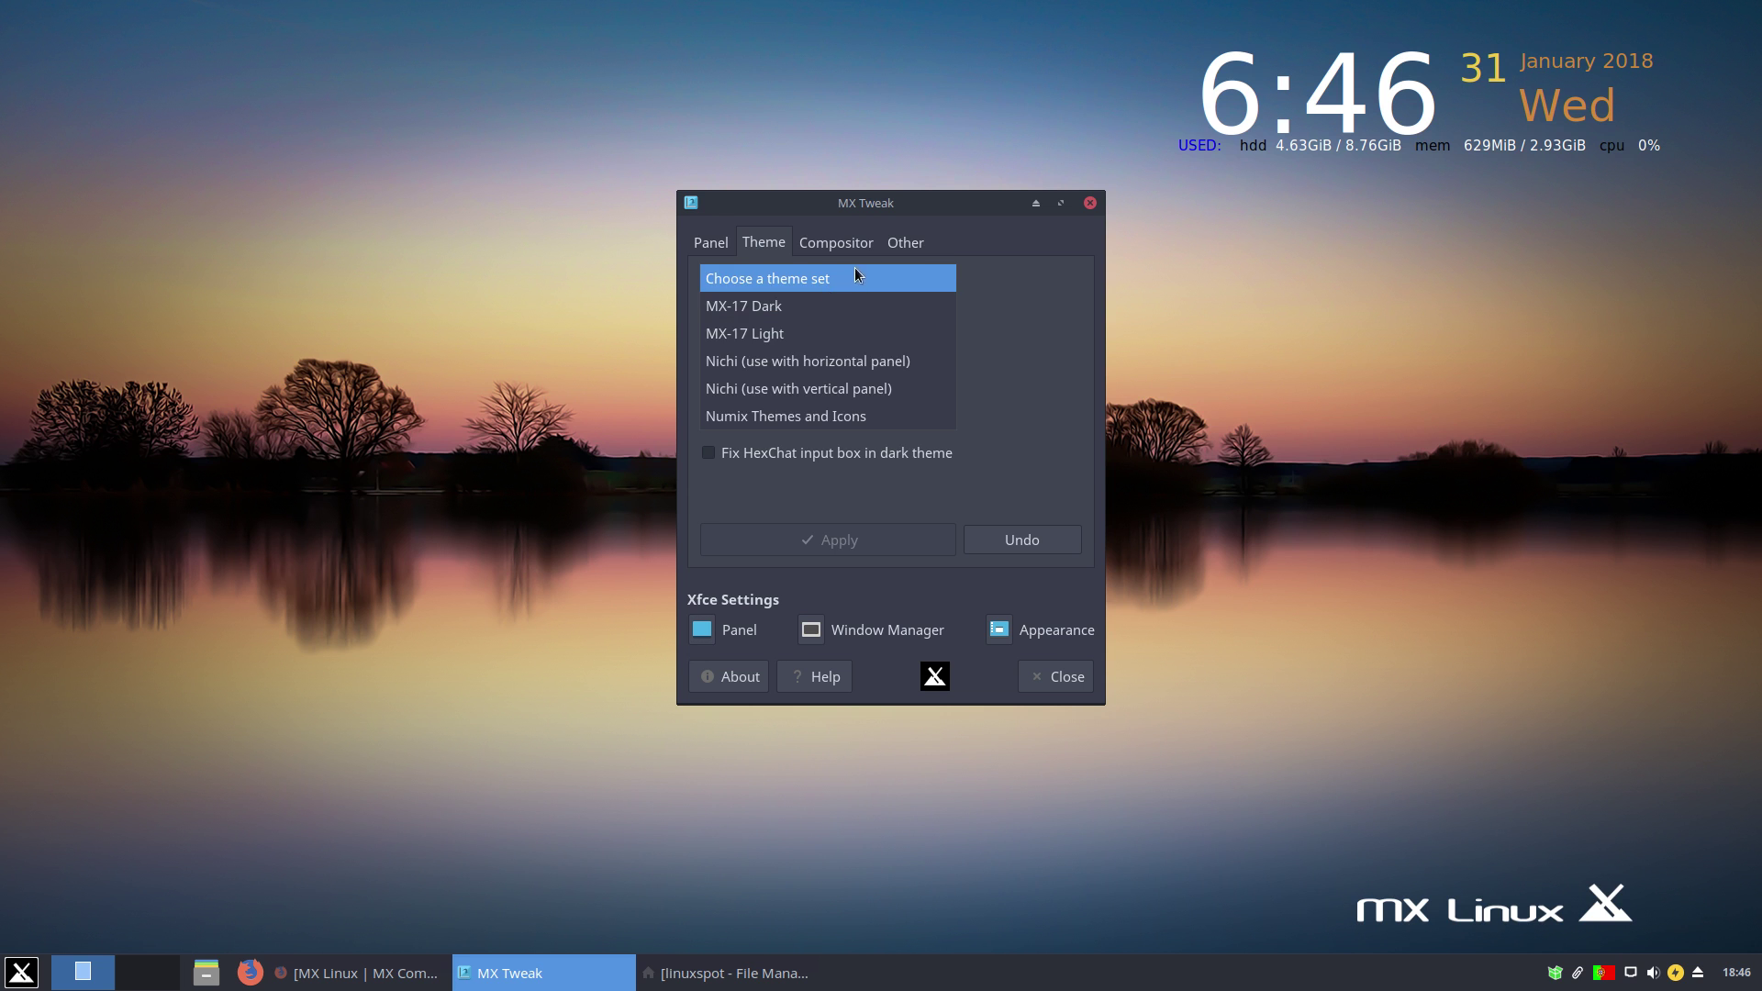
{"action": "left_click", "coordinate": [758, 417]}
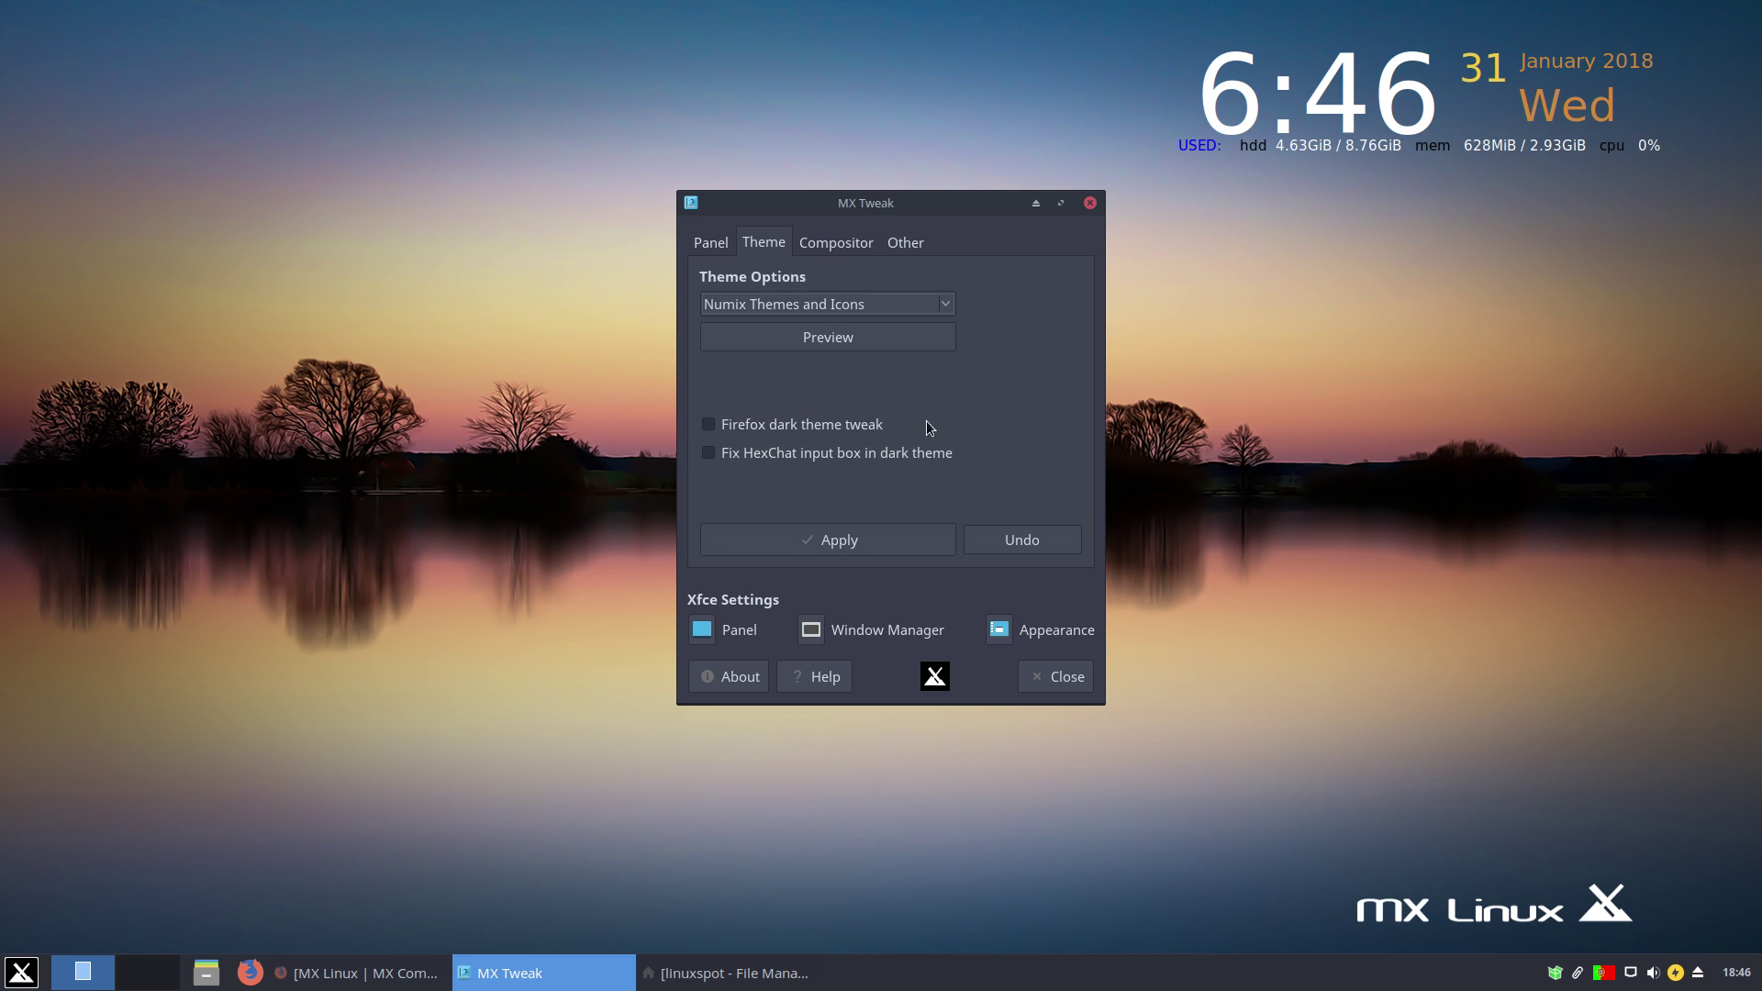
{"action": "left_click", "coordinate": [862, 543]}
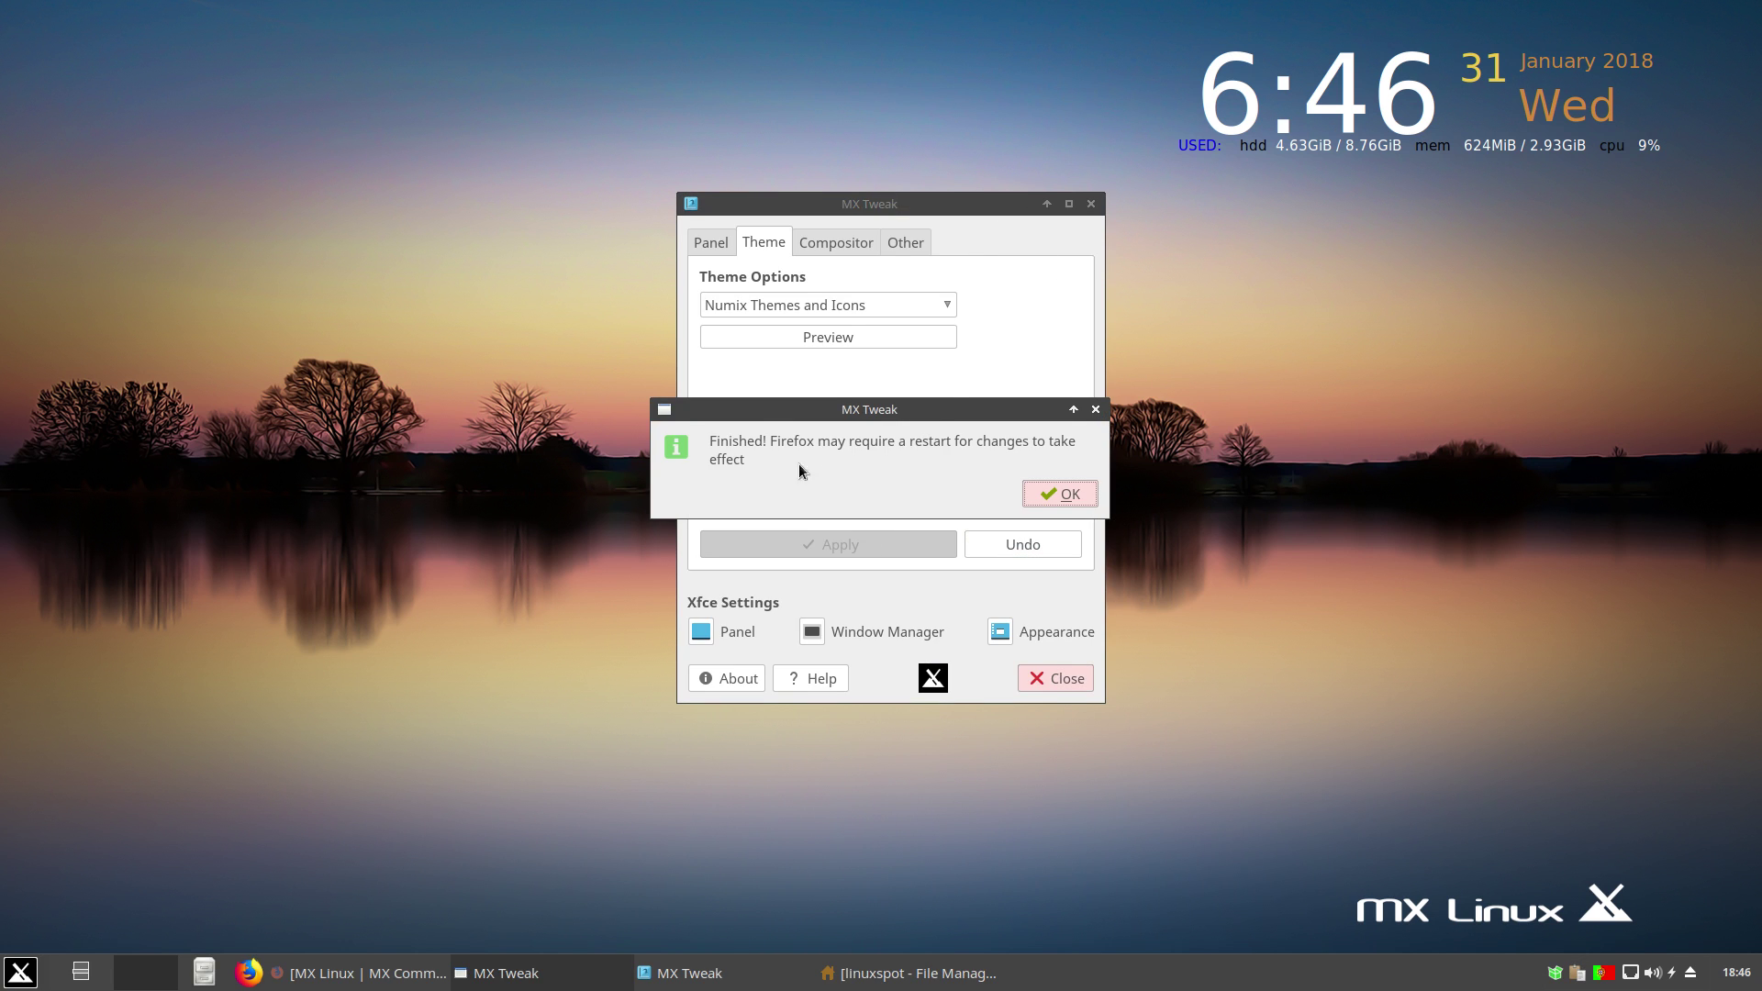
{"action": "left_click", "coordinate": [1058, 496]}
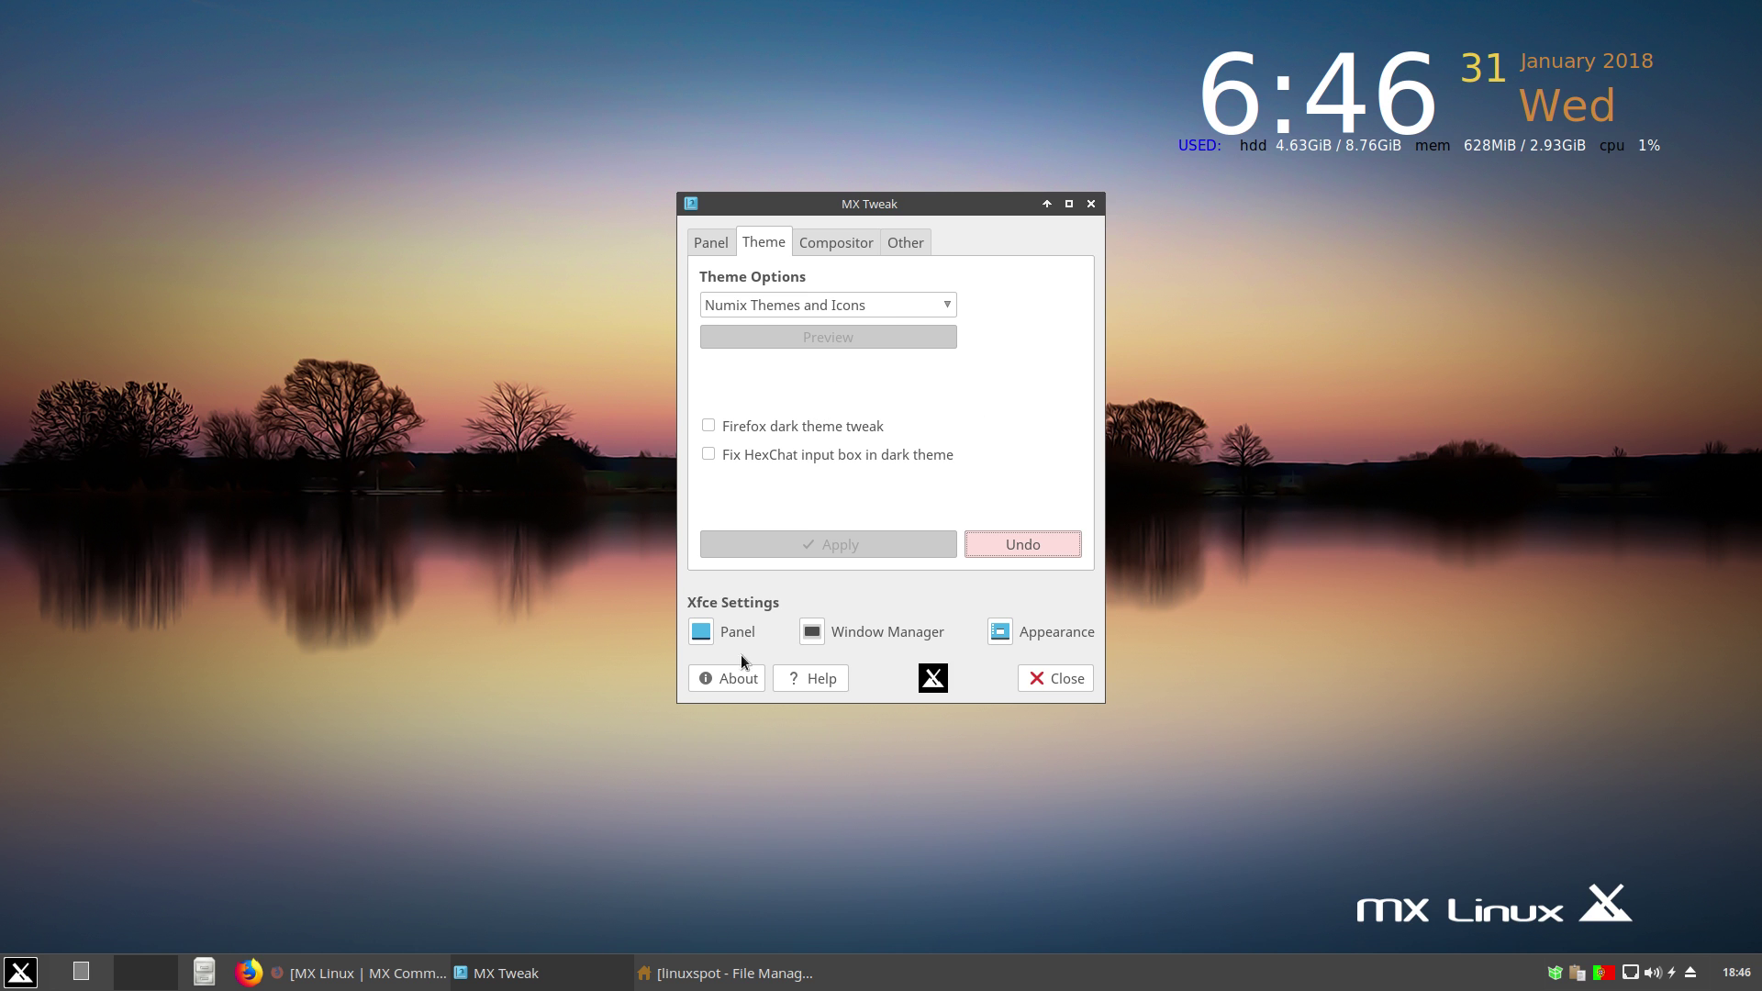
- Check how the browser, MX Tweak and file manager windows look under the applied theme
{"action": "left_click", "coordinate": [387, 973]}
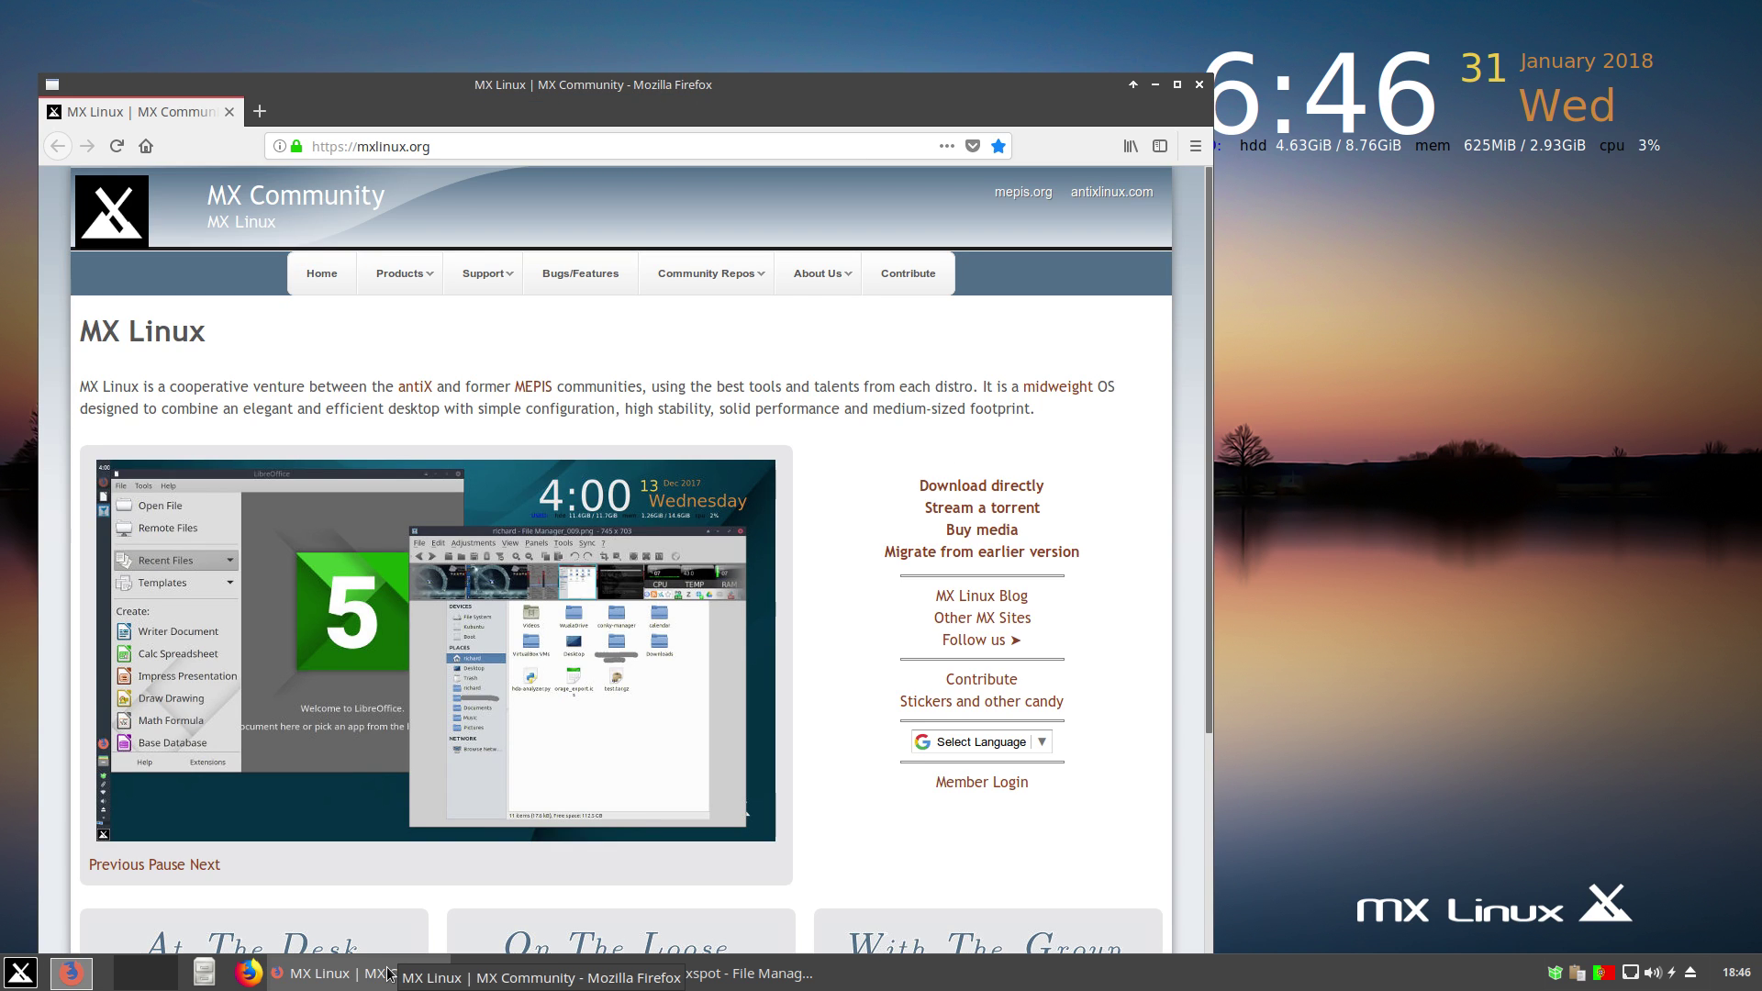
{"action": "left_click", "coordinate": [388, 973]}
{"action": "left_click", "coordinate": [553, 977]}
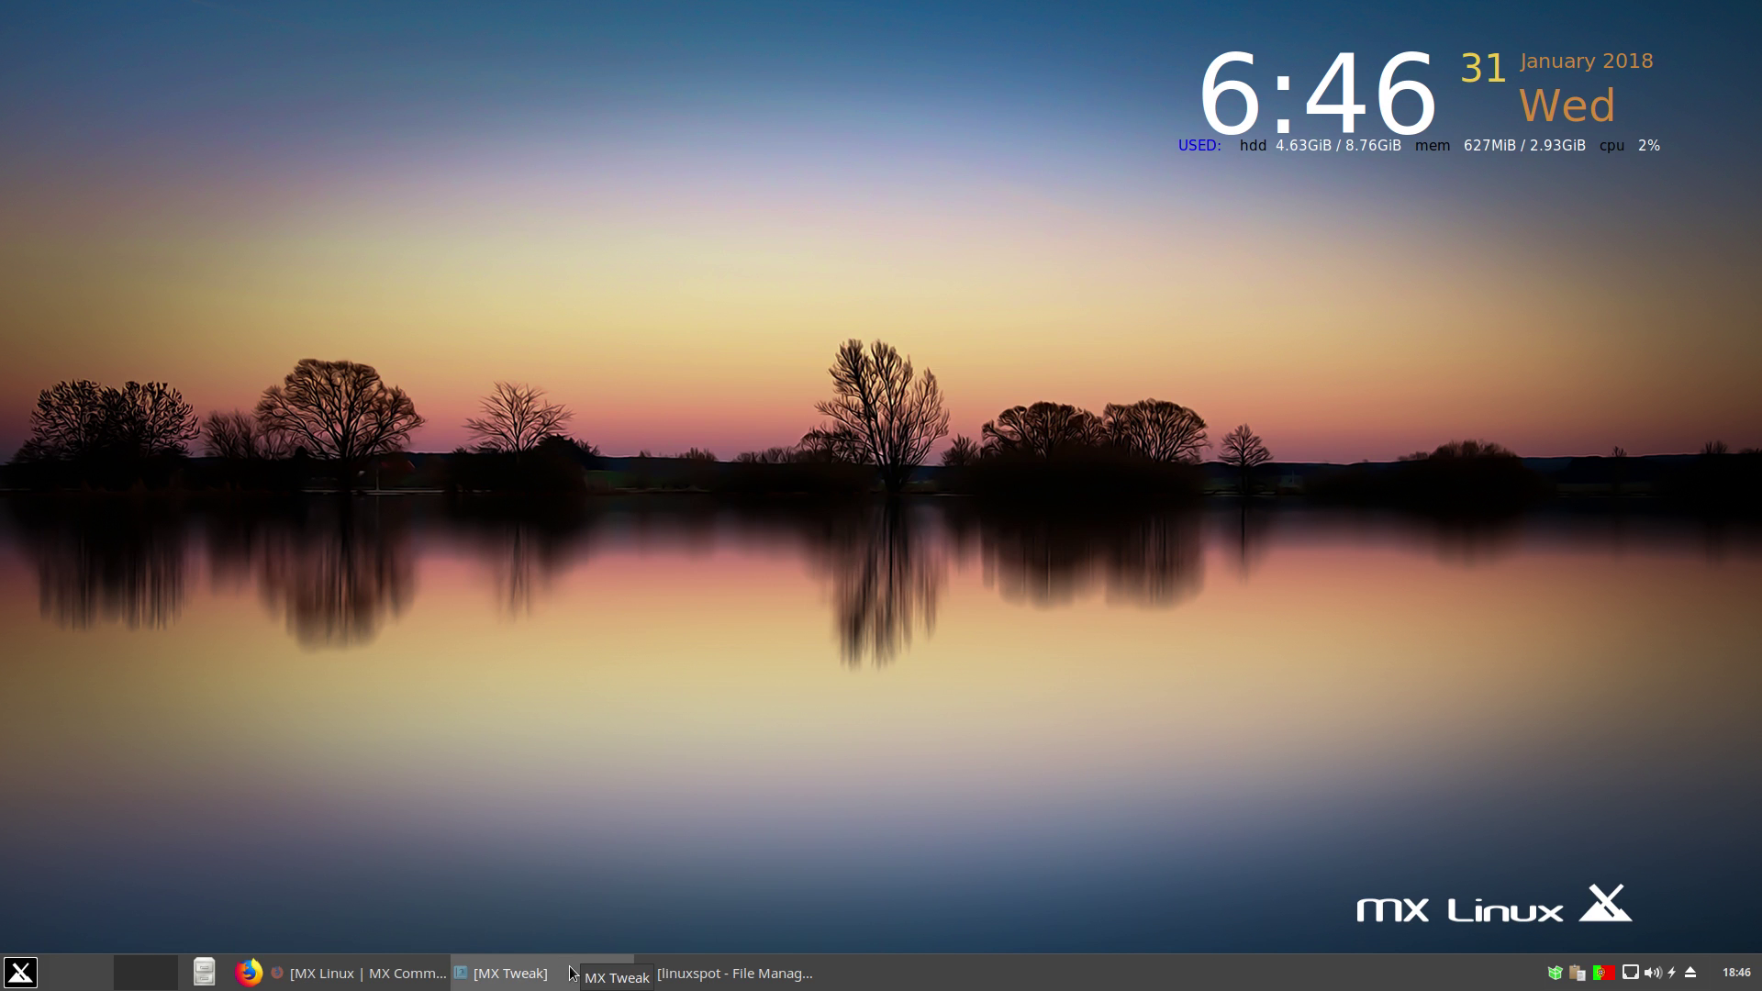
{"action": "left_click", "coordinate": [553, 977]}
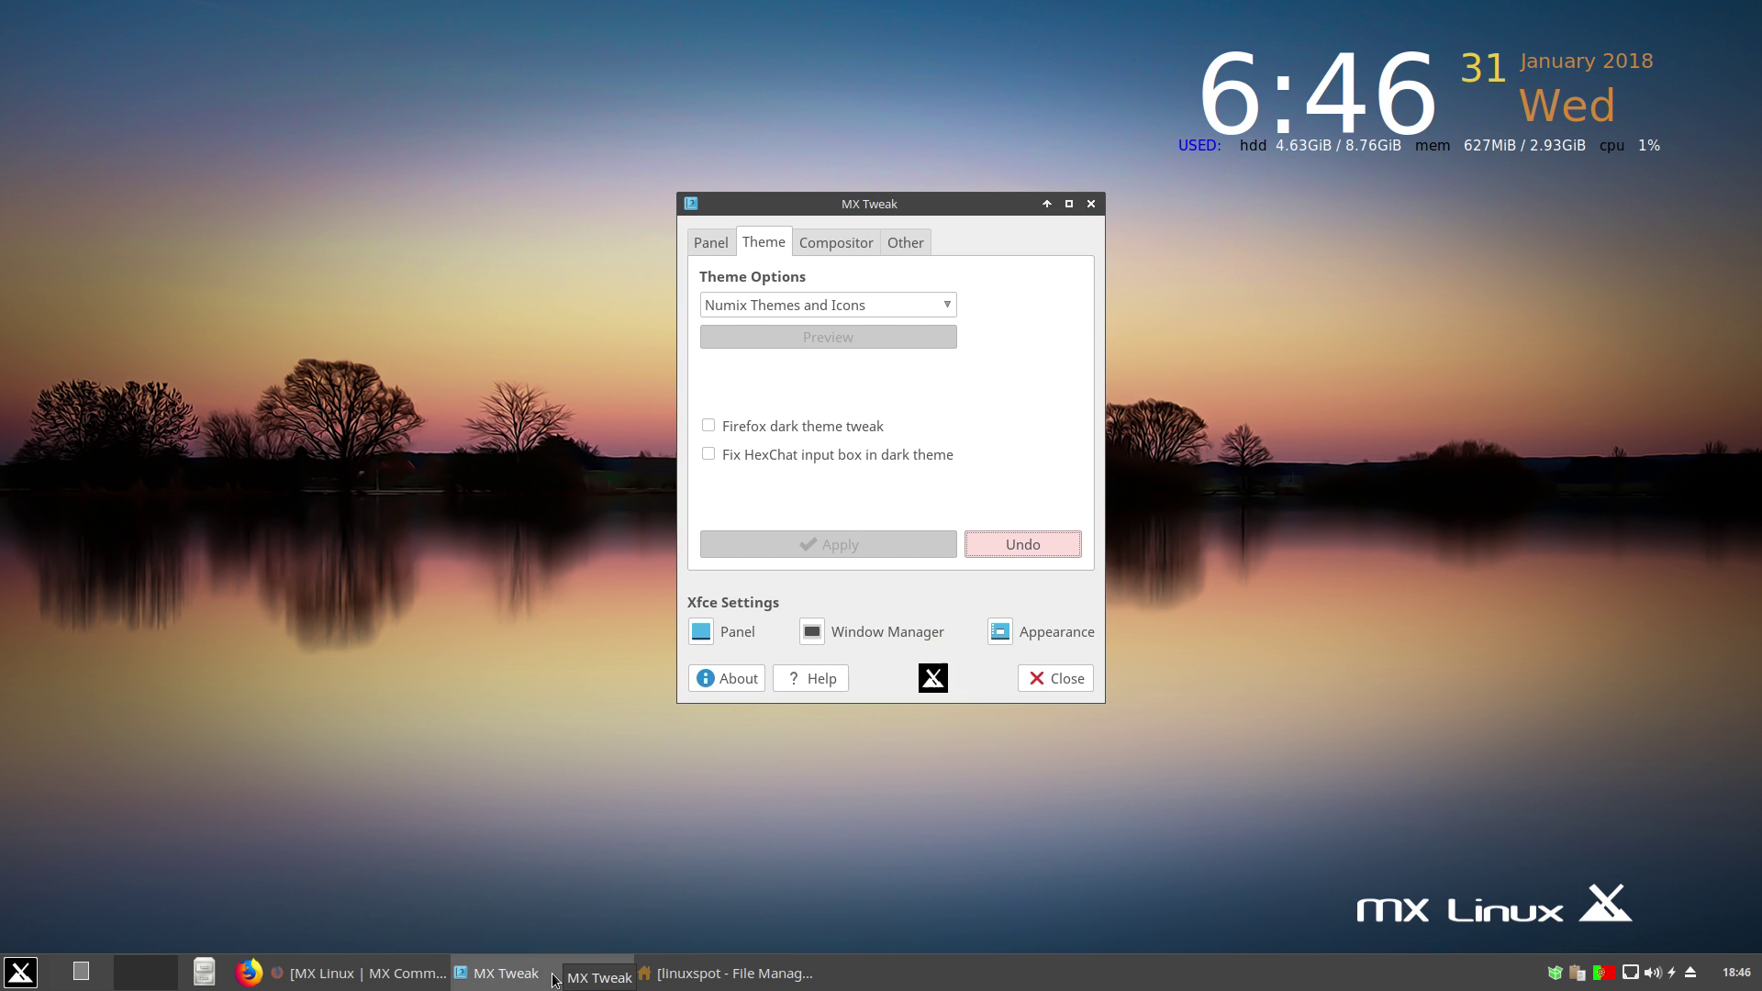
{"action": "left_click", "coordinate": [721, 976]}
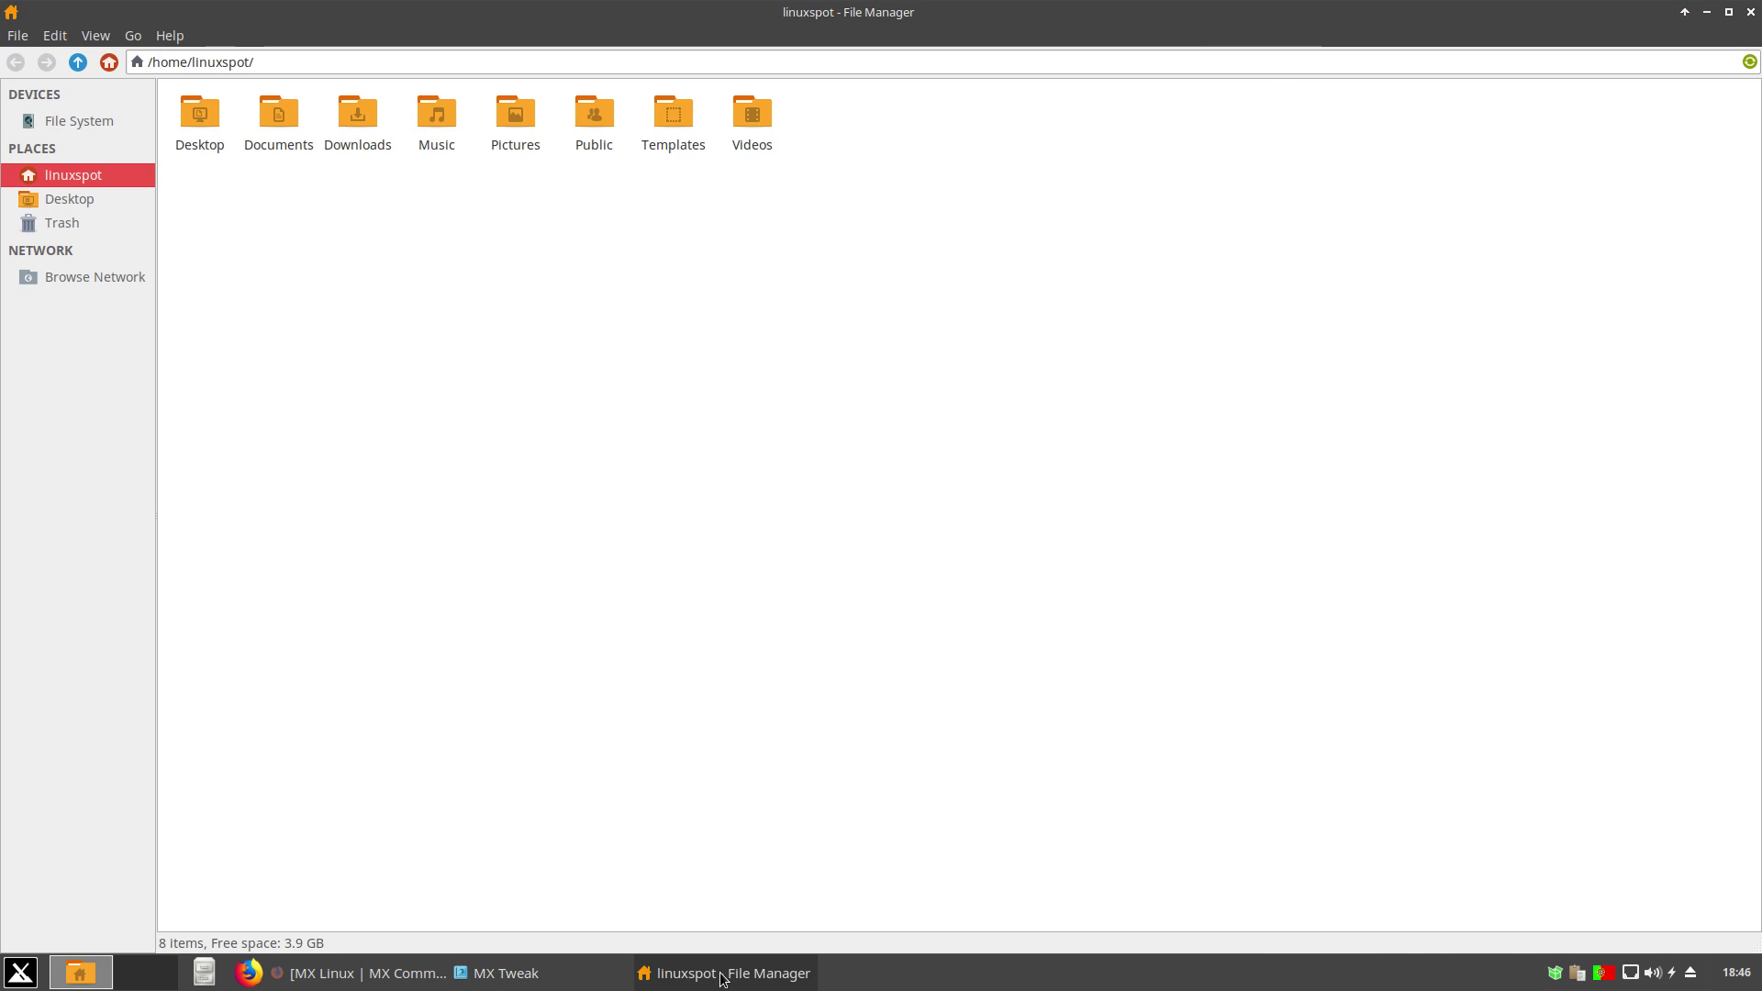
{"action": "left_click", "coordinate": [722, 976]}
- Apply the MX-17 Dark theme set again, acknowledge the notice and close MX Tweak
{"action": "left_click", "coordinate": [844, 303]}
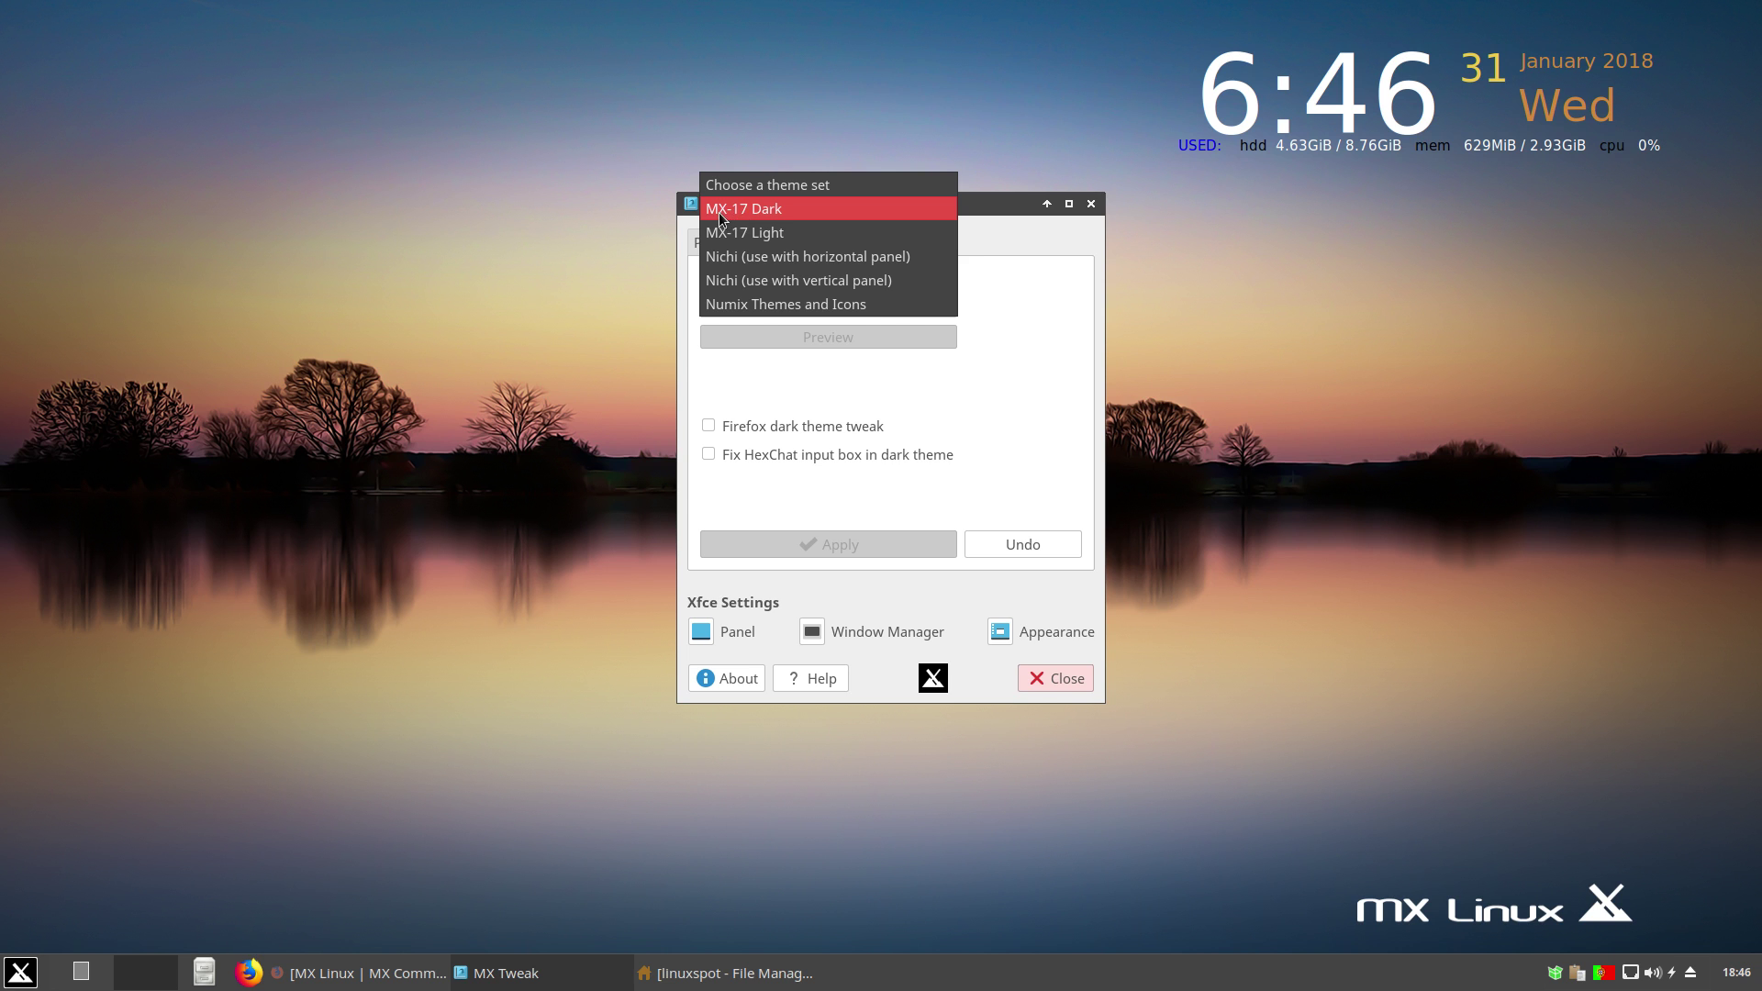
{"action": "left_click", "coordinate": [750, 208]}
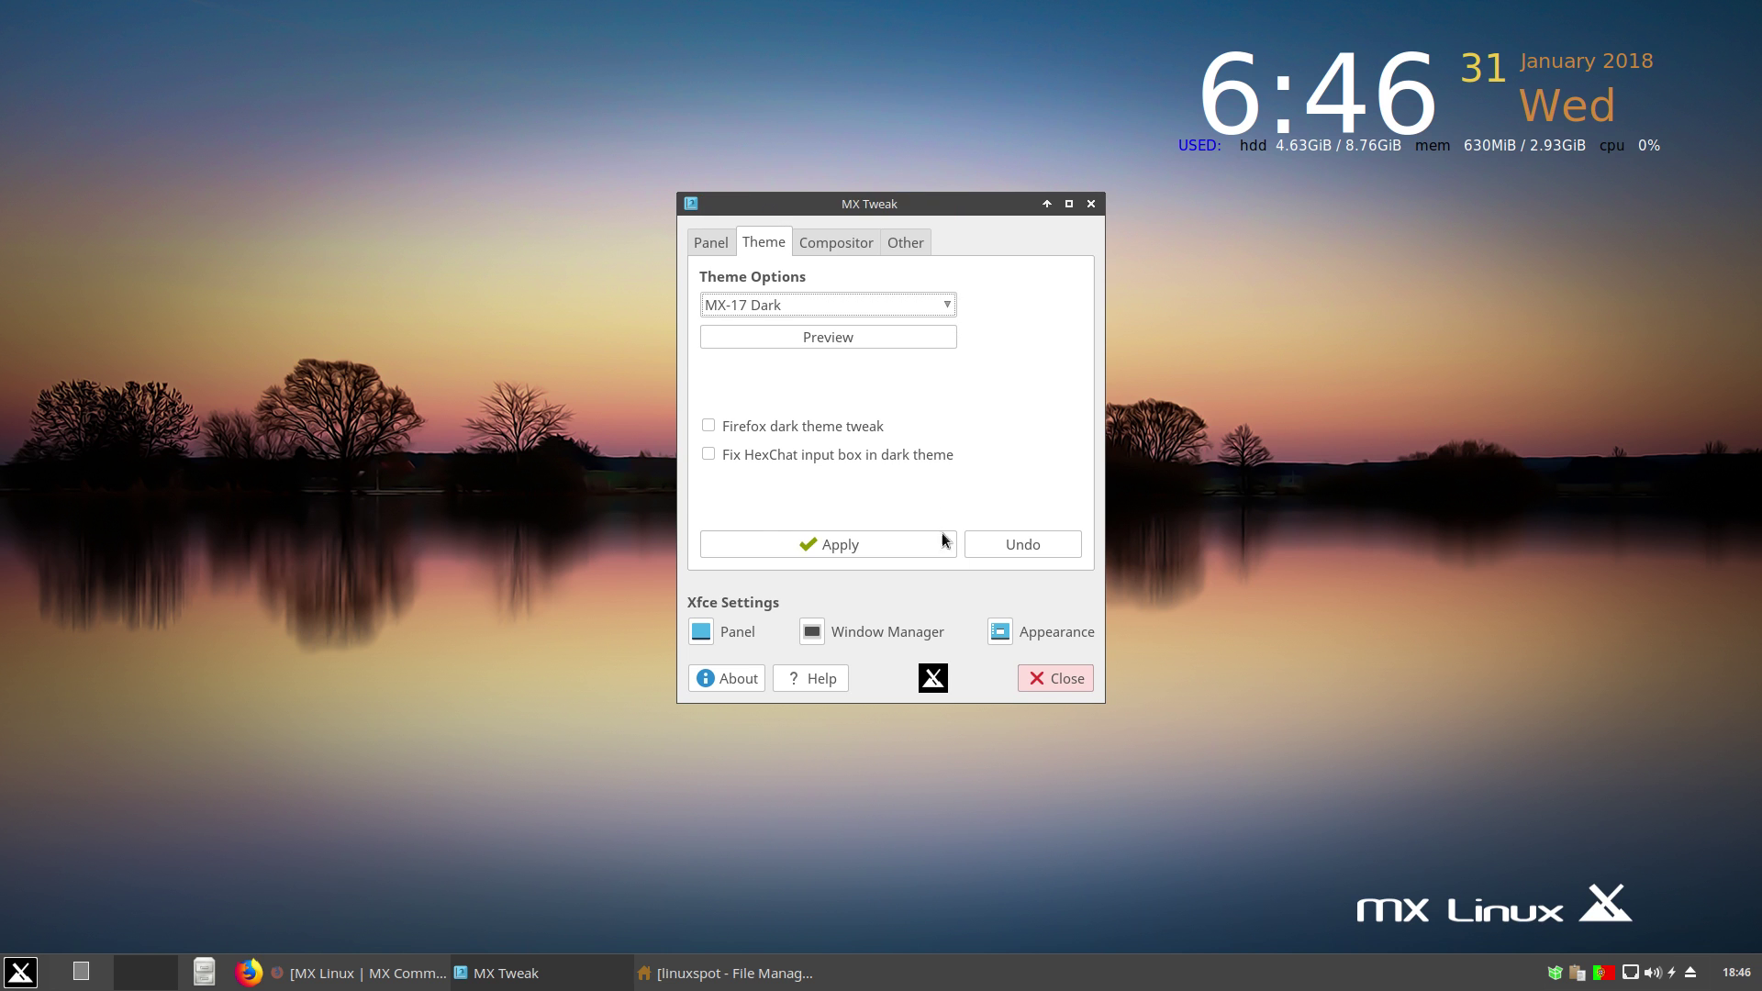
{"action": "left_click", "coordinate": [807, 545]}
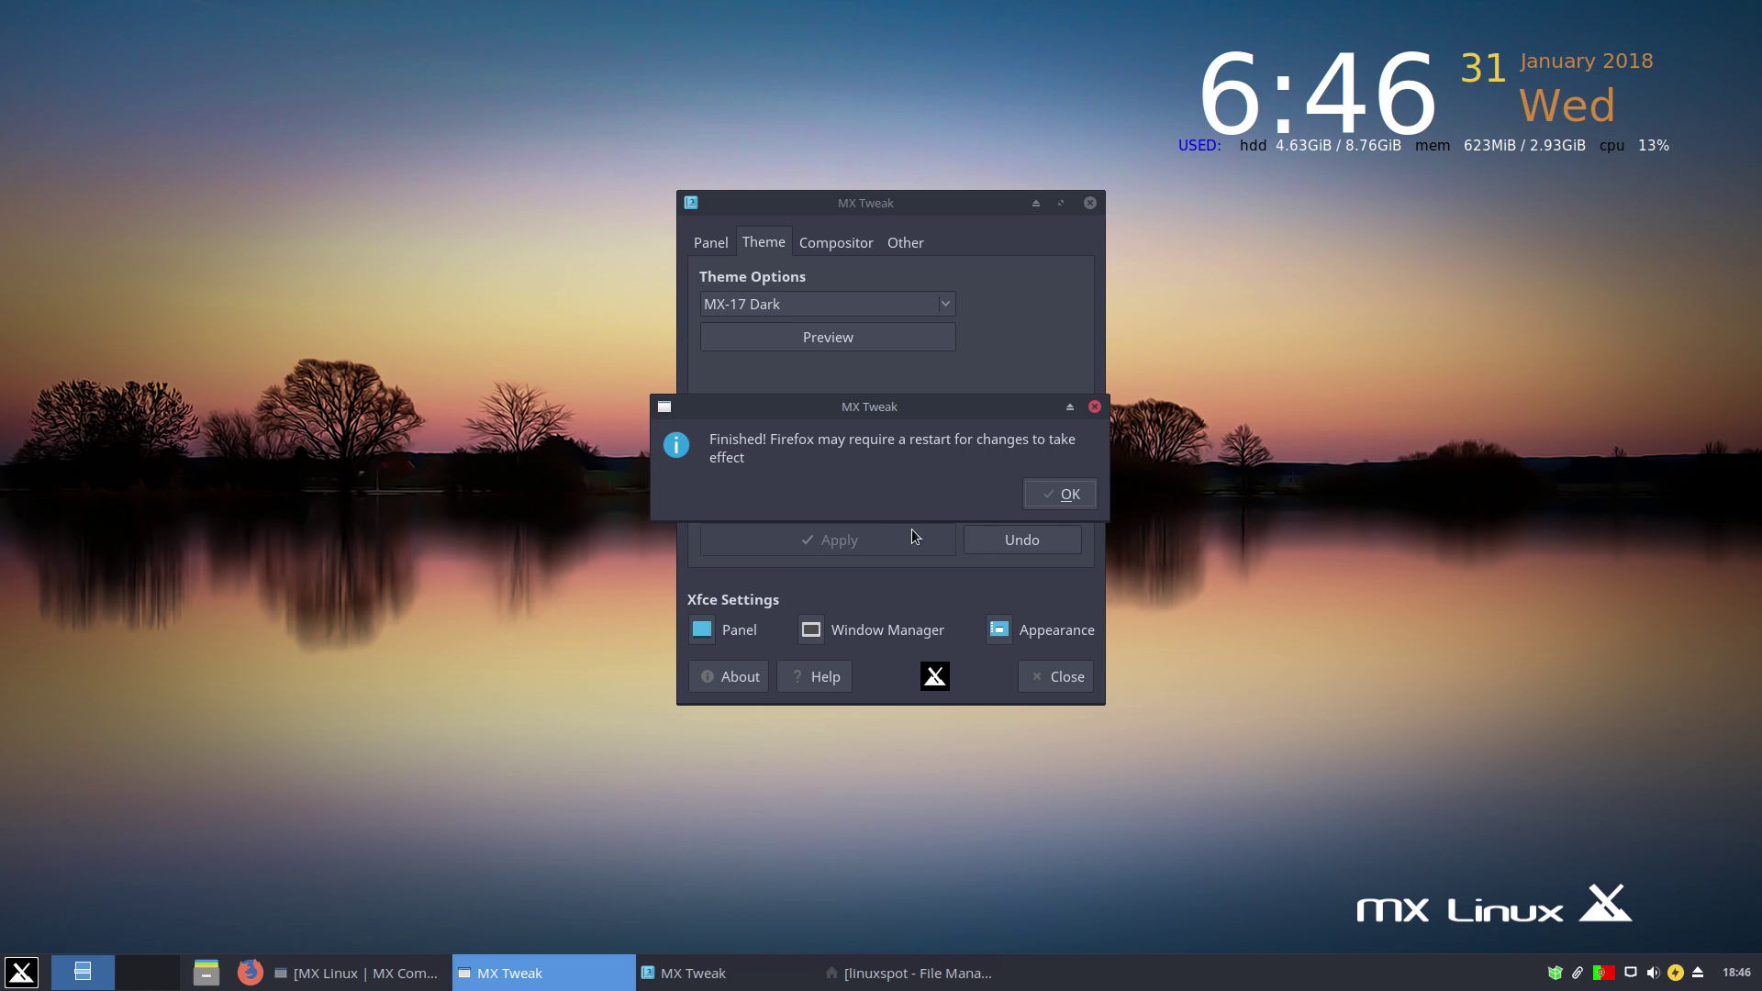
{"action": "left_click", "coordinate": [1069, 496]}
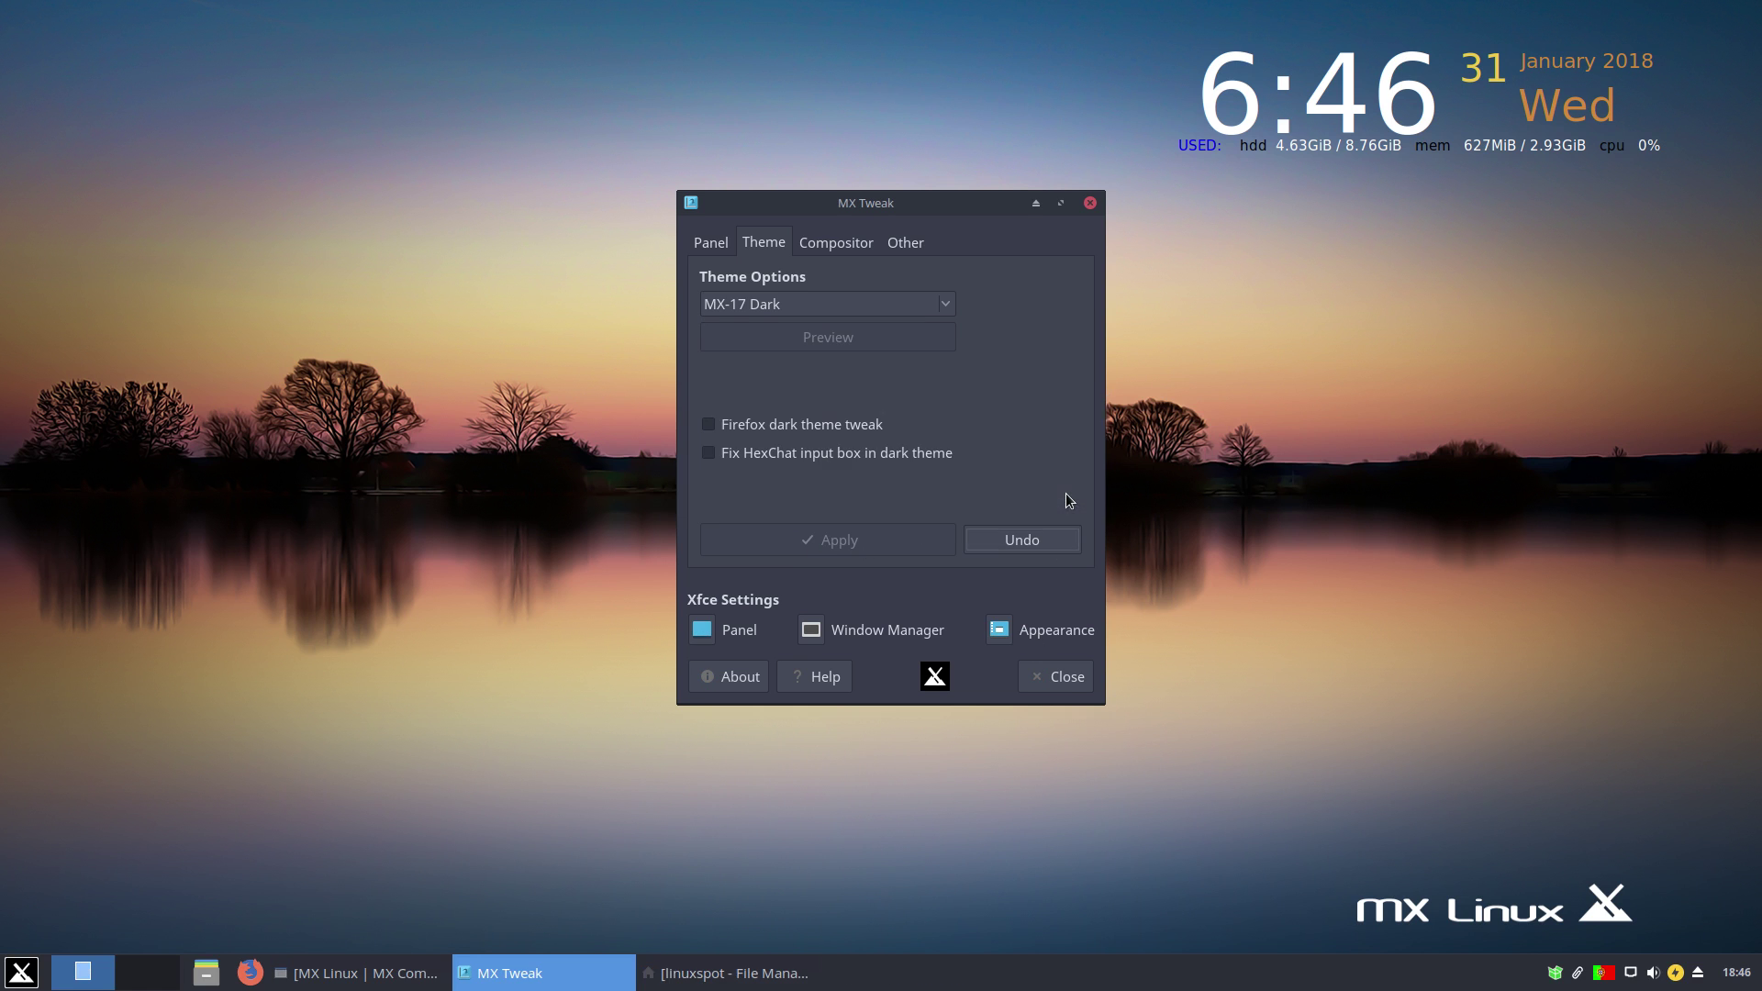
{"action": "left_click", "coordinate": [1065, 679]}
- Run Quick System Info from the MX Tools category, view its report and close the terminal
{"action": "left_click", "coordinate": [20, 982]}
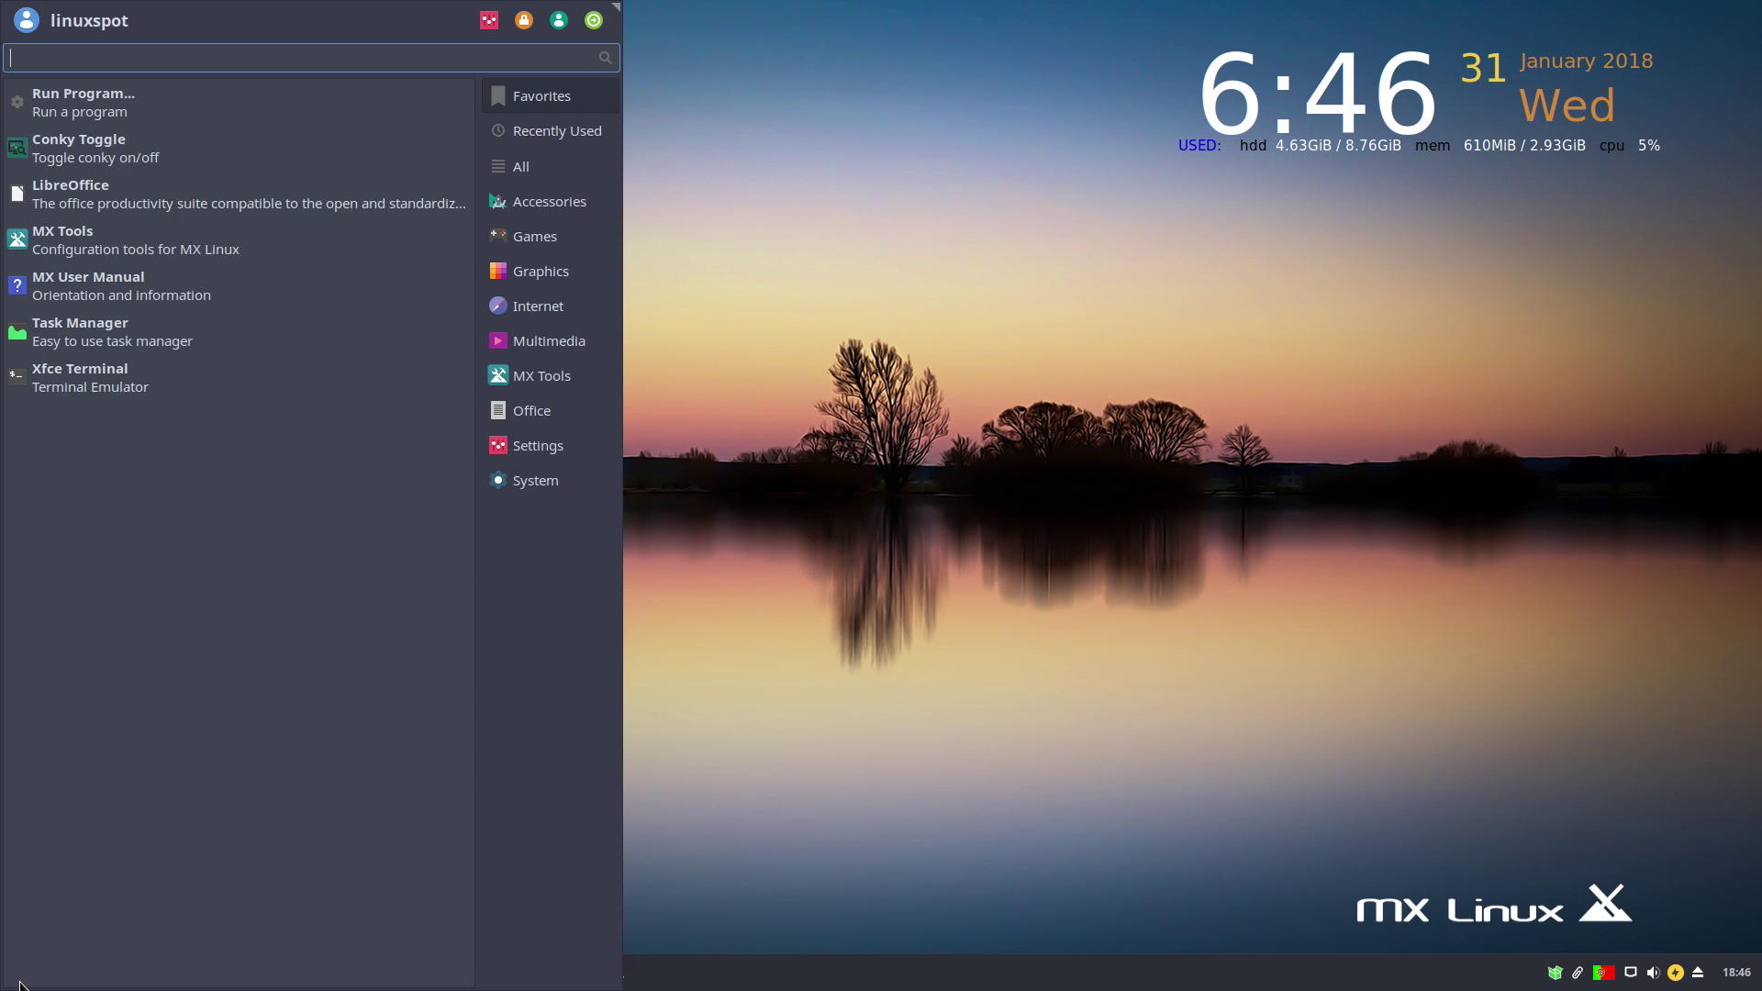
{"action": "left_click", "coordinate": [560, 388]}
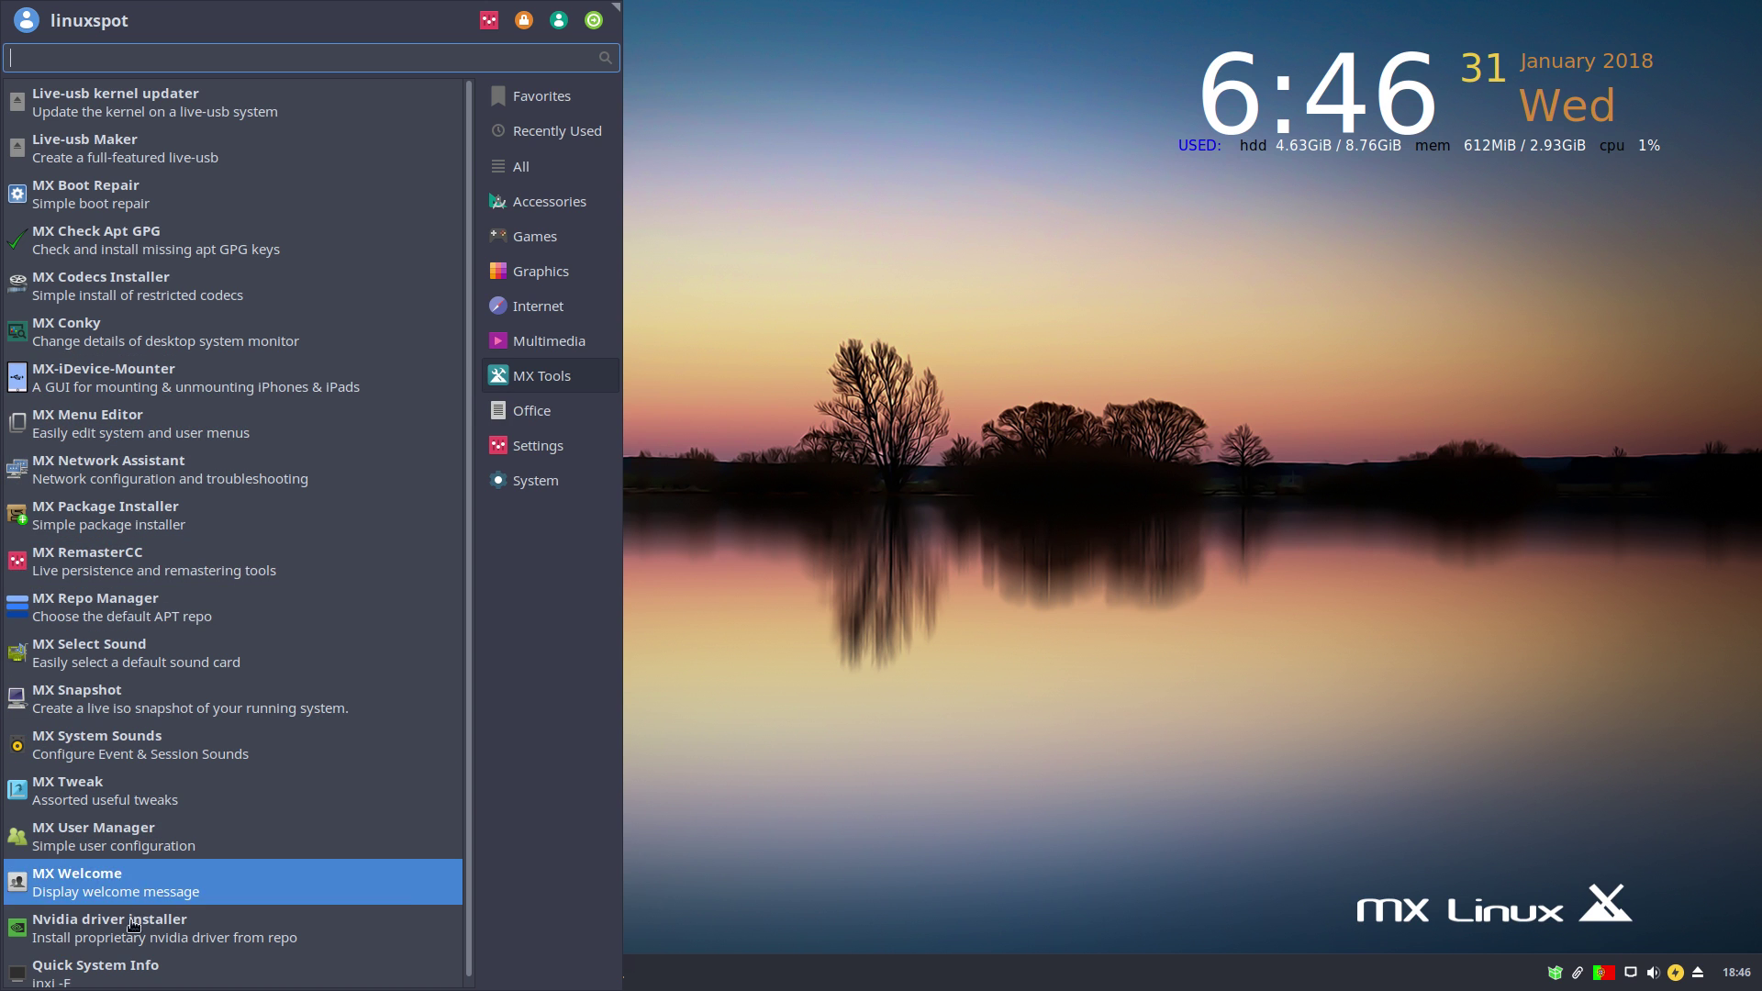
{"action": "left_click", "coordinate": [76, 978]}
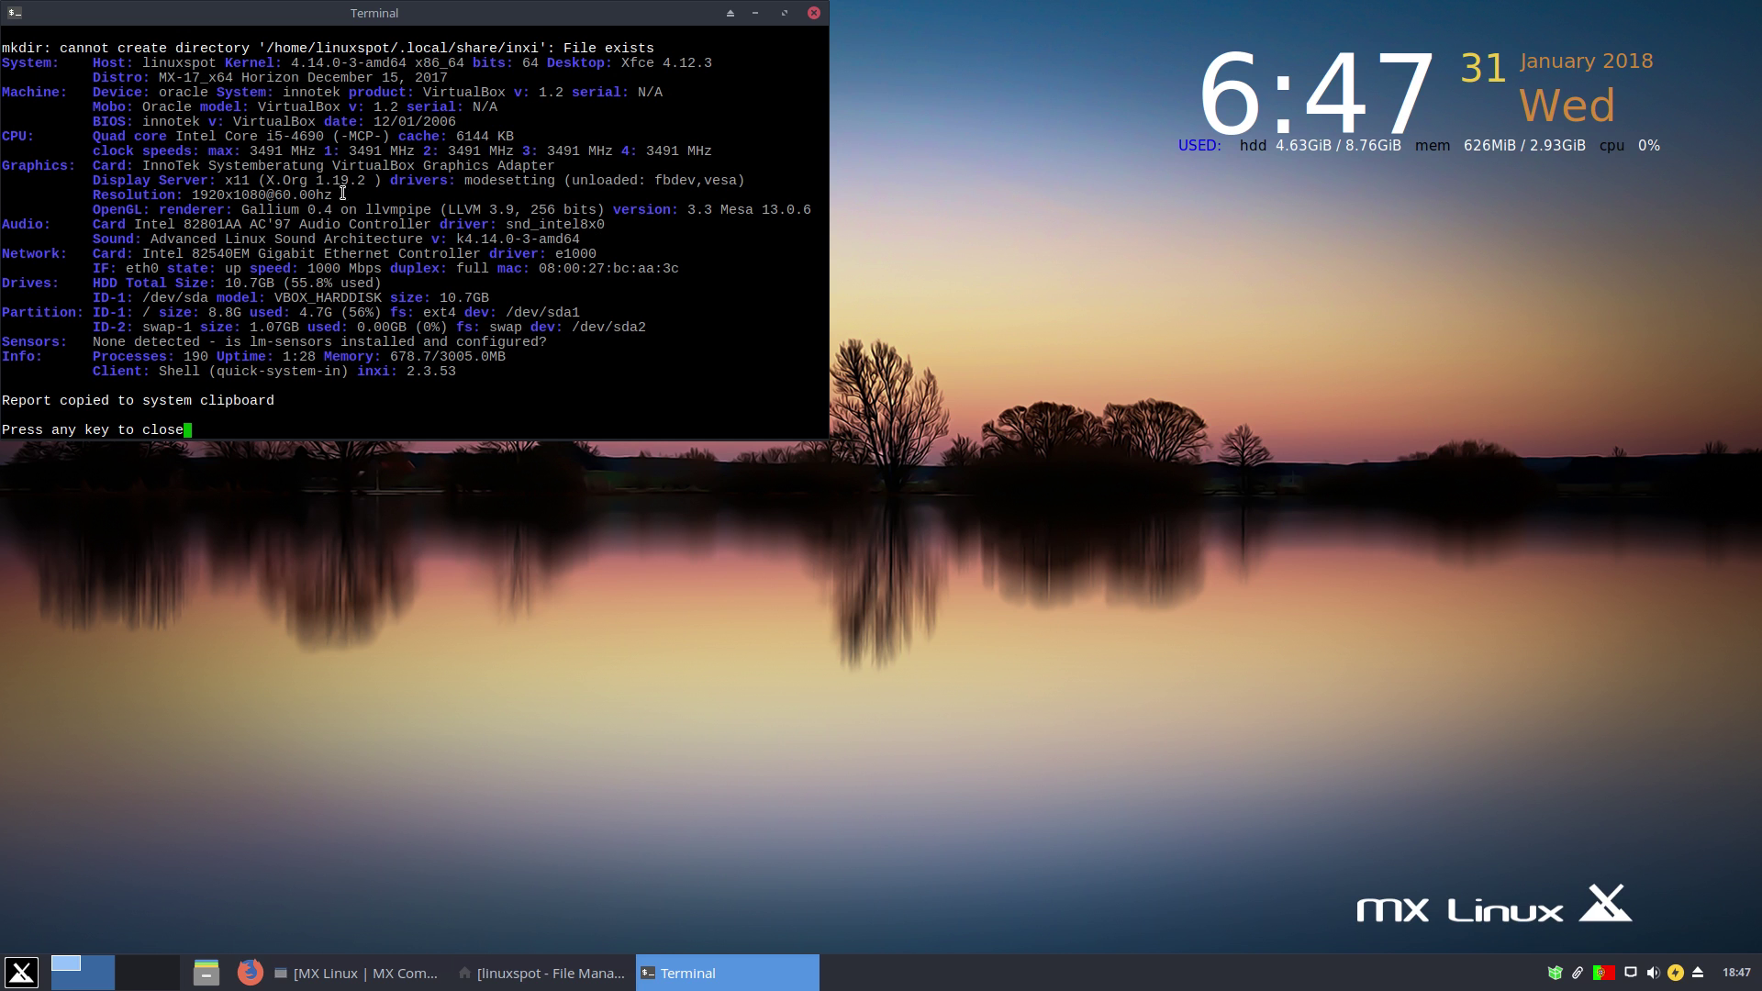
{"action": "left_click", "coordinate": [813, 16]}
- Browse the Accessories applications and switch the desktop conky off with Conky Toggle
{"action": "left_click", "coordinate": [21, 972]}
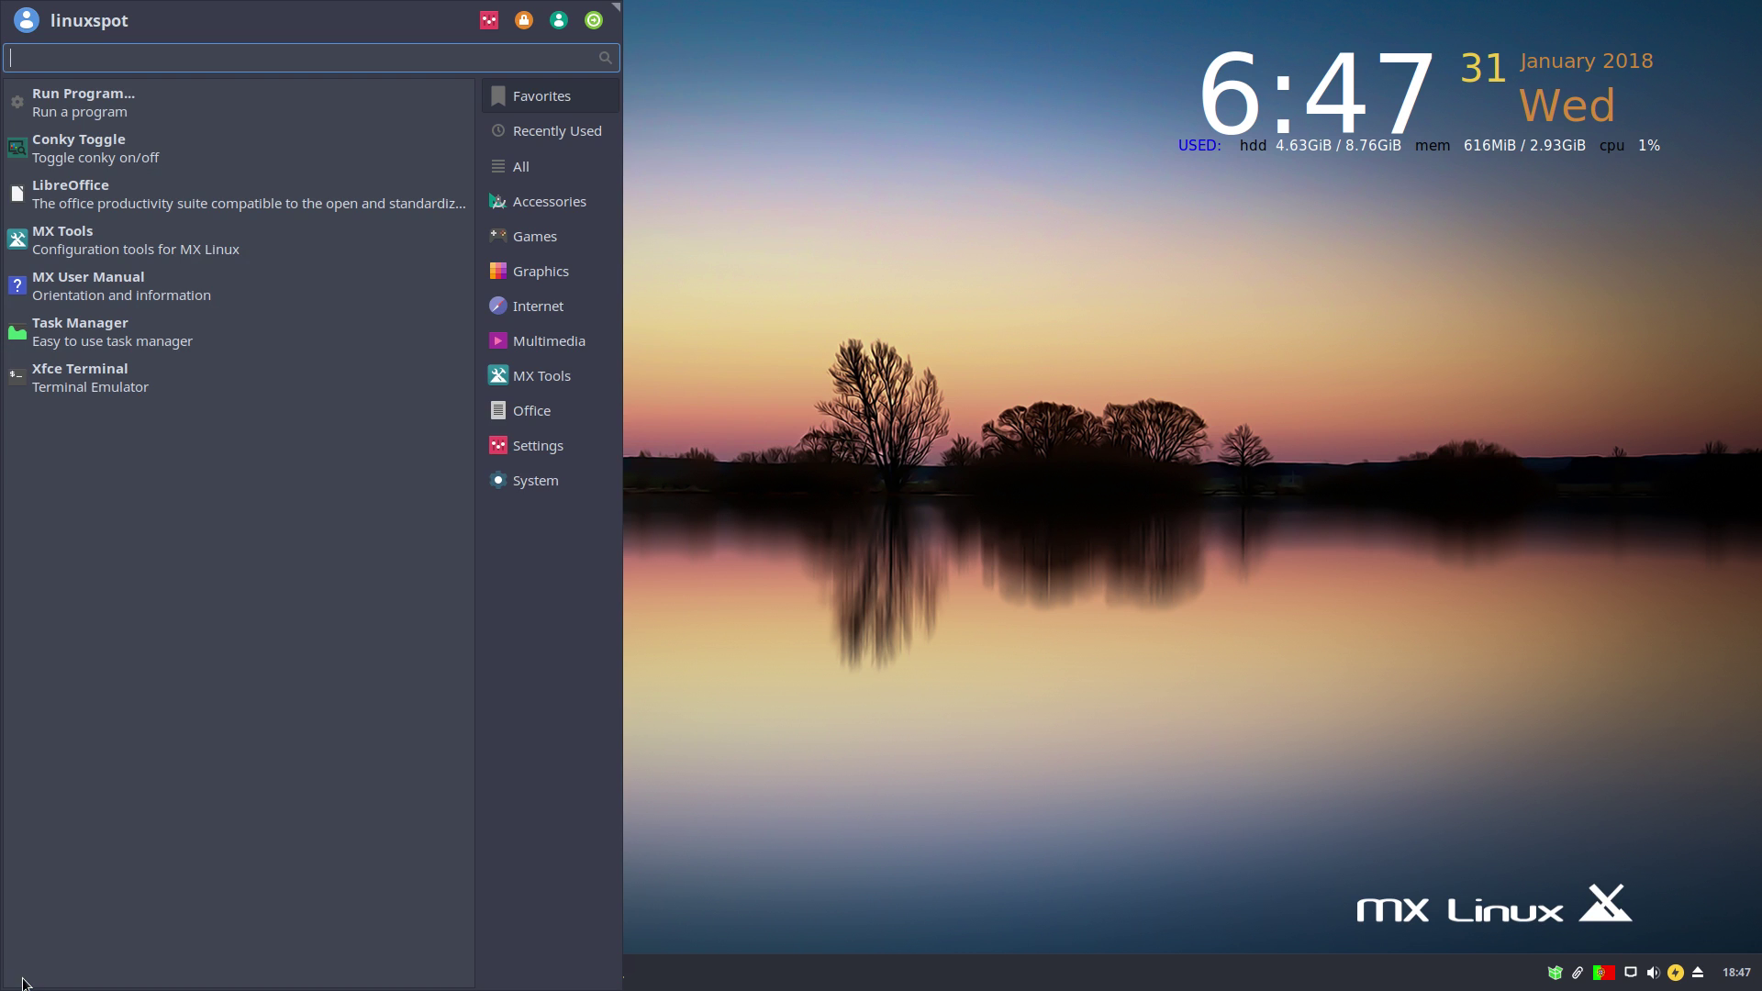
{"action": "left_click", "coordinate": [560, 204]}
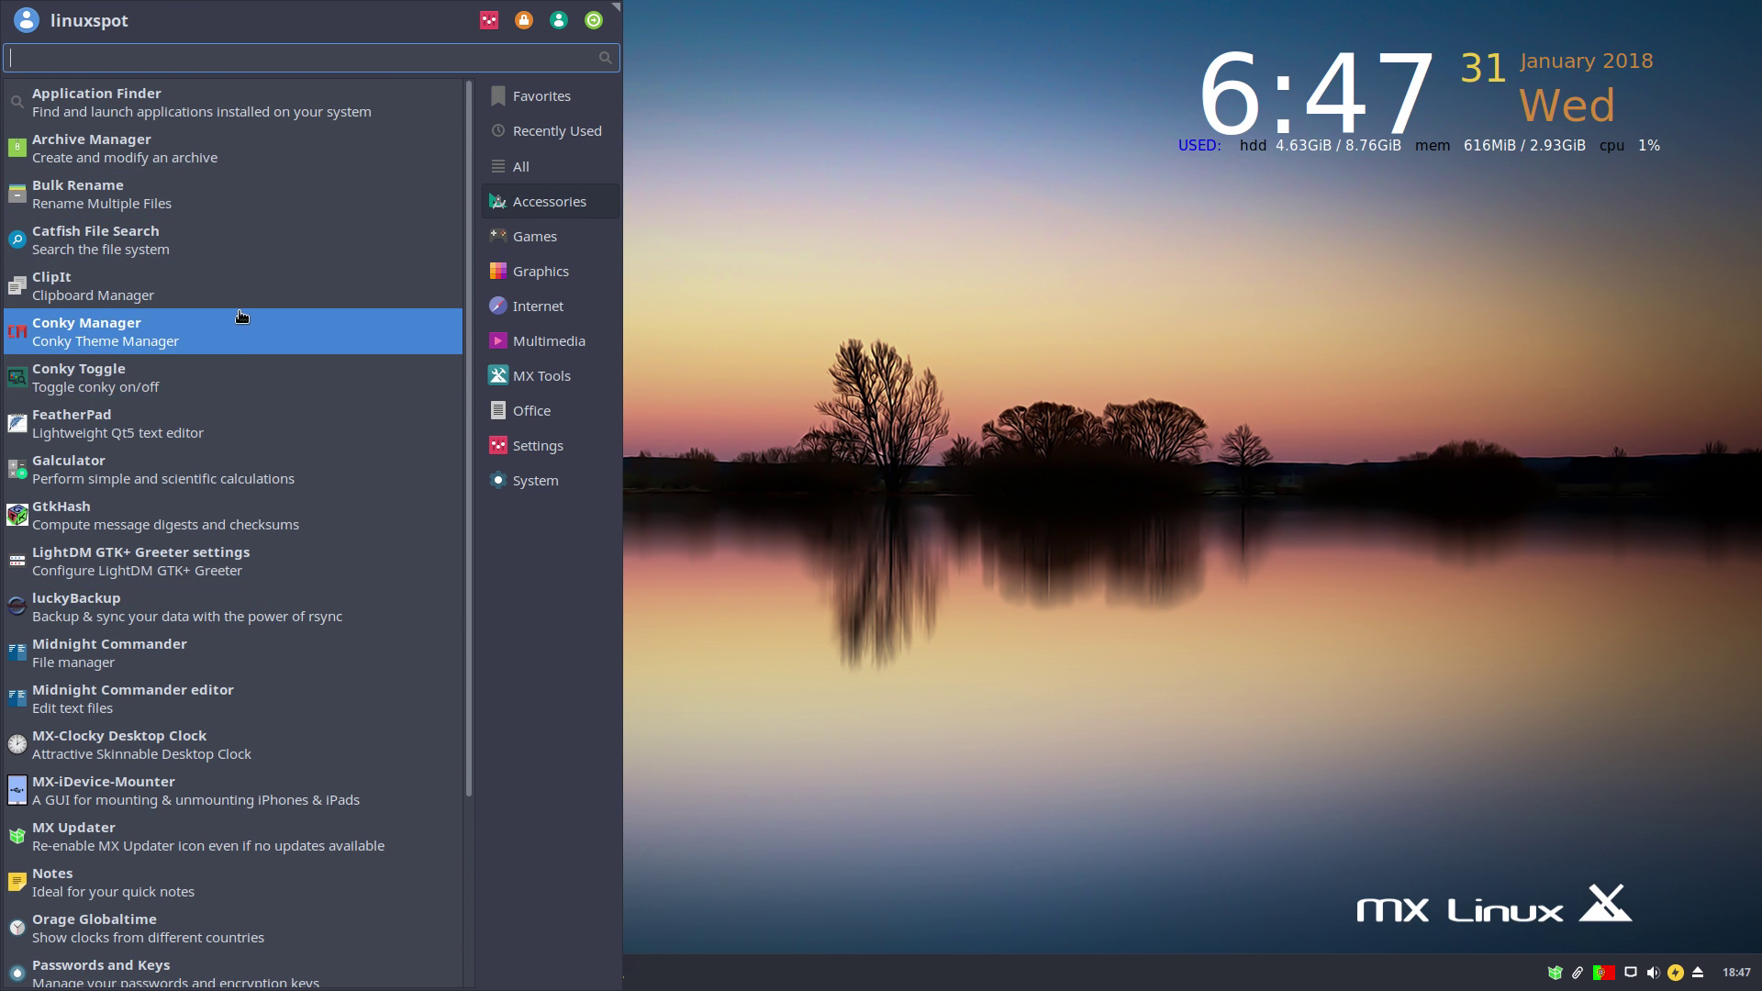
{"action": "scroll", "coordinate": [246, 551], "scroll_direction": "down", "scroll_amount": 4}
{"action": "scroll", "coordinate": [244, 621], "scroll_direction": "up", "scroll_amount": 3}
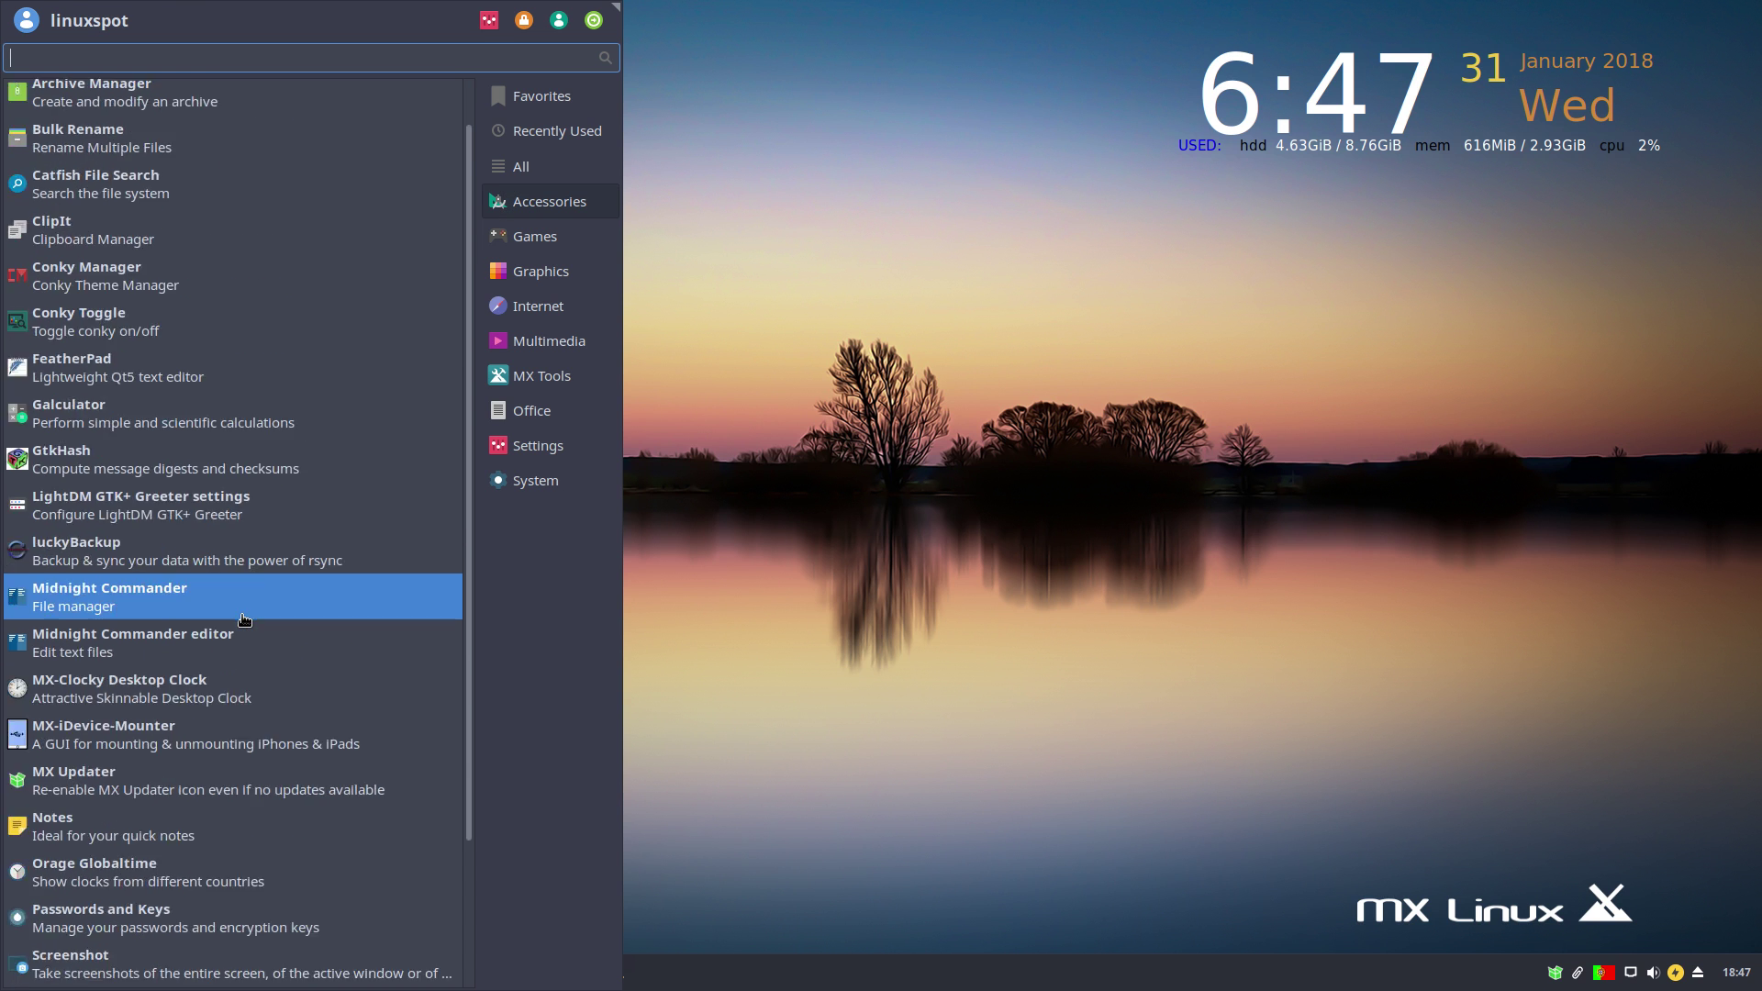
{"action": "scroll", "coordinate": [244, 620], "scroll_direction": "up", "scroll_amount": 1}
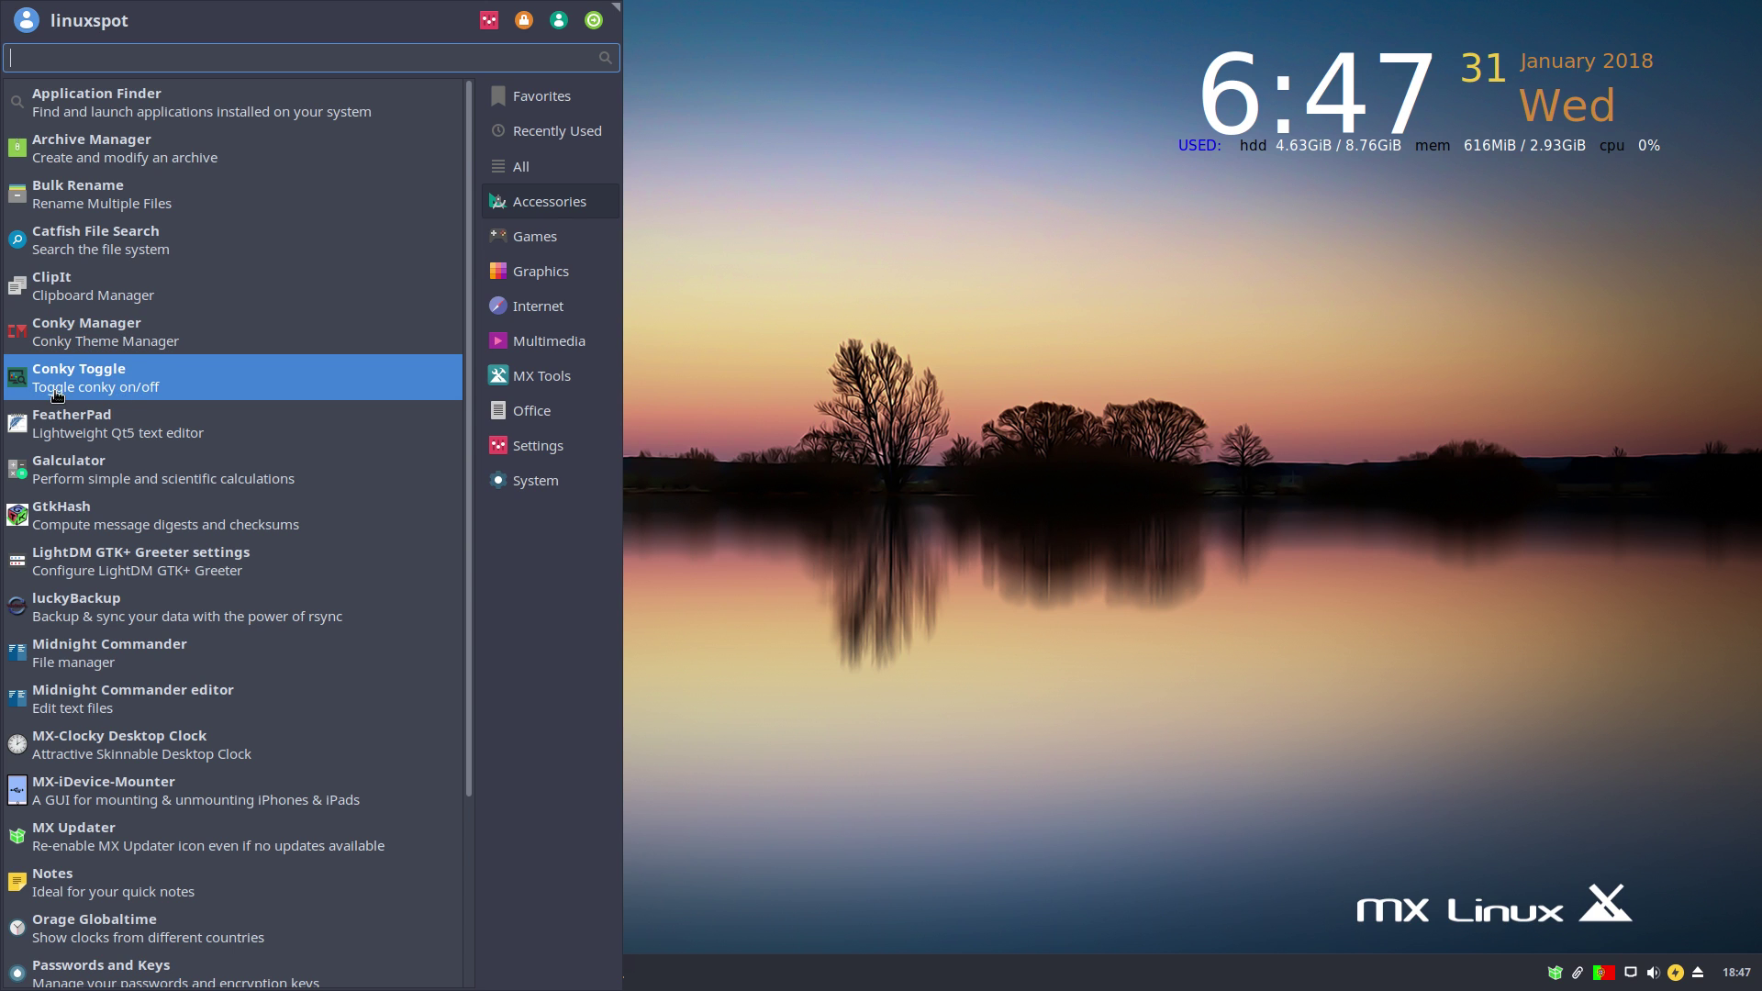
{"action": "left_click", "coordinate": [103, 387]}
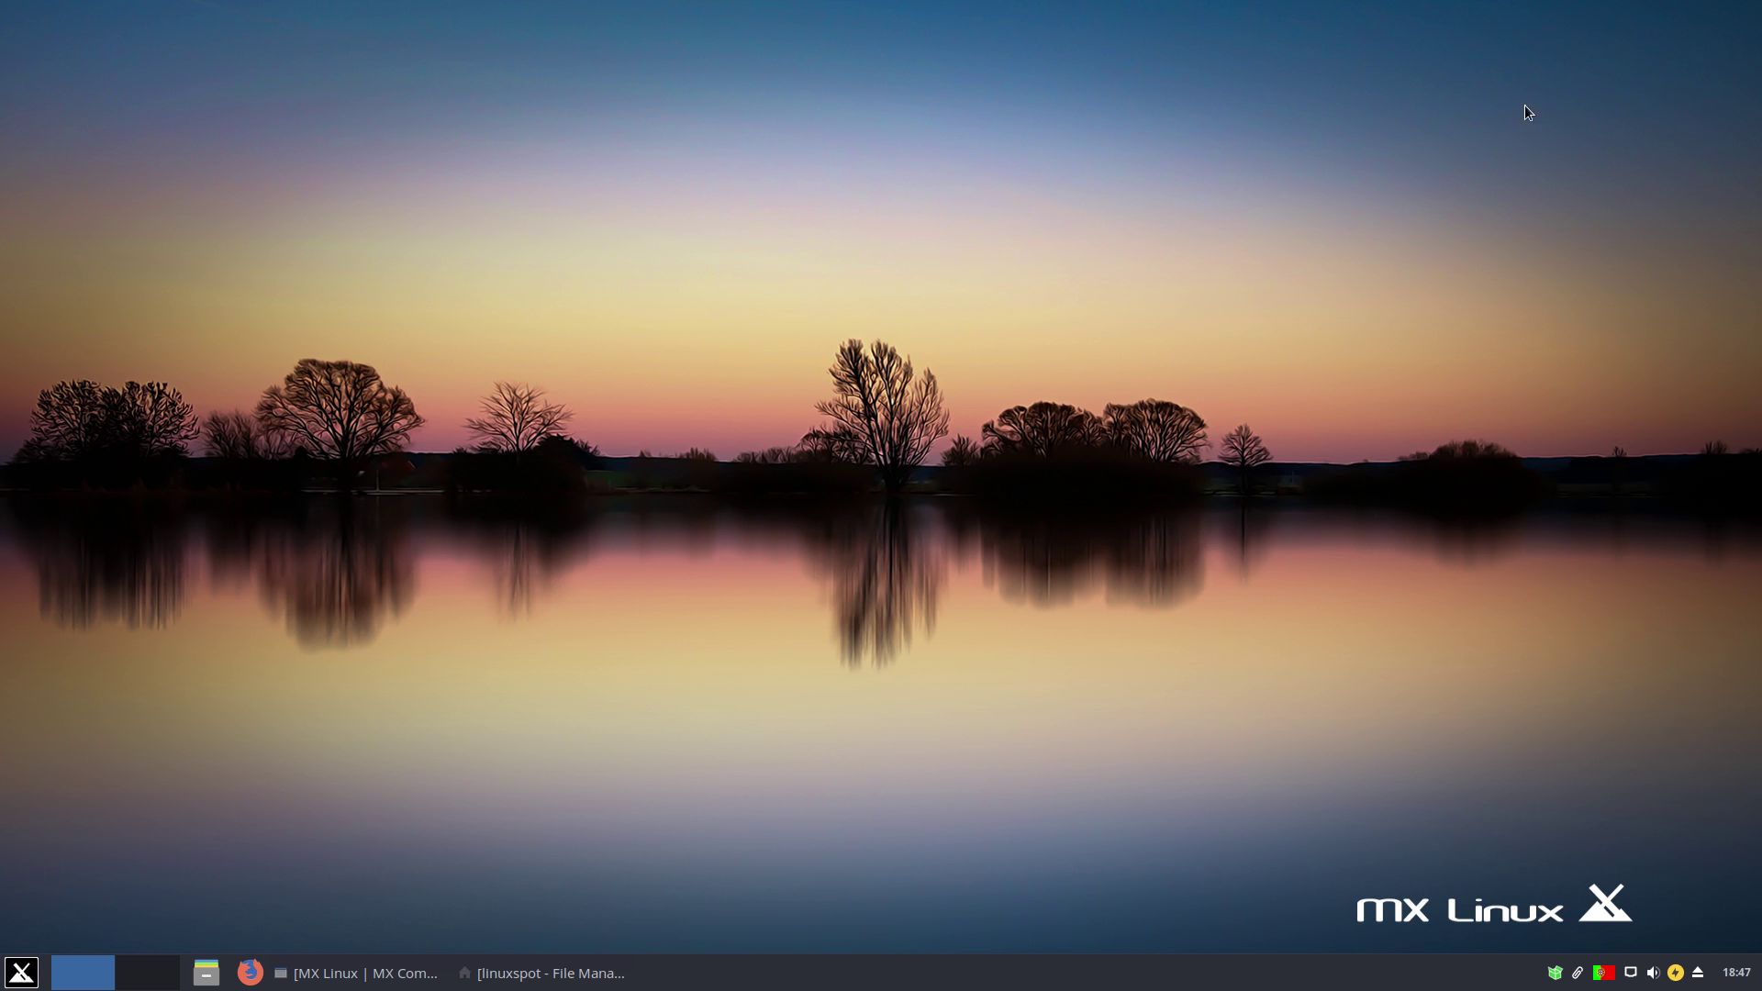
- Switch the desktop conky back on with Conky Toggle from the Accessories category
{"action": "left_click", "coordinate": [26, 976]}
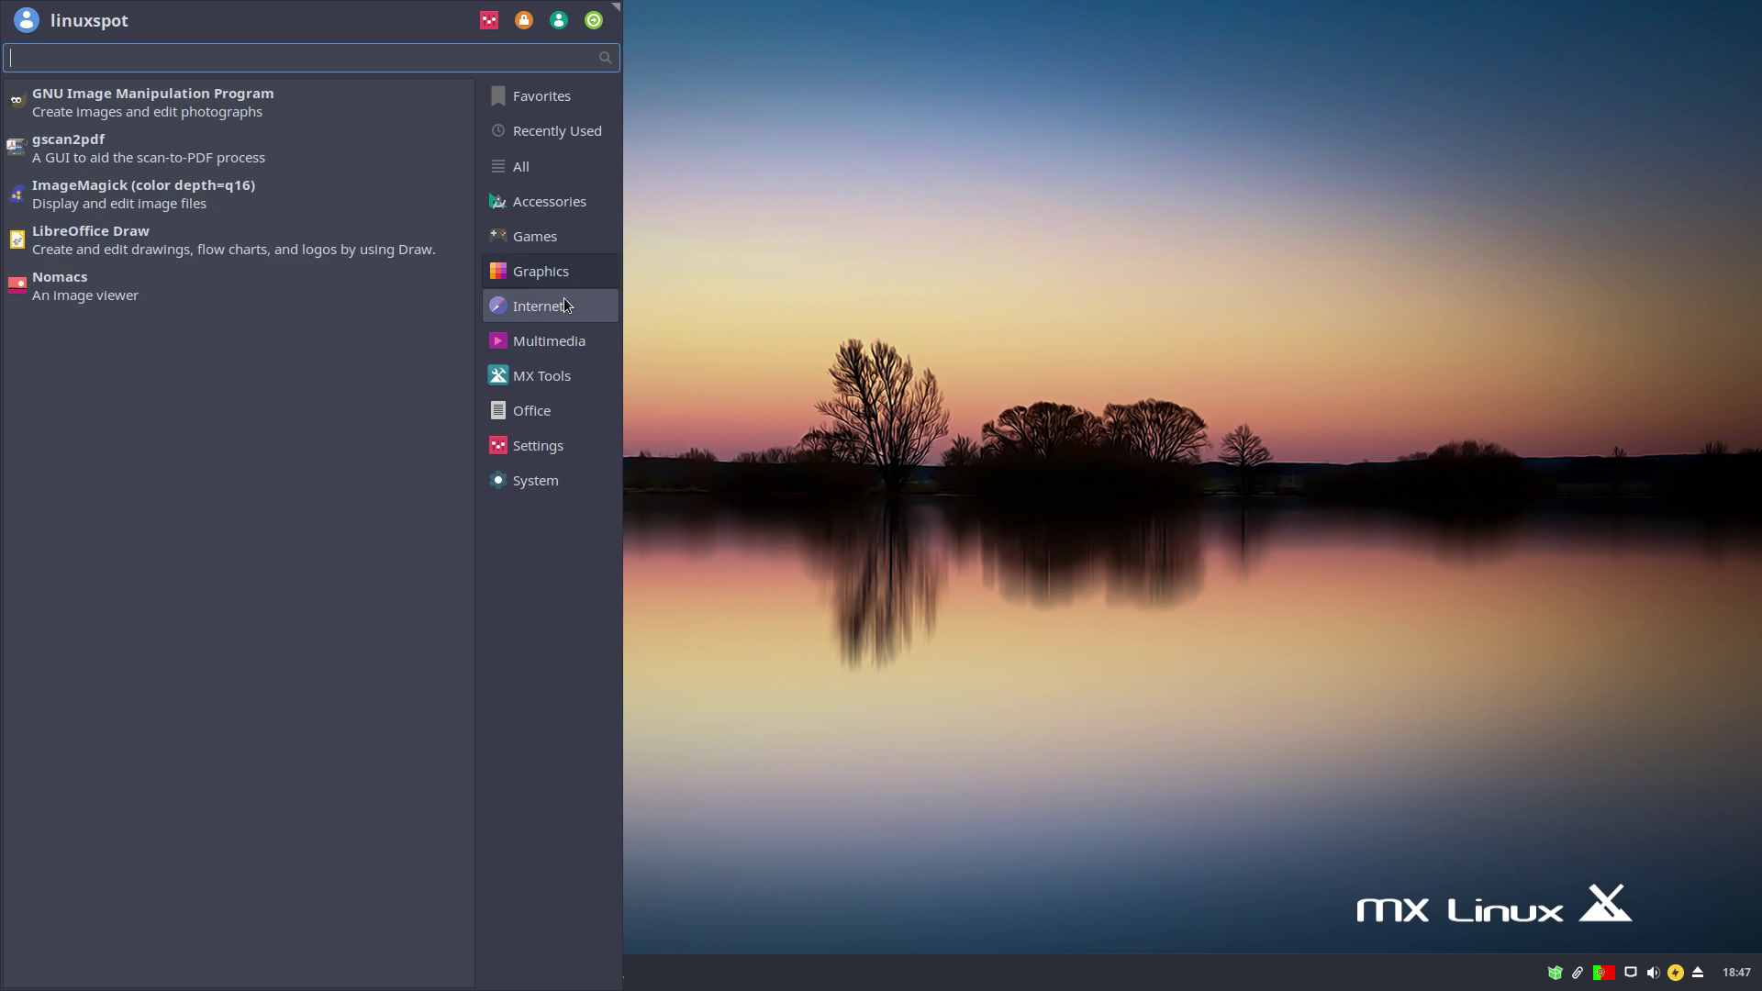
{"action": "mouse_move", "coordinate": [578, 208]}
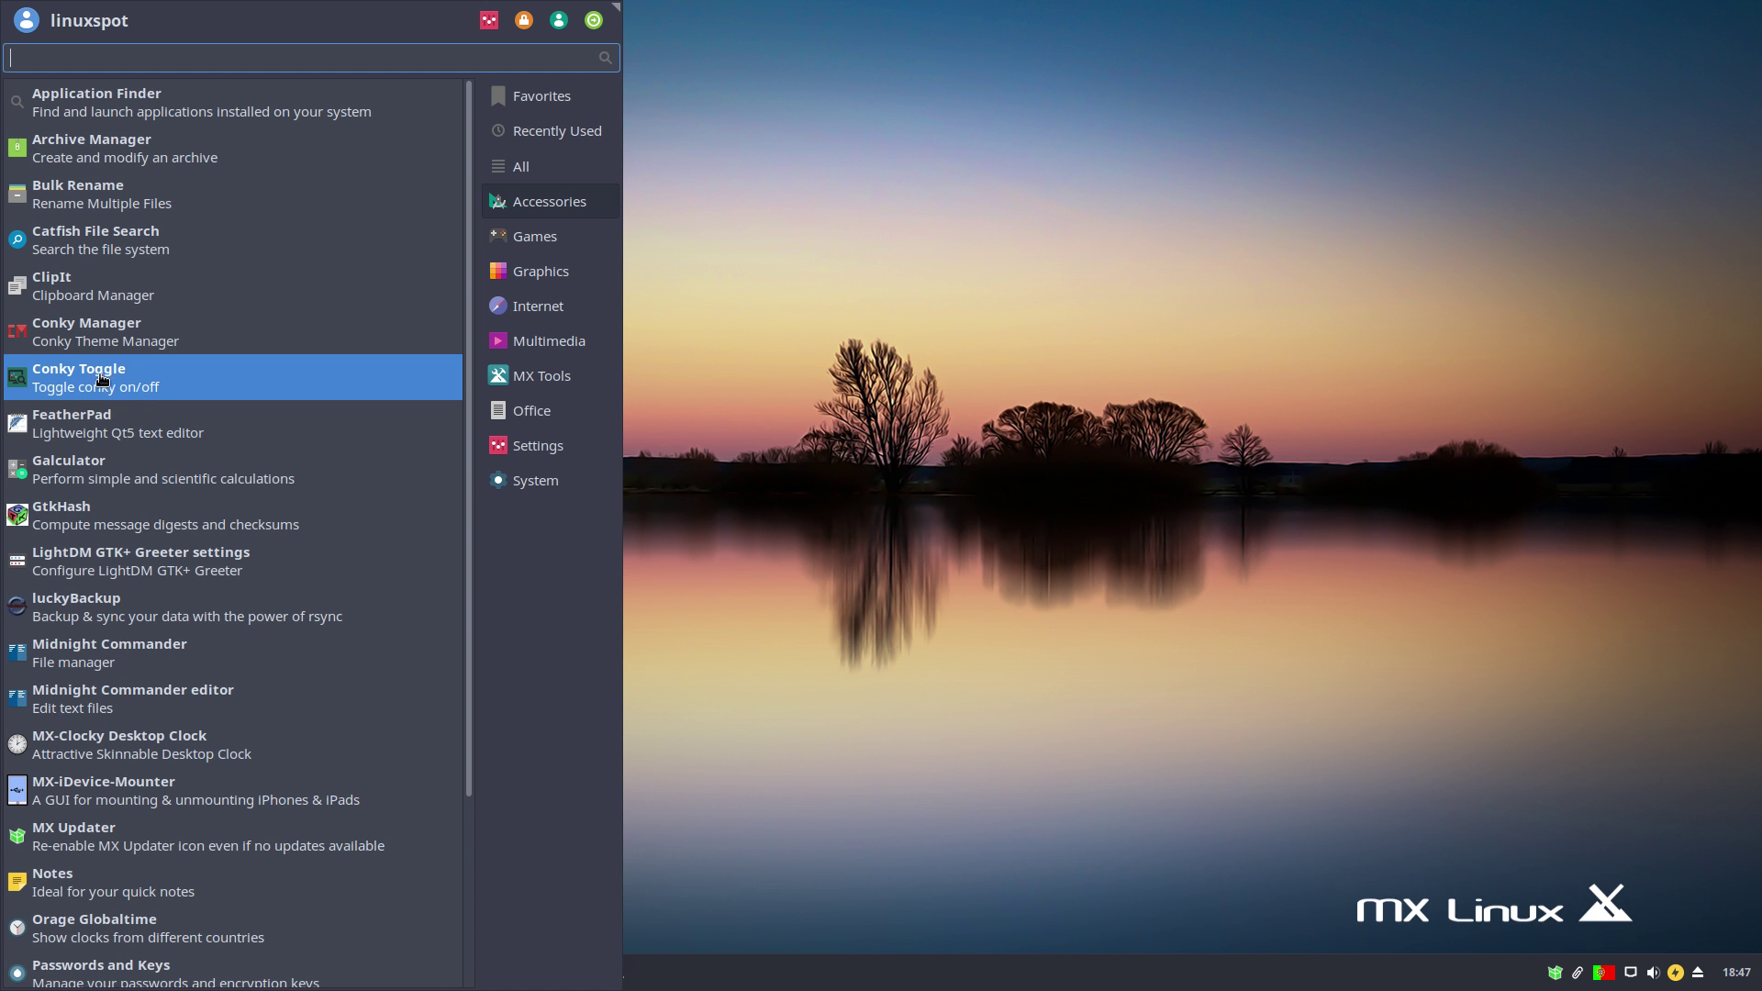
{"action": "left_click", "coordinate": [183, 384]}
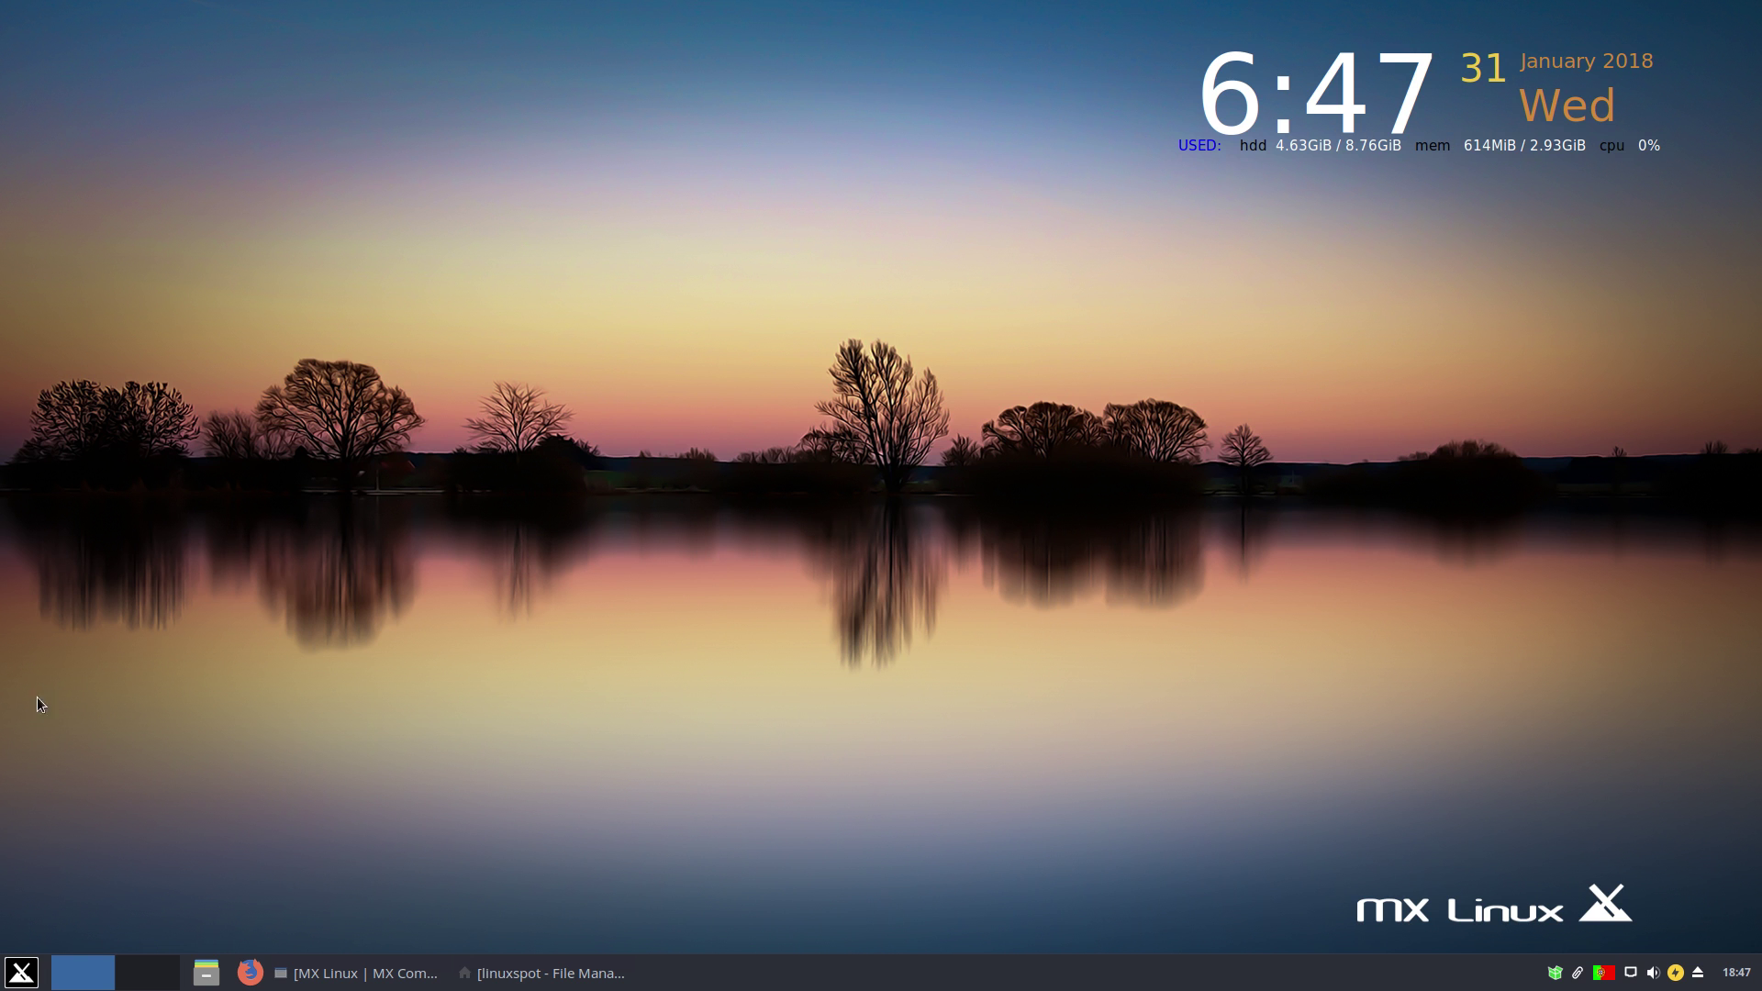
- Launch Conky Manager from the Accessories category and preview the MX-ComputerLove widget
{"action": "left_click", "coordinate": [20, 972]}
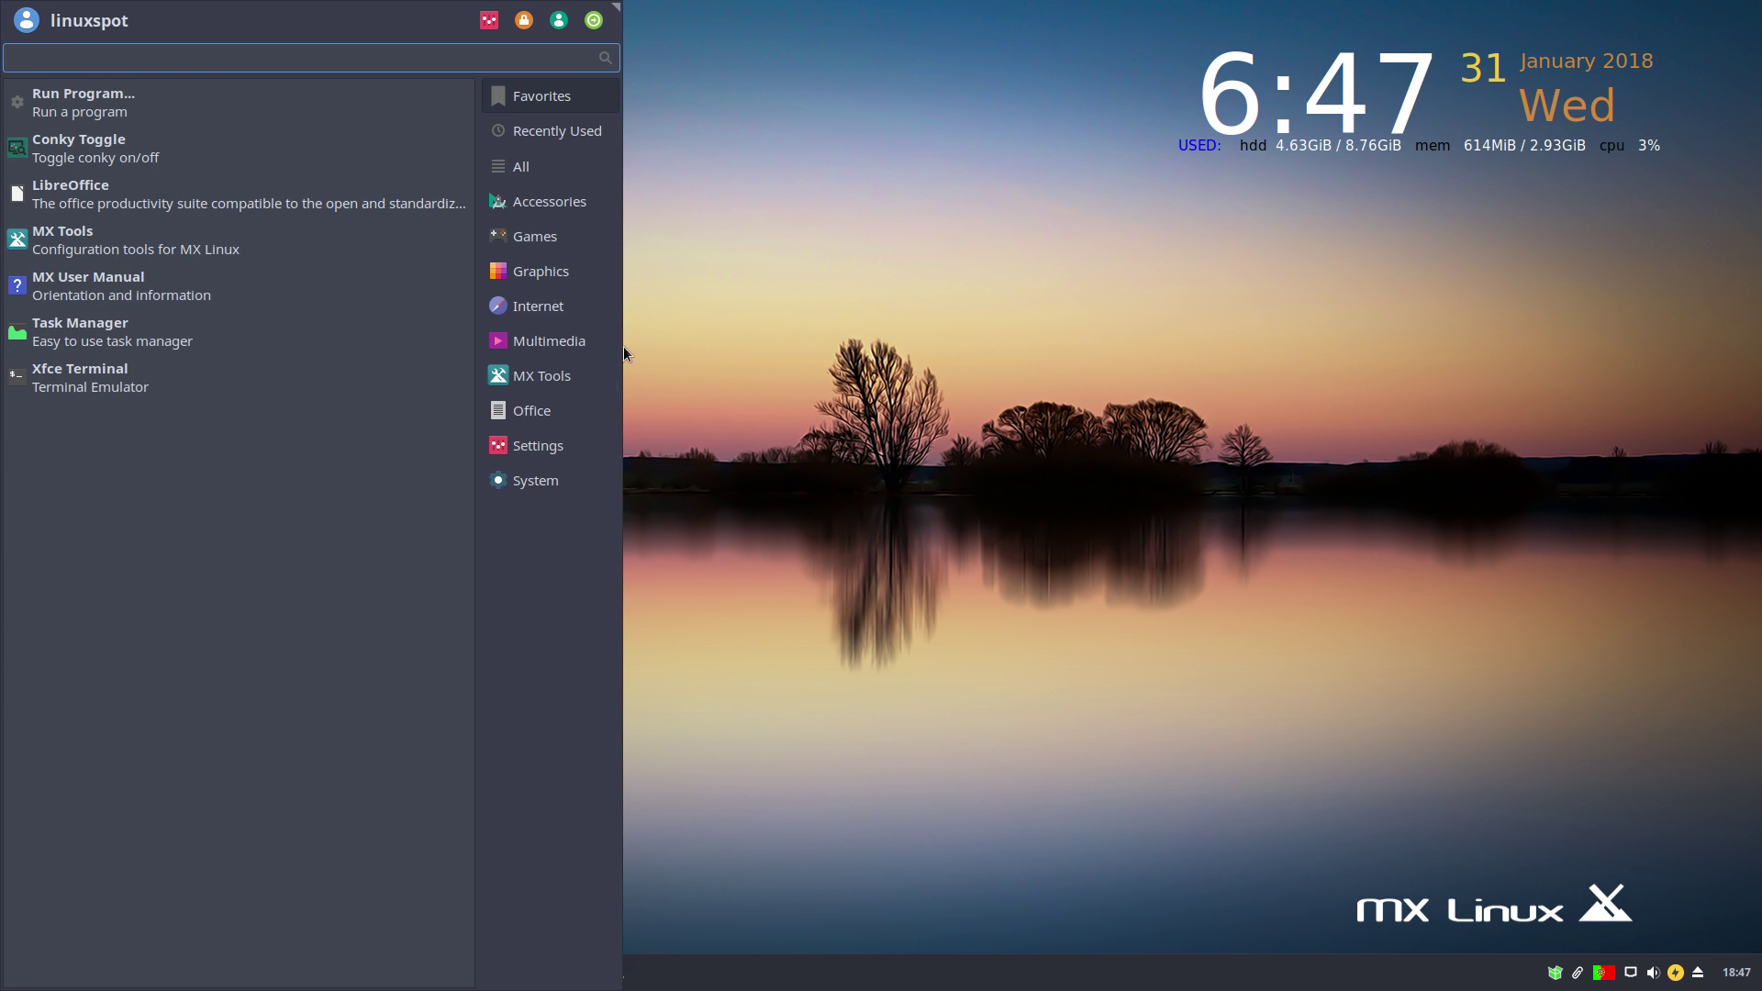
{"action": "mouse_move", "coordinate": [576, 213]}
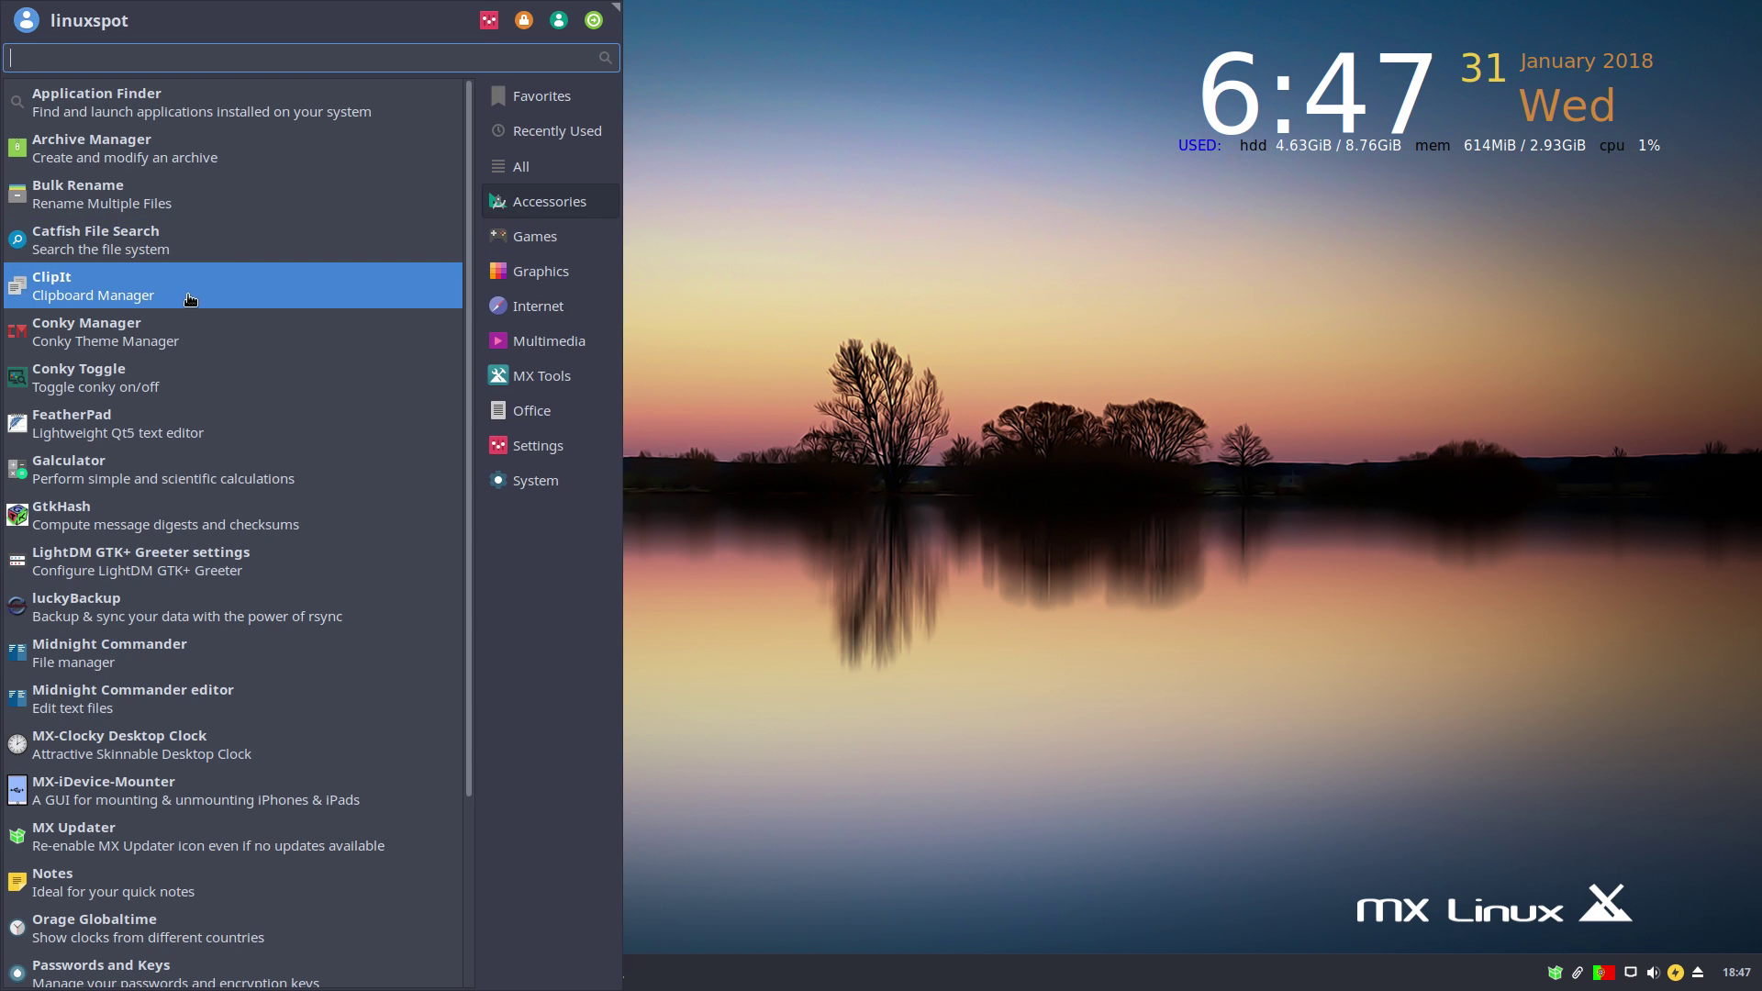
{"action": "left_click", "coordinate": [116, 338]}
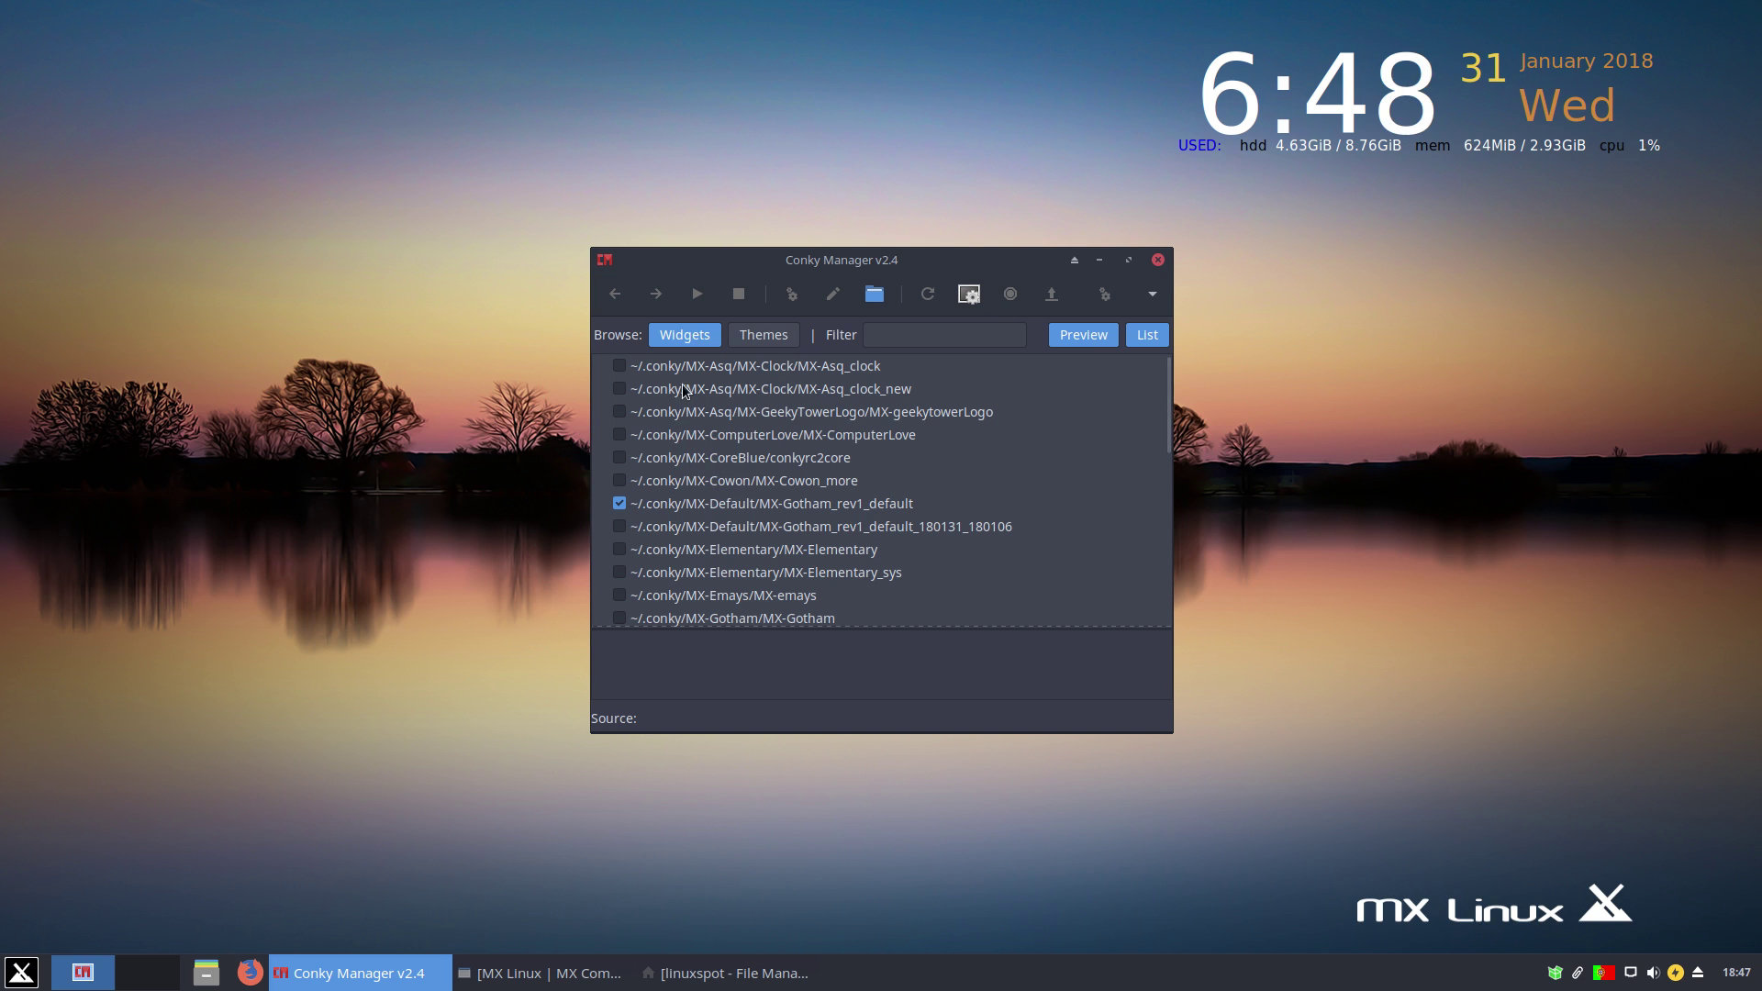
{"action": "left_click", "coordinate": [677, 433]}
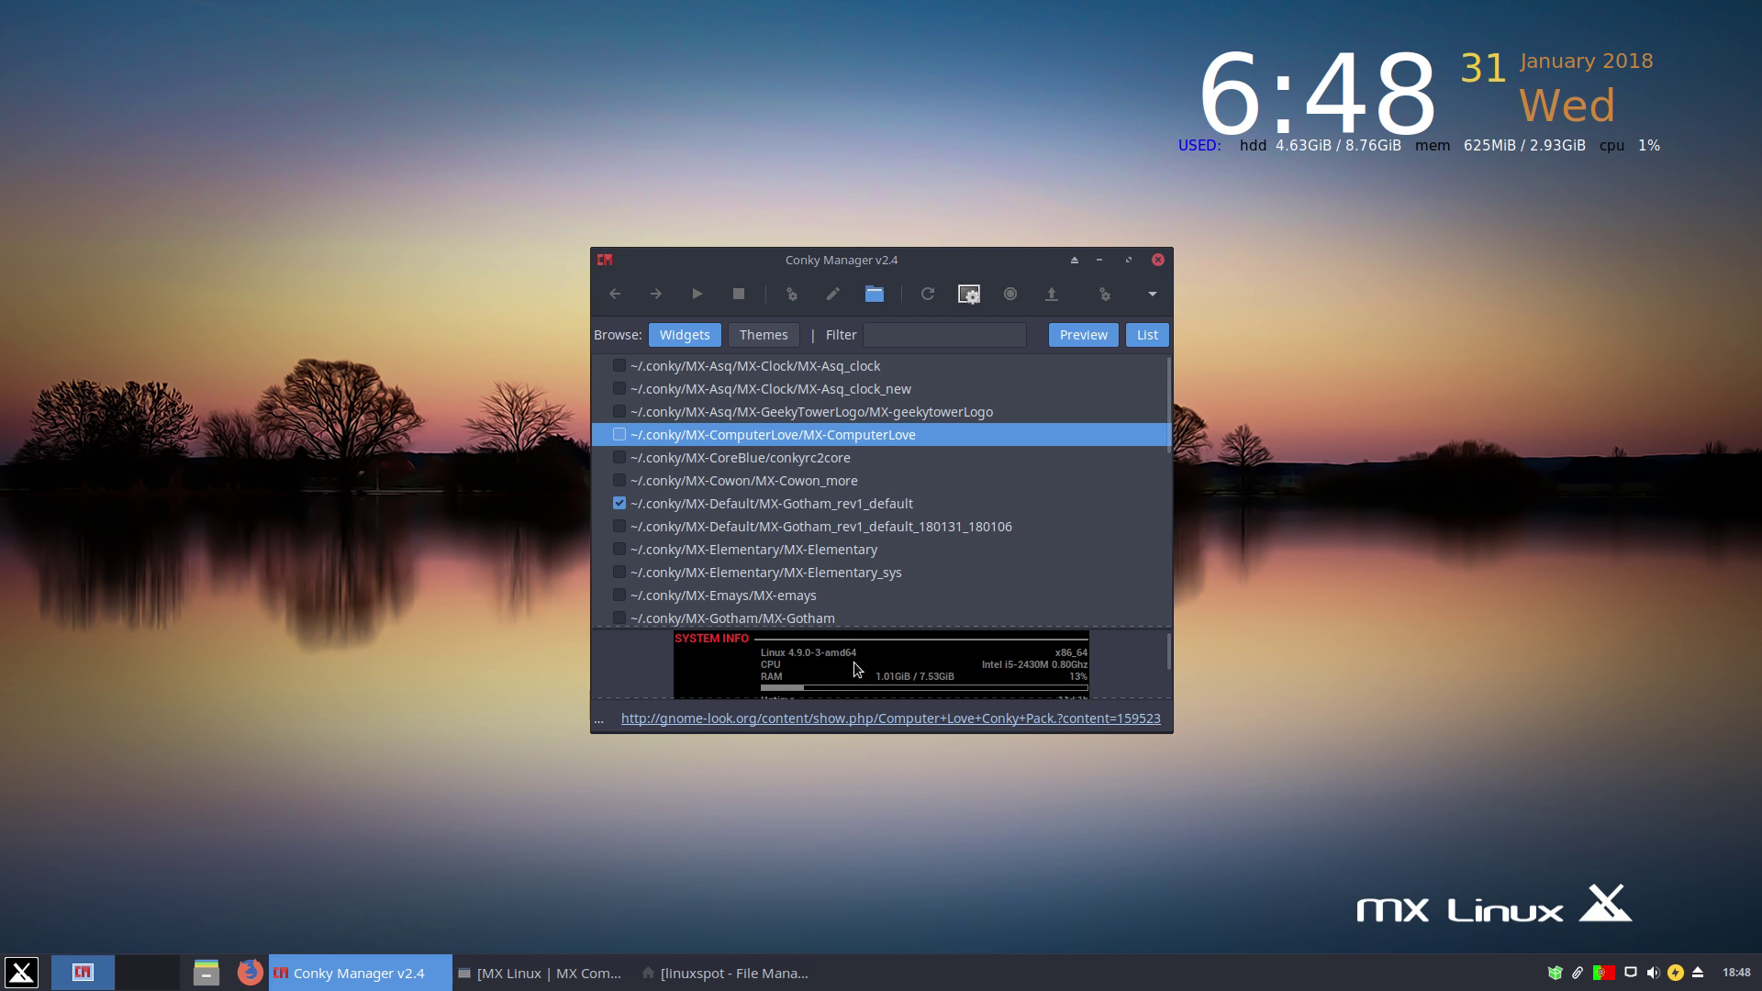
- Open the MX-ComputerLove widget's source link in the browser, close its page and minimize the browser
{"action": "left_click", "coordinate": [817, 730]}
{"action": "left_click", "coordinate": [442, 110]}
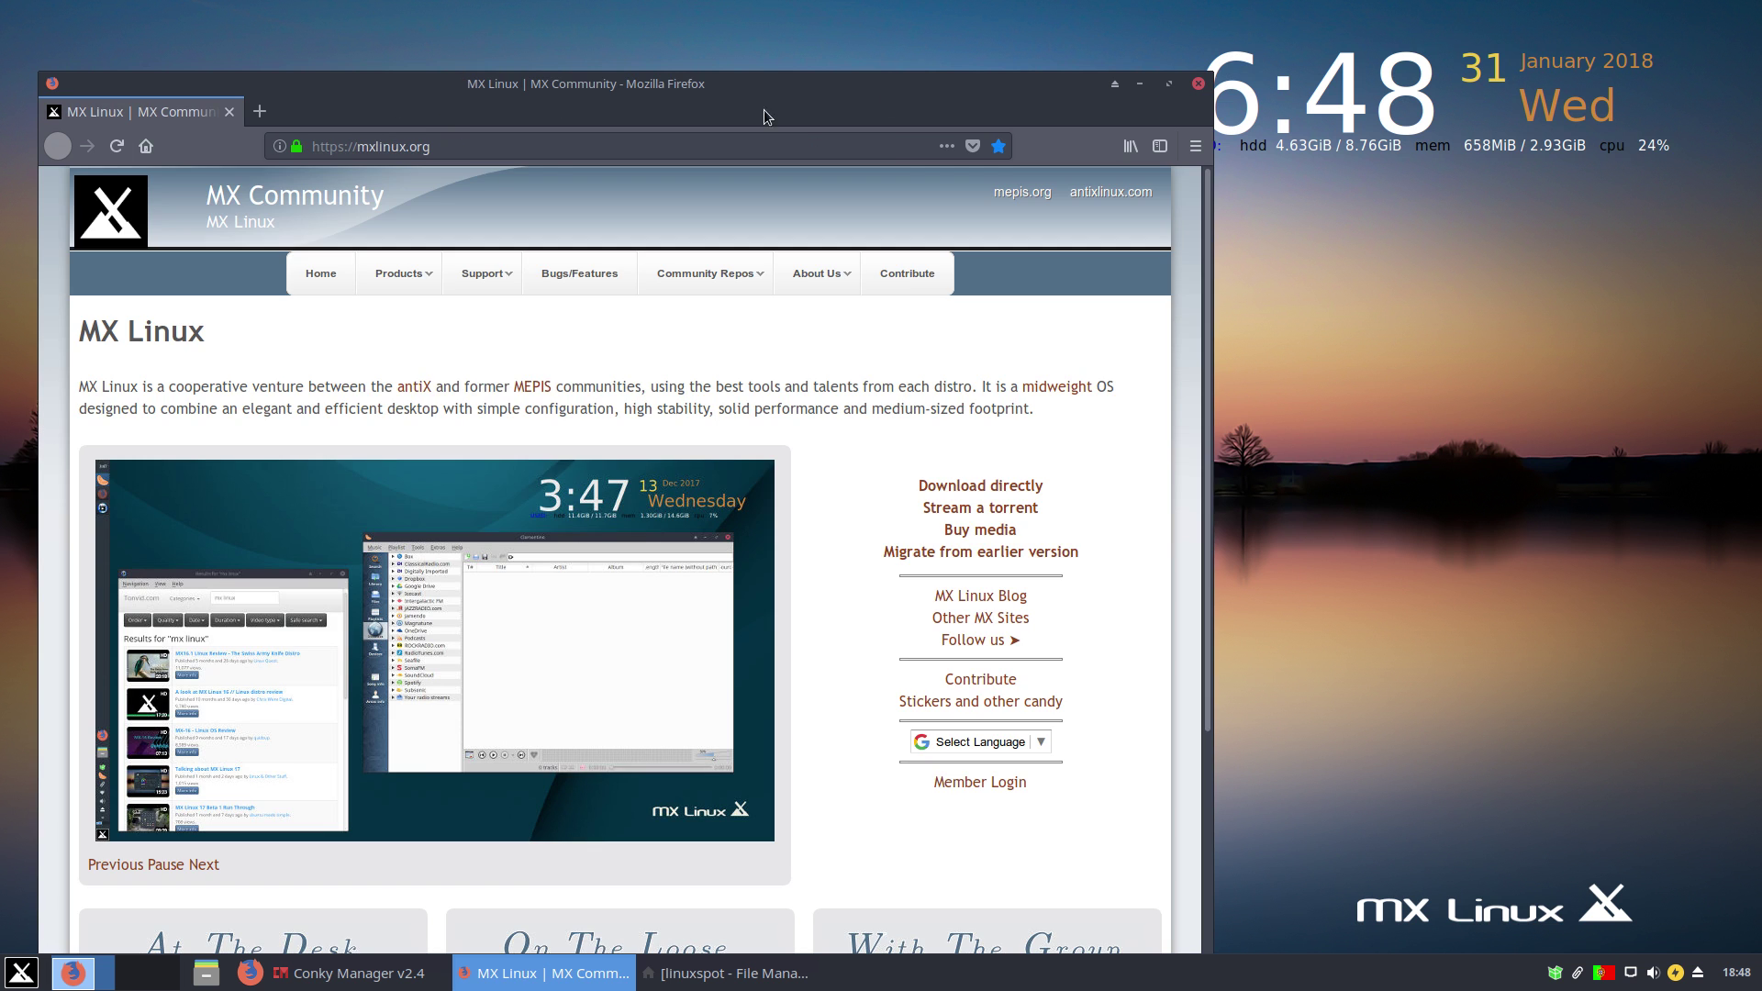
{"action": "left_click", "coordinate": [1140, 84]}
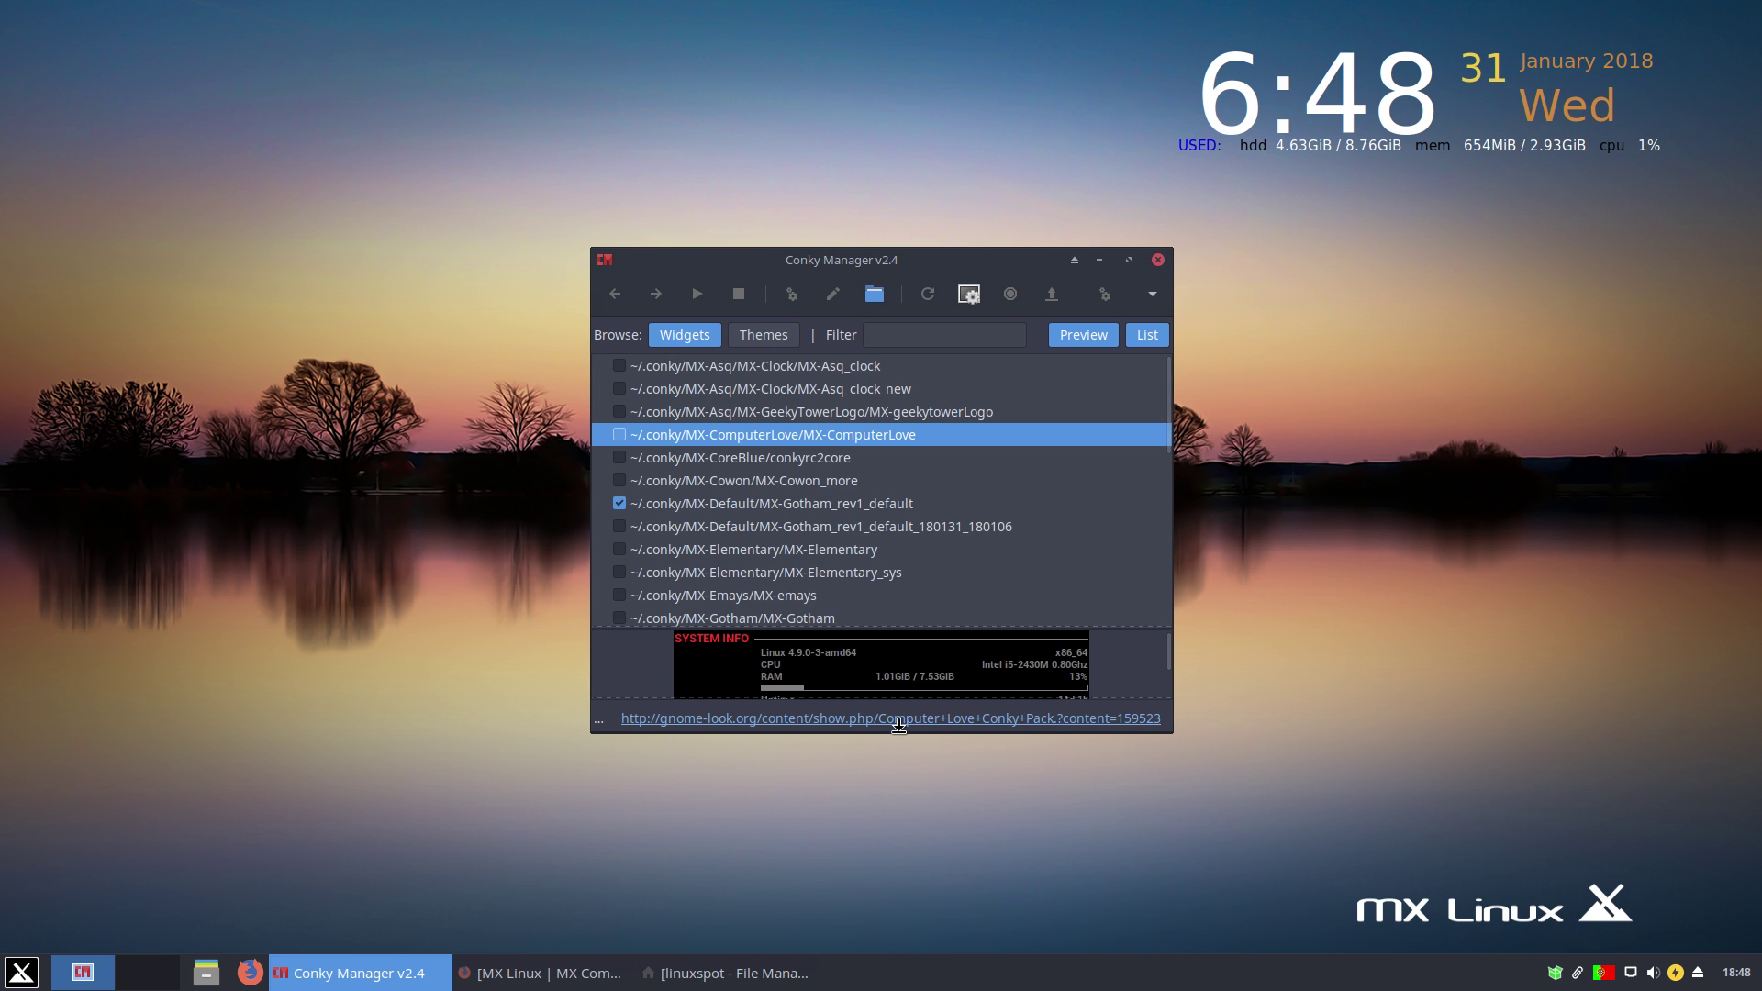
- Enlarge the Conky Manager window, enable the MX-CoreBlue/conkyrc2core widget and disable MX-Default/MX-Gotham_rev1_default
{"action": "left_click_drag", "start_coordinate": [896, 730], "coordinate": [867, 845]}
{"action": "left_click", "coordinate": [719, 464]}
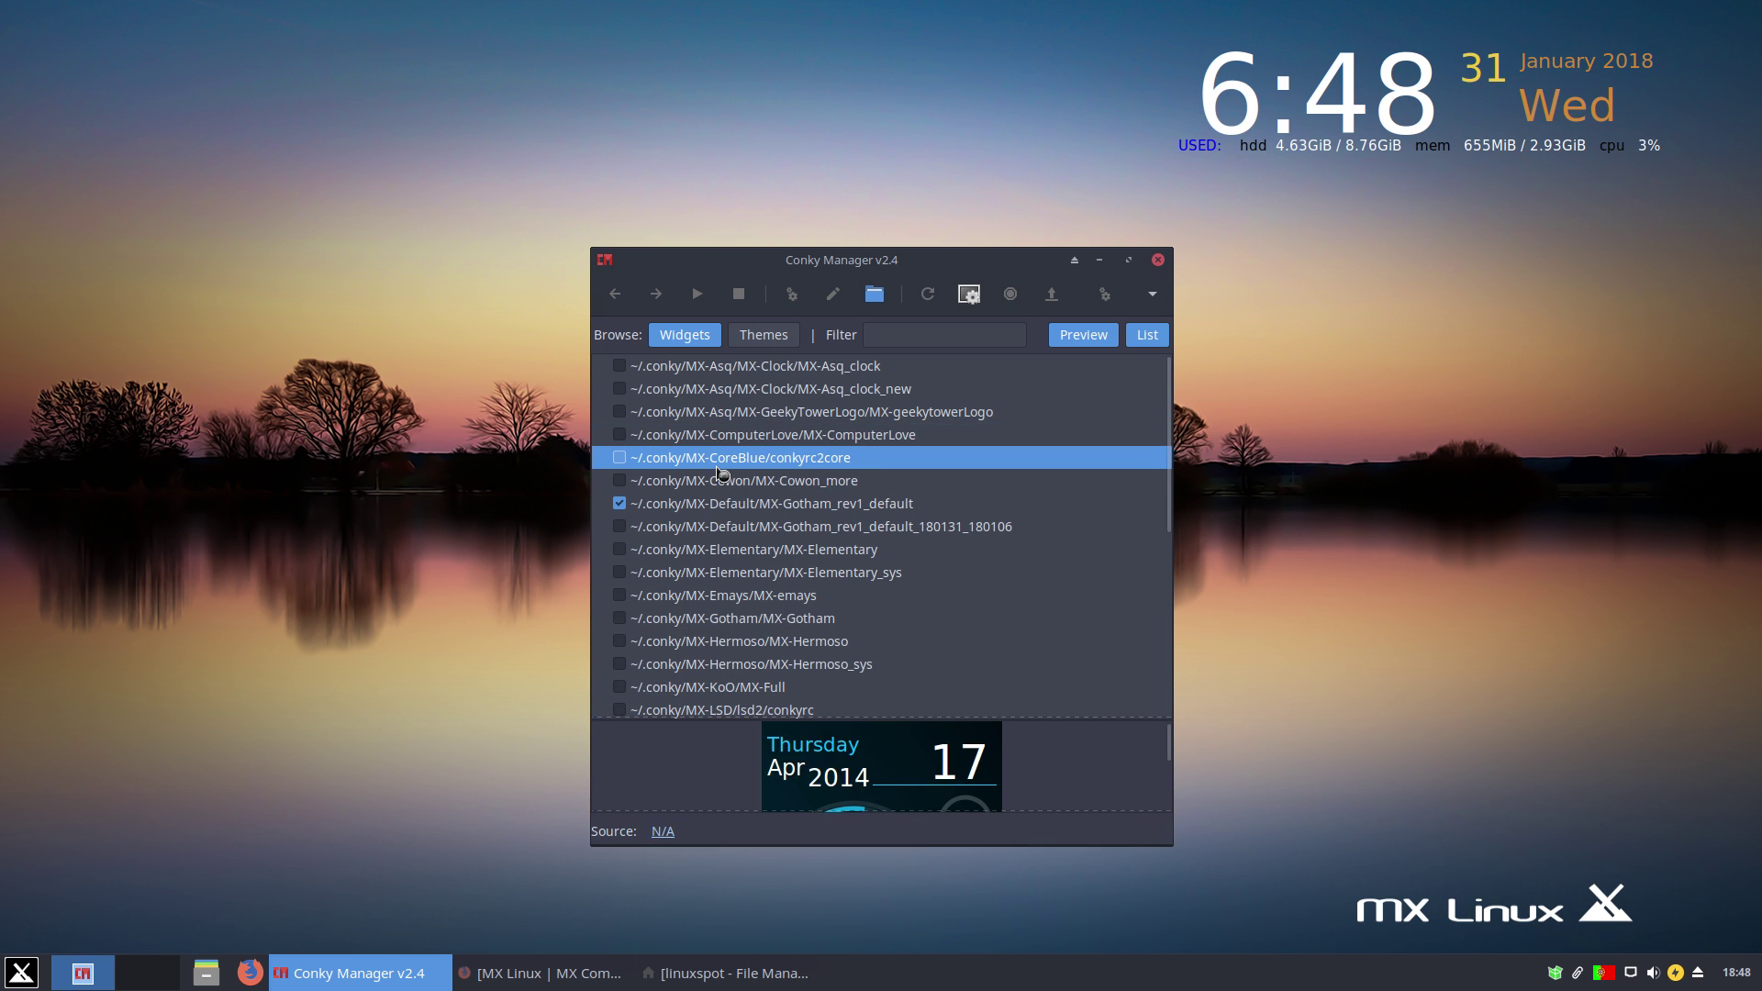
{"action": "left_click", "coordinate": [620, 457]}
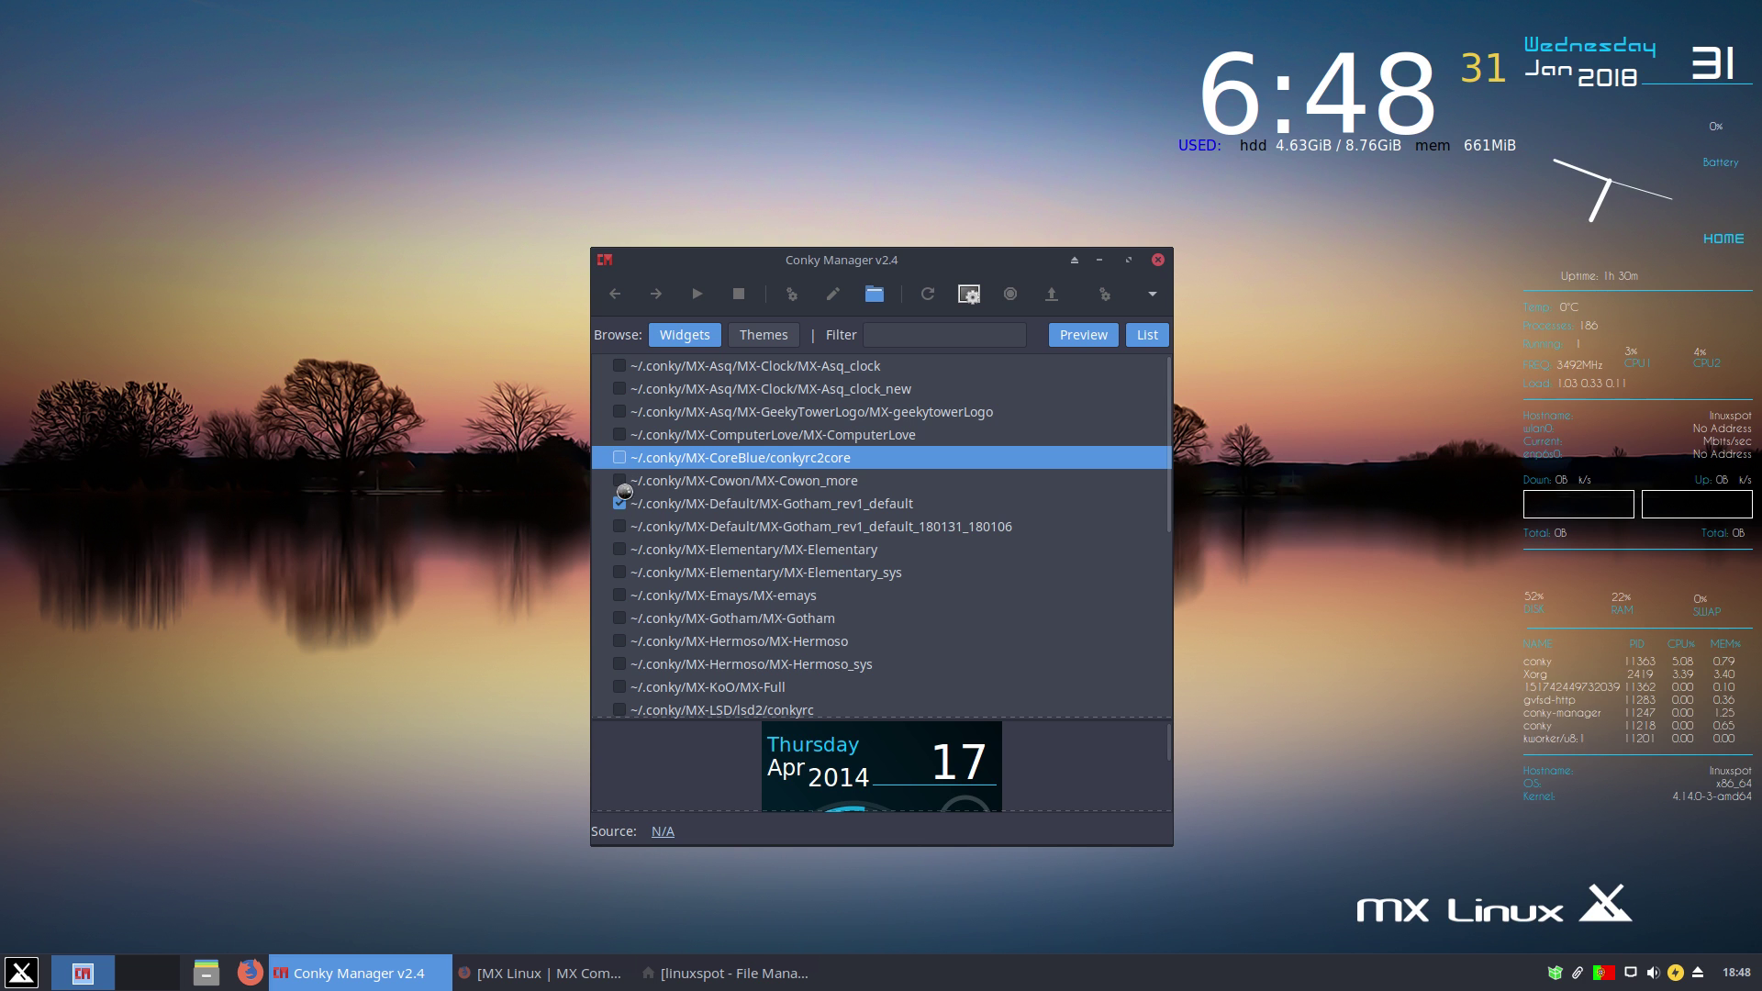
{"action": "left_click", "coordinate": [620, 503]}
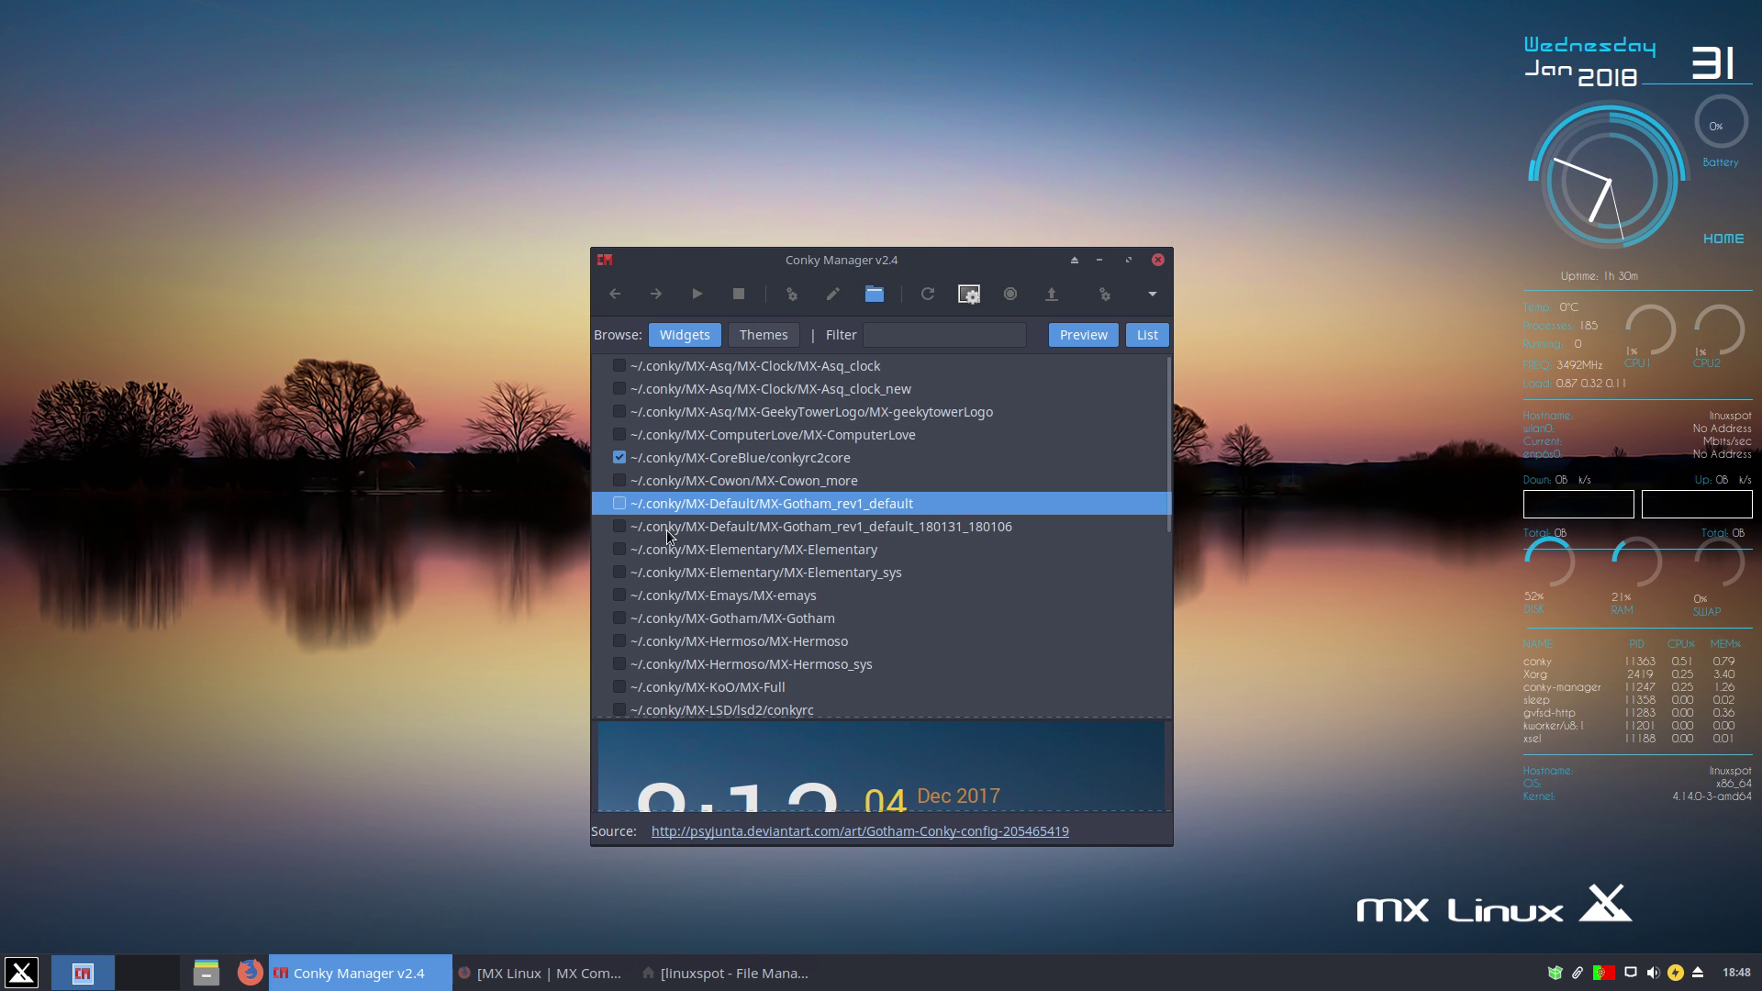
- Replace the MX-CoreBlue/conkyrc2core widget on the desktop with MX-ComputerLove
{"action": "left_click", "coordinate": [694, 436]}
{"action": "left_click", "coordinate": [615, 457]}
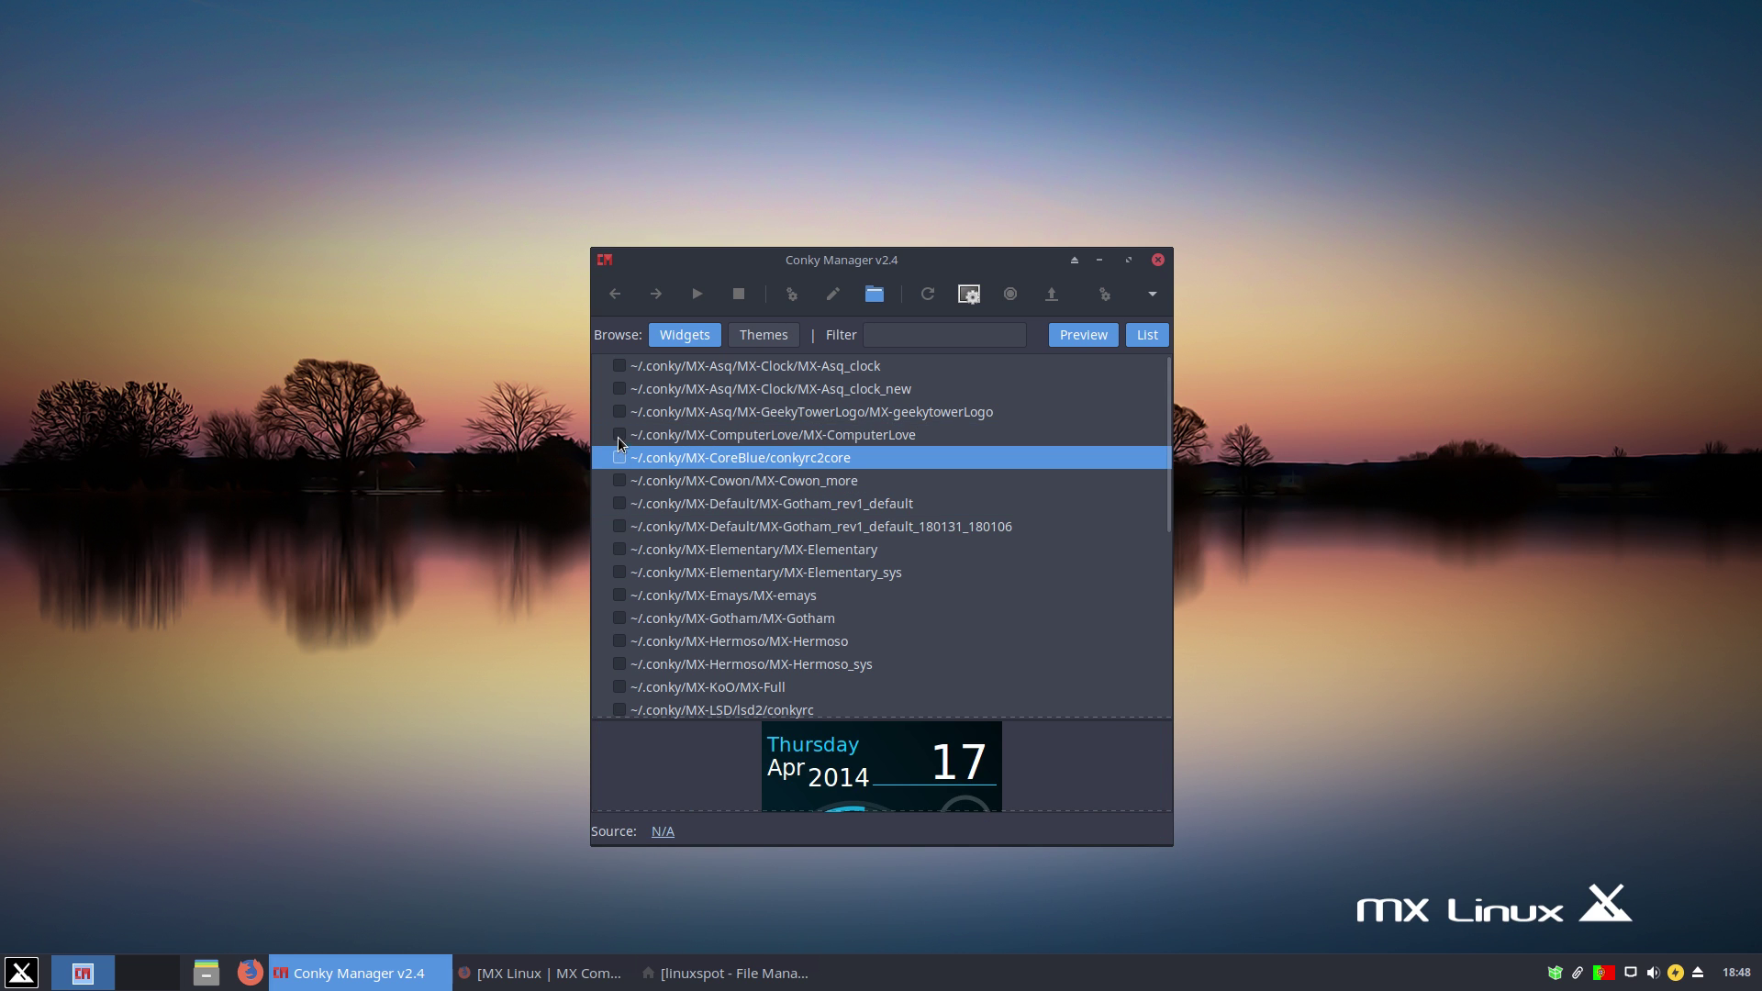
{"action": "left_click", "coordinate": [619, 437]}
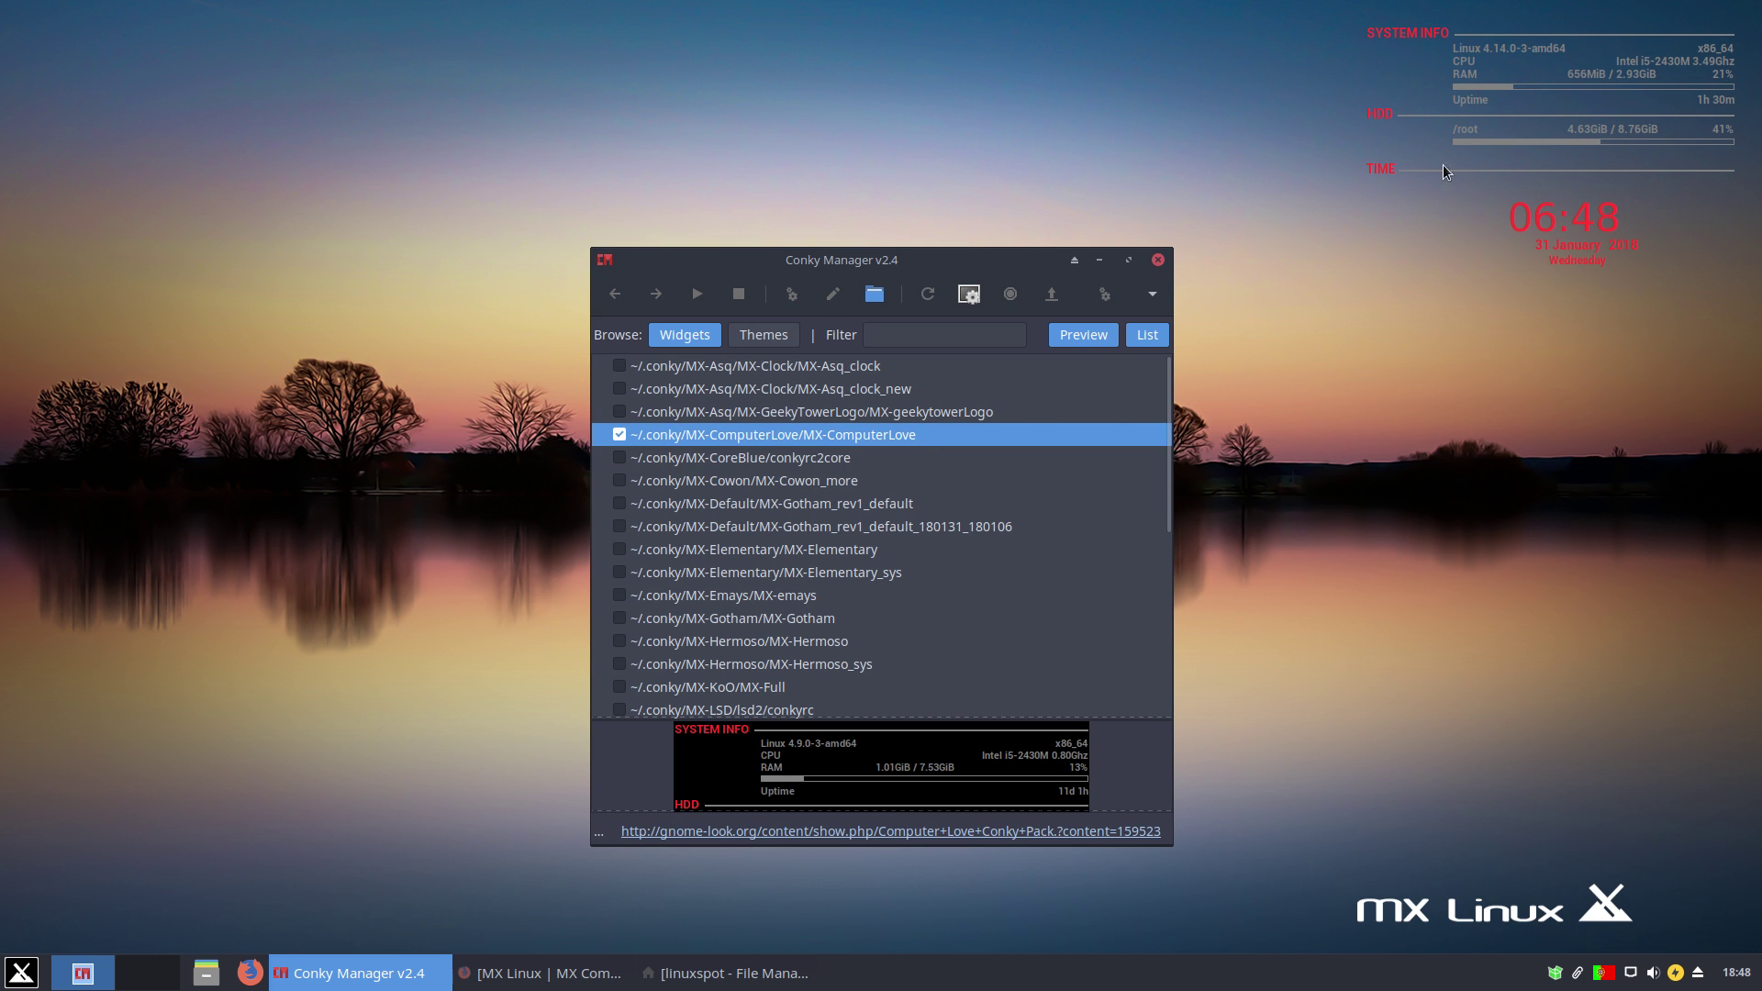
- Enable MX-Default/MX-Gotham_rev1_default again in place of the MX-ComputerLove widget and close Conky Manager
{"action": "left_click", "coordinate": [664, 505]}
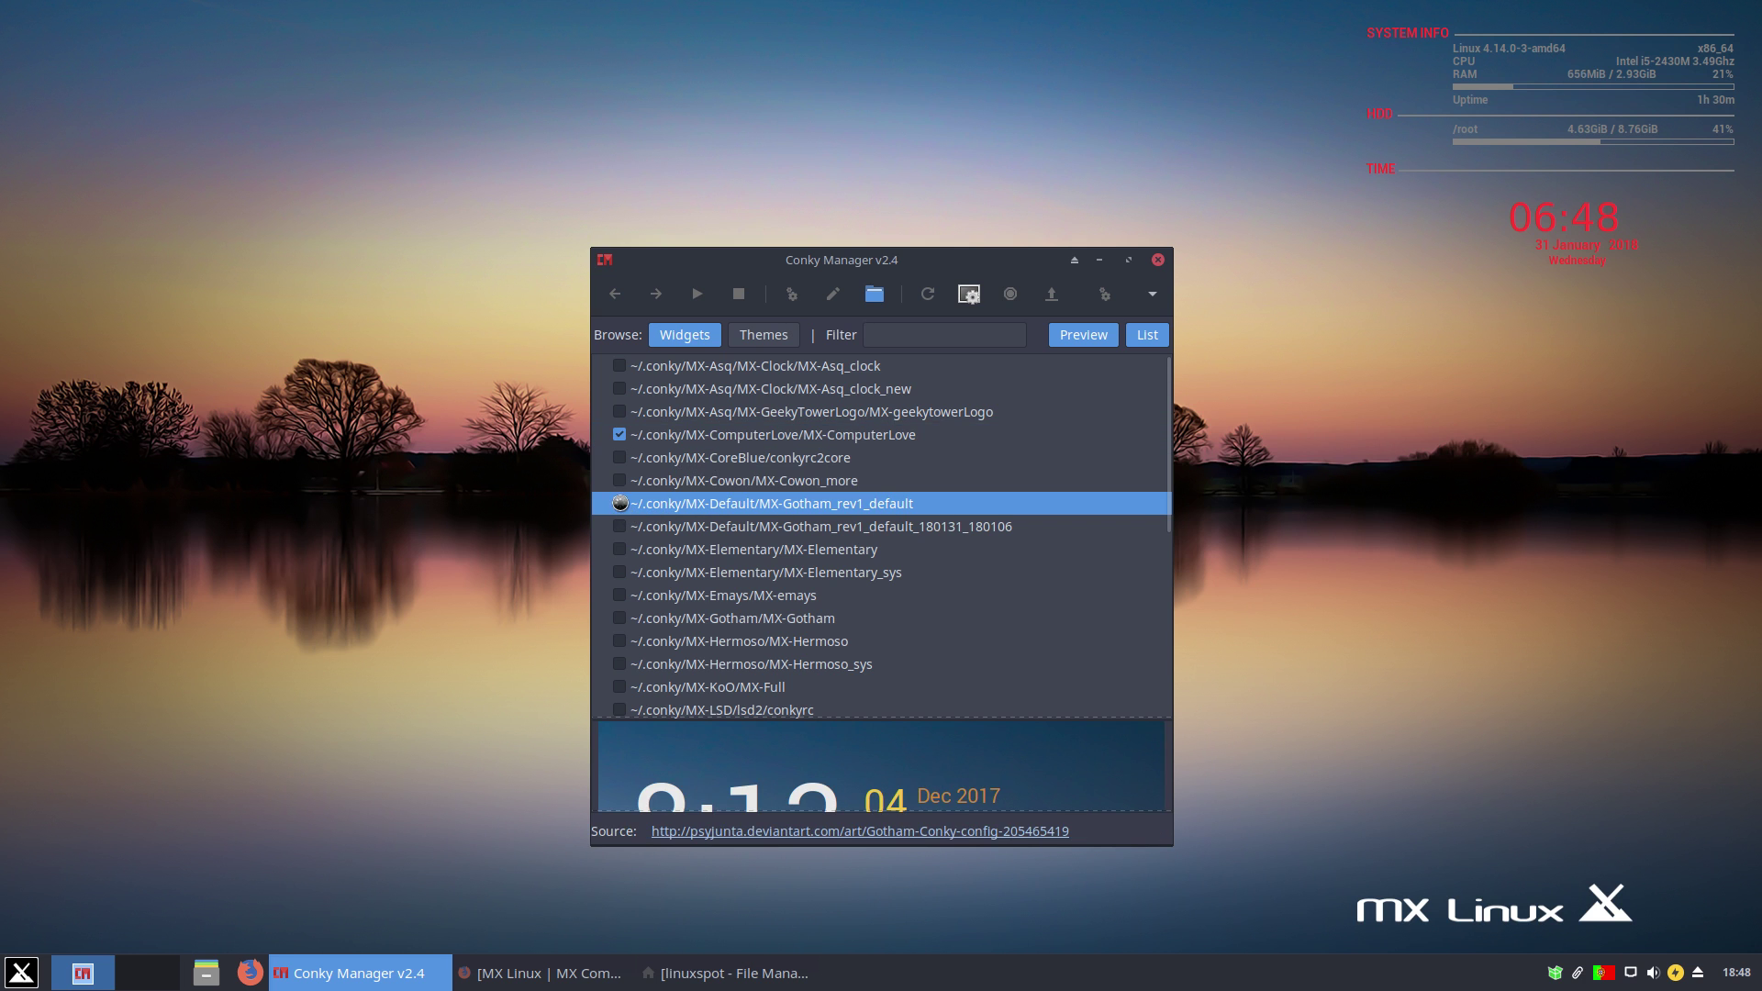
{"action": "left_click", "coordinate": [620, 435]}
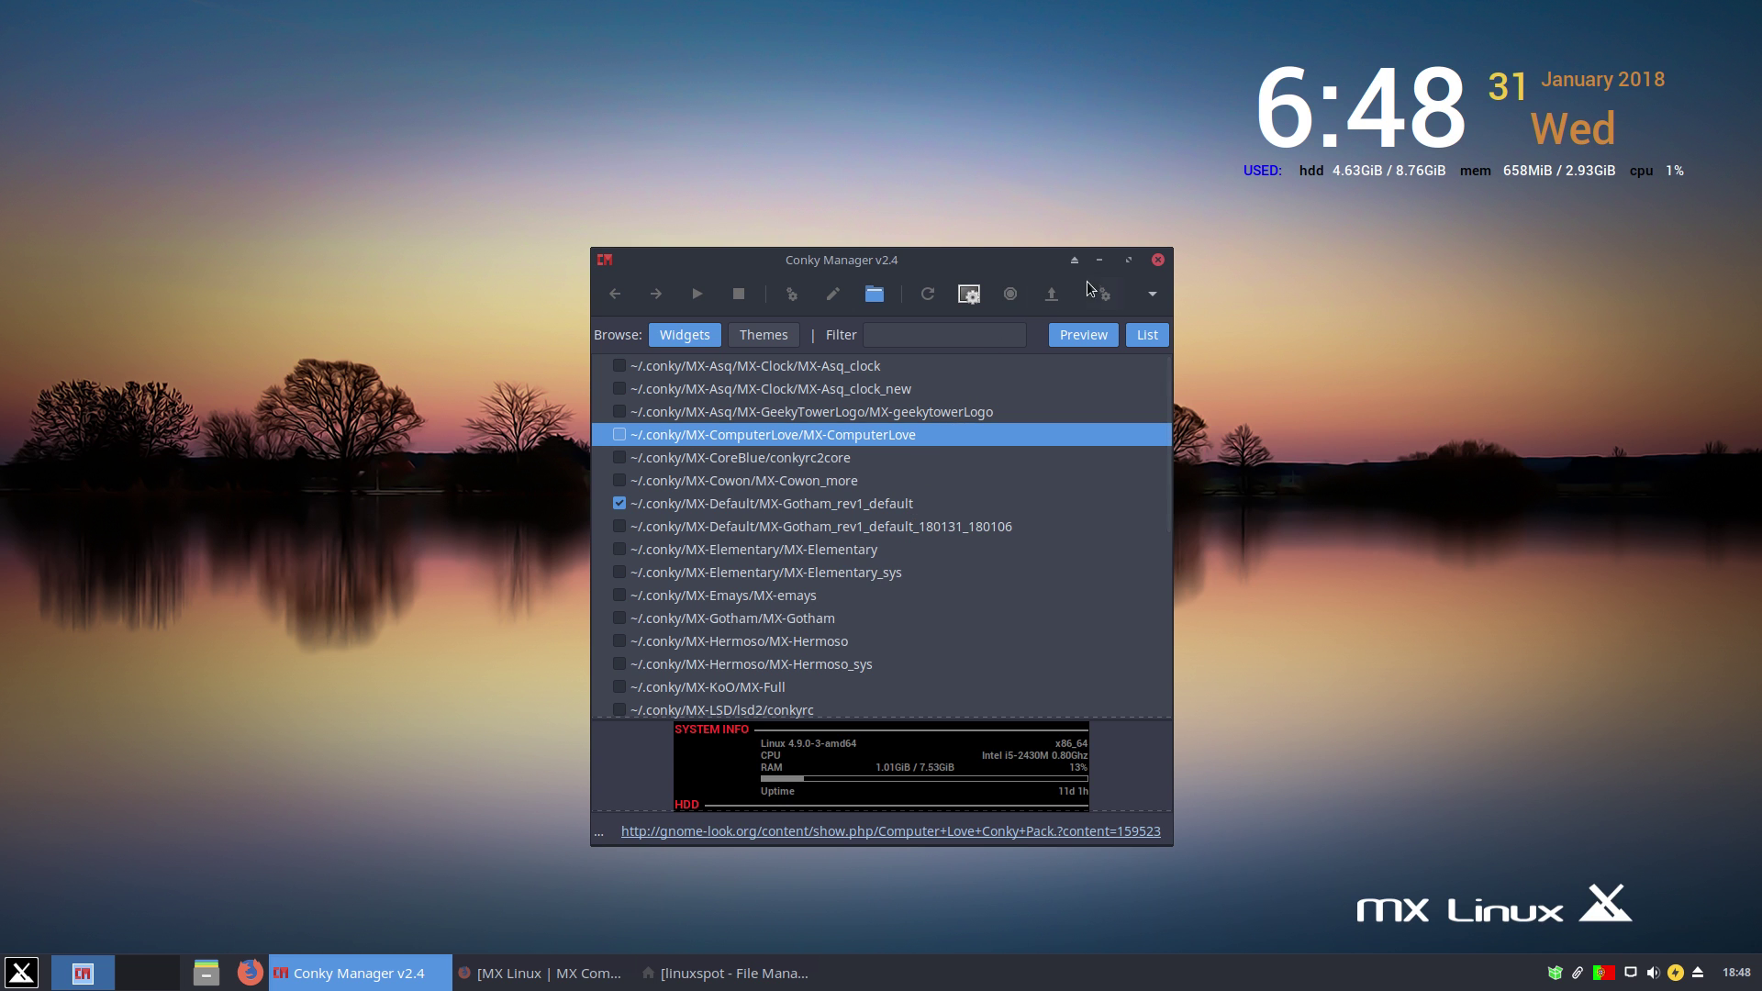
{"action": "left_click", "coordinate": [1159, 259]}
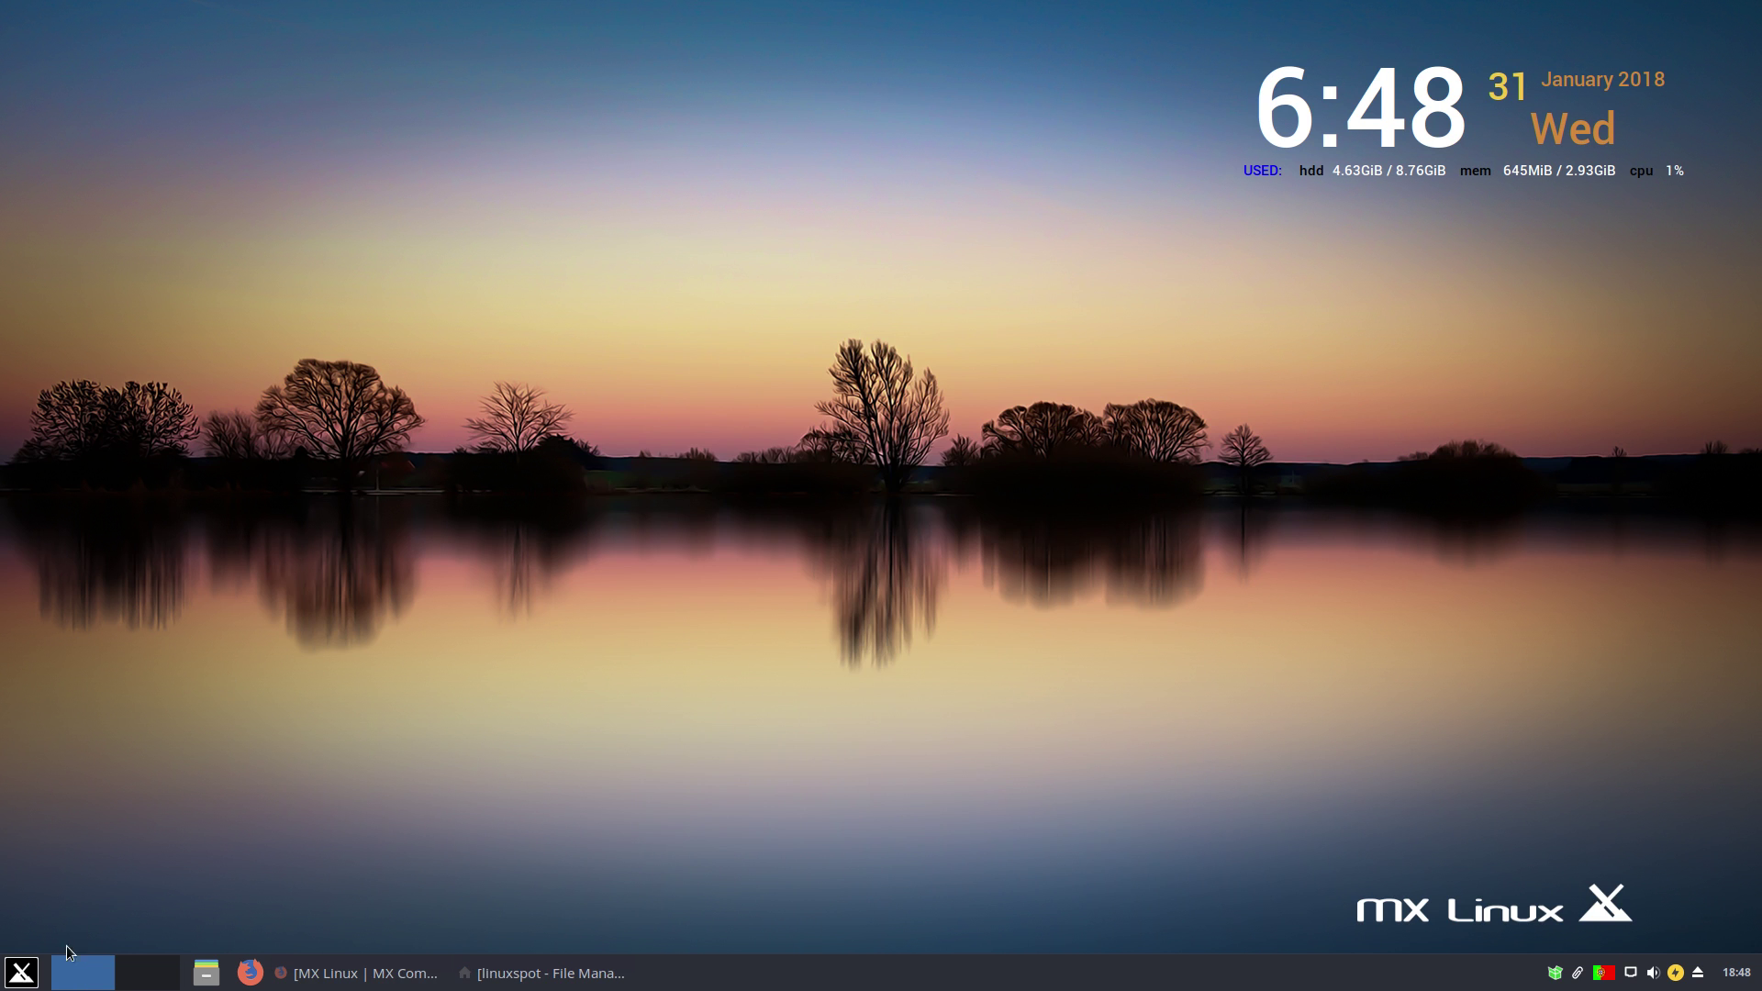
- Launch Chromium B.S.U. from the Games category, play a short round and close the game
{"action": "left_click", "coordinate": [22, 971]}
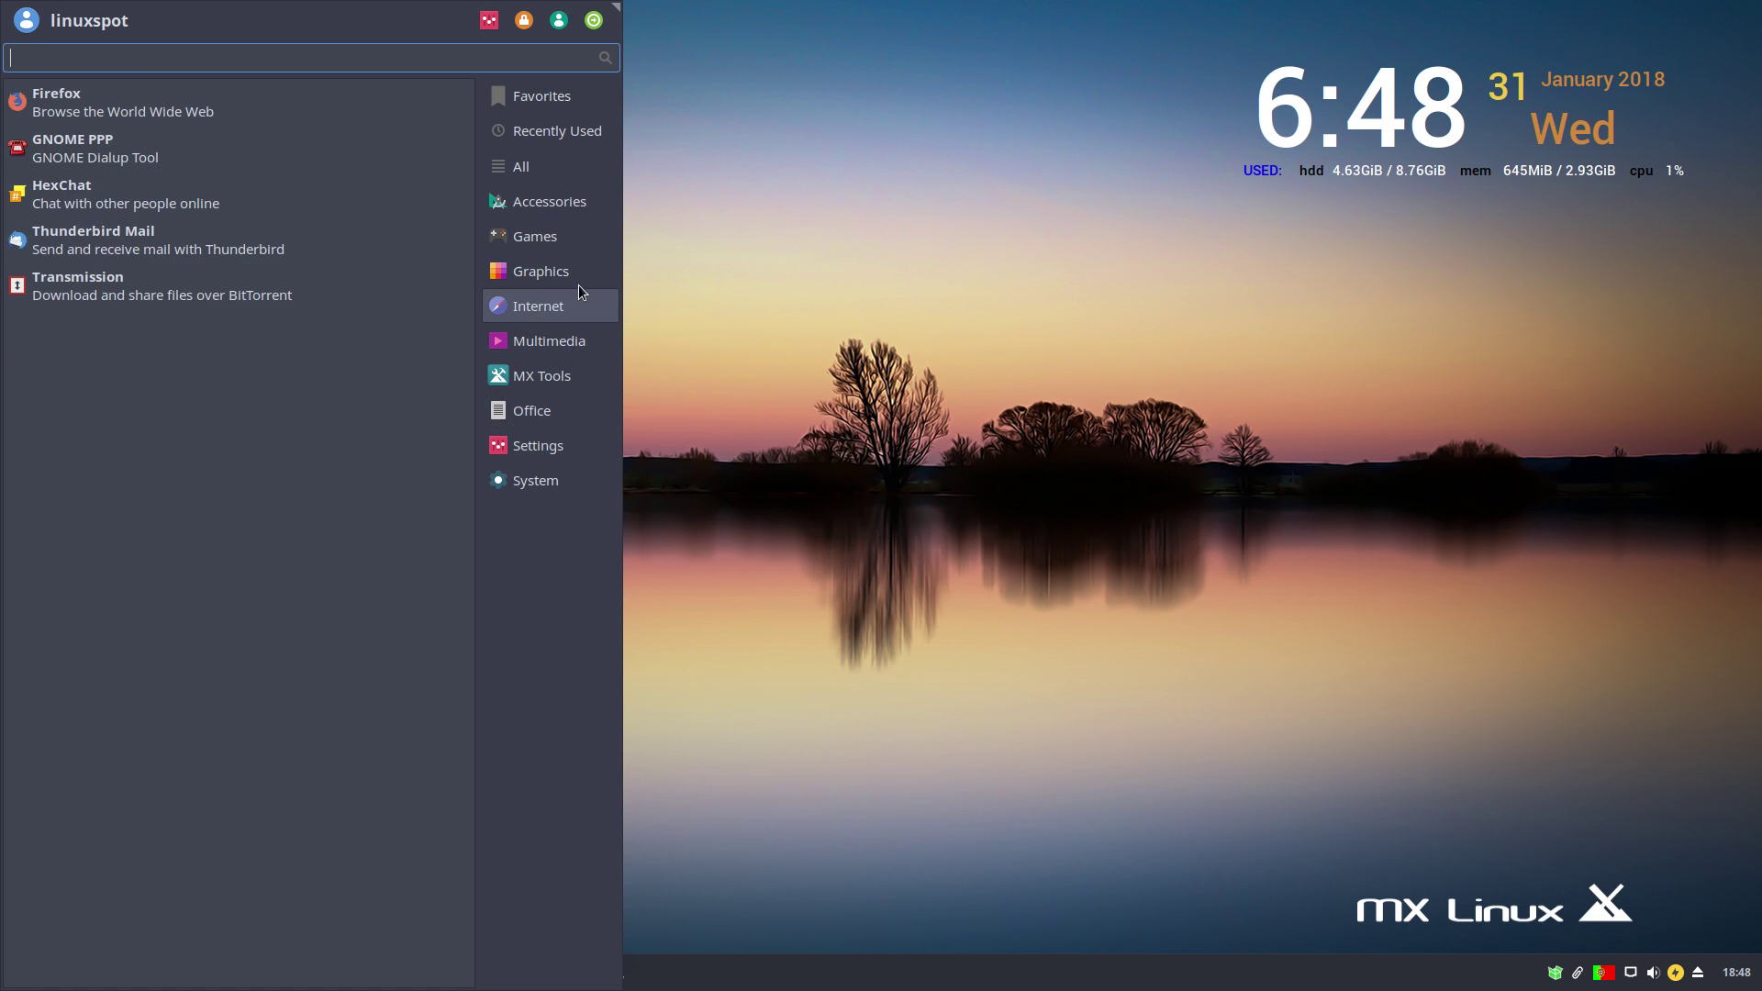
{"action": "mouse_move", "coordinate": [583, 235]}
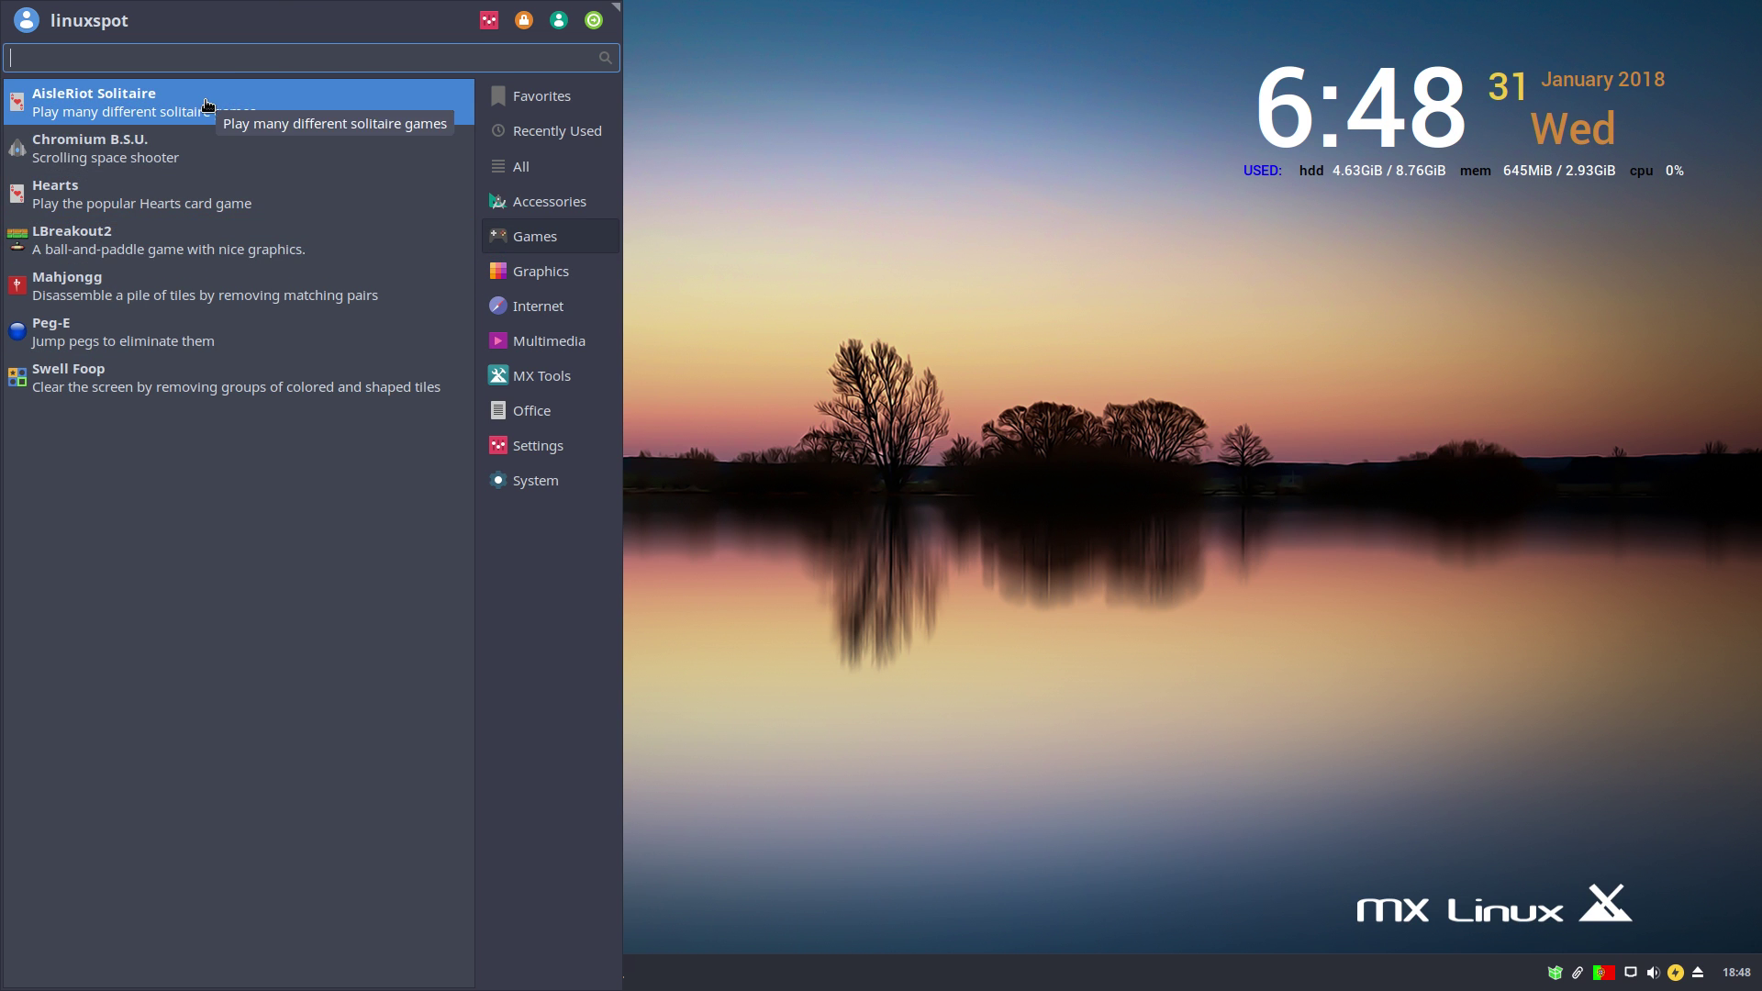
{"action": "left_click", "coordinate": [179, 156]}
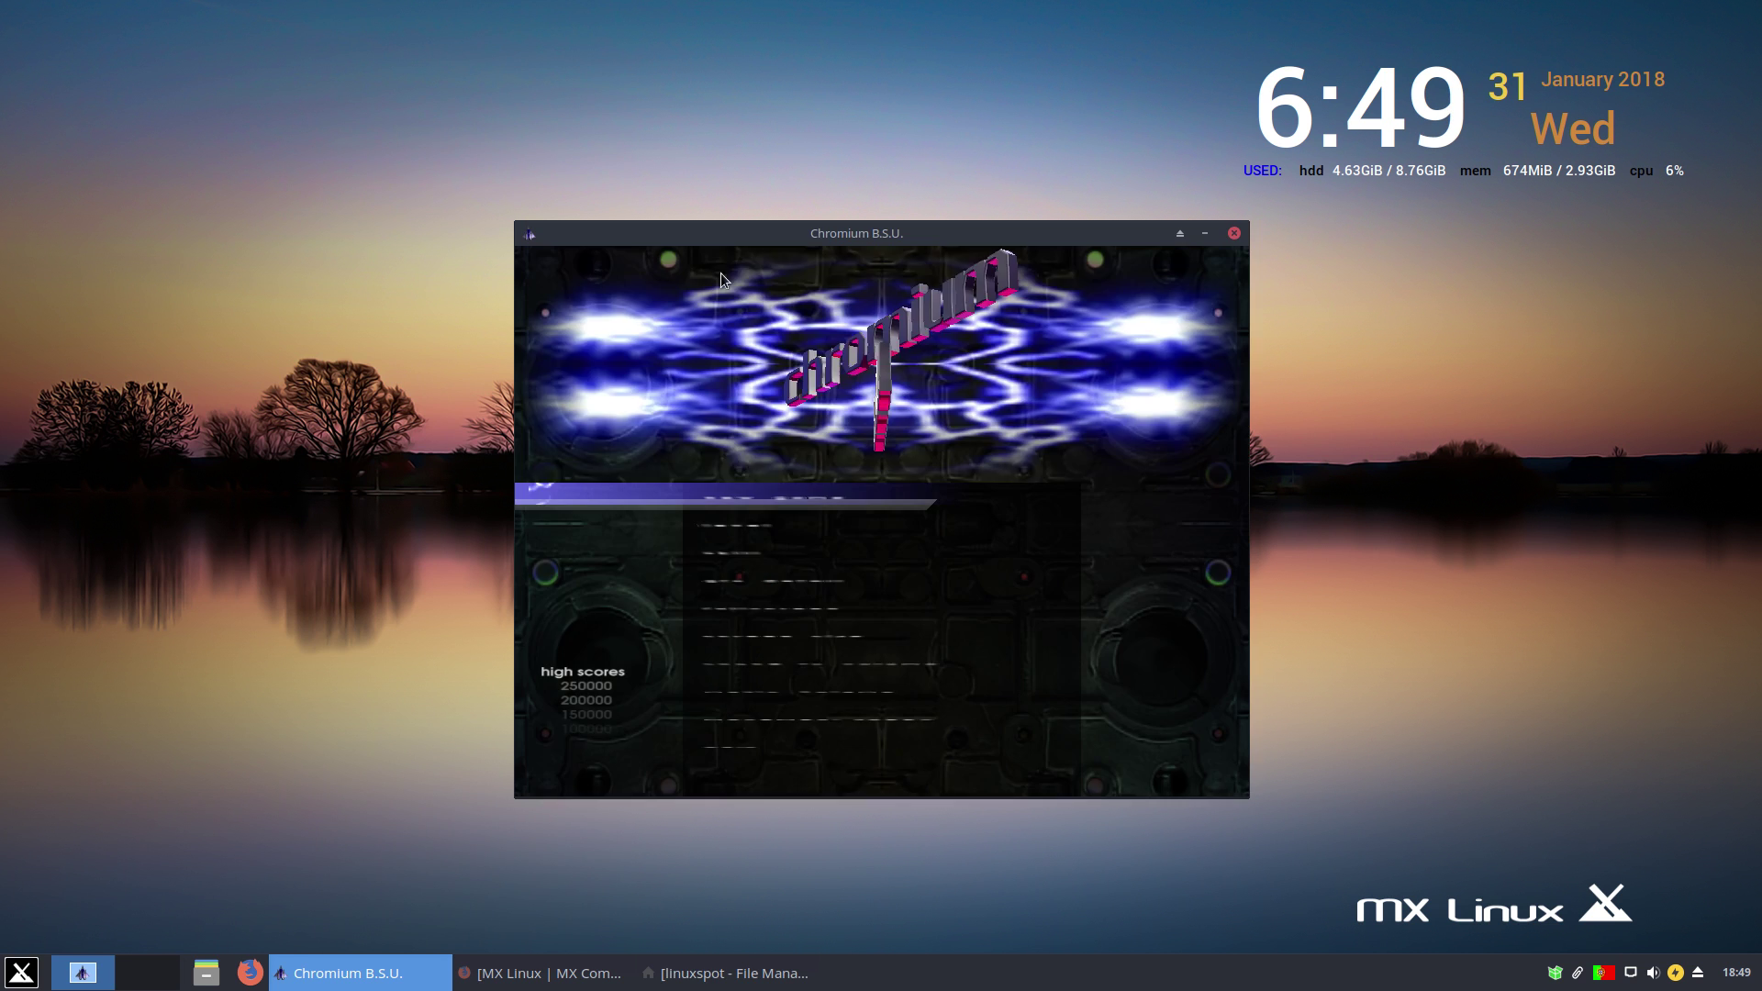
{"action": "key", "text": "Return"}
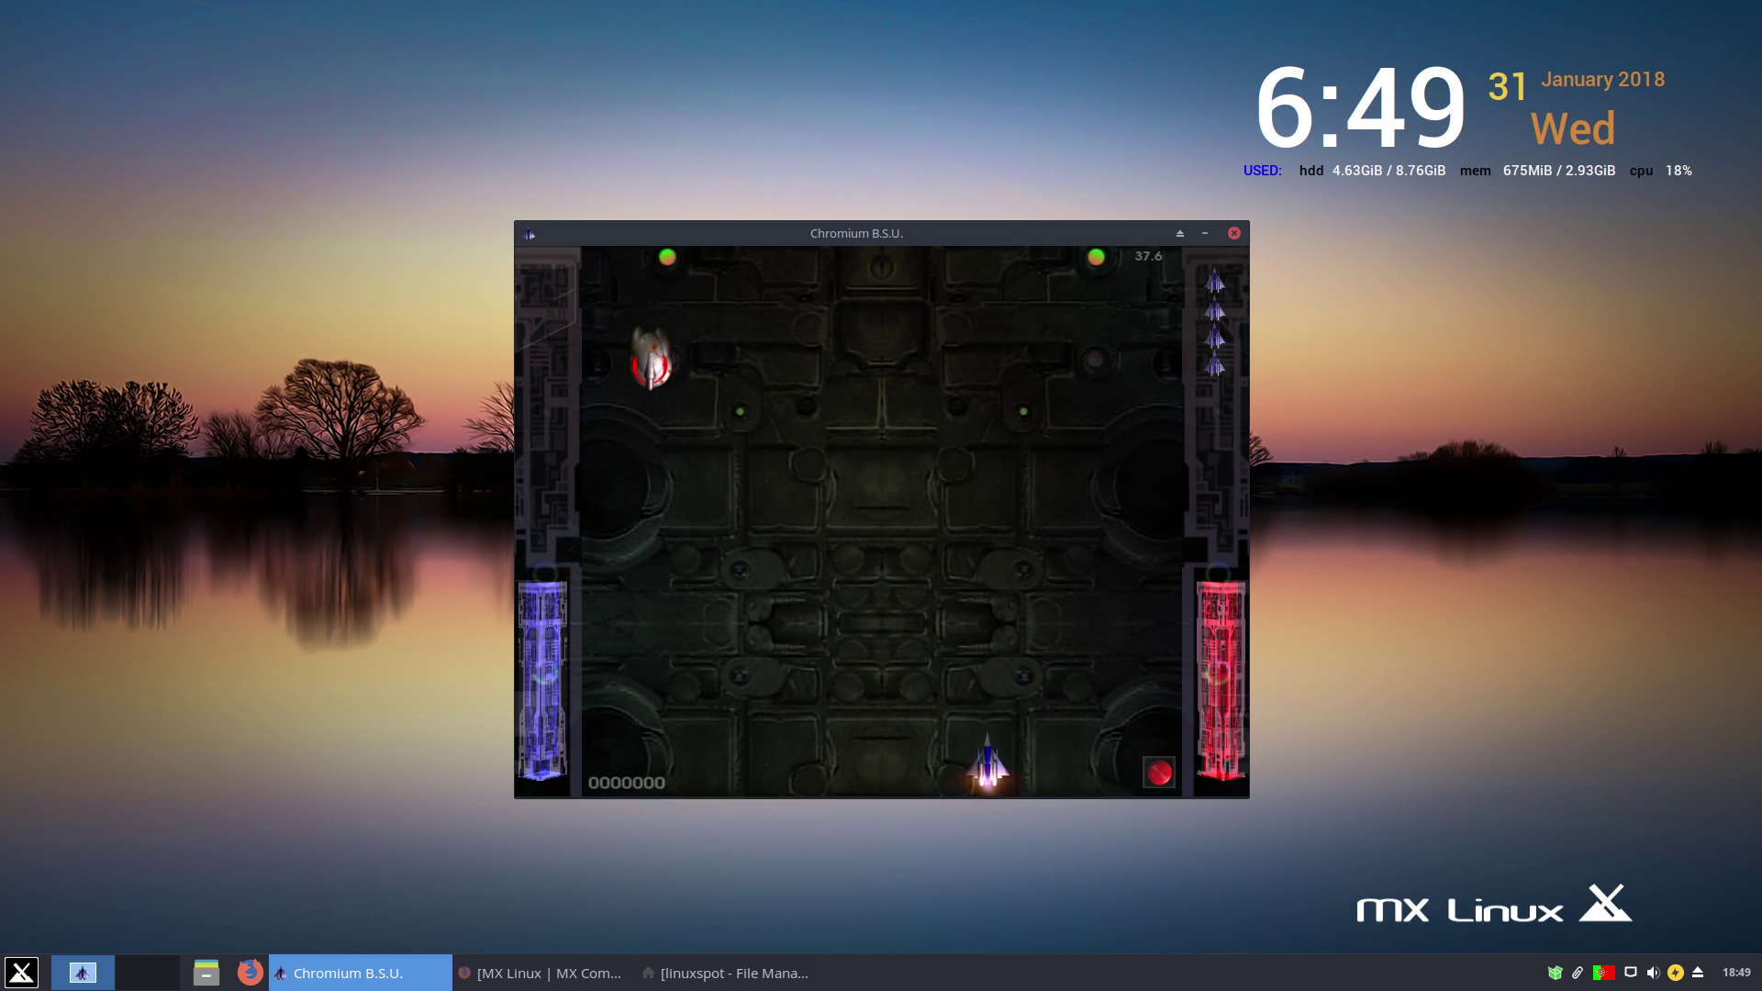
{"action": "left_click_drag", "start_coordinate": [590, 767], "coordinate": [1174, 233]}
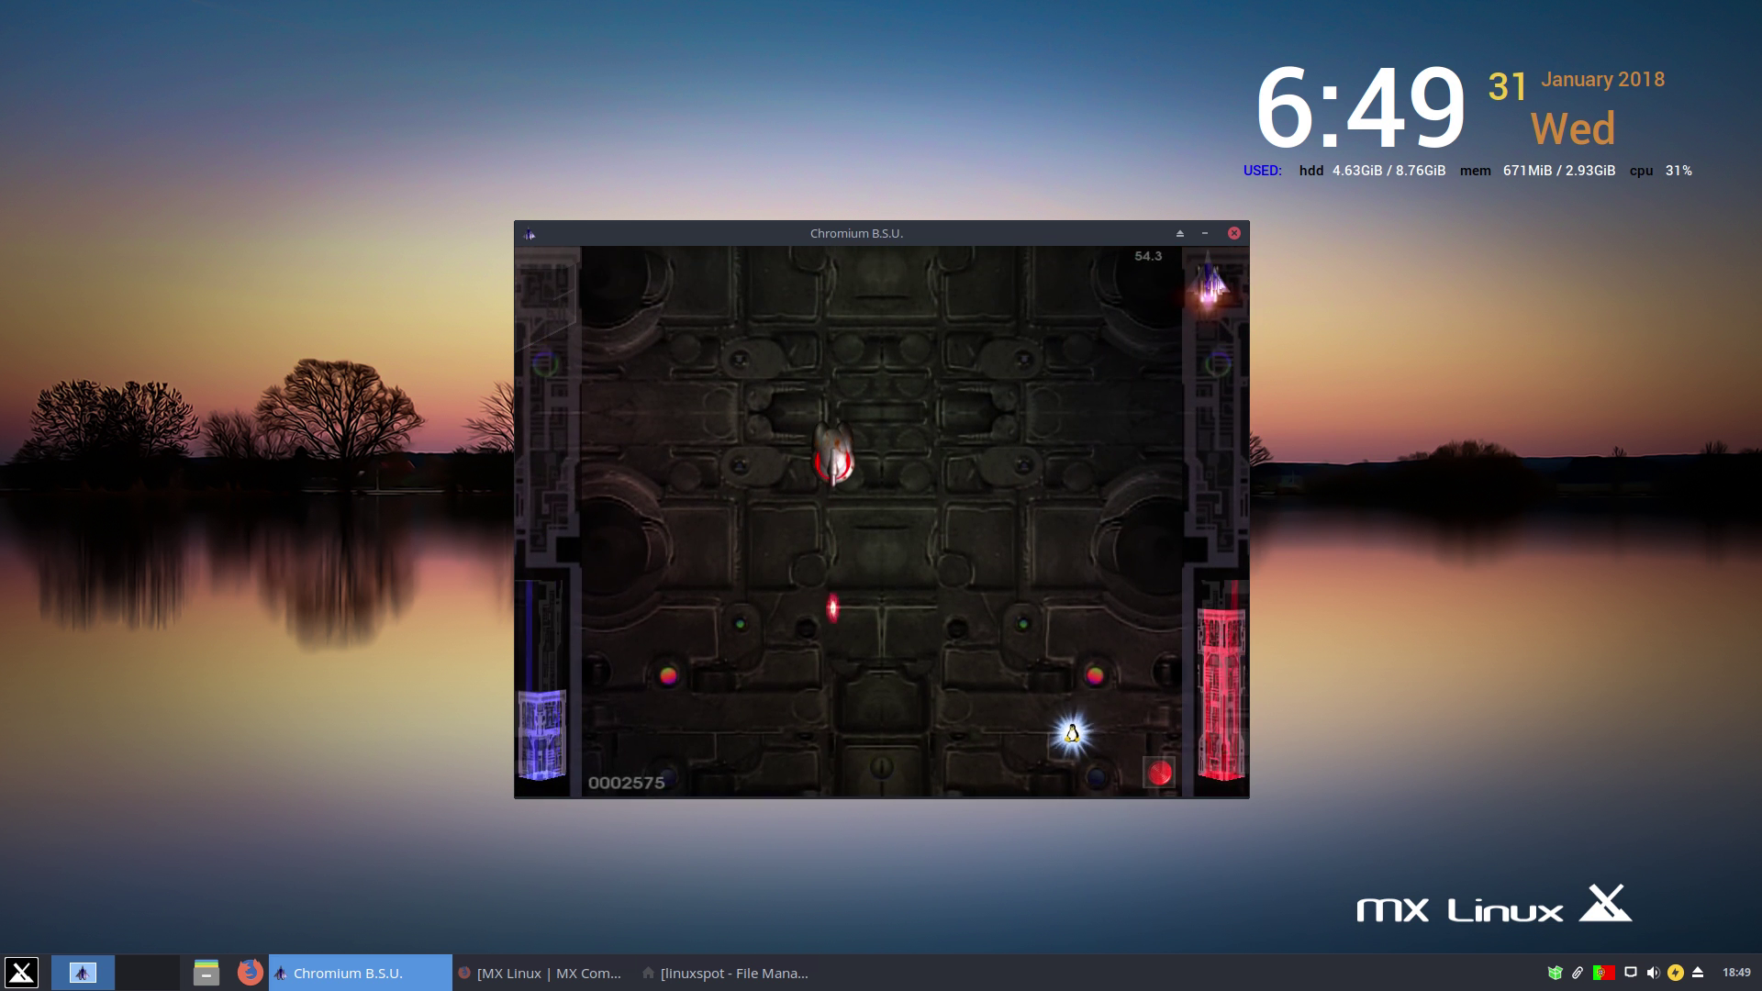
{"action": "left_click", "coordinate": [1236, 234]}
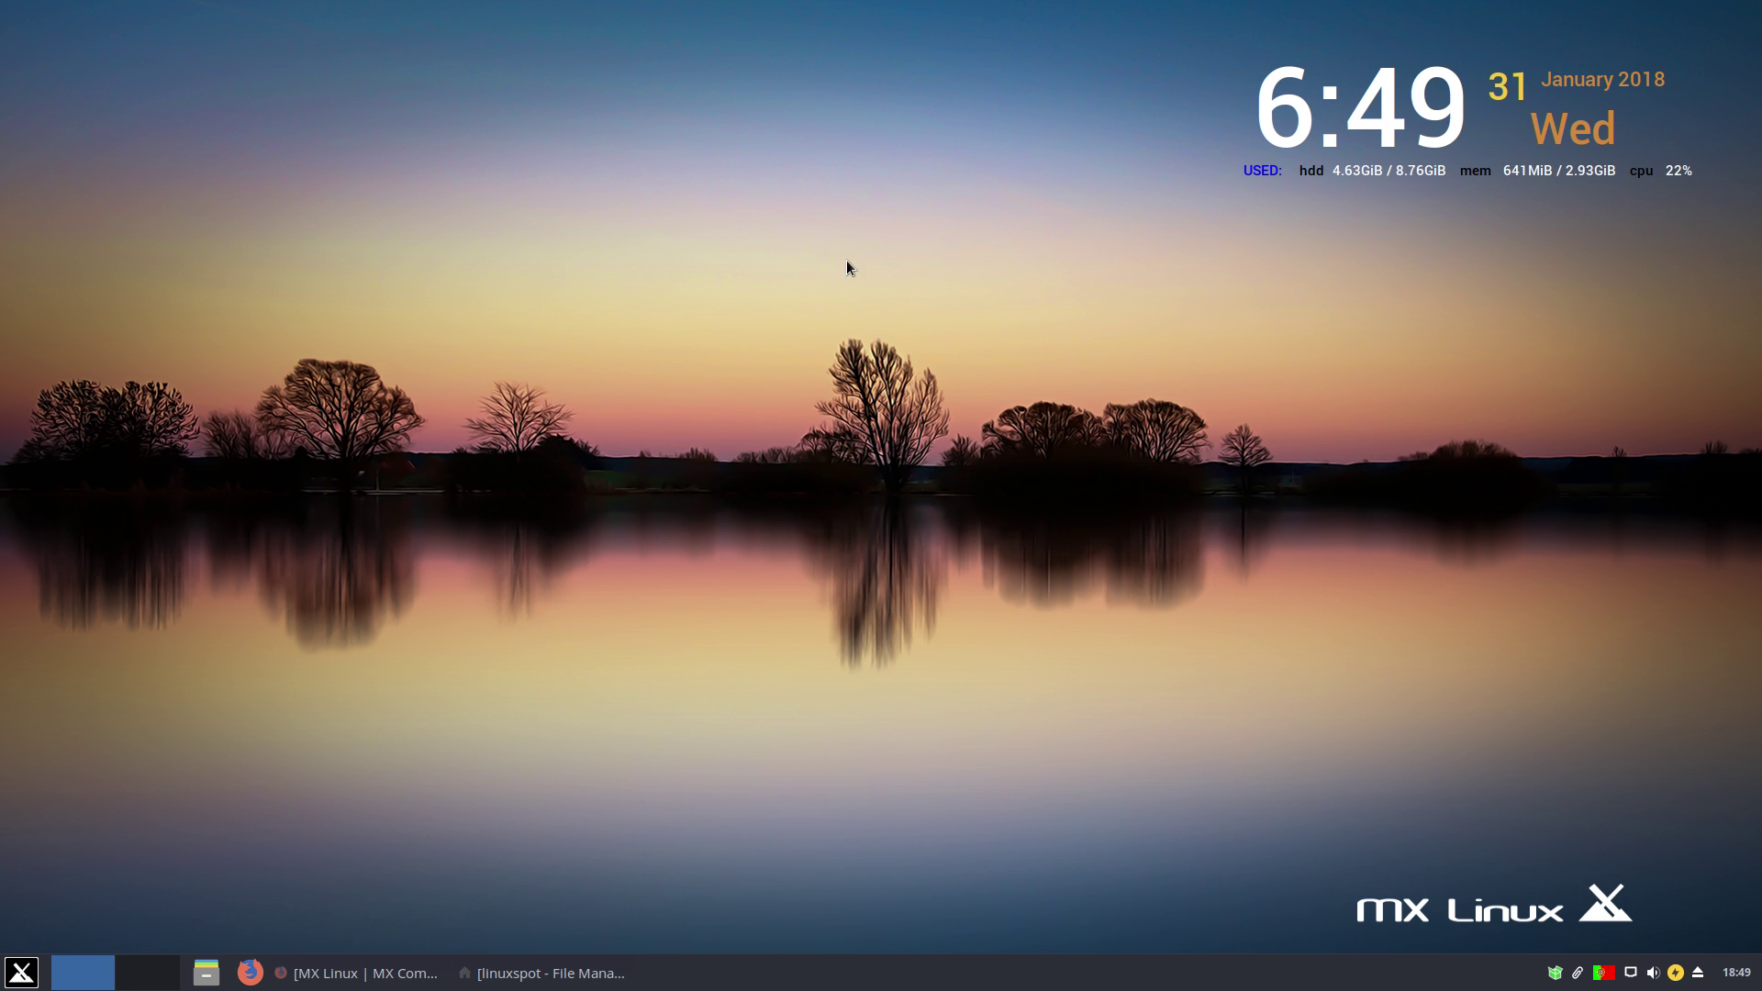
- Browse the applications in the Graphics, Internet, Multimedia, MX Tools and Office categories
{"action": "left_click", "coordinate": [18, 973]}
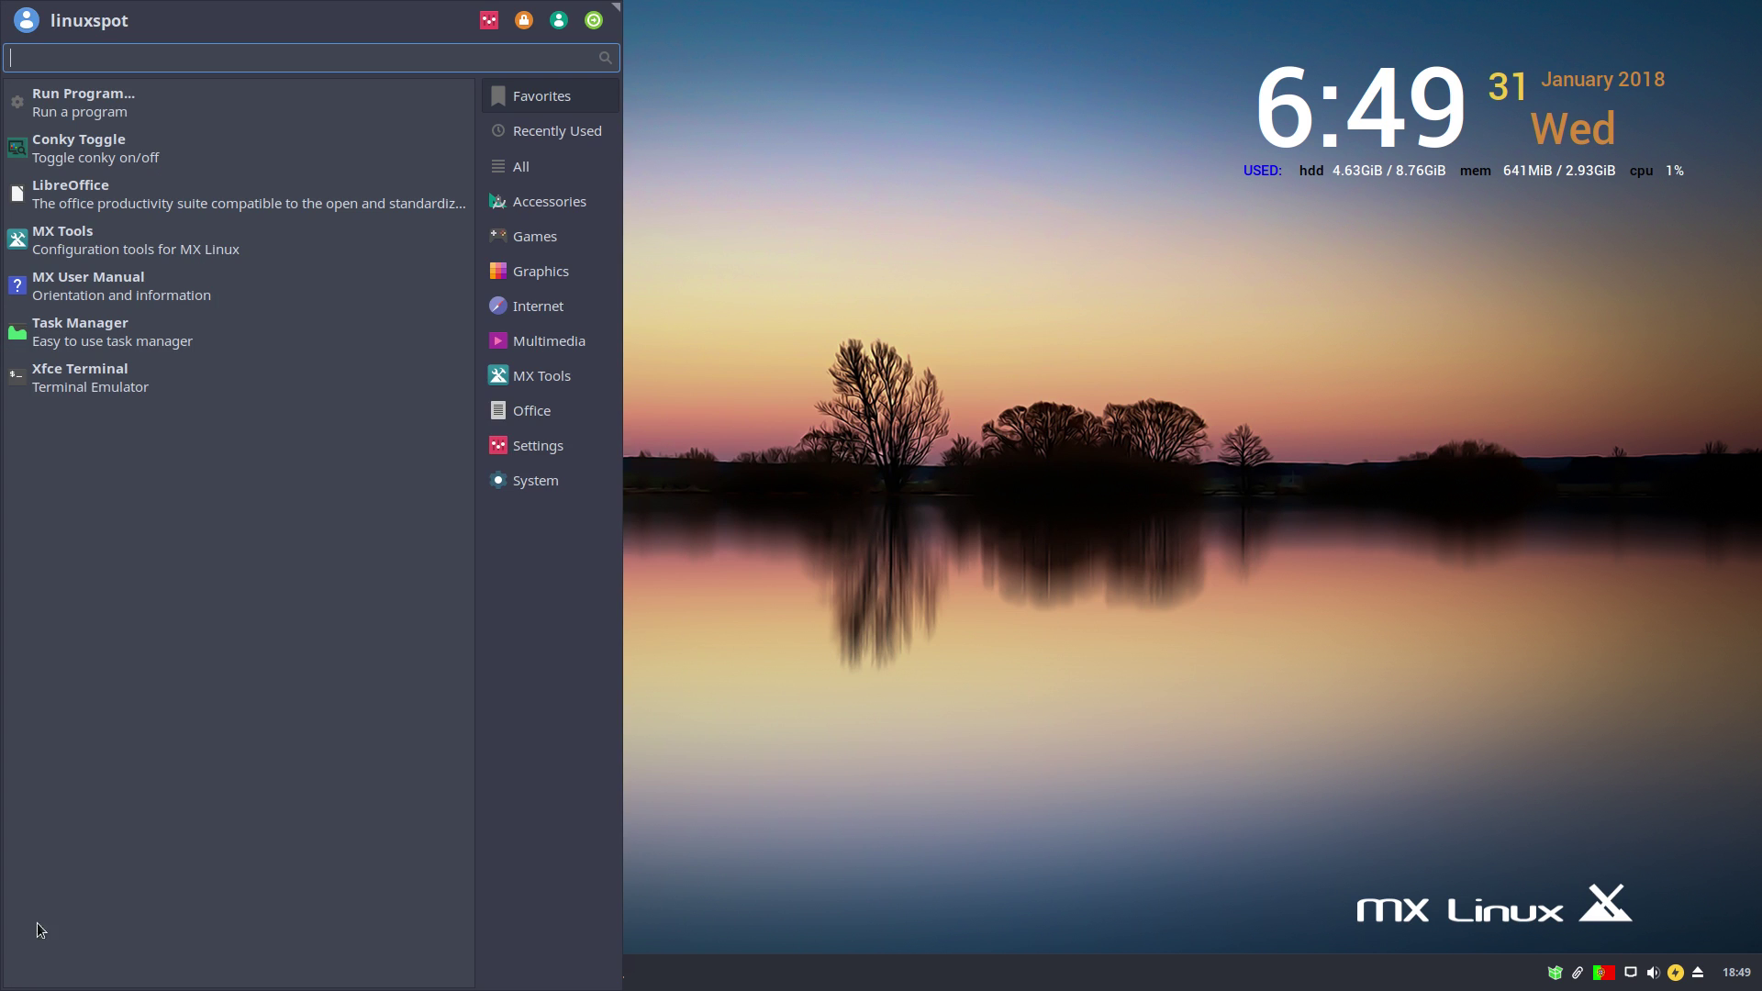
{"action": "left_click", "coordinate": [530, 276]}
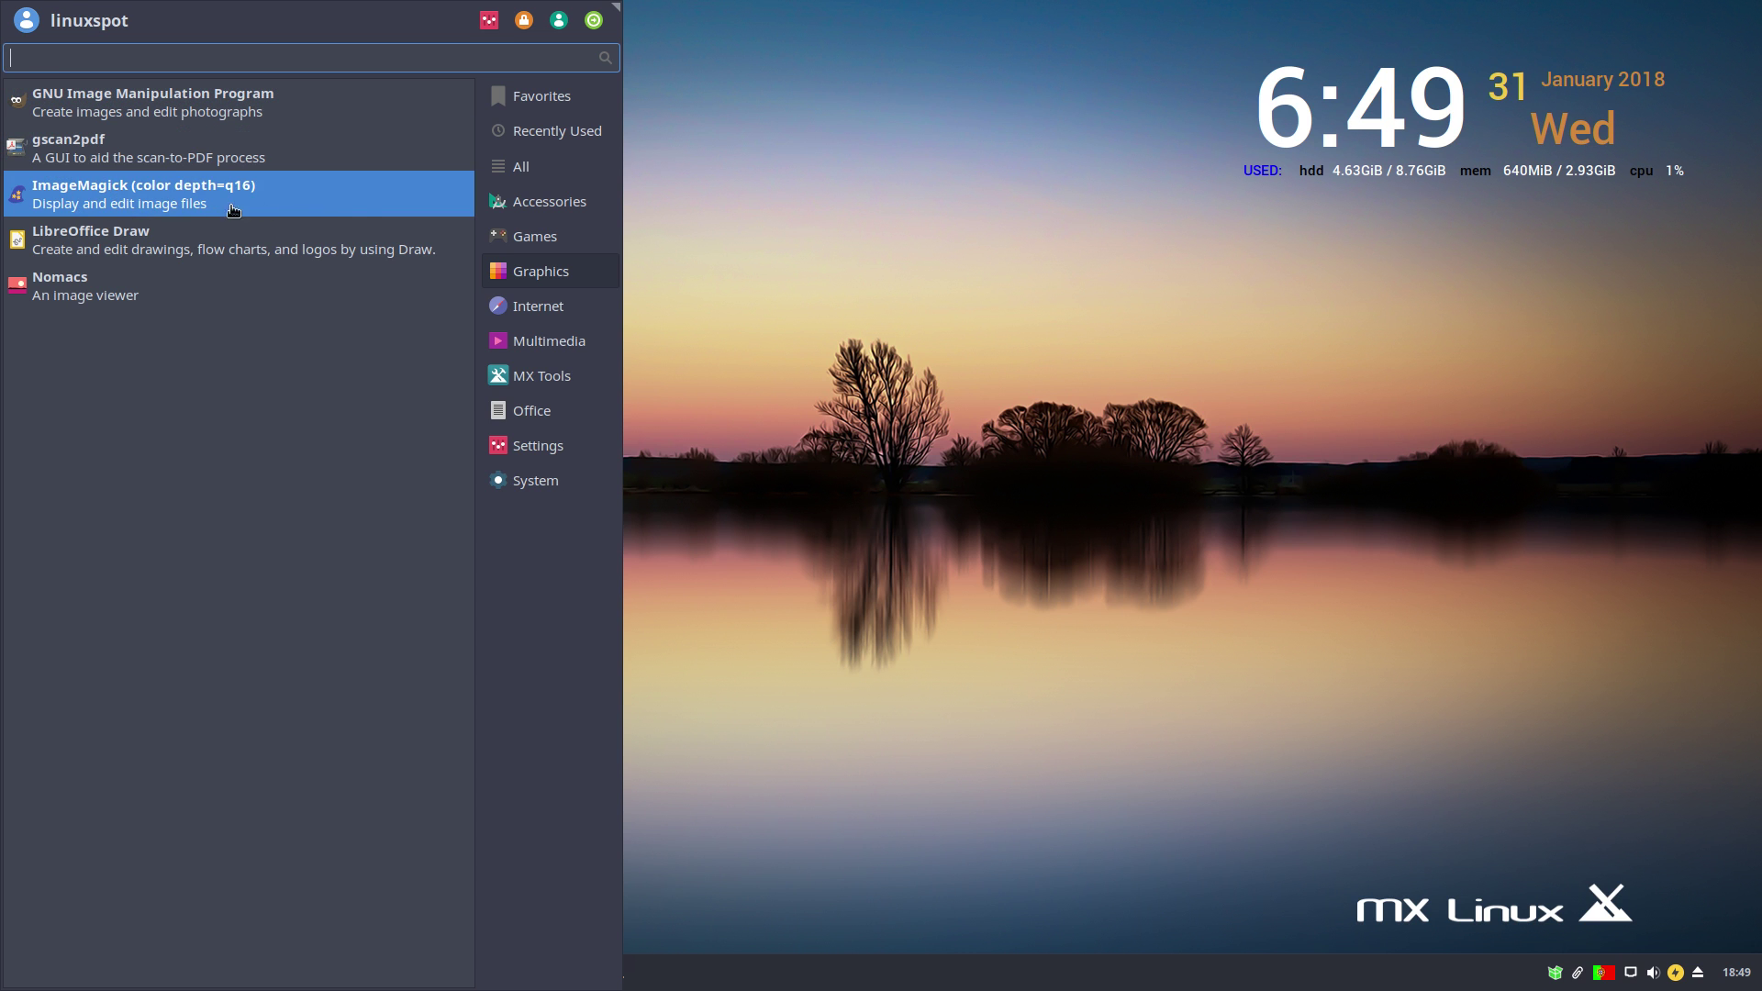
{"action": "left_click", "coordinate": [534, 312]}
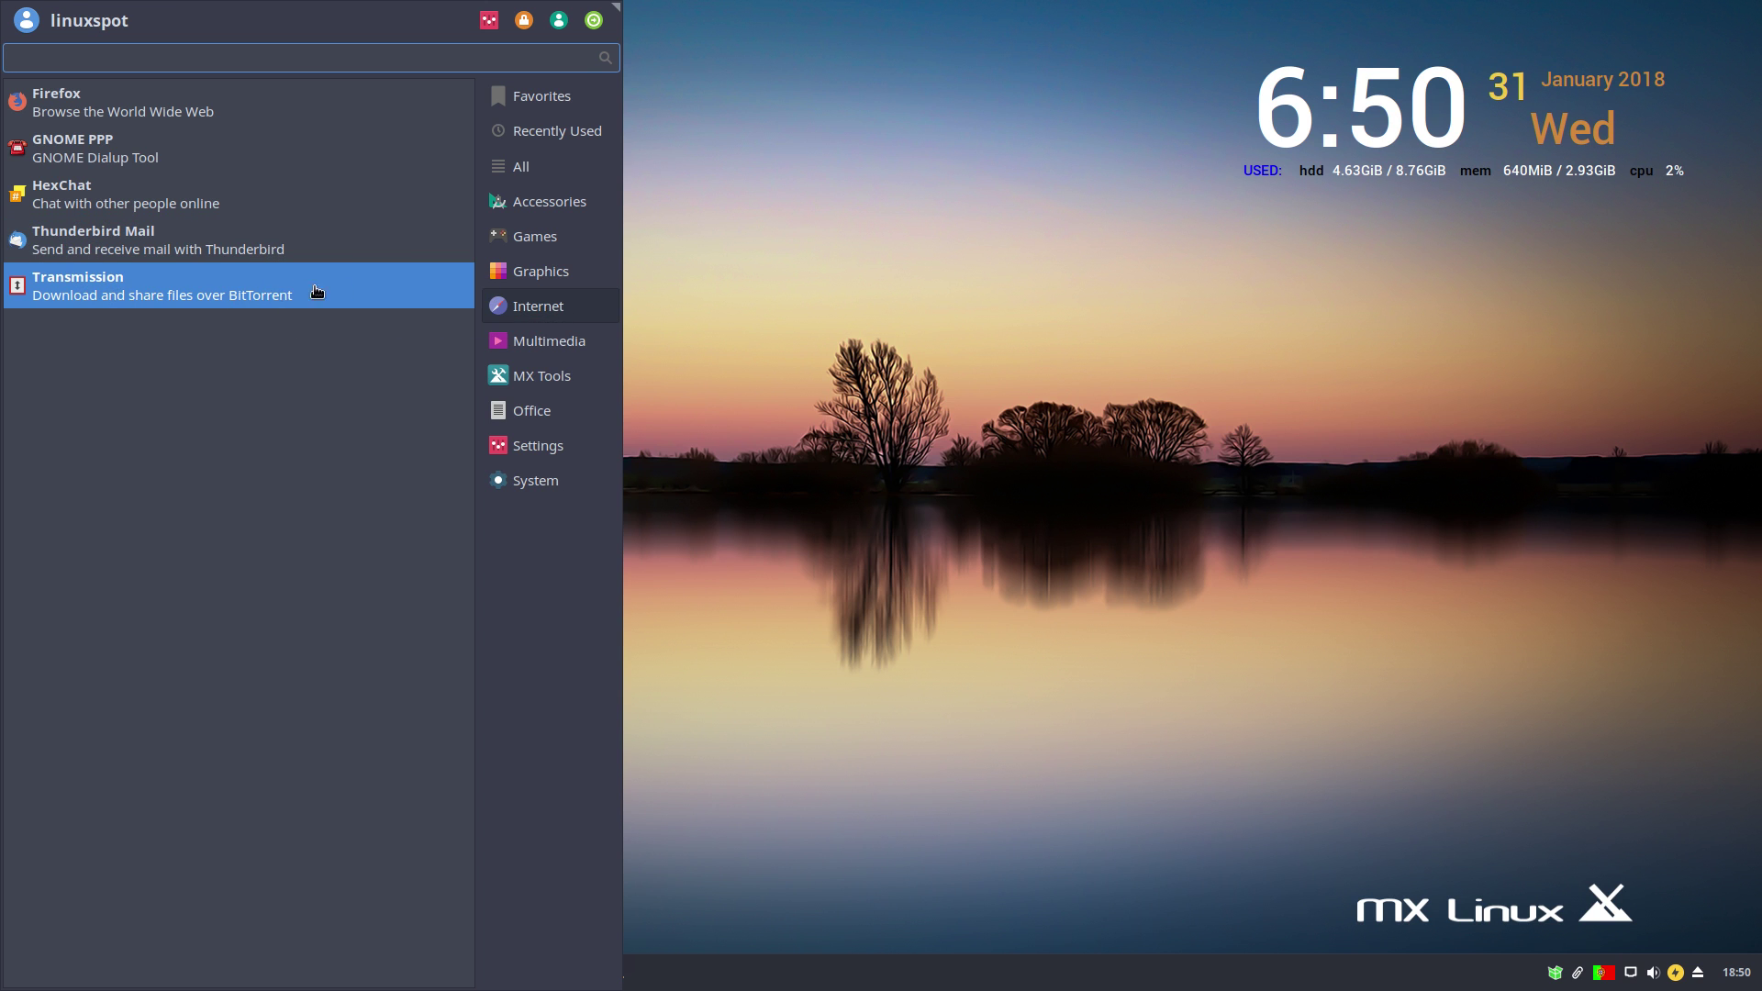
{"action": "mouse_move", "coordinate": [543, 342]}
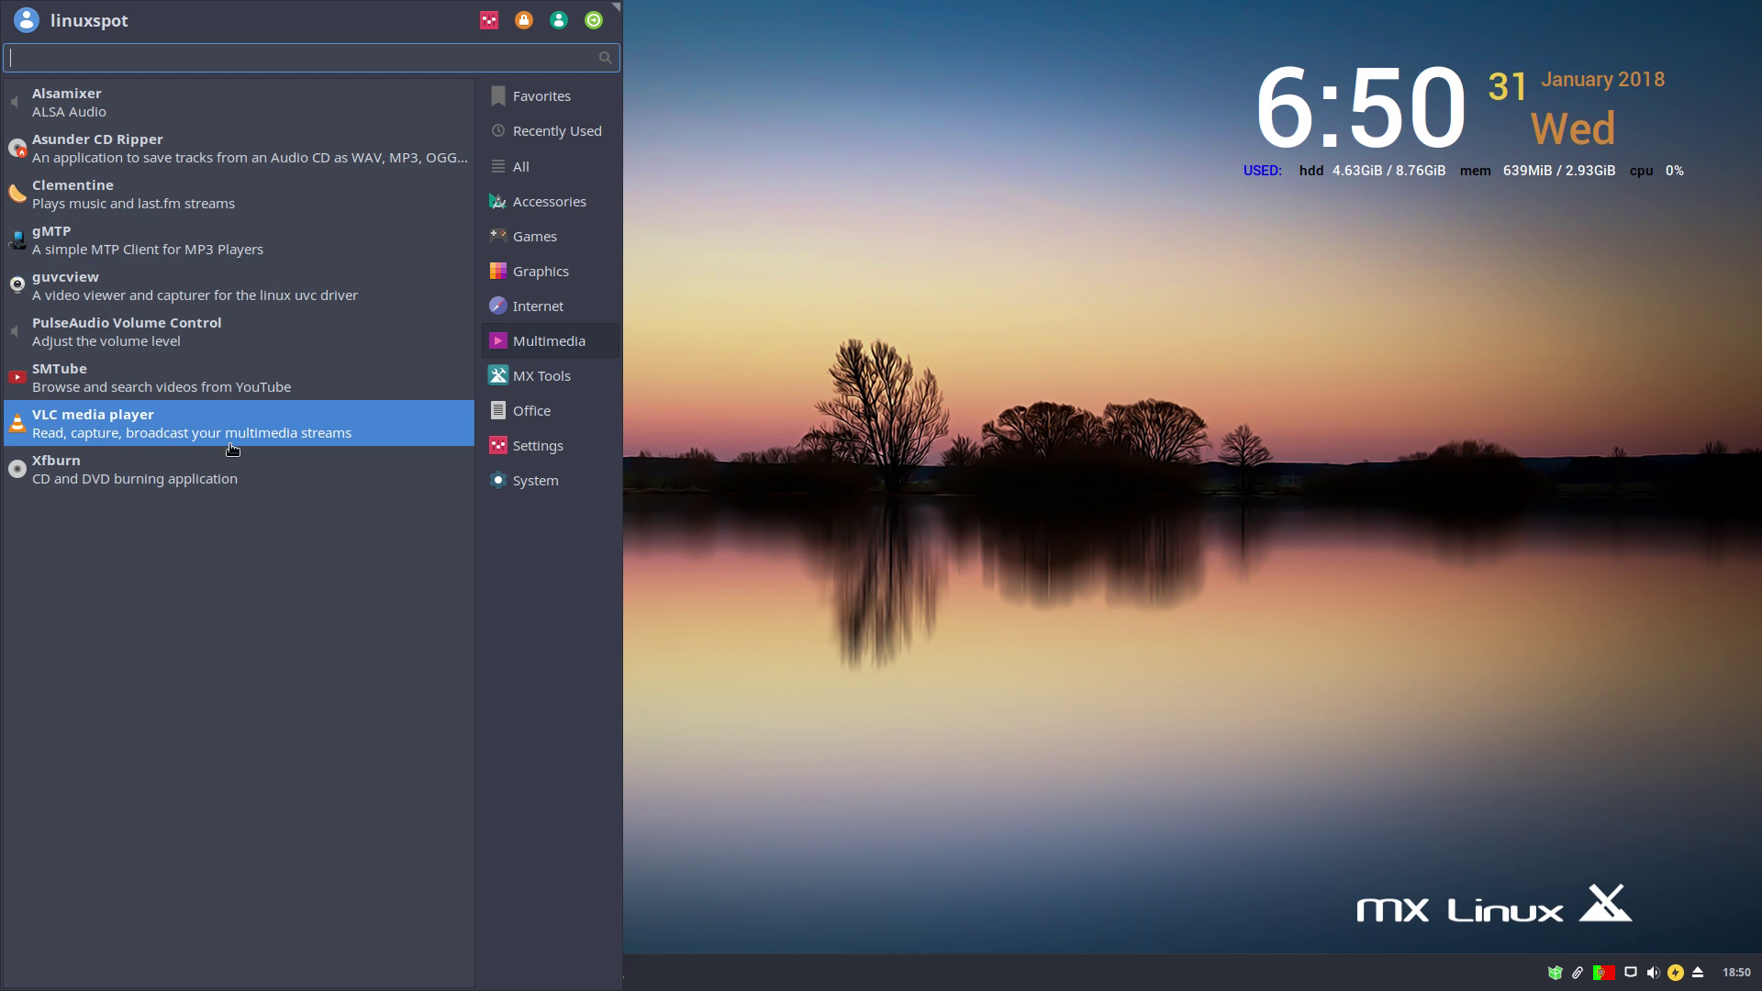
{"action": "left_click", "coordinate": [532, 370]}
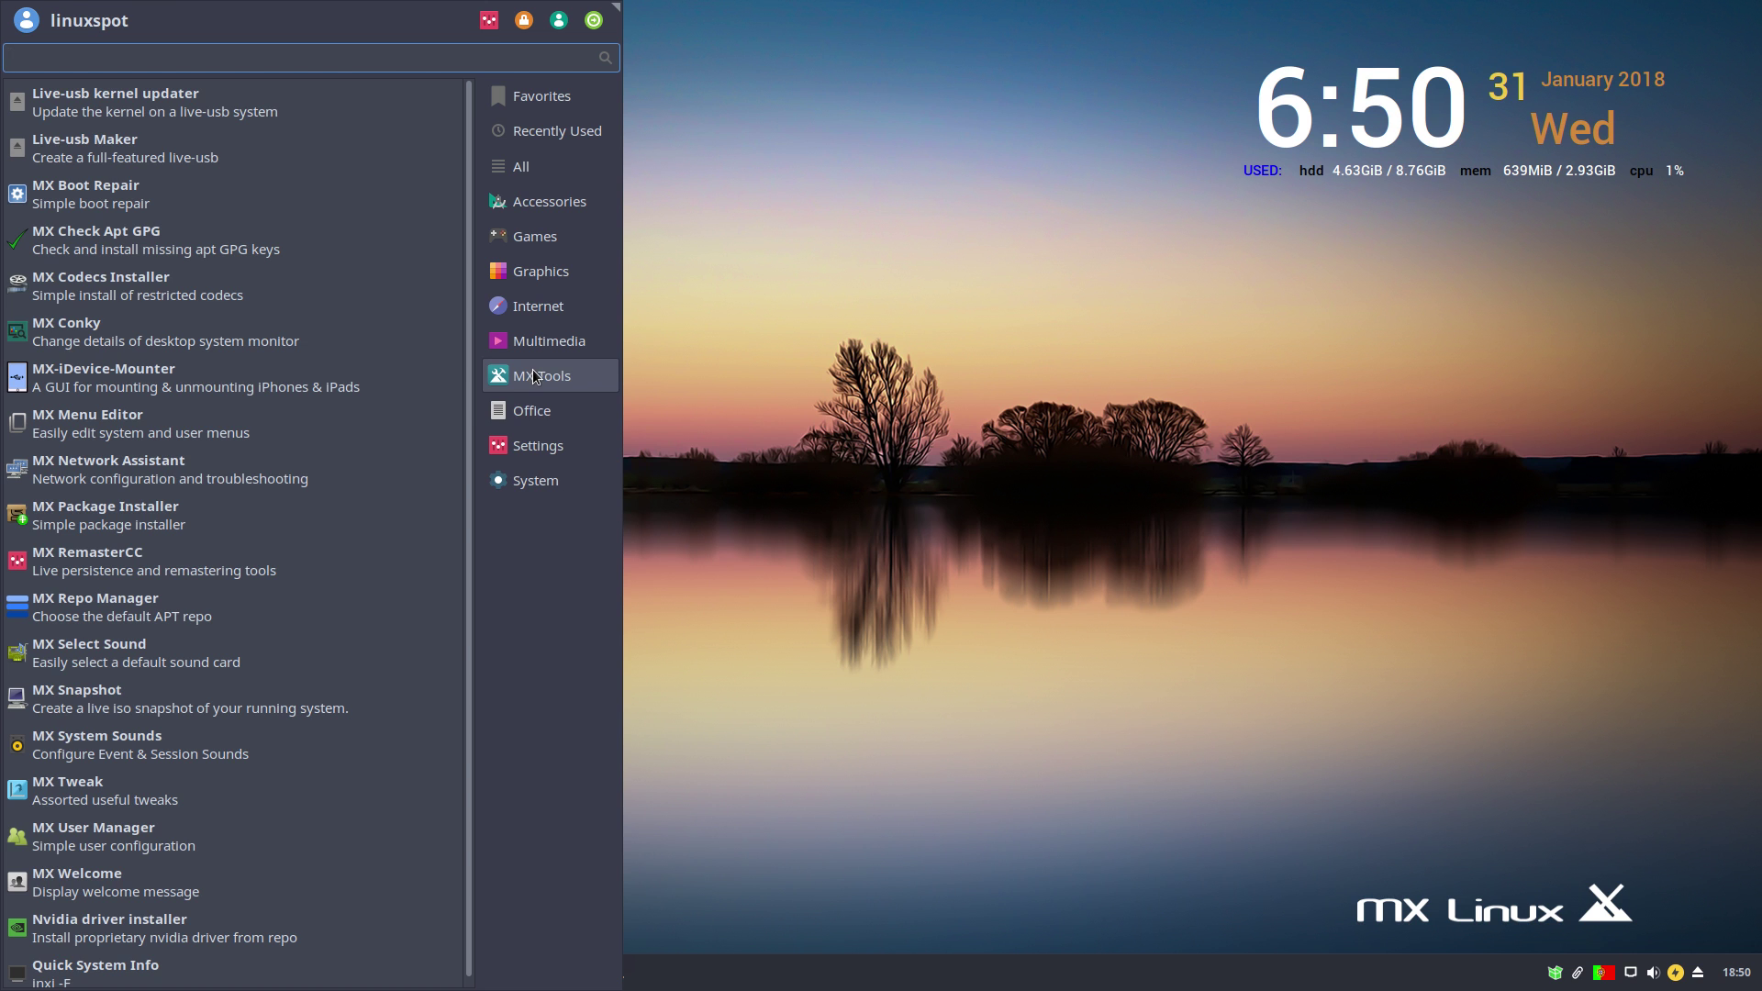
{"action": "left_click", "coordinate": [540, 410]}
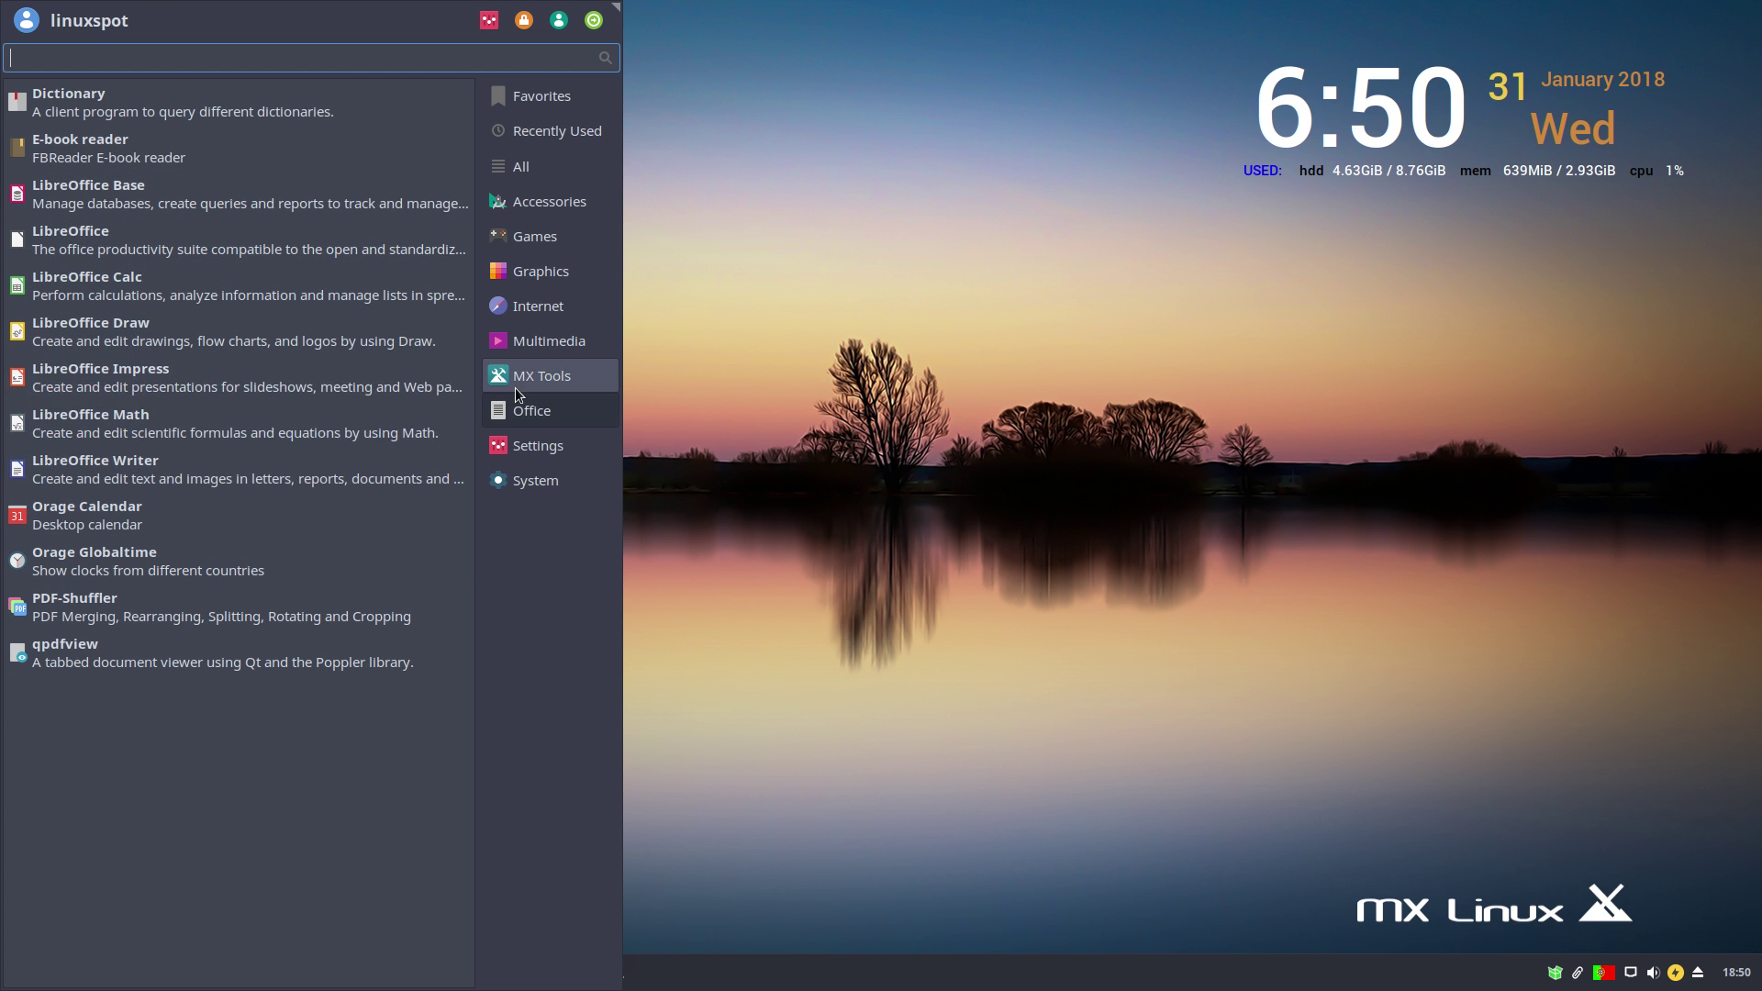
- Look through the full application lists of the Settings and System categories and dismiss the application menu
{"action": "left_click", "coordinate": [532, 433]}
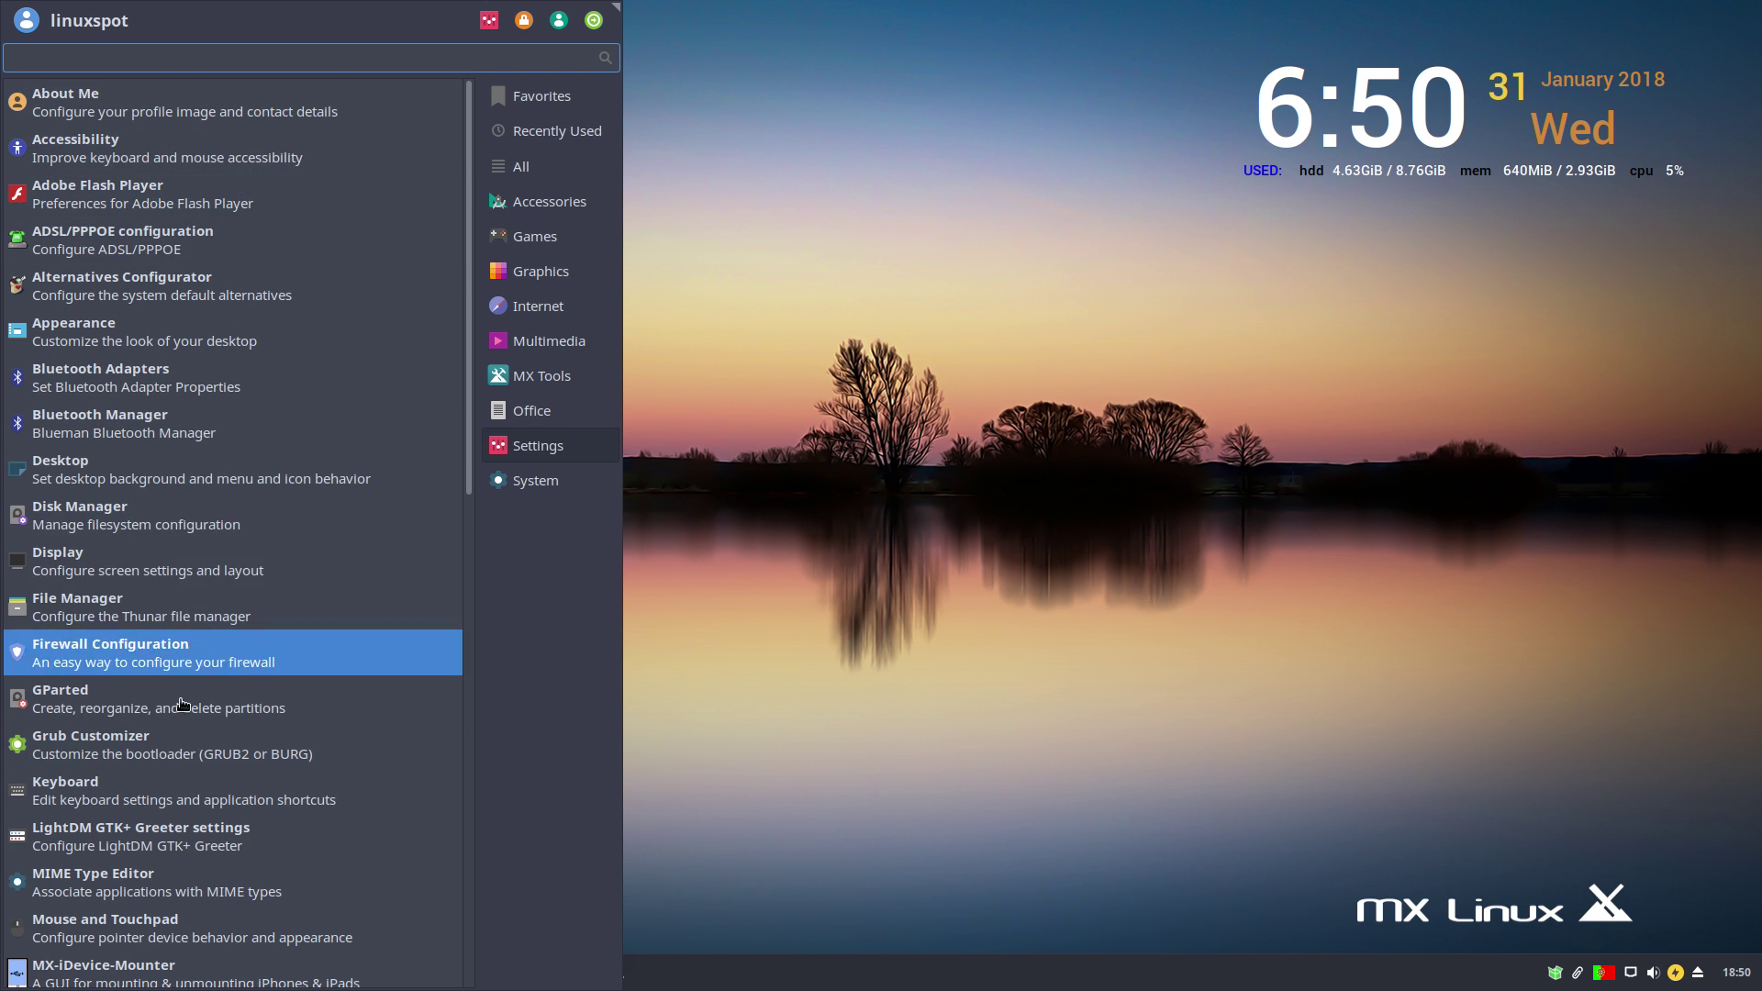
{"action": "scroll", "coordinate": [138, 808], "scroll_direction": "down", "scroll_amount": 10}
{"action": "scroll", "coordinate": [137, 807], "scroll_direction": "down", "scroll_amount": 3}
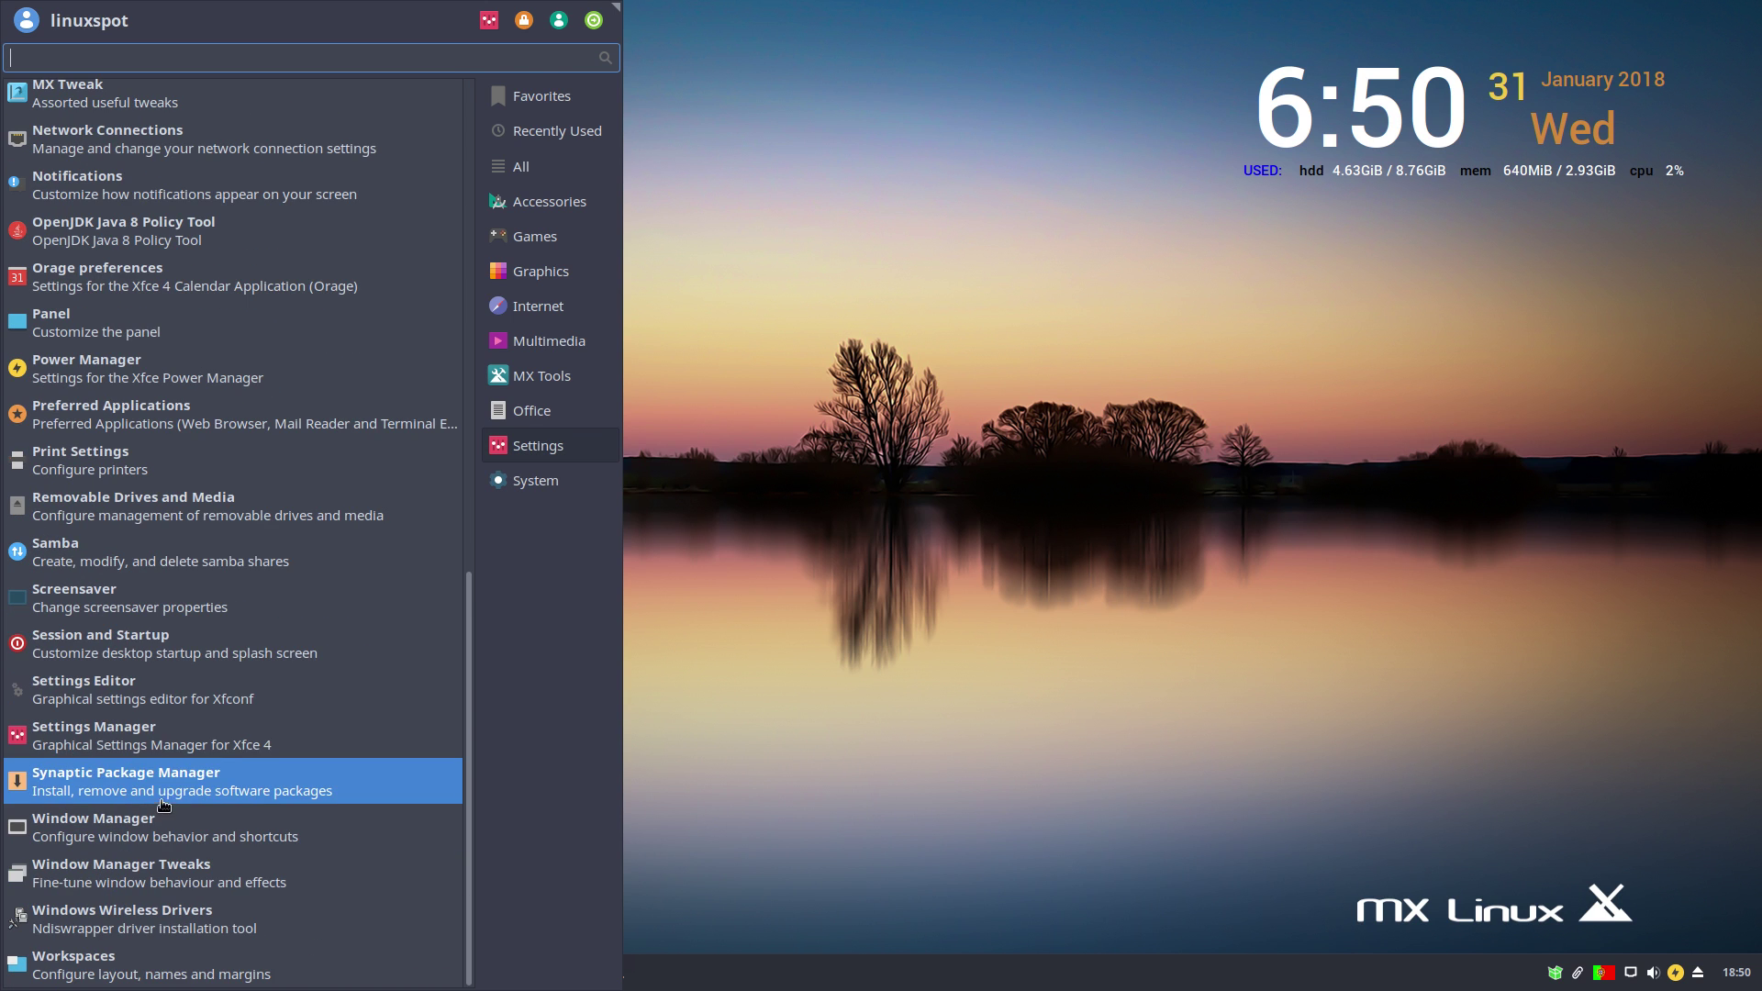
{"action": "scroll", "coordinate": [182, 681], "scroll_direction": "up", "scroll_amount": 20}
{"action": "scroll", "coordinate": [182, 643], "scroll_direction": "up", "scroll_amount": 3}
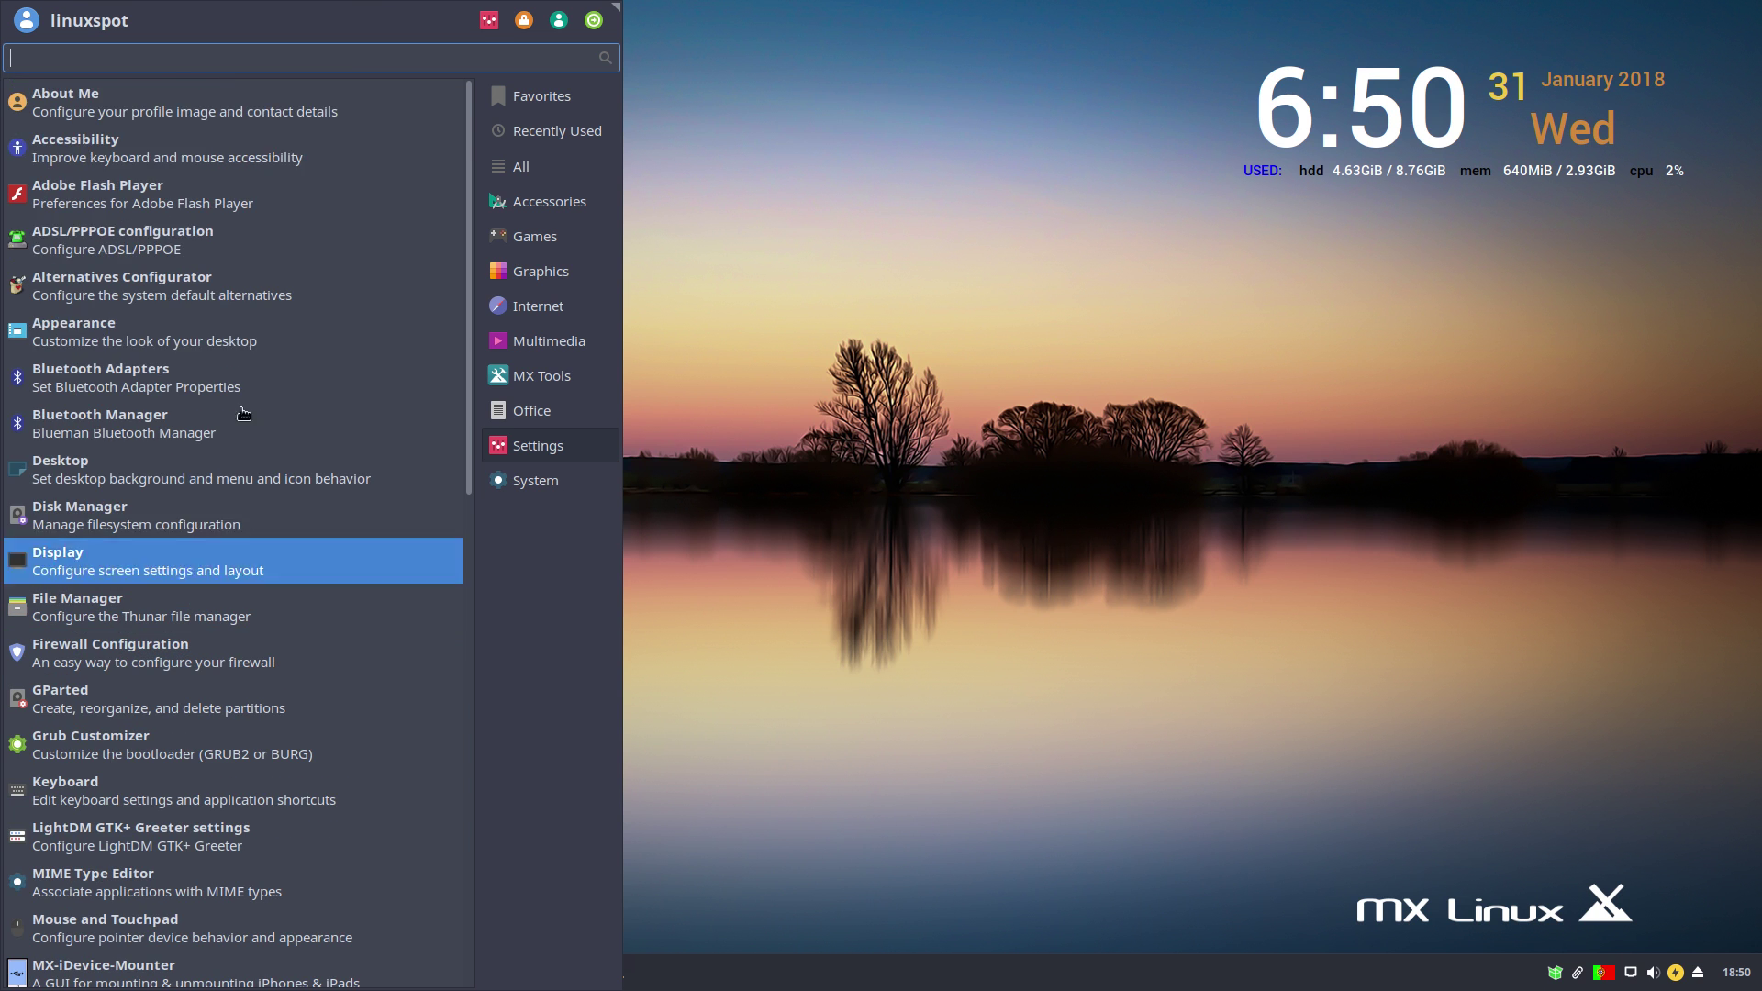
{"action": "left_click", "coordinate": [520, 481]}
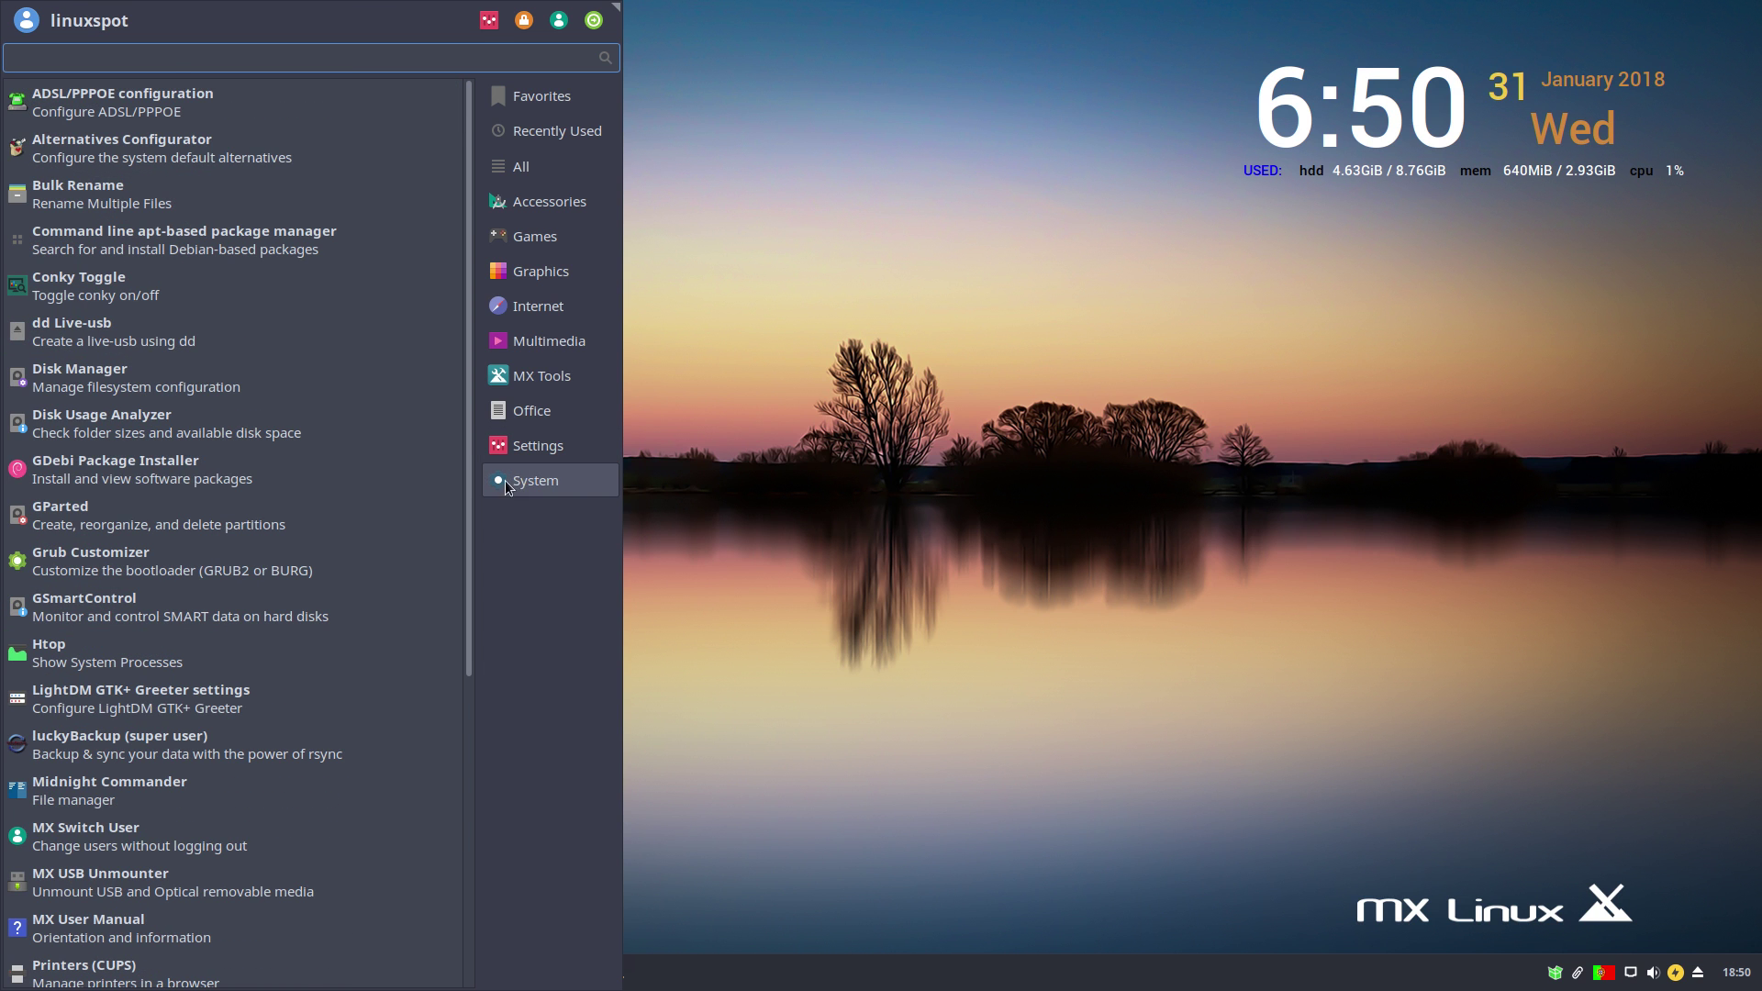
{"action": "scroll", "coordinate": [315, 395], "scroll_direction": "down", "scroll_amount": 5}
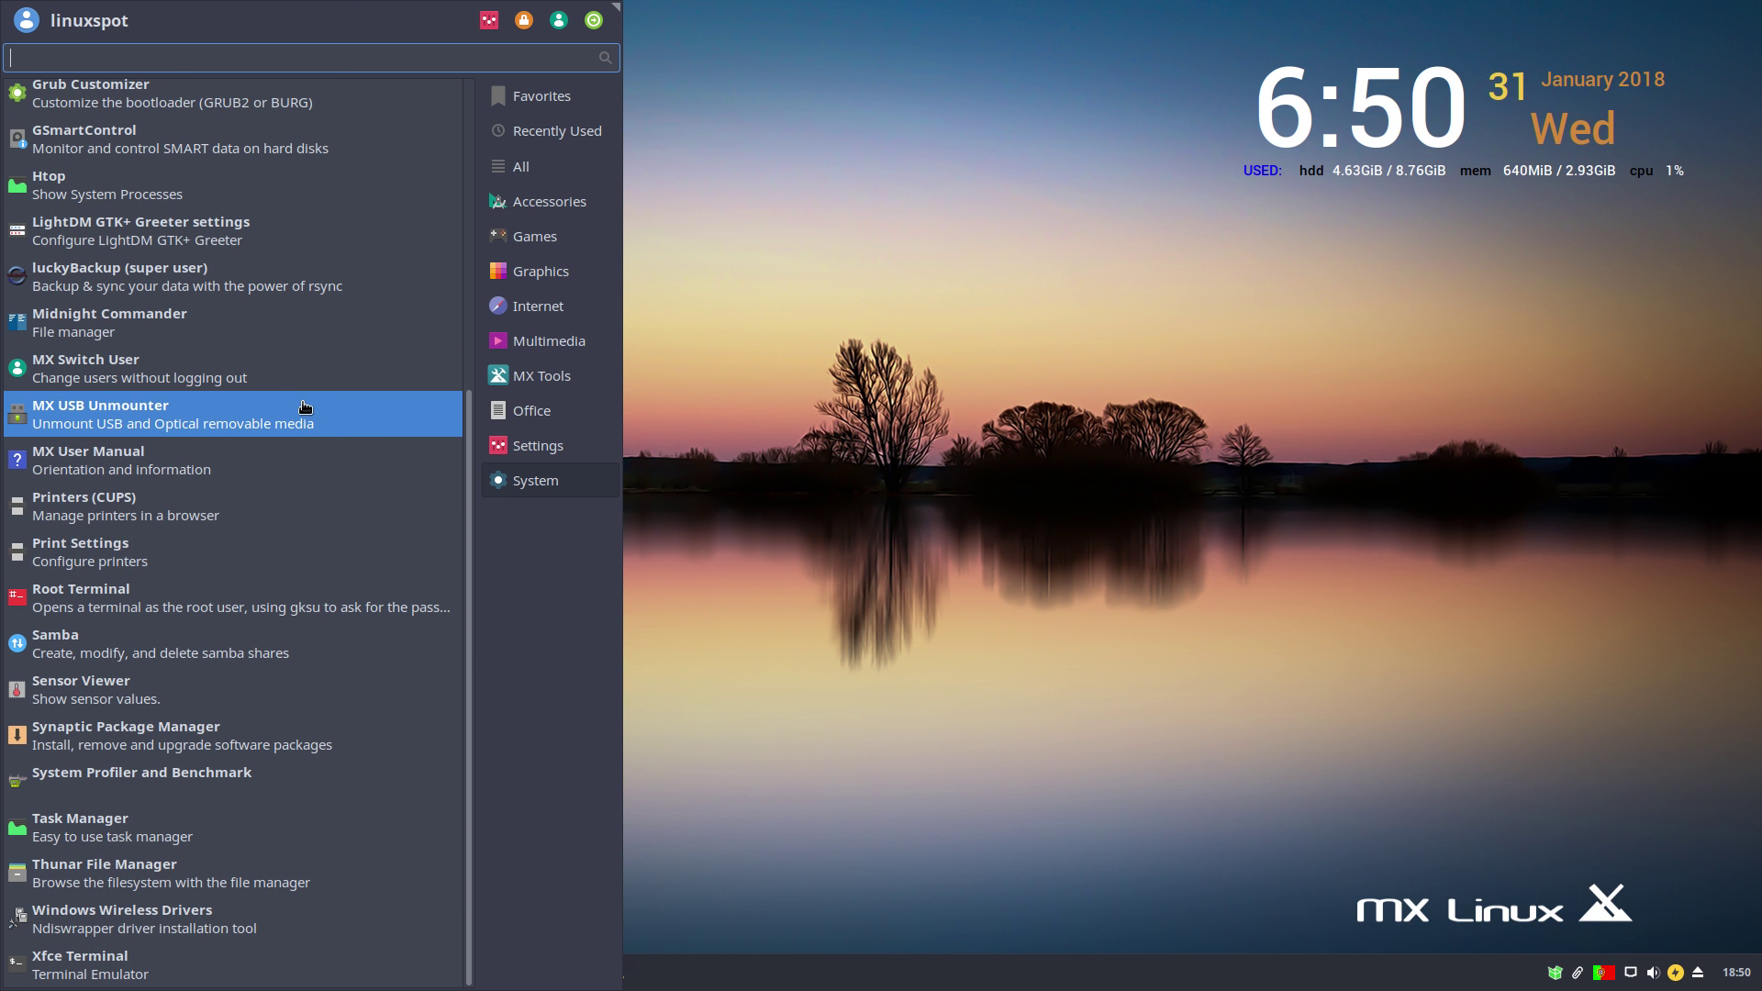
{"action": "left_click", "coordinate": [1004, 553]}
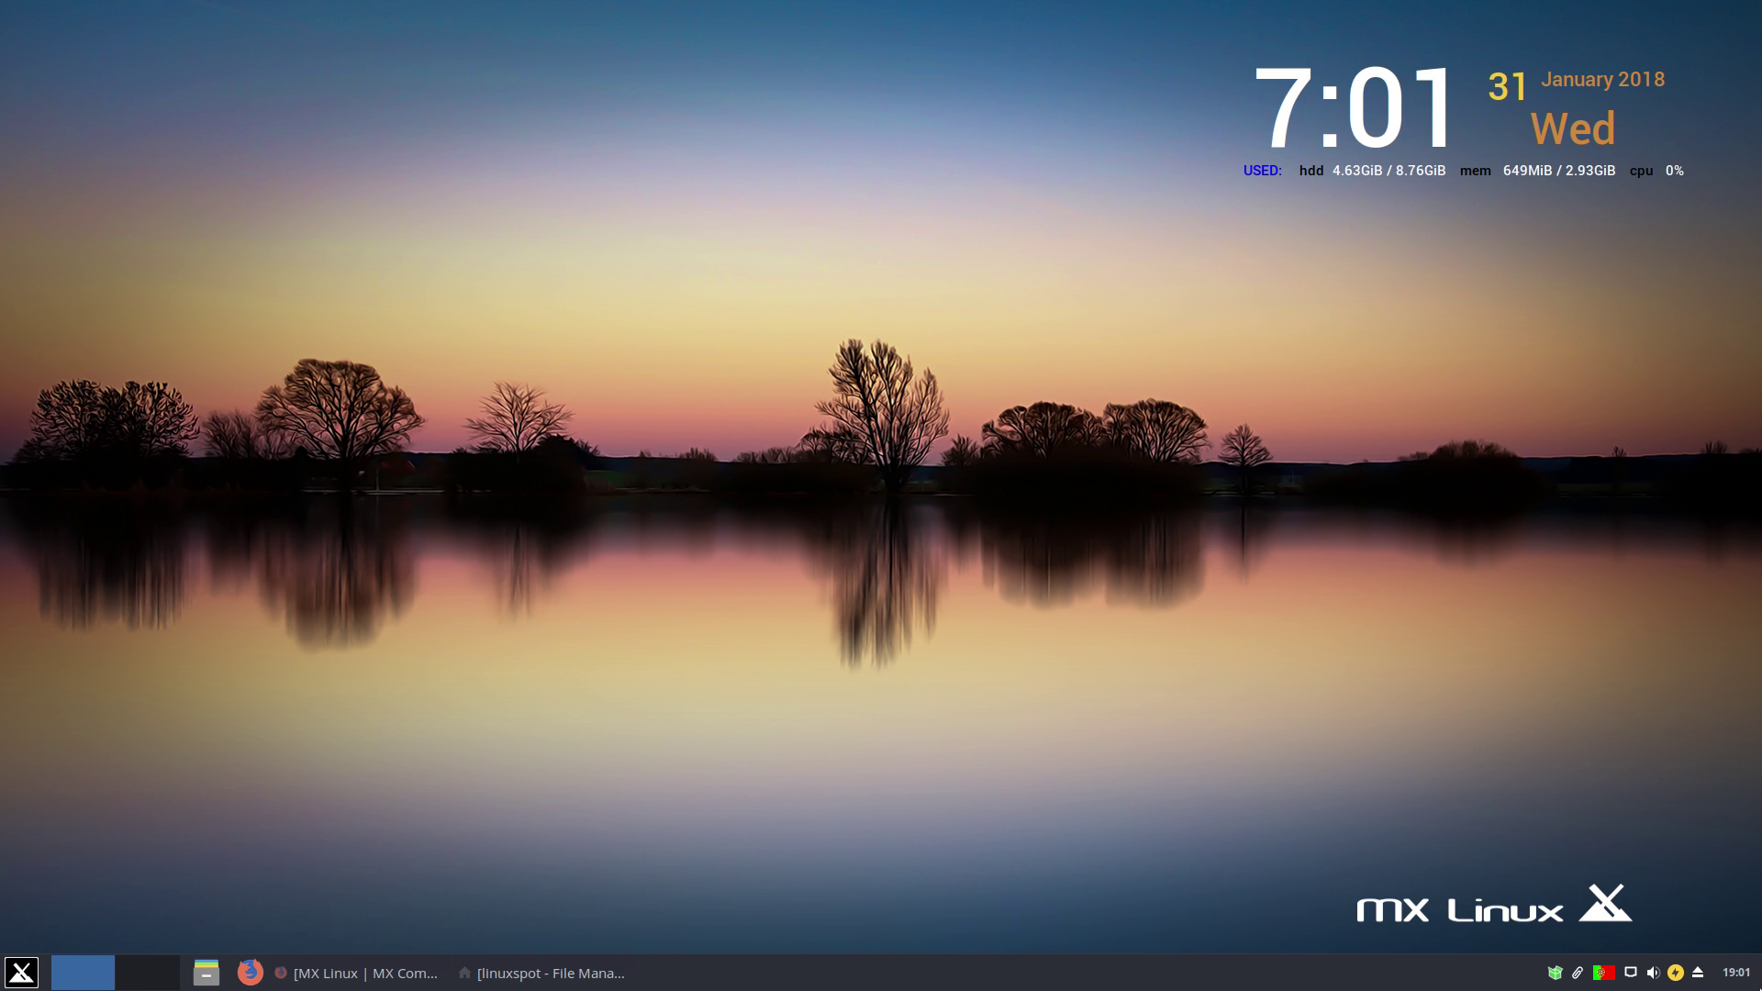
- Search the applications for "term" and open Terminal Emulator
{"action": "key", "text": "super"}
{"action": "type", "text": "term"}
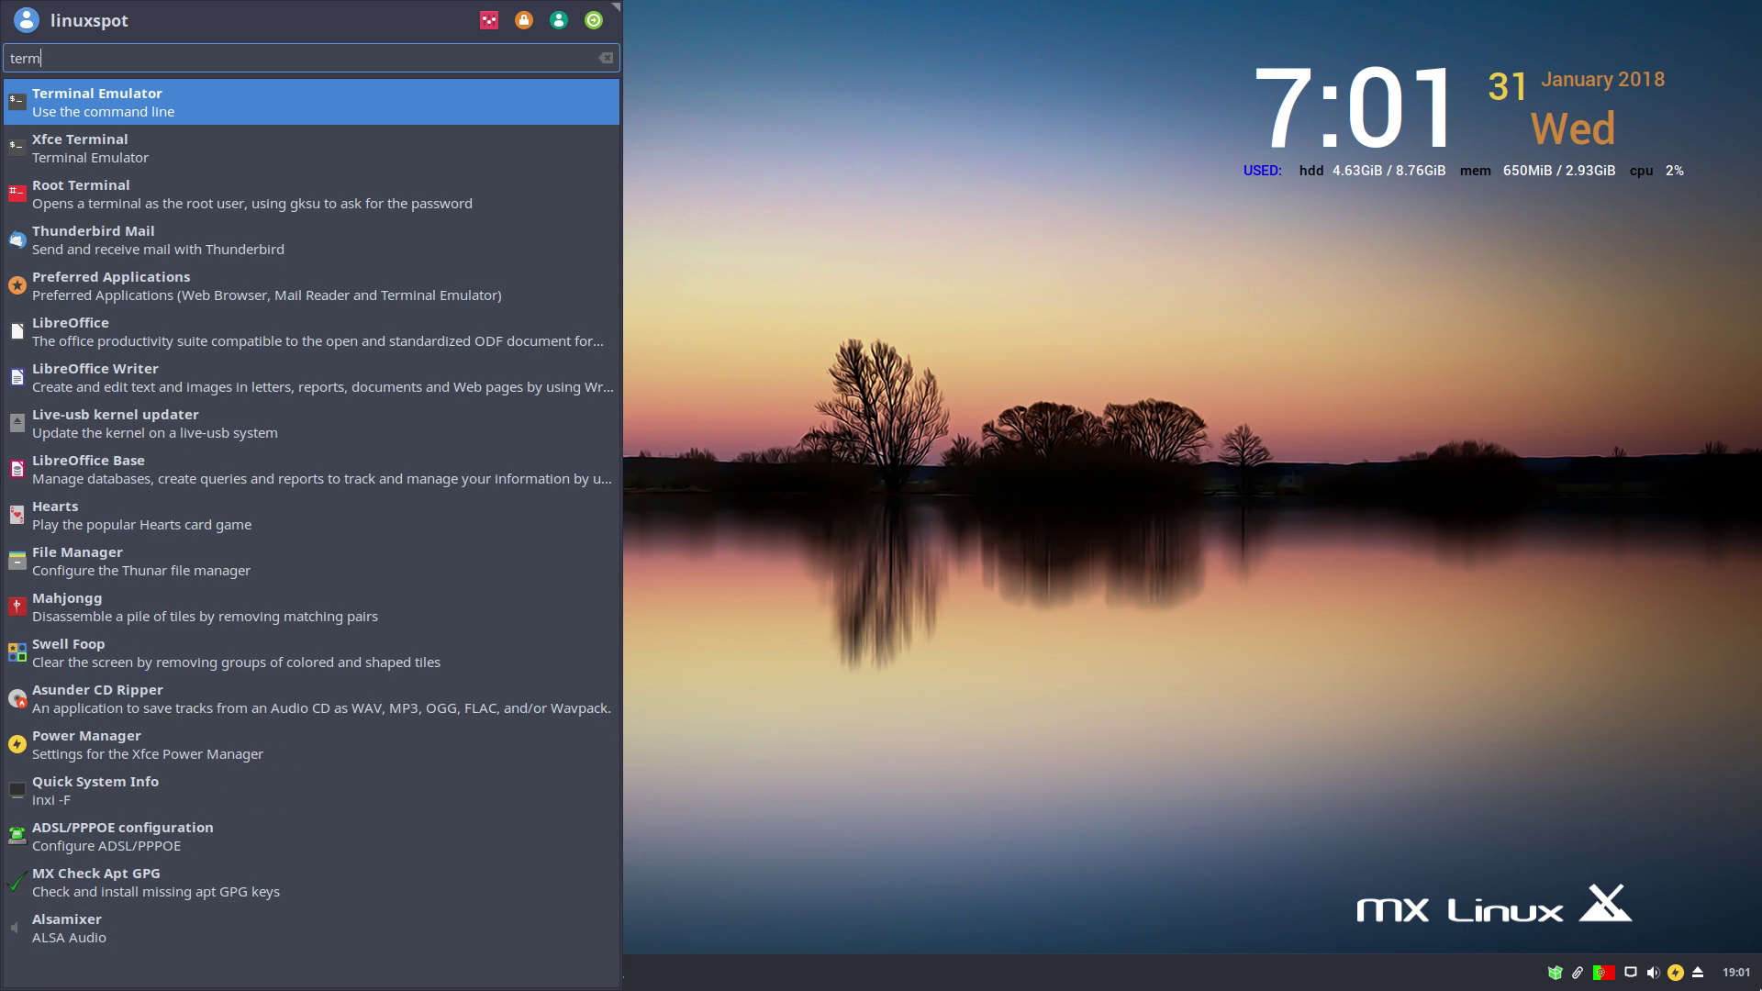
{"action": "key", "text": "Return"}
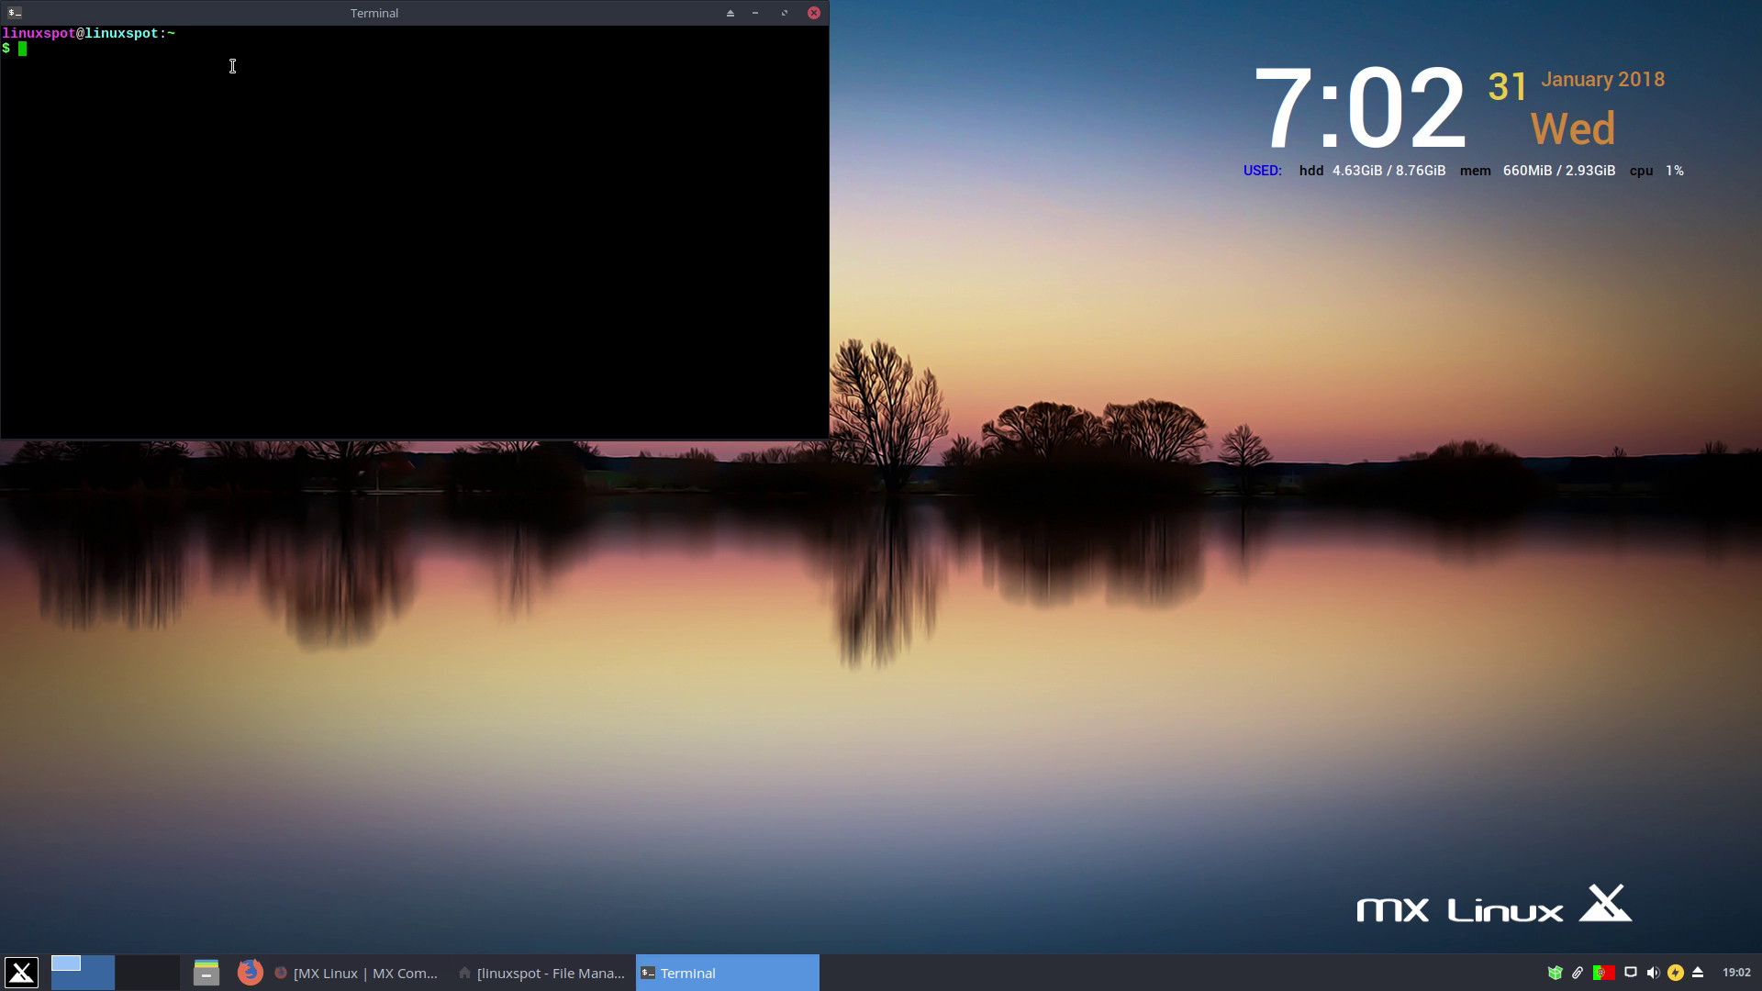
- Change into the folder this-is-a-really-really-really-long-folder-name and show the system and kernel details with uname -a
{"action": "type", "text": "cd thi"}
{"action": "key", "text": "Tab"}
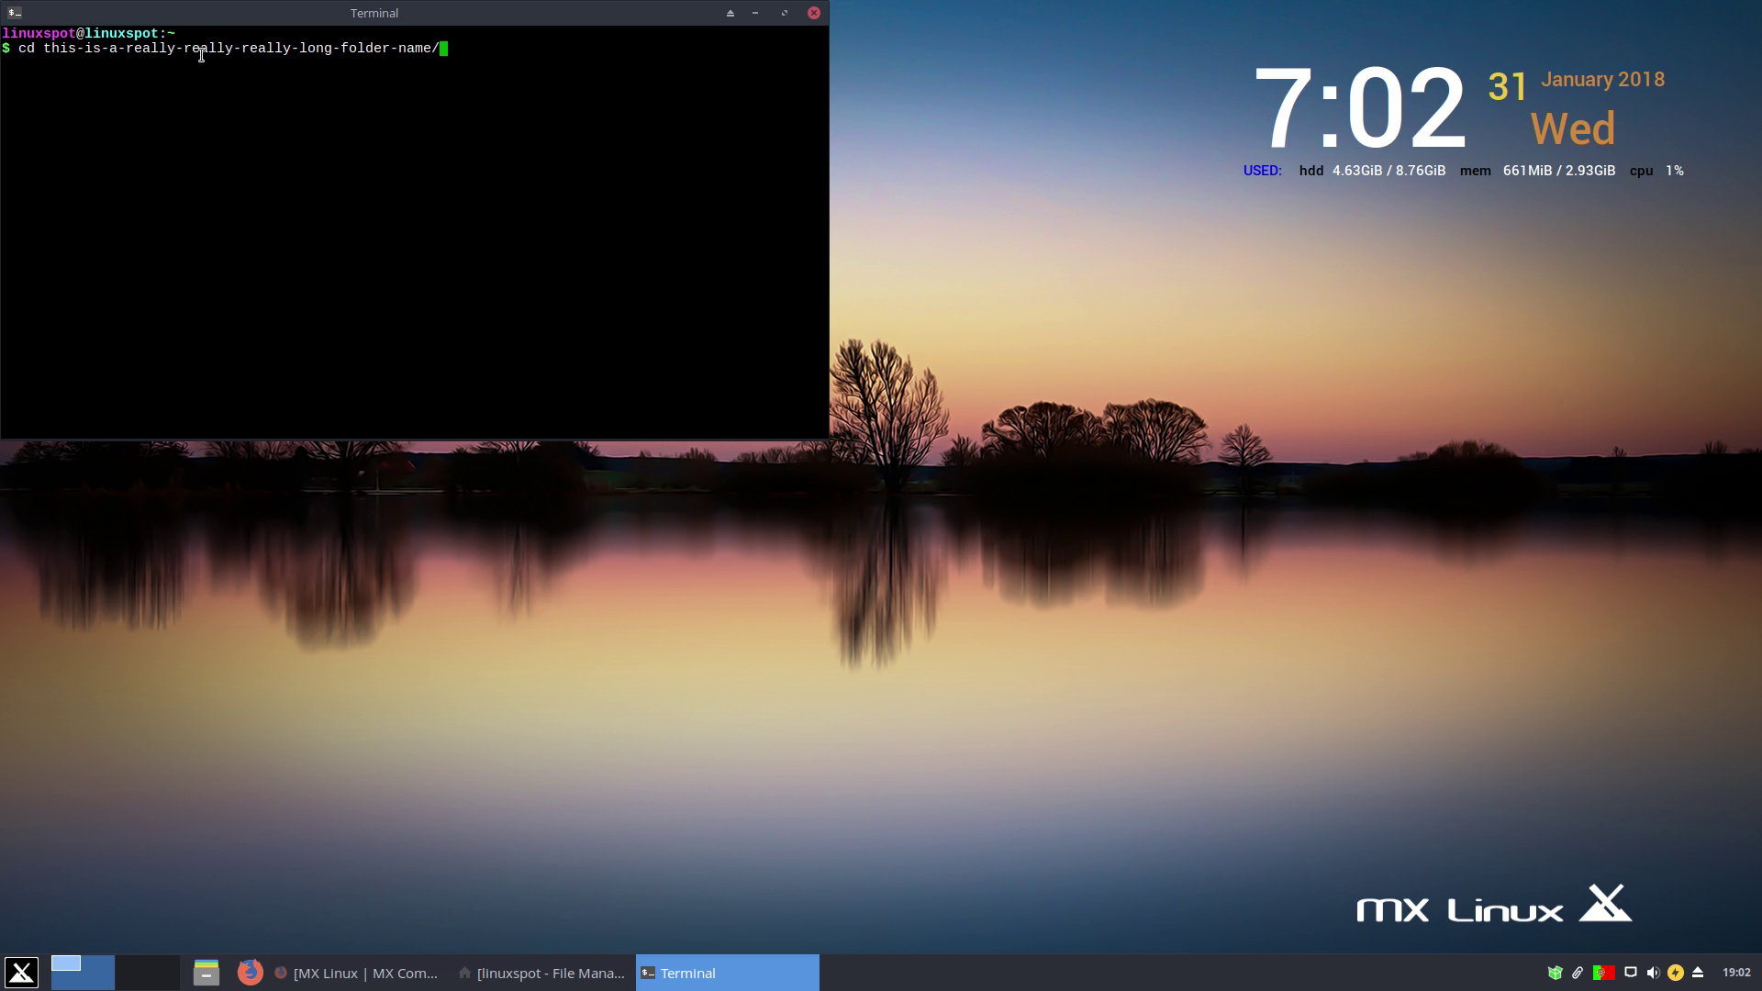
{"action": "key", "text": "Return"}
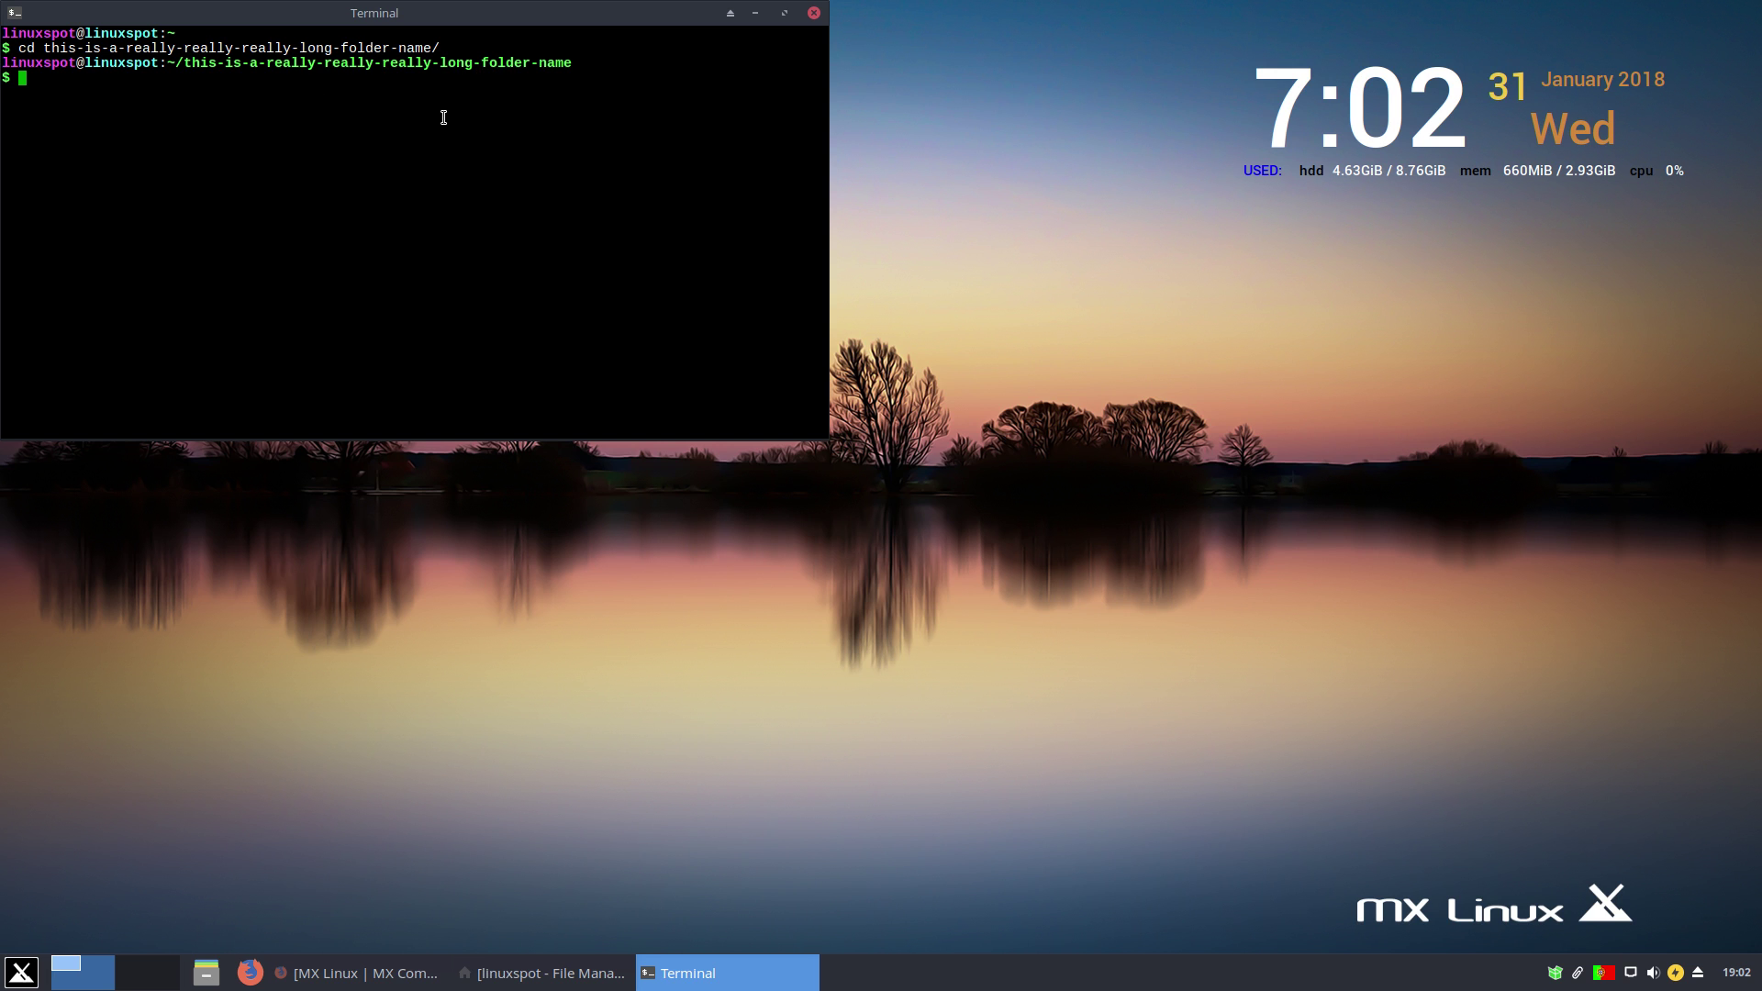
{"action": "type", "text": "uname -a"}
{"action": "key", "text": "Return"}
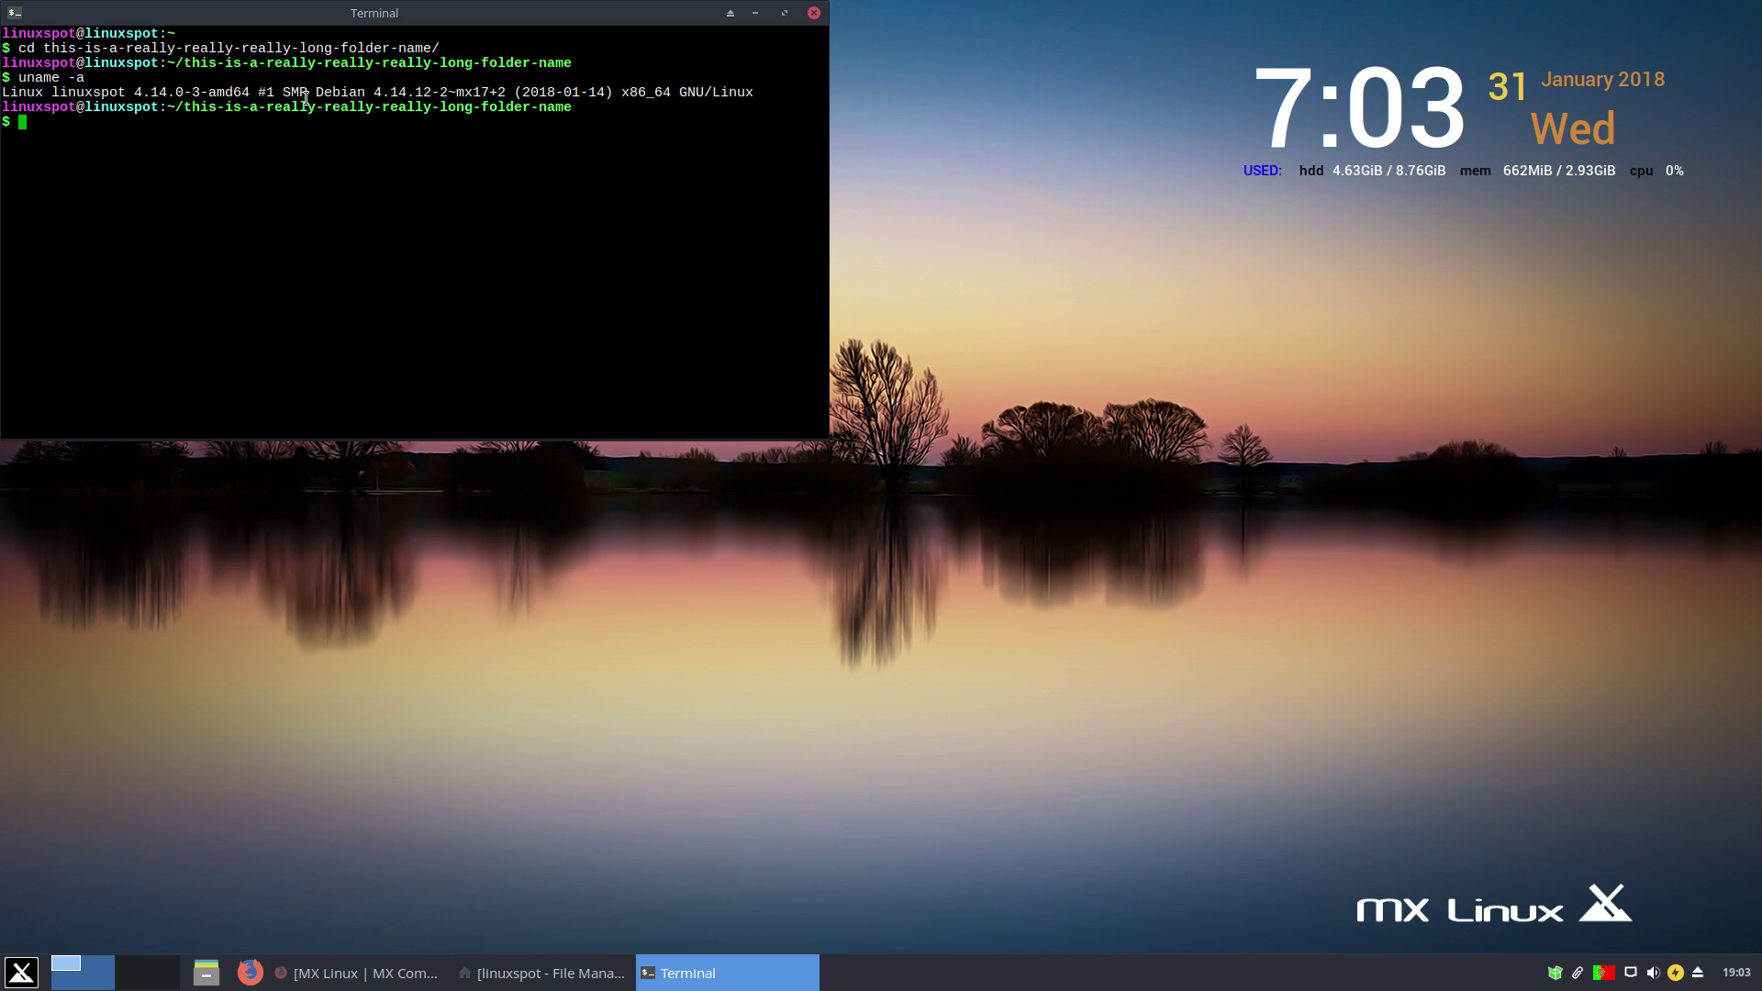
- Return to the home directory and change into the spectre-meltdown-checker folder
{"action": "type", "text": "cd spe"}
{"action": "key", "text": "BackSpace"}
{"action": "key", "text": "BackSpace"}
{"action": "key", "text": "BackSpace"}
{"action": "key", "text": "BackSpace"}
{"action": "key", "text": "Return"}
{"action": "type", "text": "cd sp"}
{"action": "key", "text": "Tab"}
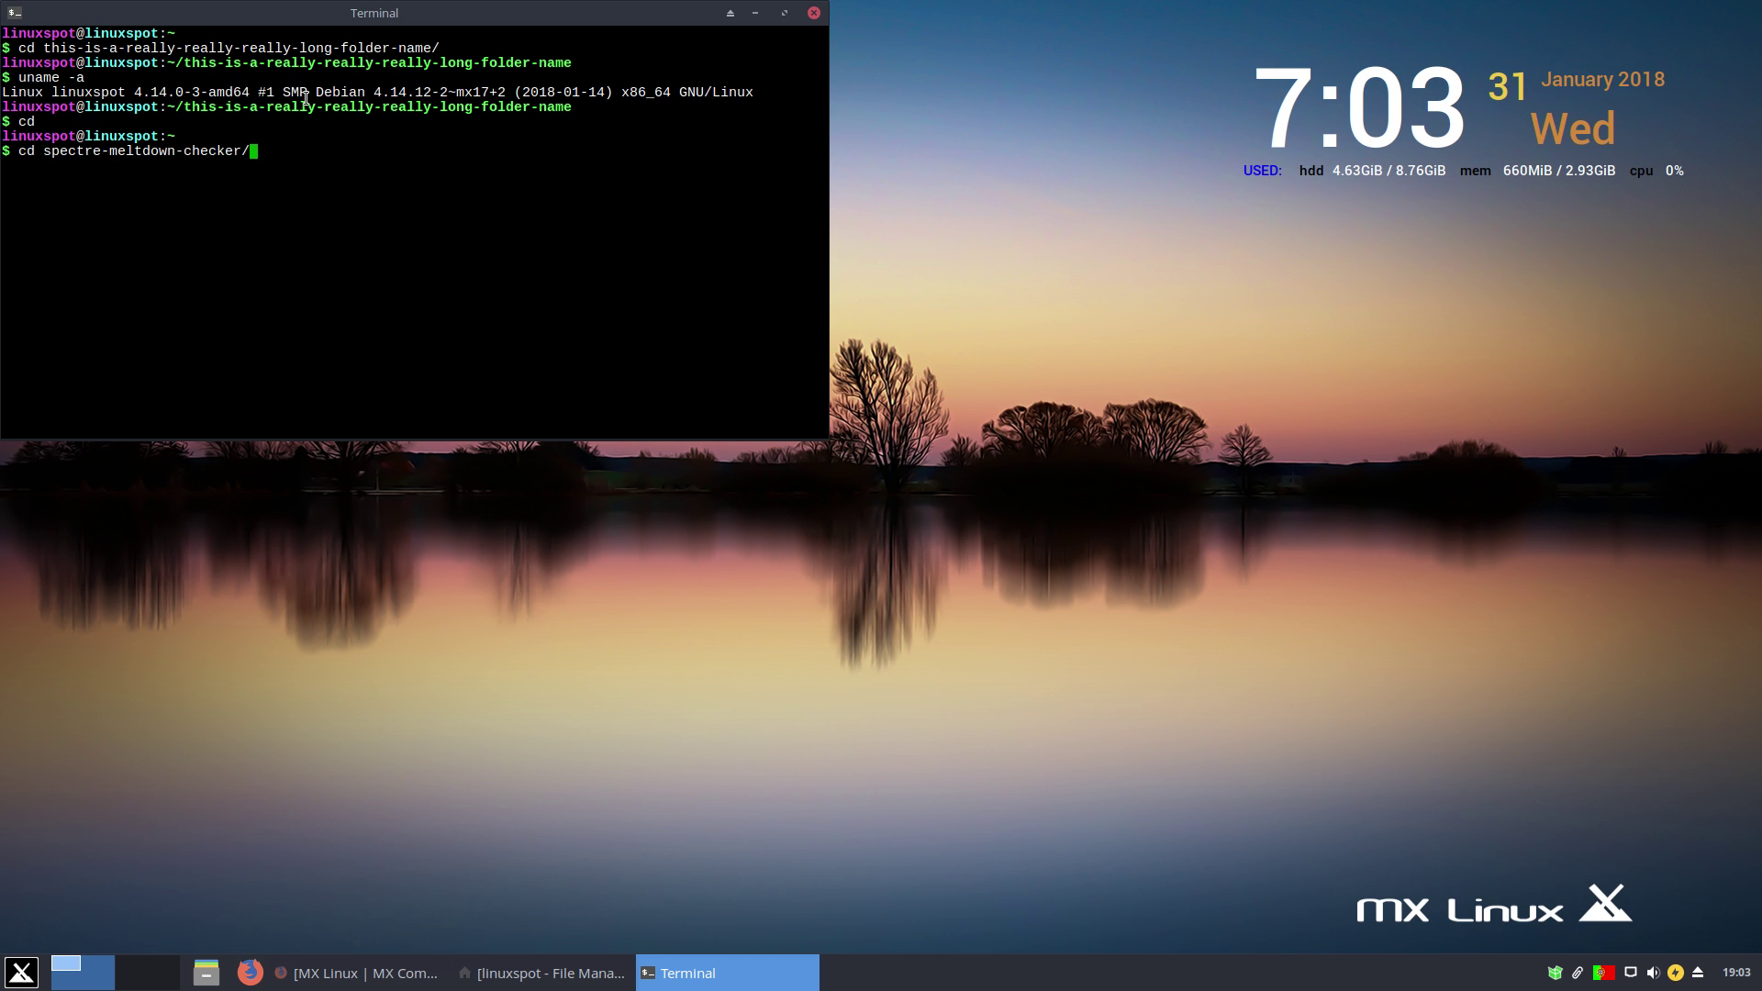
{"action": "key", "text": "Return"}
- Maximize the terminal window and clear its contents
{"action": "key", "text": "ctrl+l"}
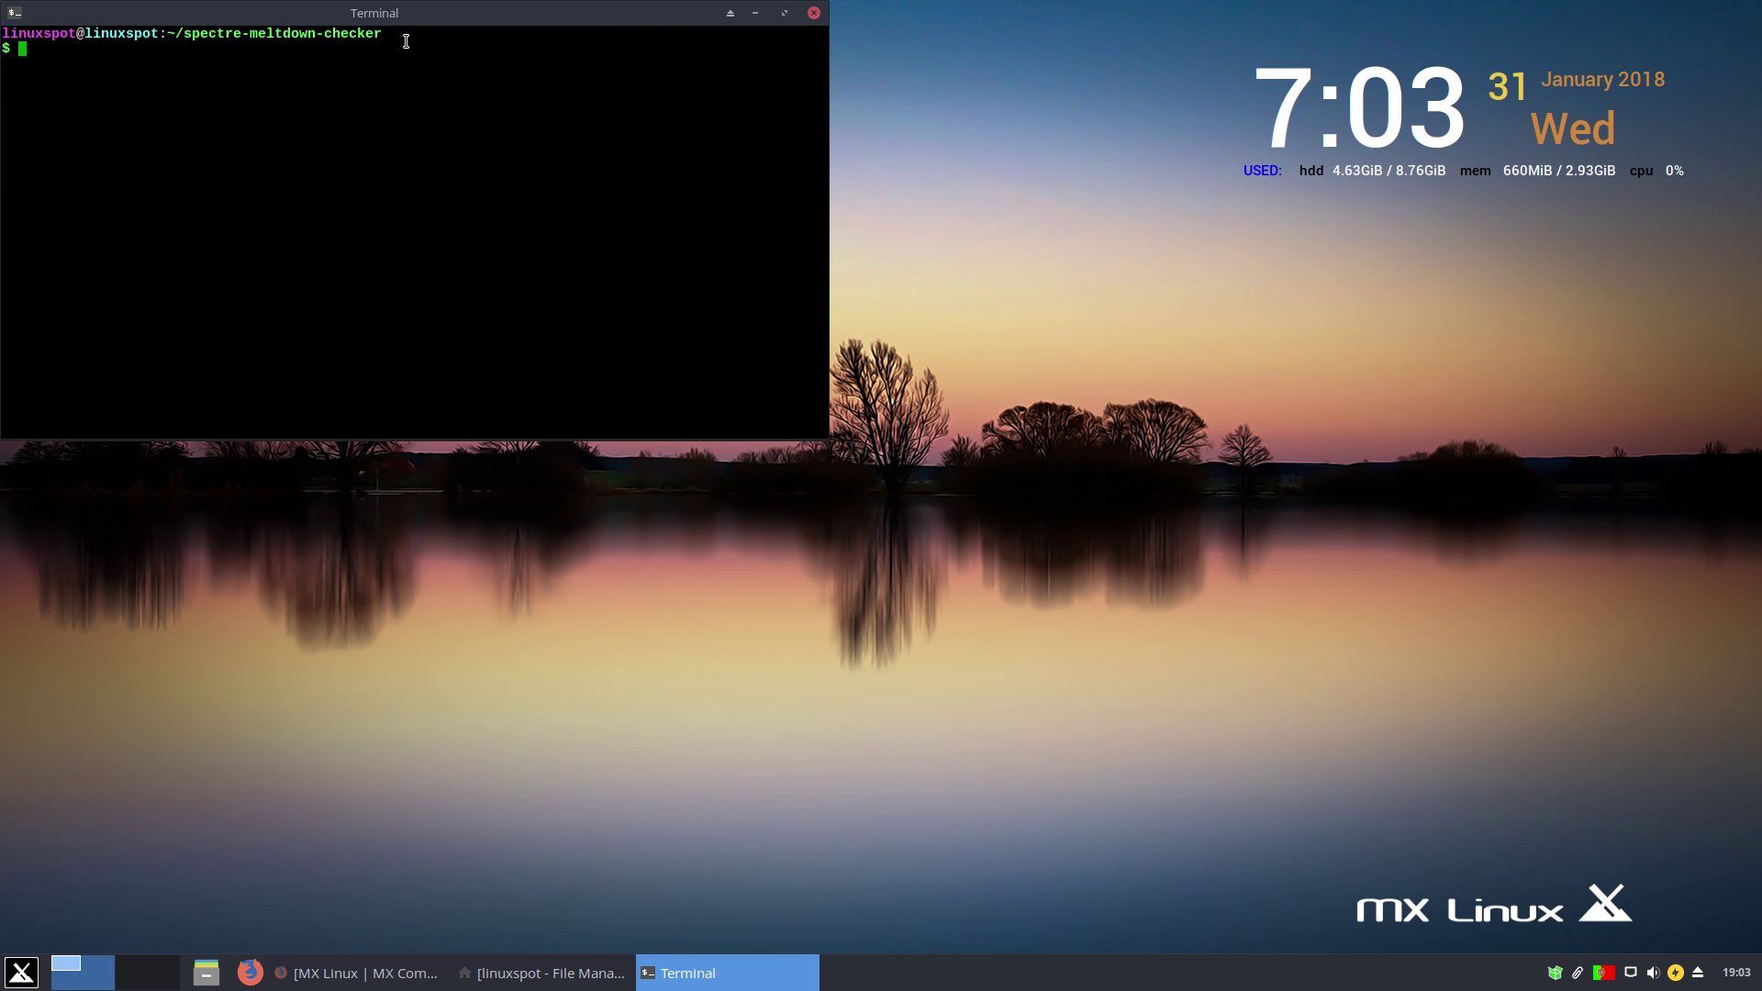
{"action": "left_click", "coordinate": [780, 14]}
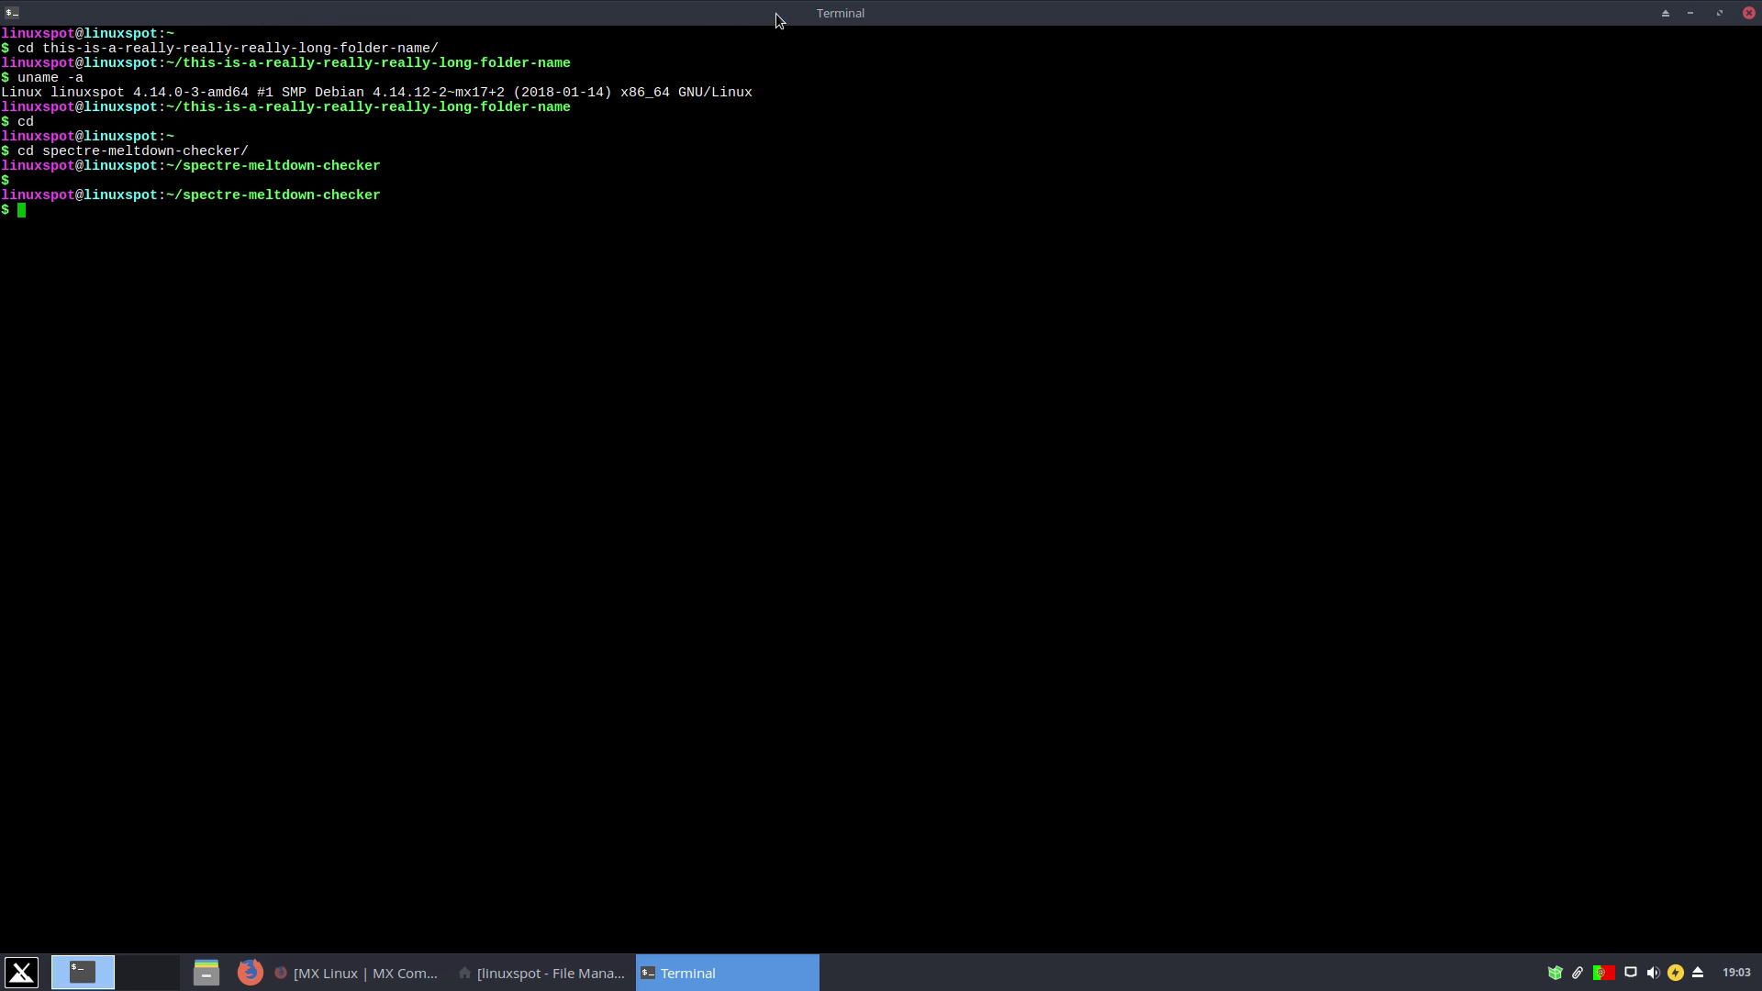
{"action": "key", "text": "ctrl+l"}
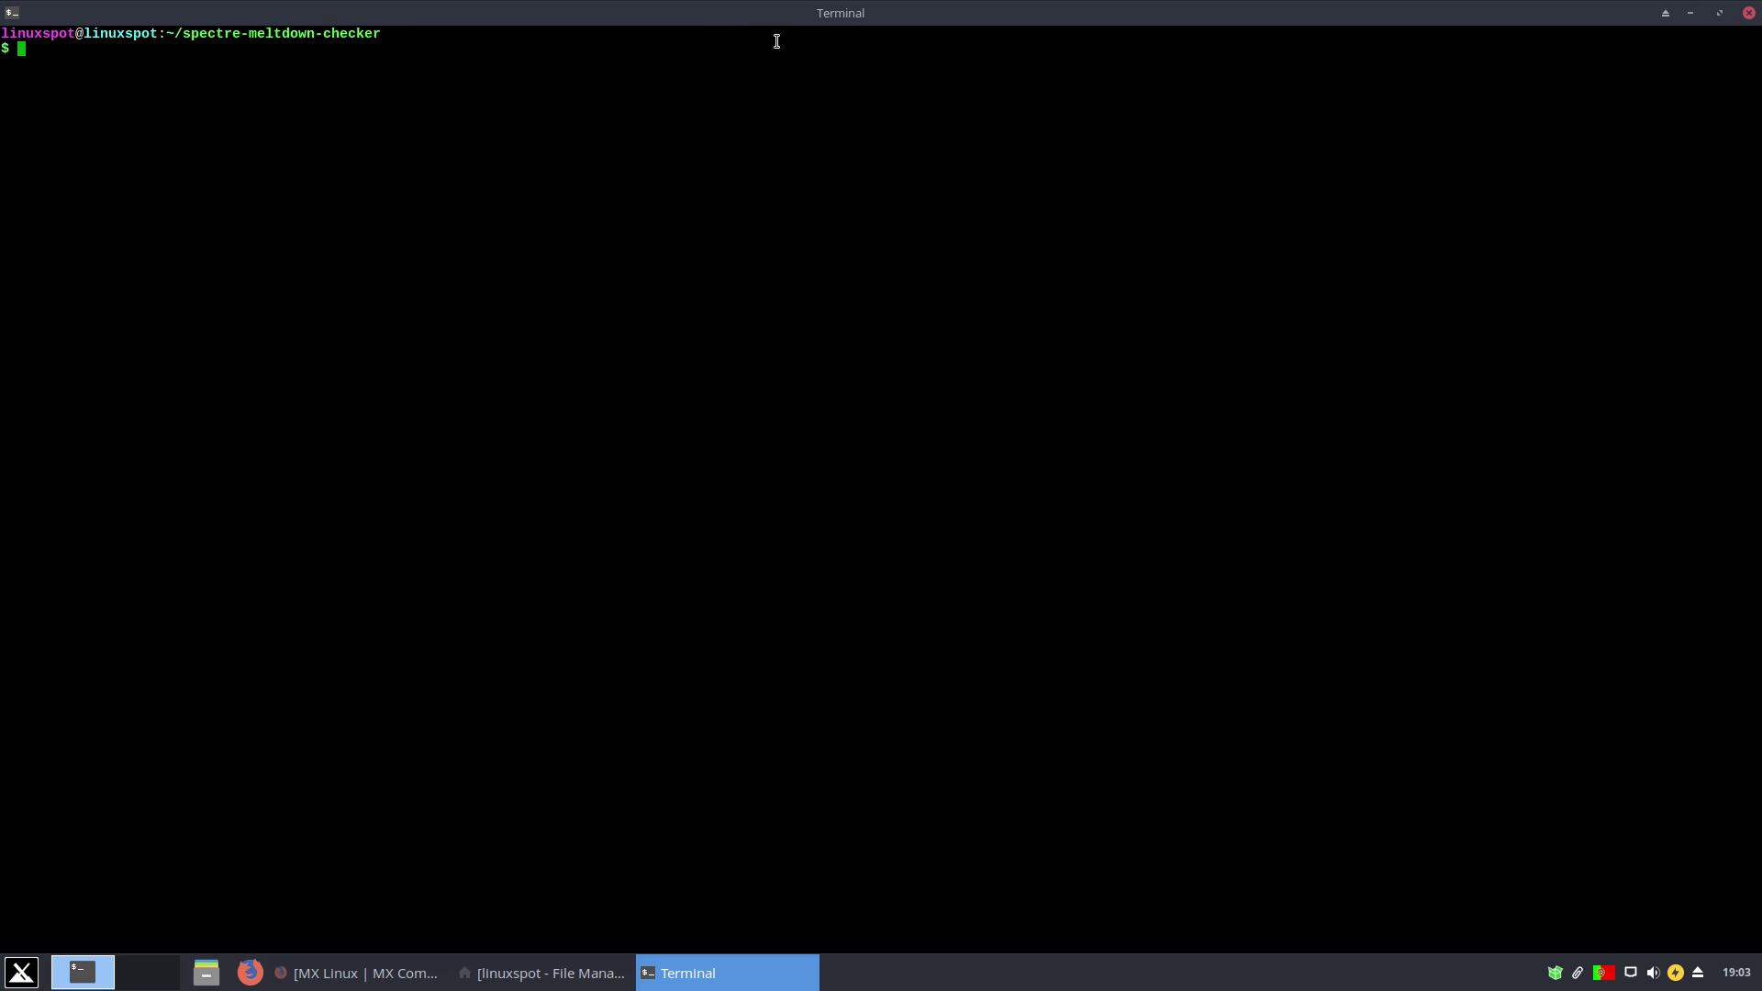
- Run sudo ./spectre-meltdown-checker.sh with the account password to check for CPU vulnerabilities and close the terminal
{"action": "type", "text": "sudo ./spectre-meltdown-checker.sh"}
{"action": "key", "text": "Return"}
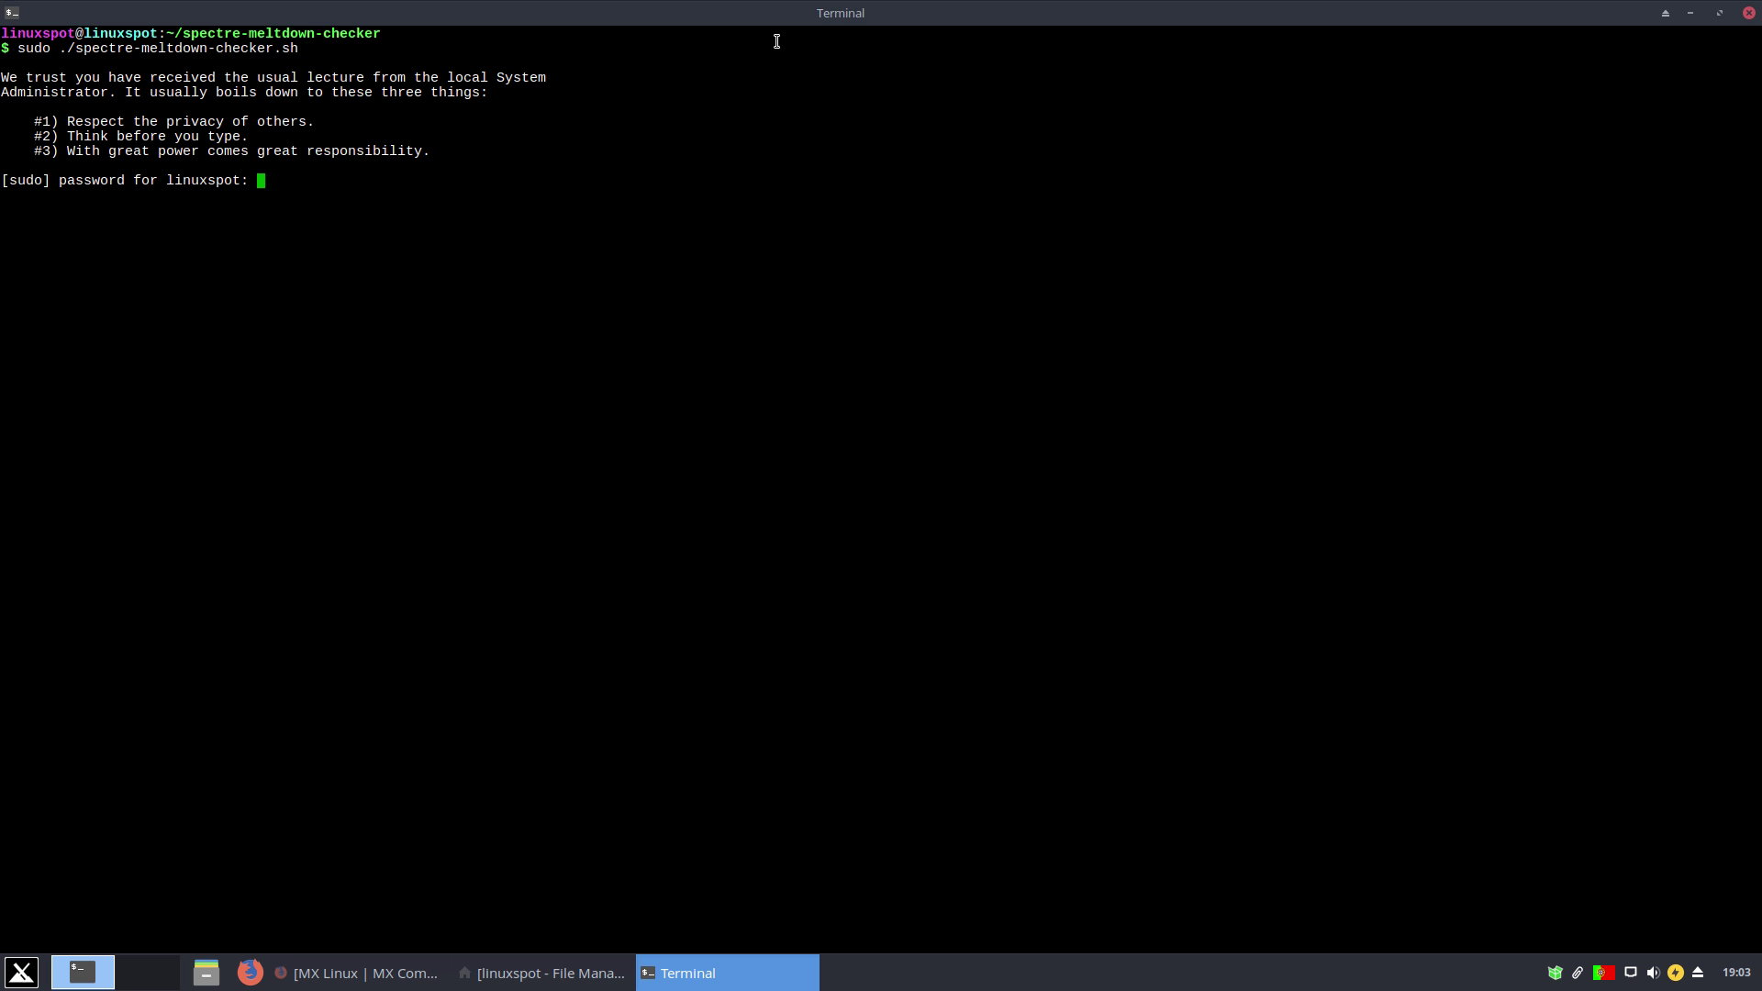
{"action": "key", "text": "Return"}
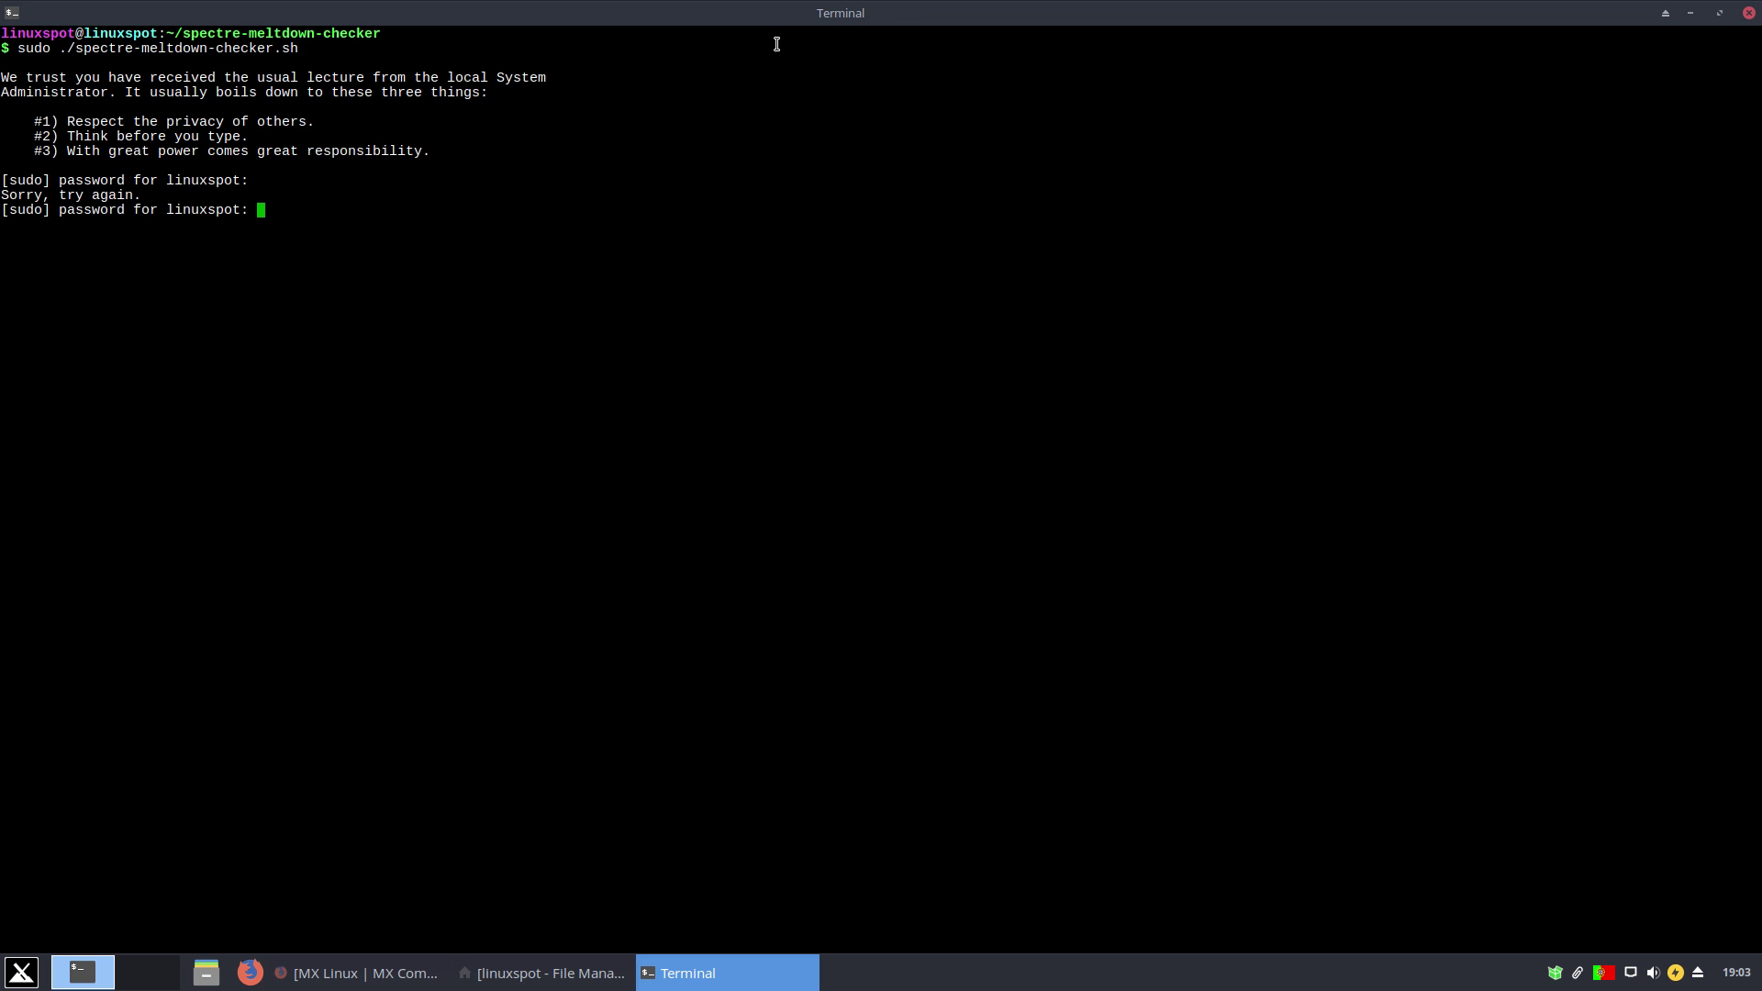
{"action": "key", "text": "Return"}
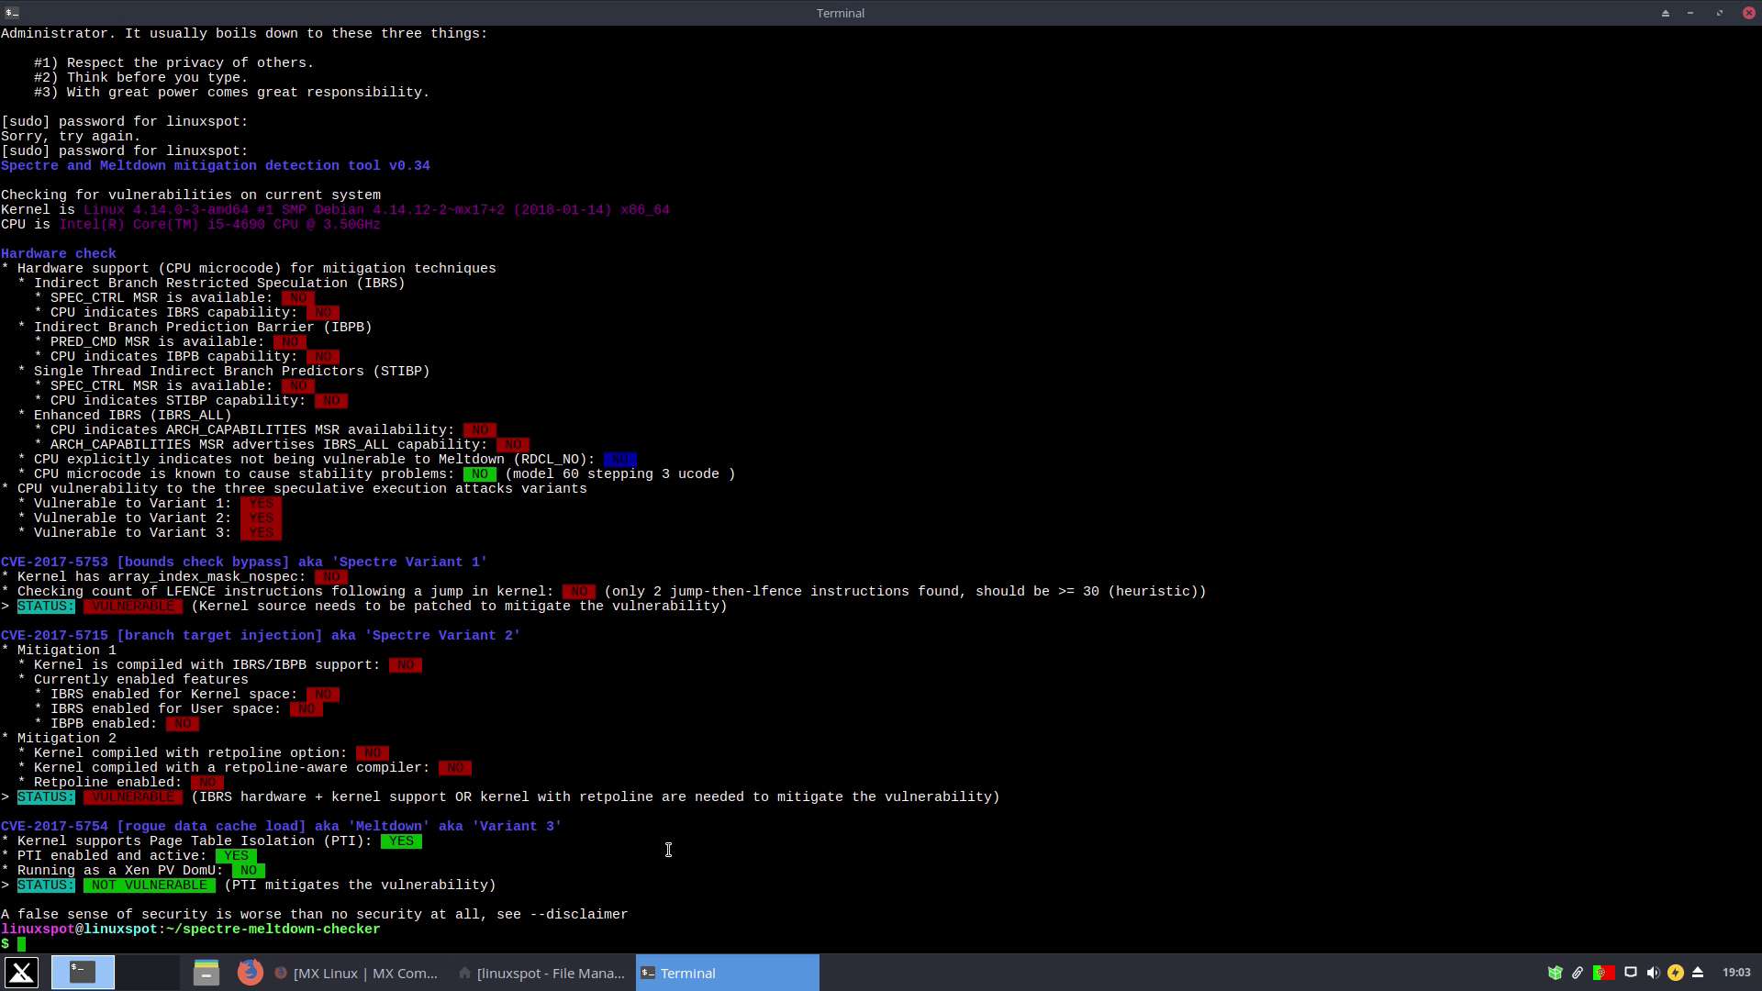
{"action": "left_click", "coordinate": [1749, 14]}
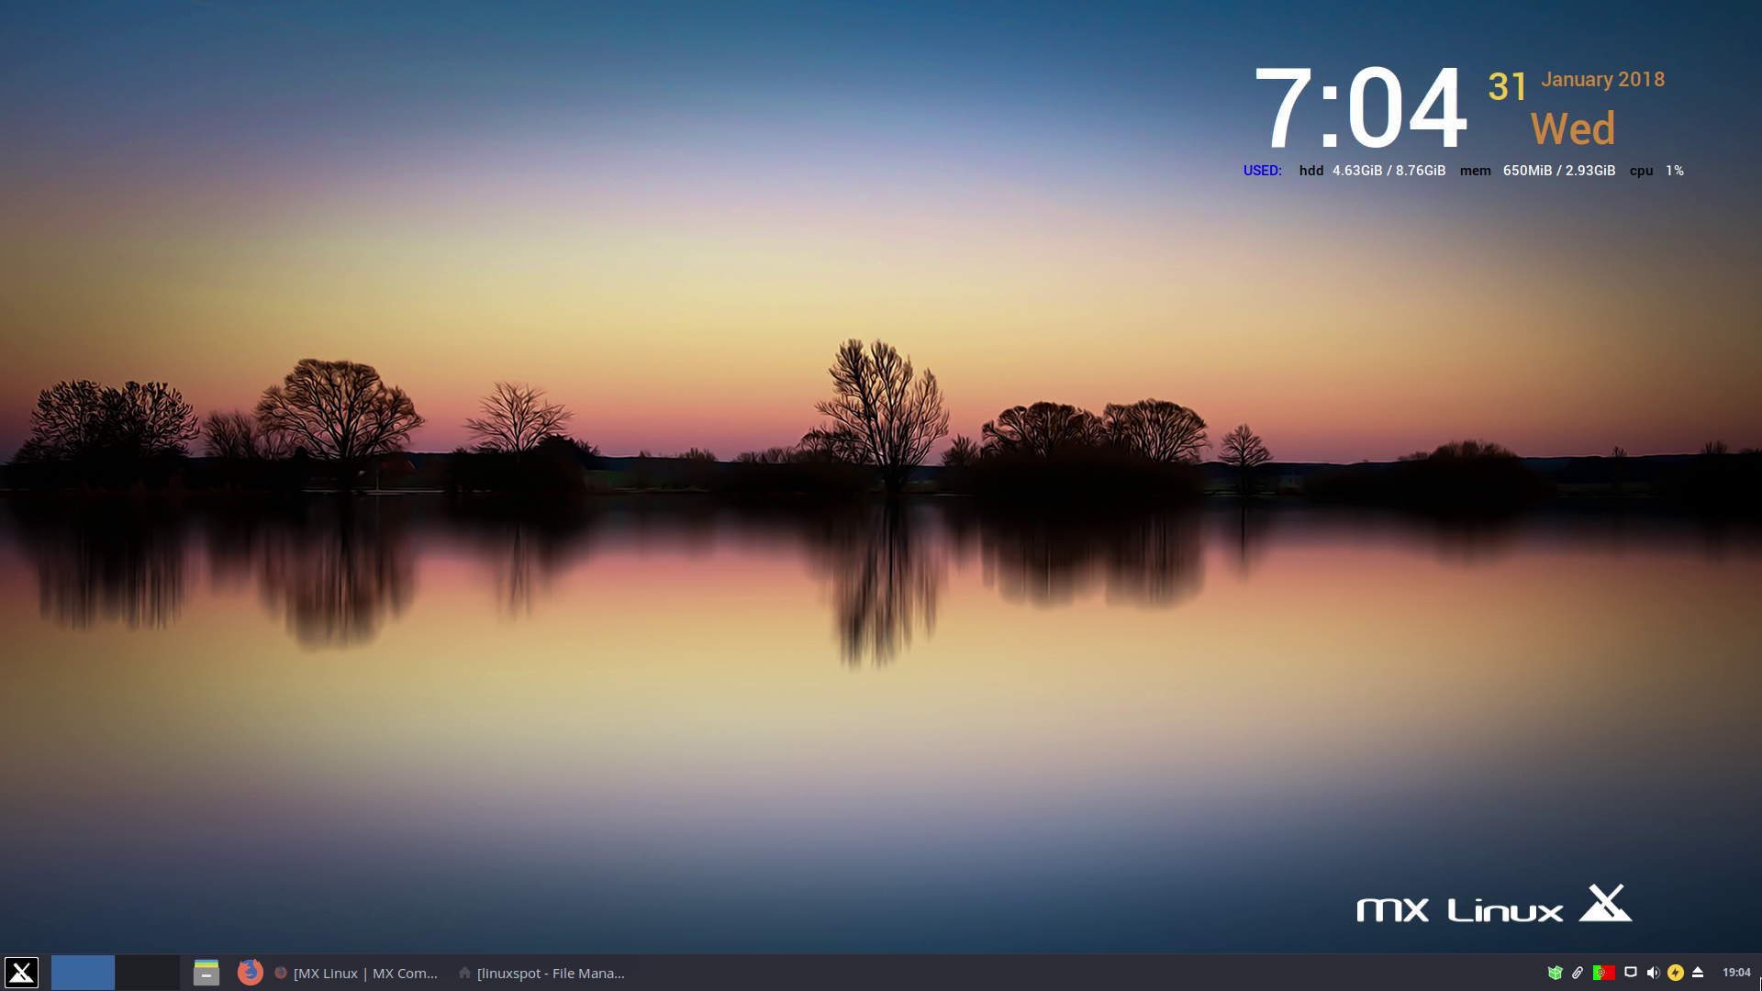